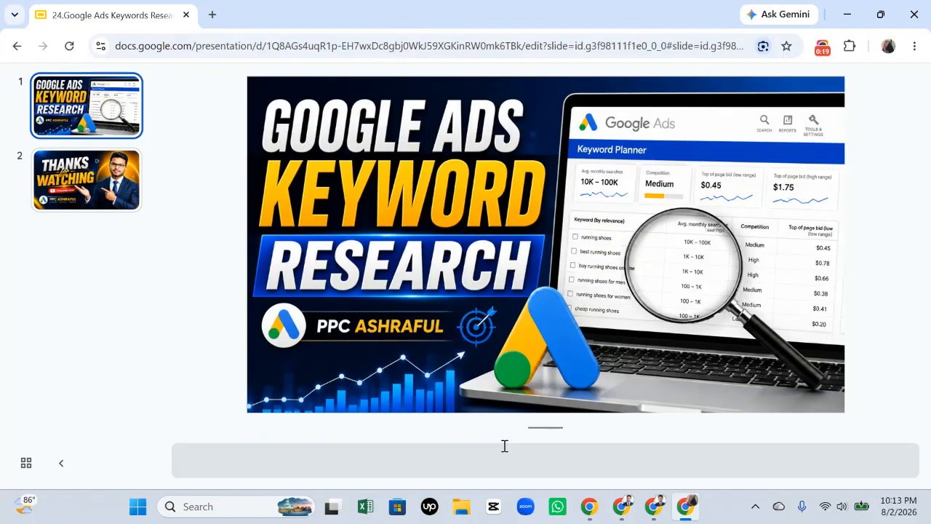
Switch to the keyword research browser window and look over the research sheet, the Tow Service USA motorcycle towing page and Keyword Planner.
mouse_move(653, 506)
click(659, 459)
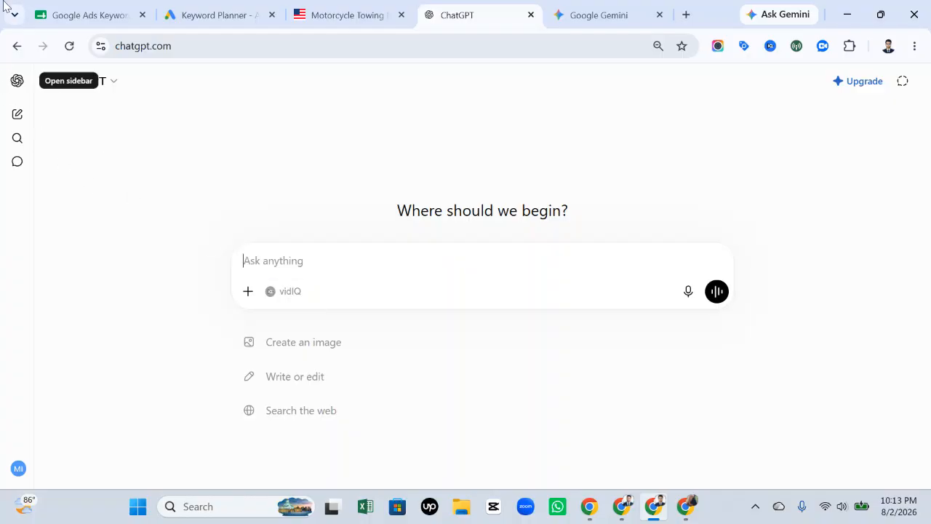
click(70, 19)
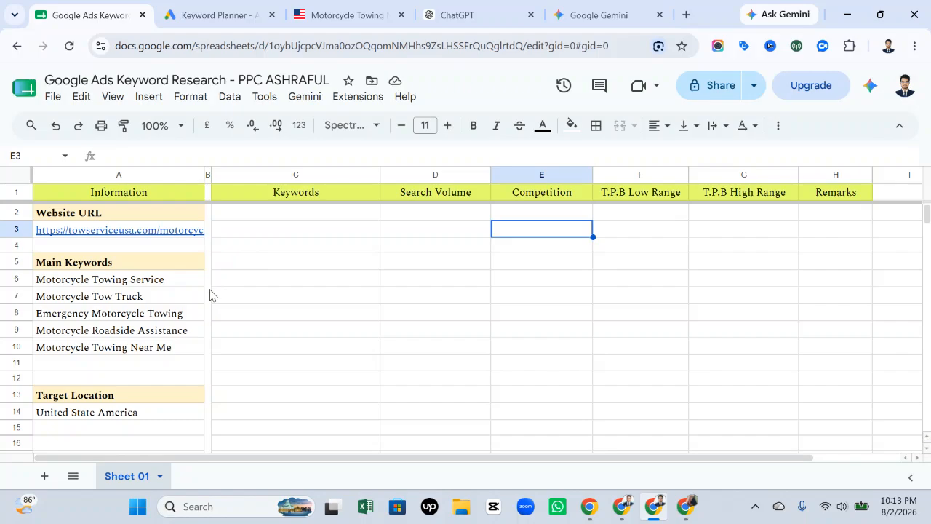
click(342, 16)
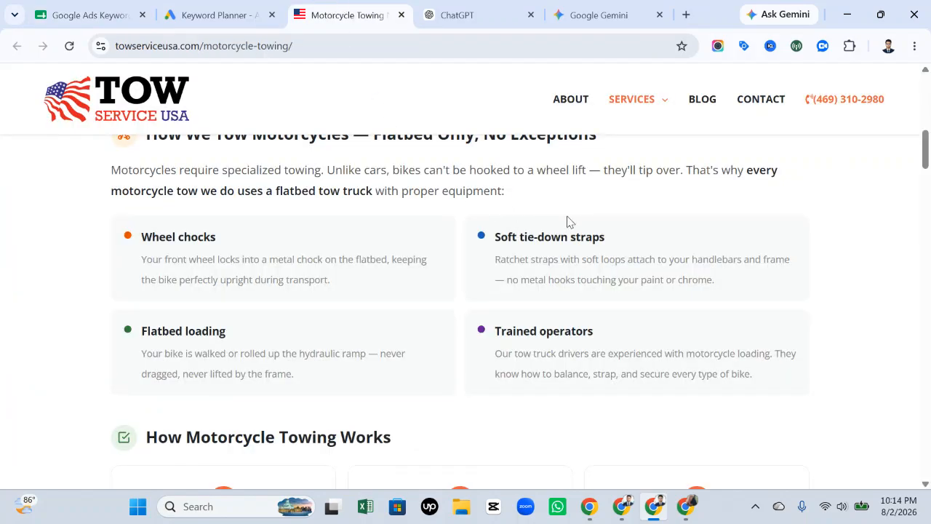
scroll(582, 218, up, 5)
scroll(611, 222, up, 3)
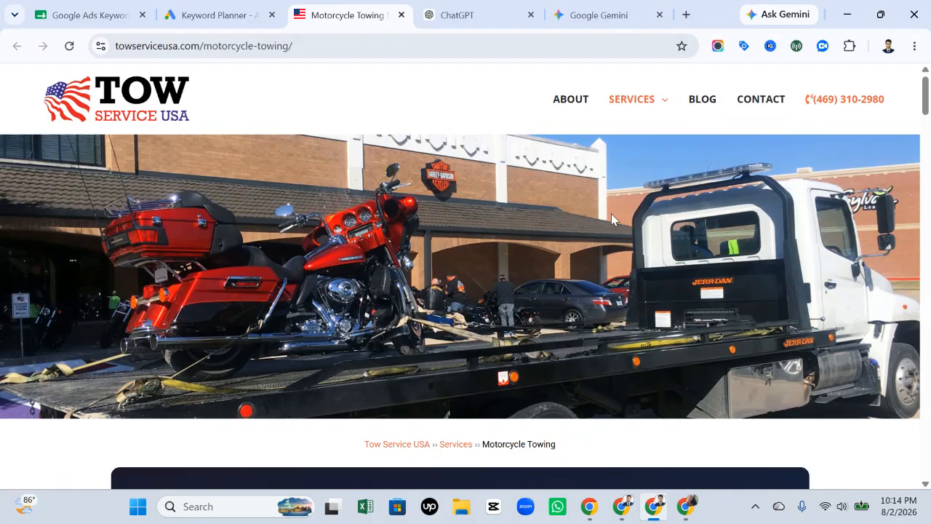
click(240, 16)
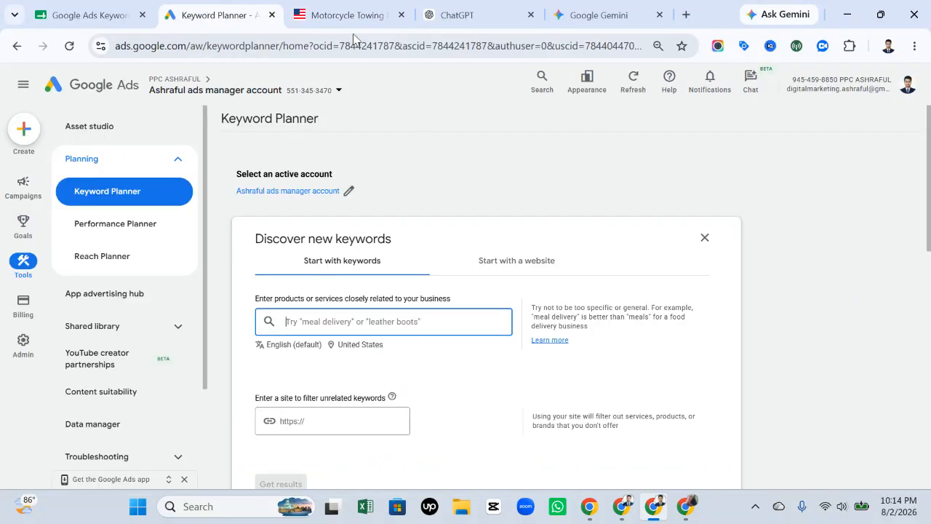
click(348, 13)
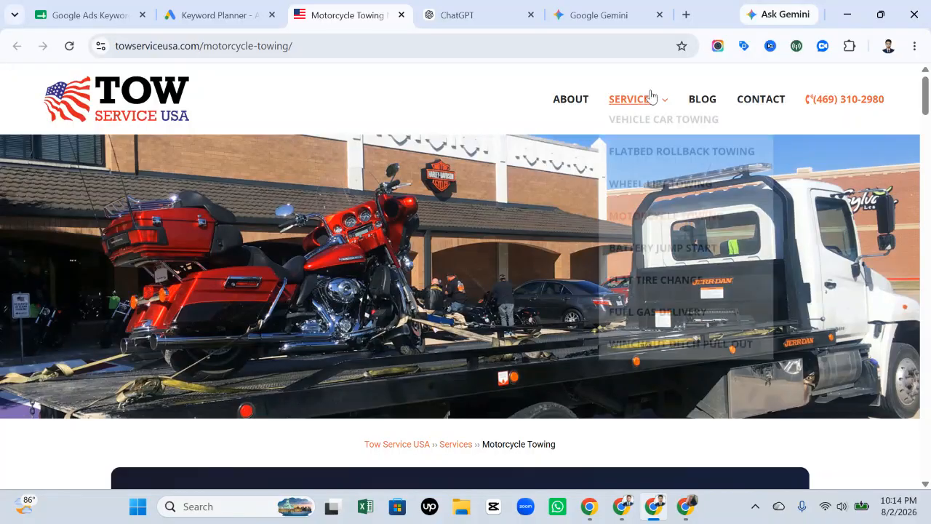
mouse_move(649, 104)
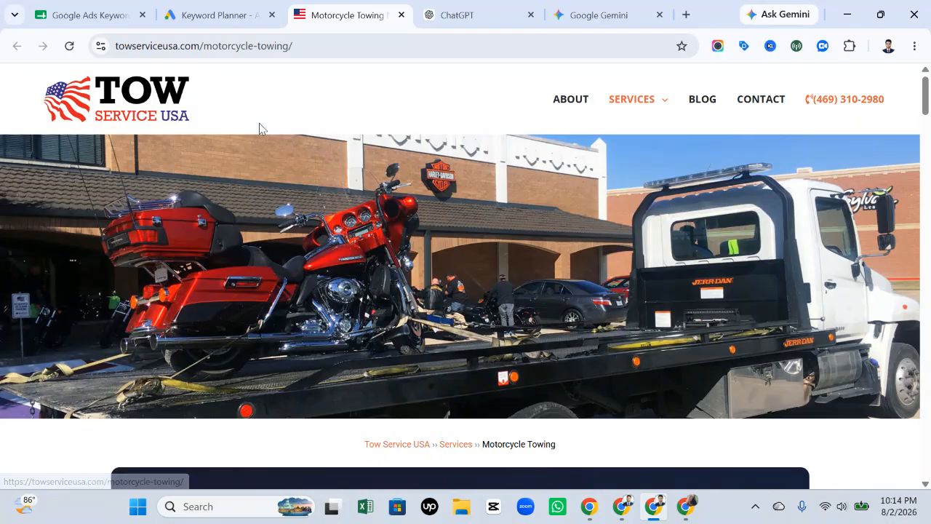
Review the main keywords and the target location in the Information column of the keyword research sheet.
click(86, 17)
drag(166, 281, 155, 349)
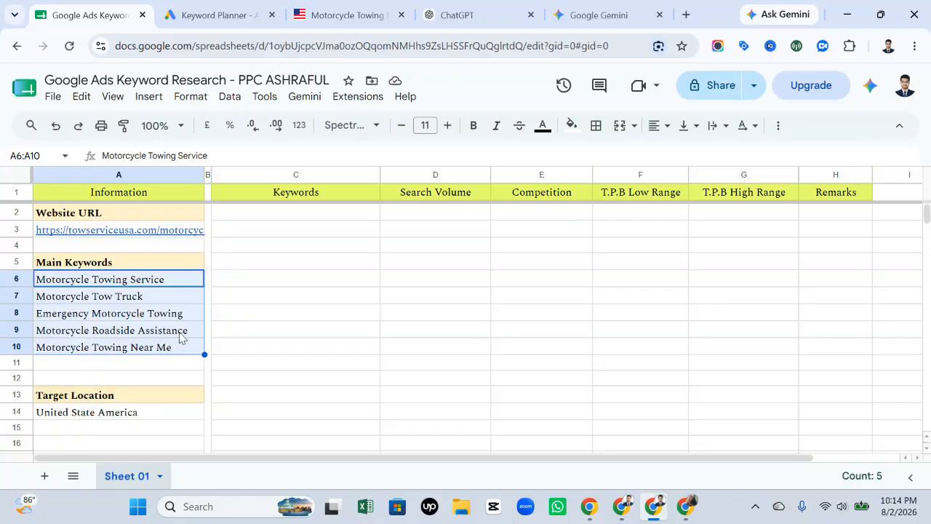
click(224, 315)
click(195, 283)
drag(195, 287, 180, 348)
scroll(187, 353, down, 2)
click(142, 343)
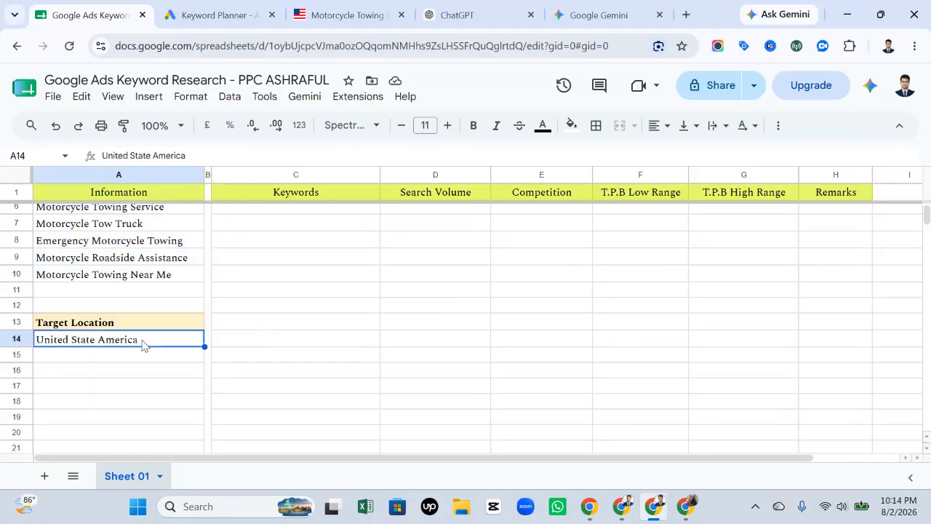
scroll(478, 305, up, 2)
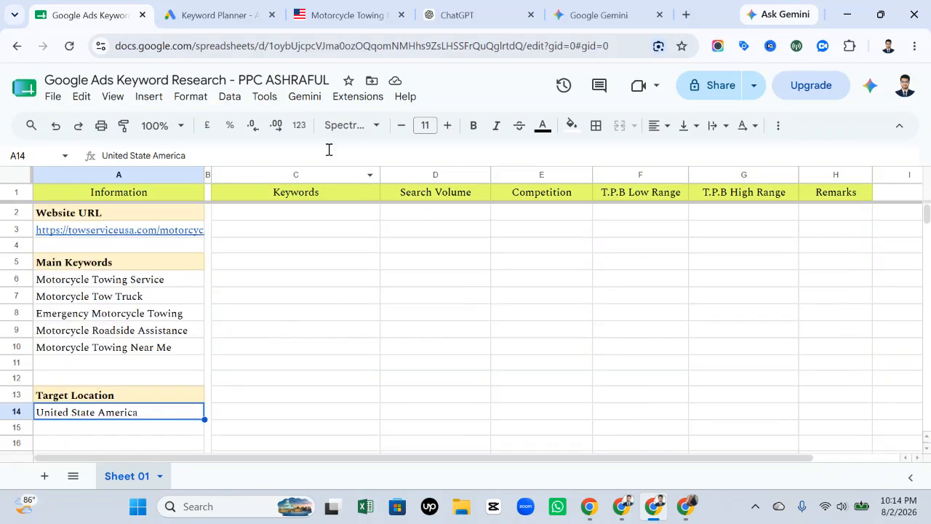
click(358, 4)
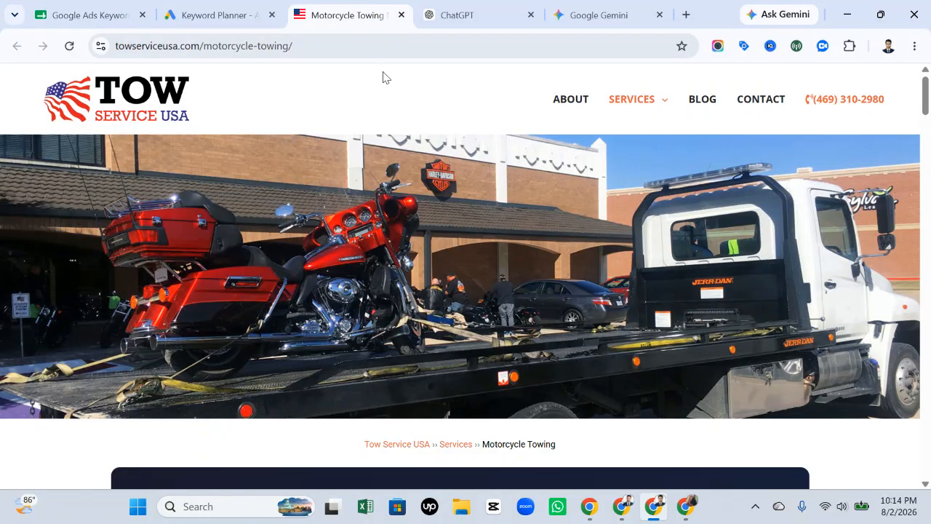
click(106, 4)
drag(143, 285, 151, 349)
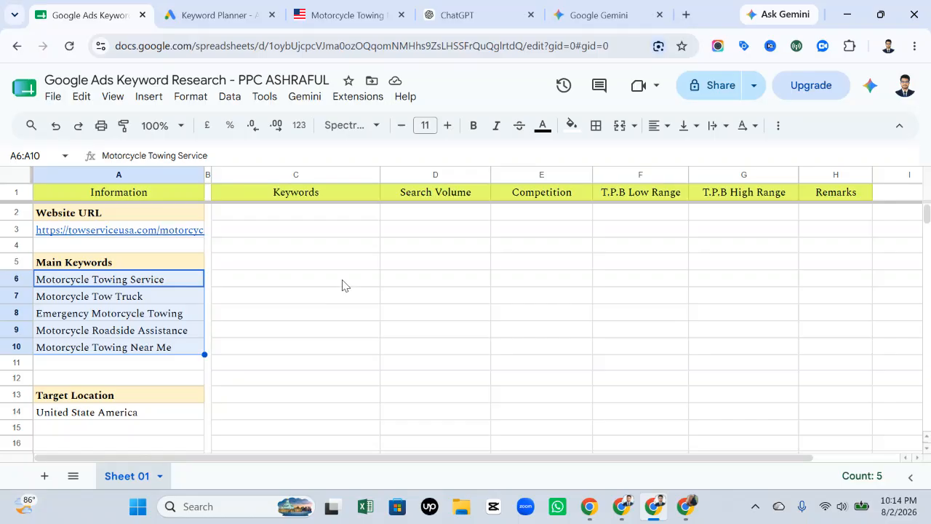
Open Keyword Planner from the Google Ads planning tools and start discovering new keywords.
click(219, 14)
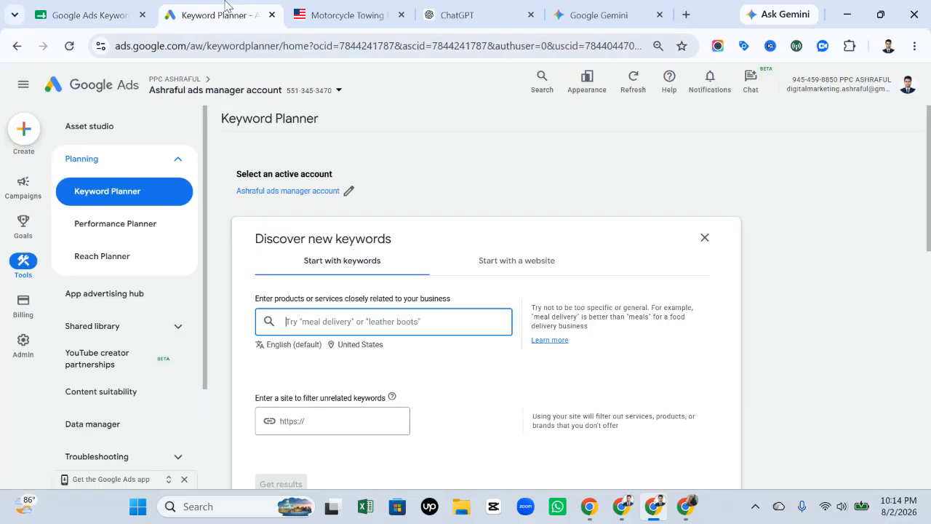
click(28, 272)
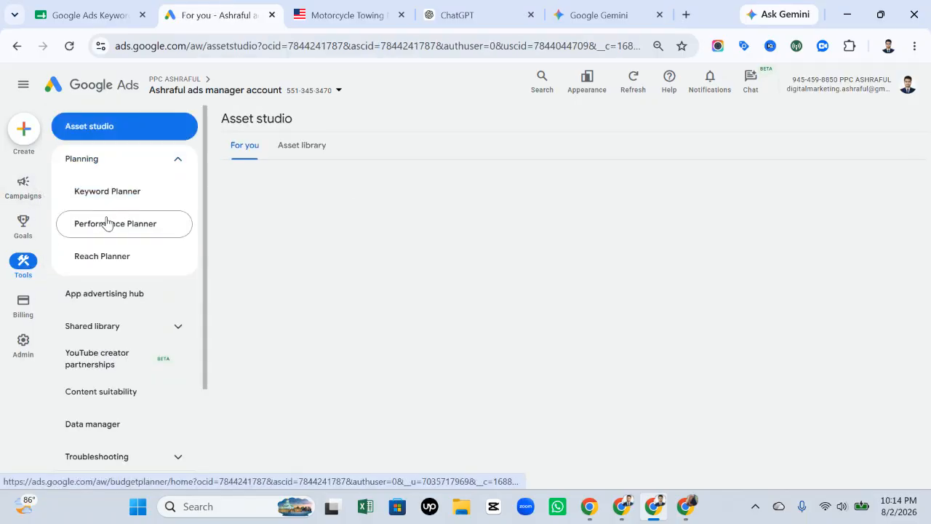
click(136, 193)
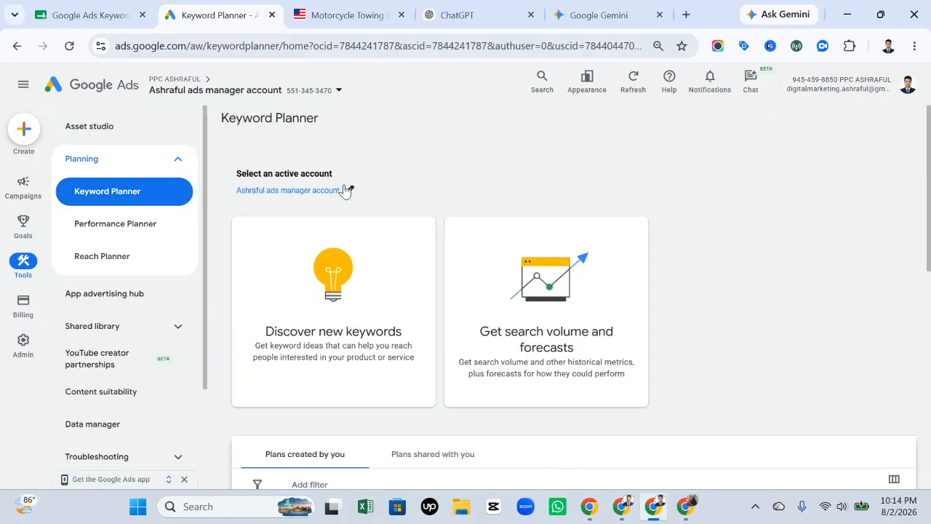
scroll(426, 169, down, 1)
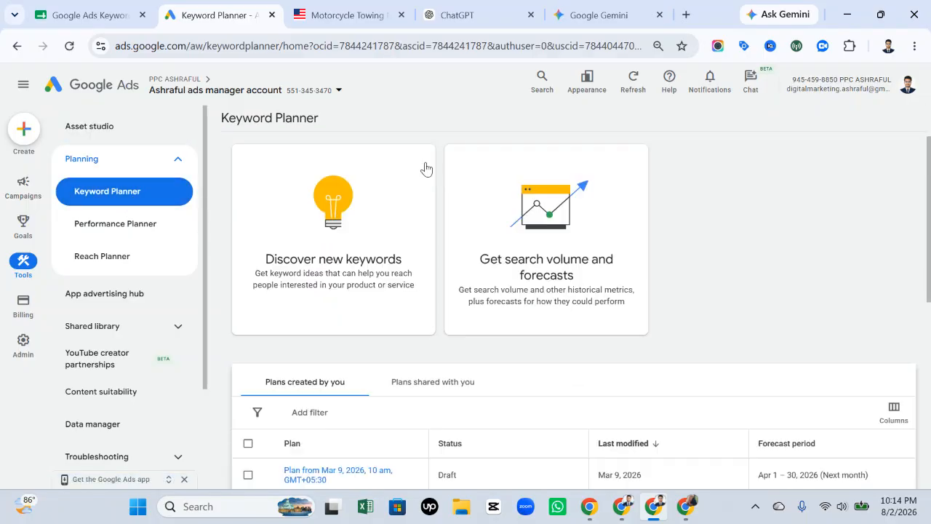
click(393, 254)
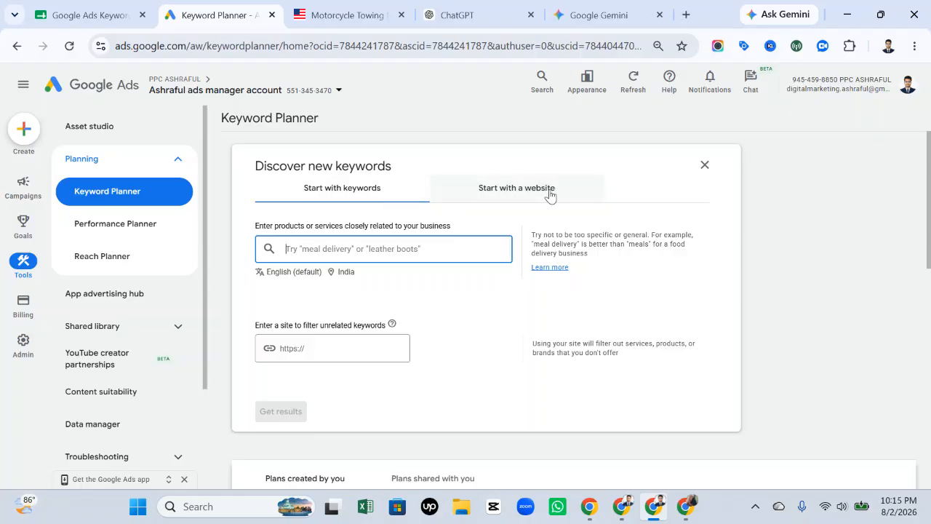
Replace India with United States as the target location for the keyword search and save it.
click(341, 281)
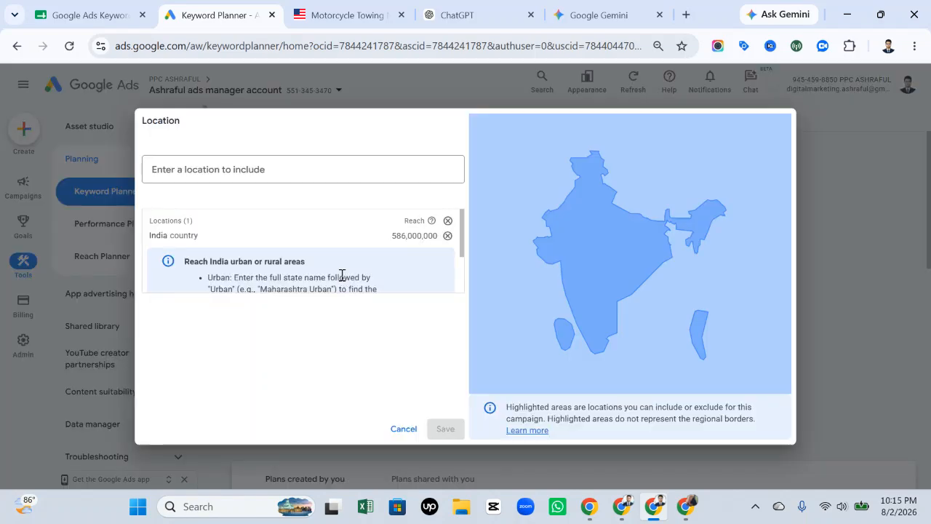
click(451, 240)
click(351, 171)
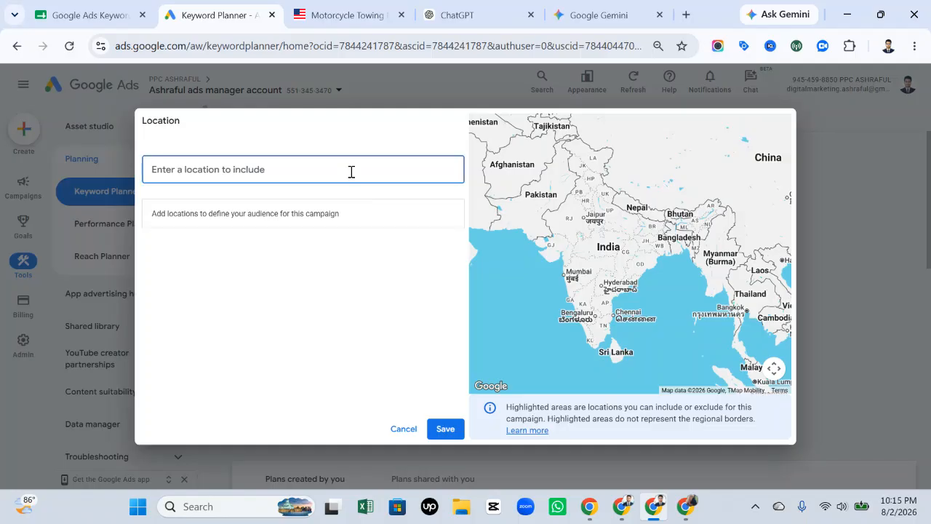
text(unite)
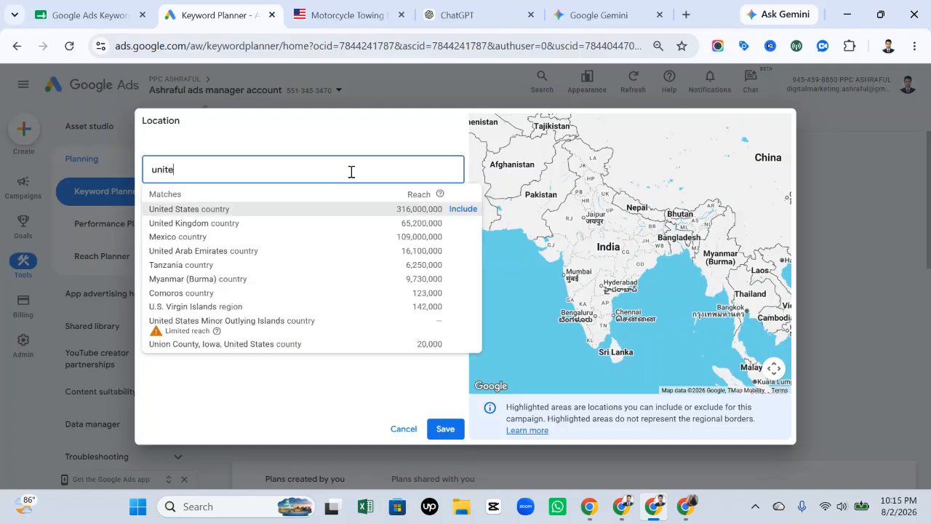
click(462, 209)
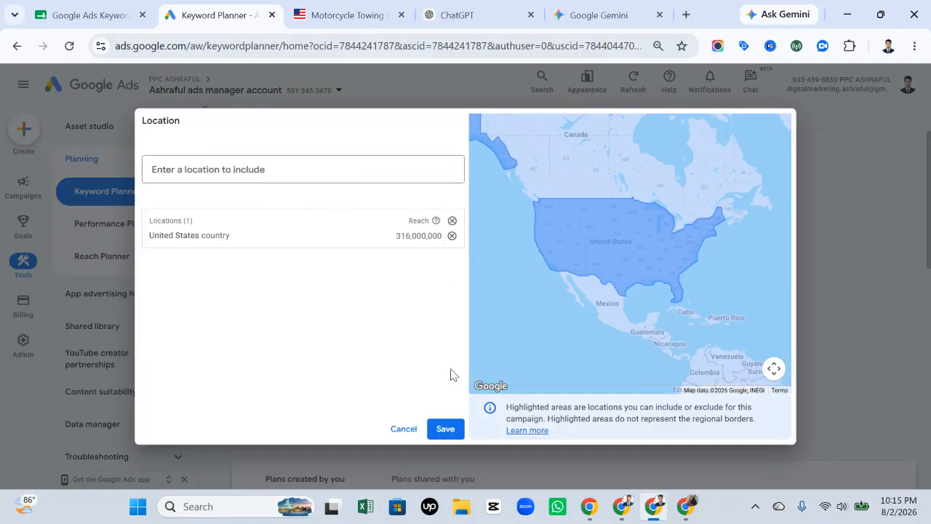
click(453, 429)
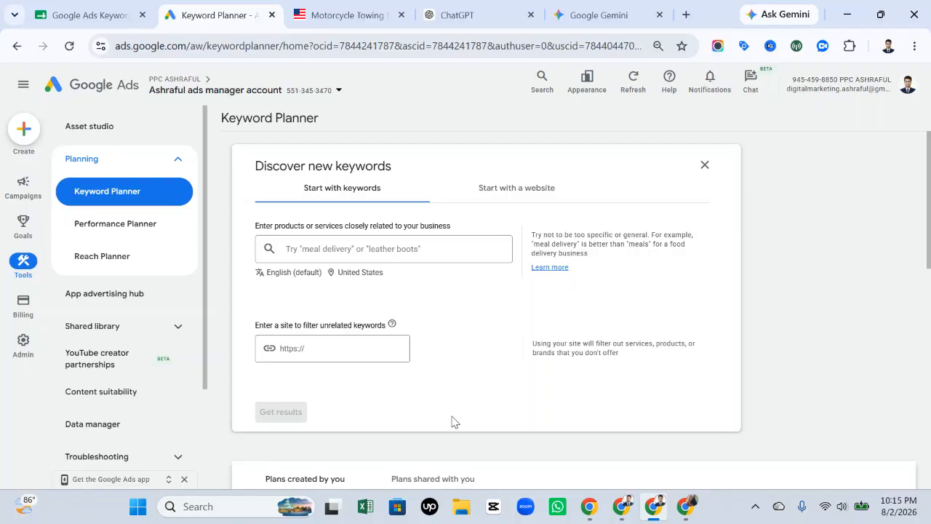
Copy the five main keywords in A6:A10 of the Google Ads Keyword Research sheet.
click(111, 9)
drag(231, 280, 232, 295)
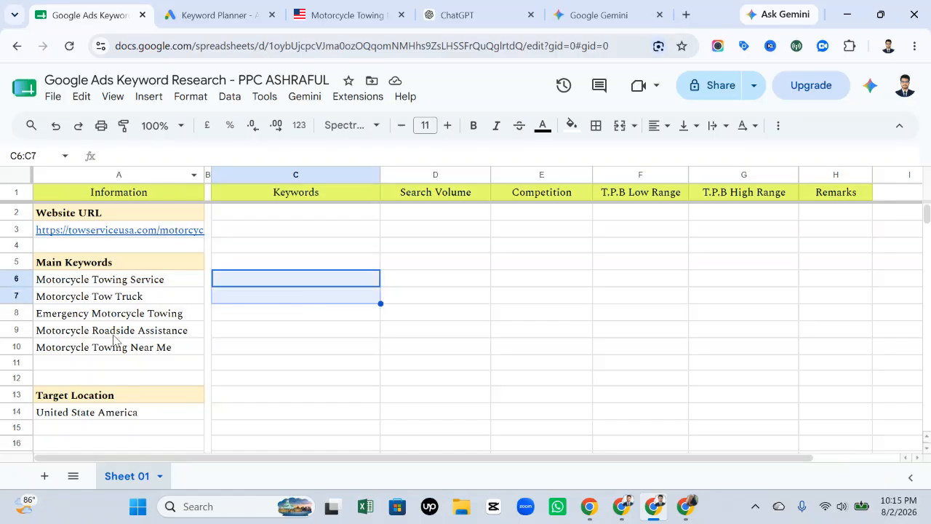
drag(145, 279, 147, 357)
right_click(126, 318)
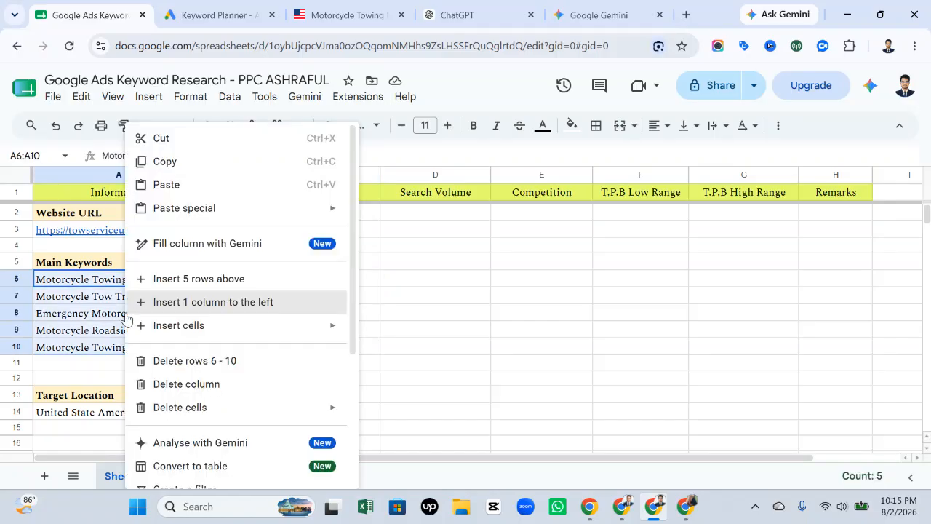
click(185, 161)
Paste the copied keywords into Keyword Planner as the starting products or services and get the keyword results.
click(218, 15)
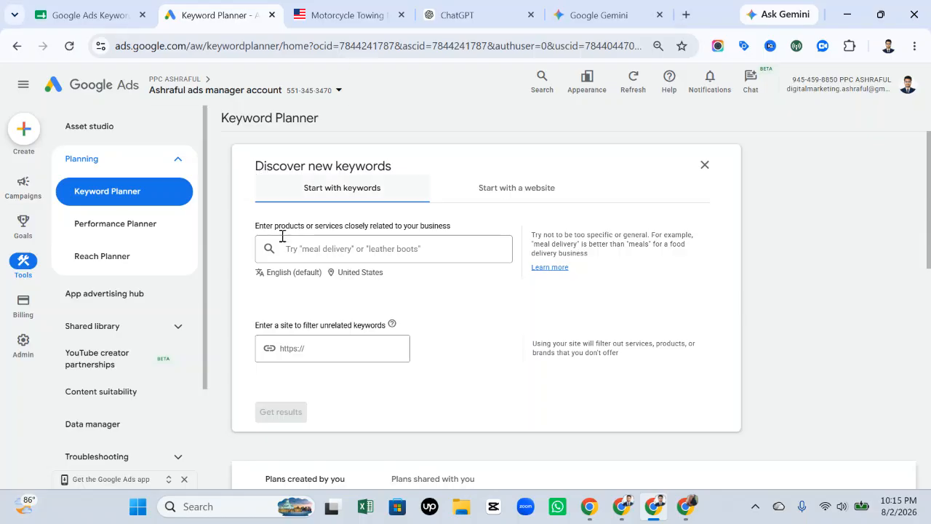
click(303, 248)
key(ctrl+v)
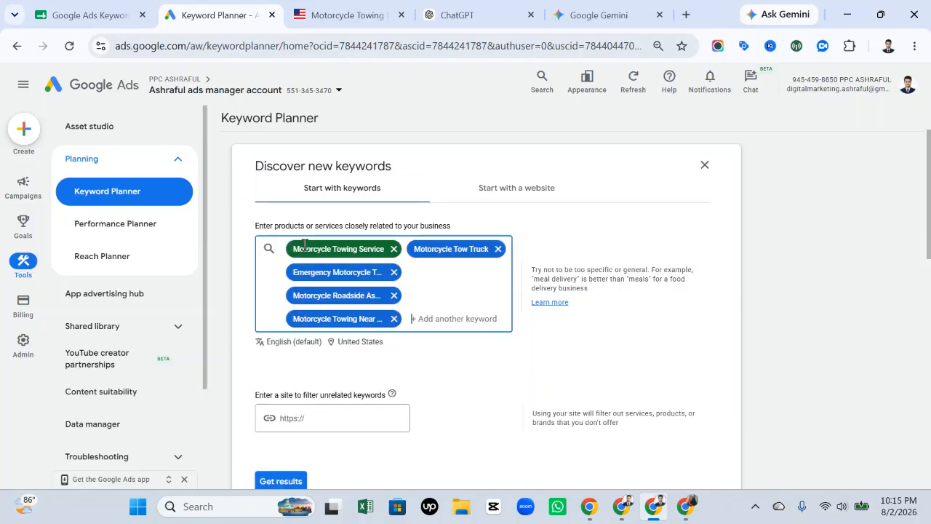
click(484, 373)
scroll(571, 318, down, 1)
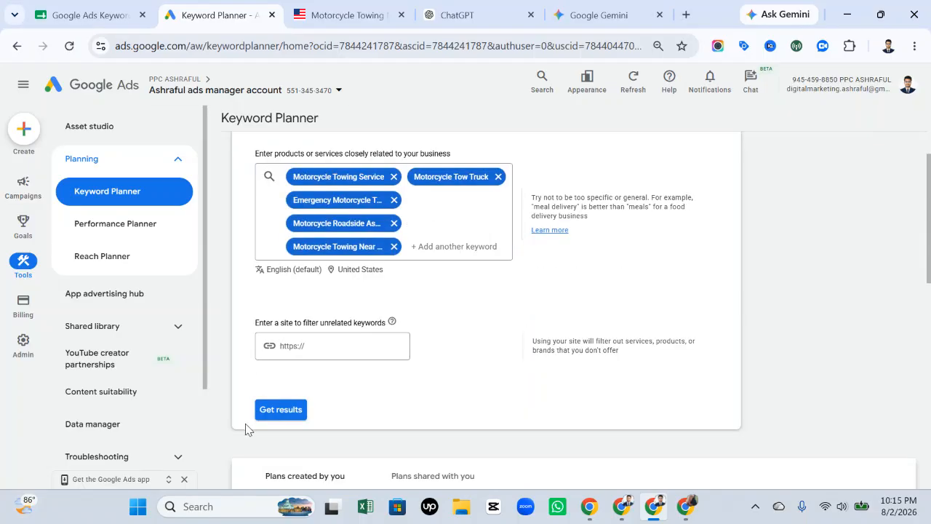
click(283, 409)
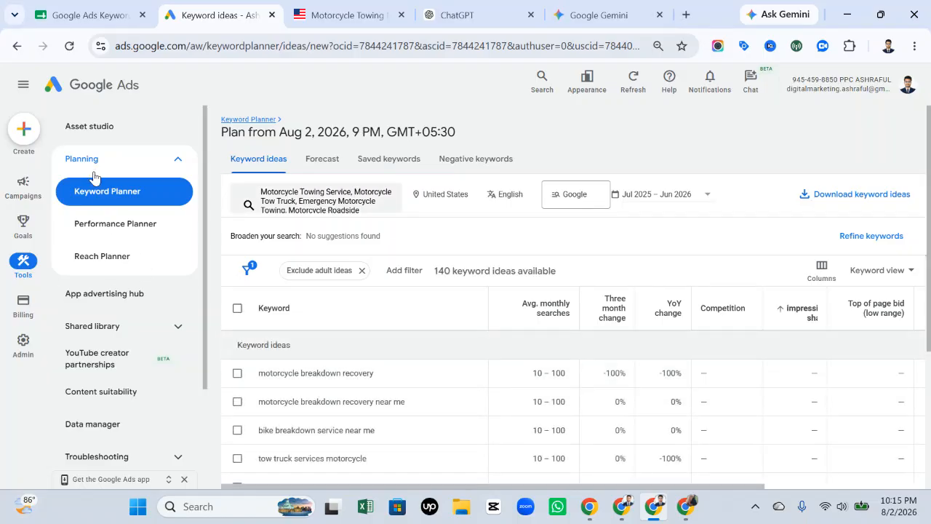
Collapse the side navigation and increase the number of keyword ideas shown per page.
click(24, 85)
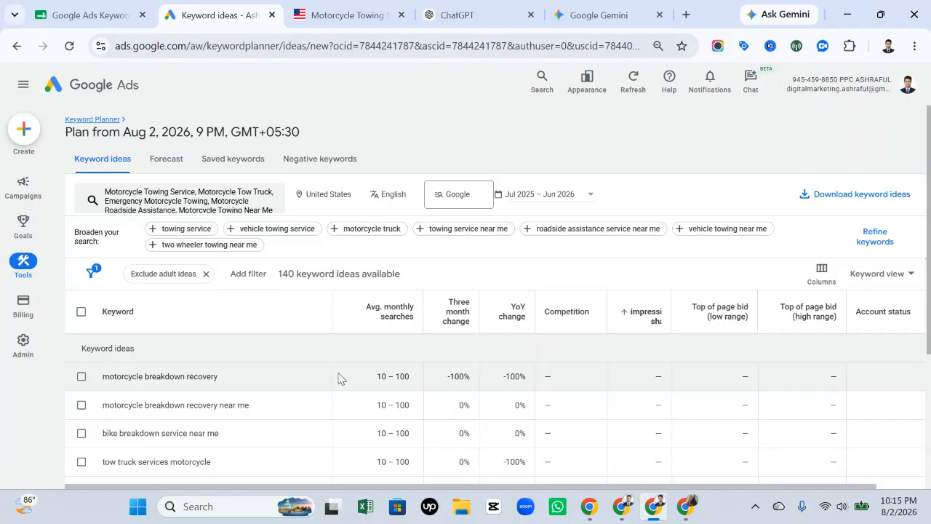
scroll(339, 376, down, 5)
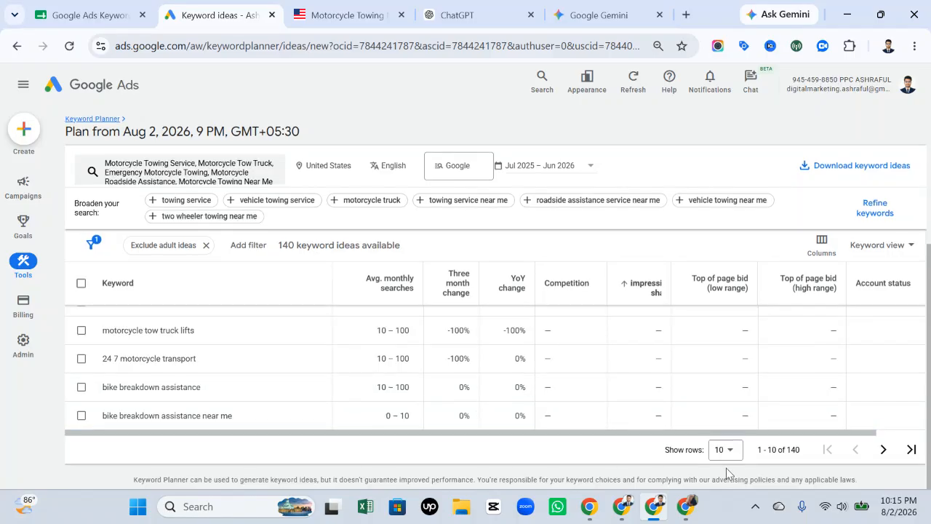
click(724, 457)
click(742, 410)
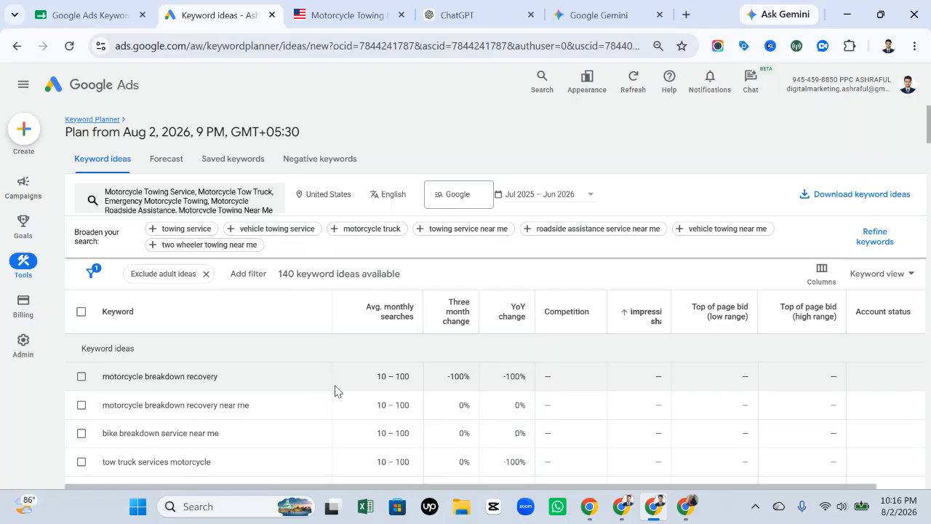
scroll(317, 385, down, 3)
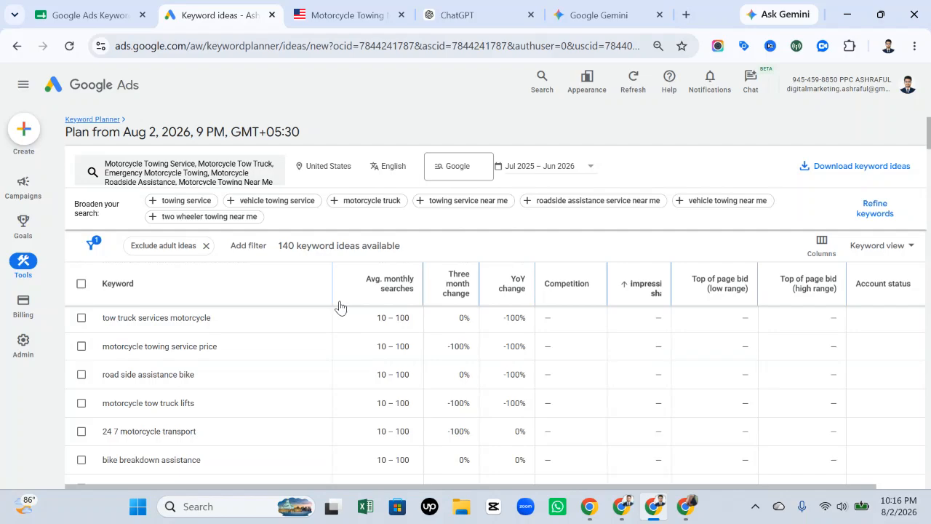
Review the keyword research sheet's Keywords, Search Volume, Competition, T.P.B Low Range, T.P.B High Range and Remarks columns.
key(ctrl+shift+Tab)
click(343, 253)
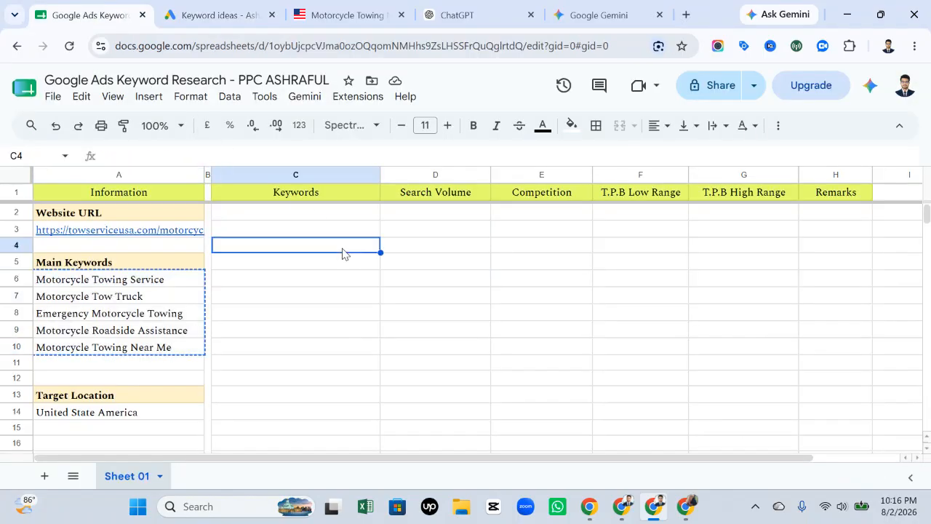
key(Up)
key(Up)
key(Down)
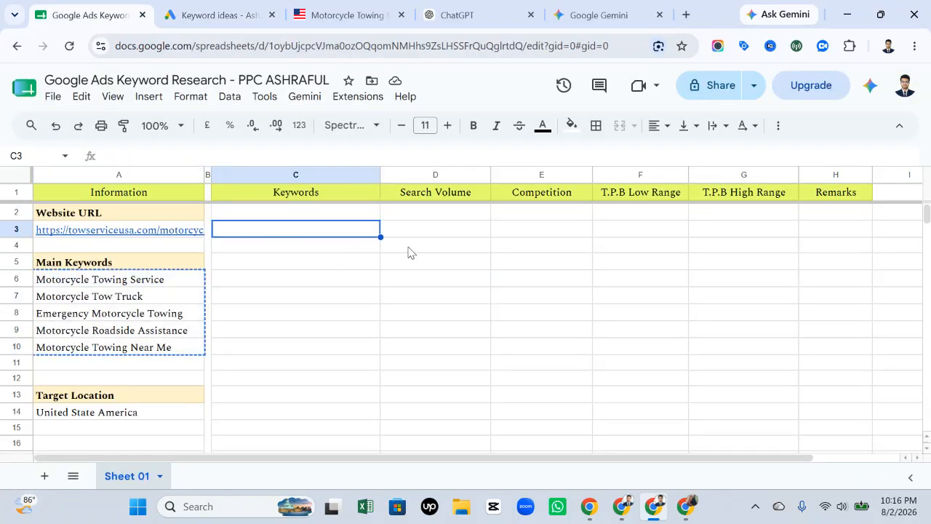
click(340, 255)
drag(455, 217, 461, 304)
drag(543, 217, 562, 329)
click(650, 218)
drag(650, 219, 658, 269)
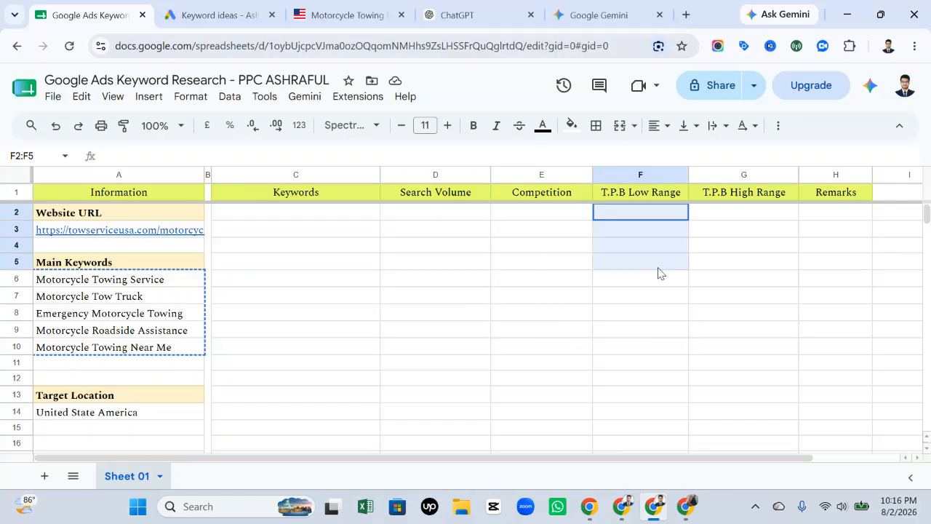
drag(715, 216, 778, 255)
click(831, 224)
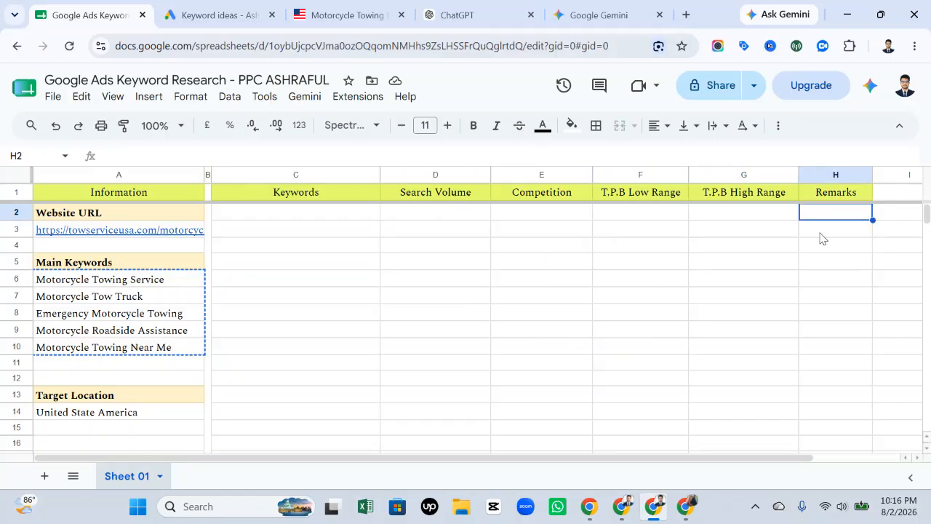
Select motorcycle towing service, emergency motorcycle towing, motorcycle roadside assistance, motorcycle towing near me, motorcycle towing and bike towing service near me in Keyword Planner.
click(227, 12)
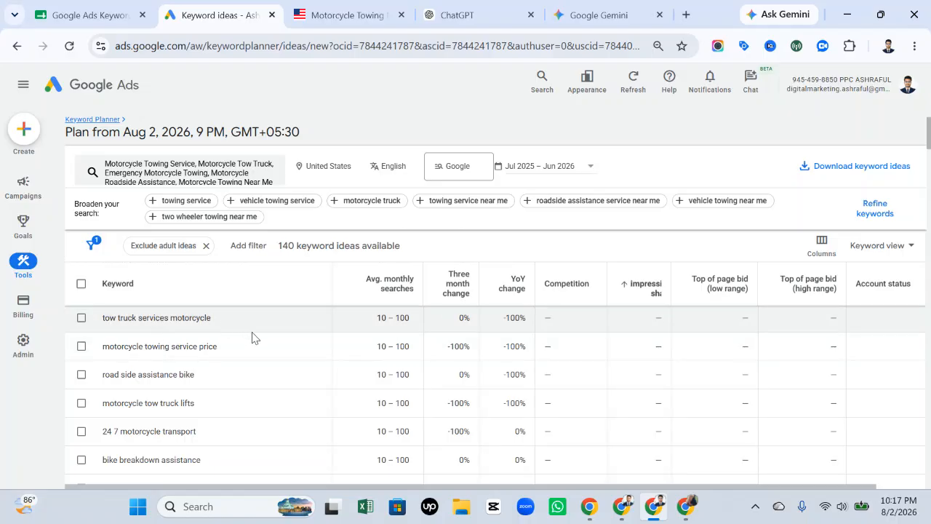
scroll(251, 335, down, 2)
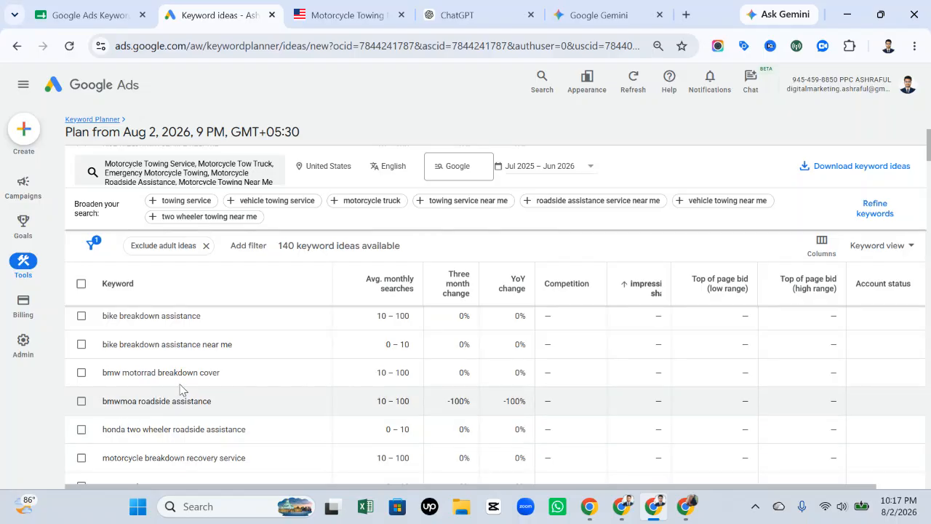
scroll(208, 371, down, 5)
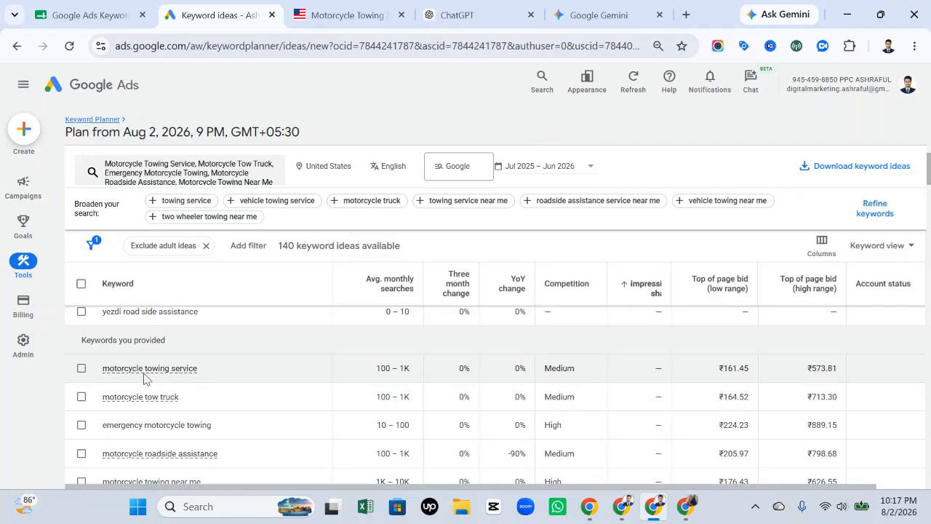
click(81, 367)
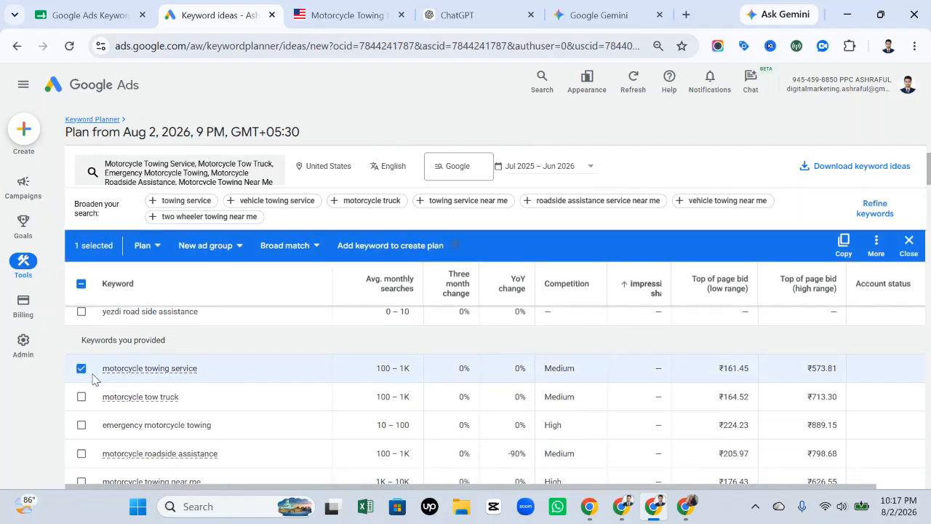
click(81, 368)
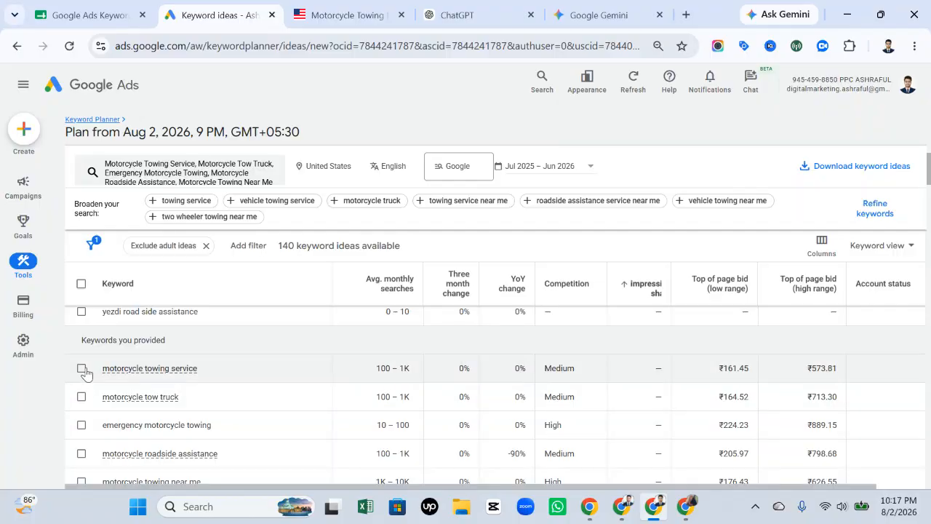
click(81, 368)
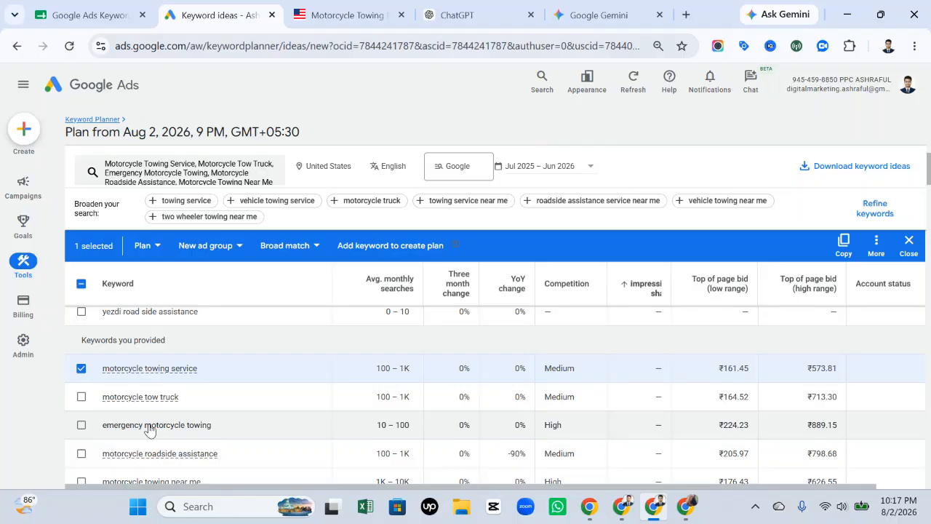
click(82, 425)
scroll(83, 425, down, 1)
click(81, 383)
click(82, 411)
scroll(160, 392, down, 1)
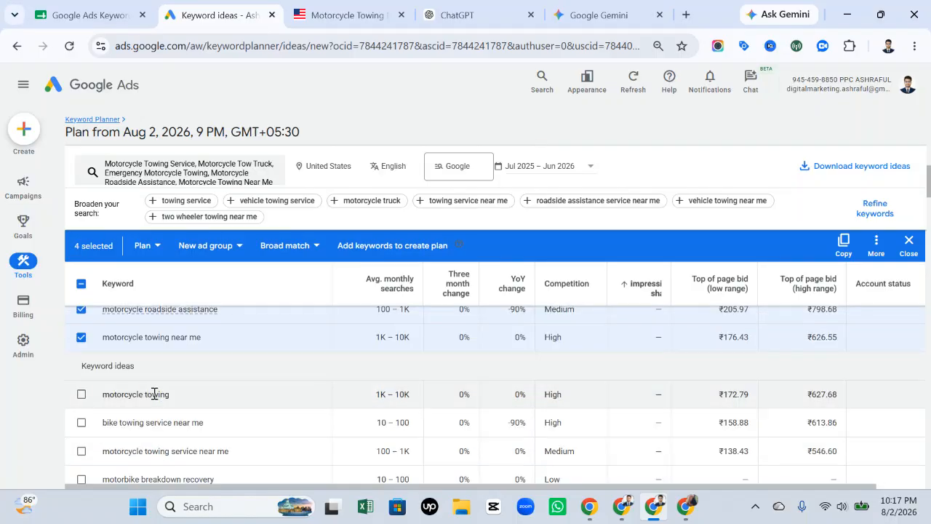
click(82, 393)
click(82, 422)
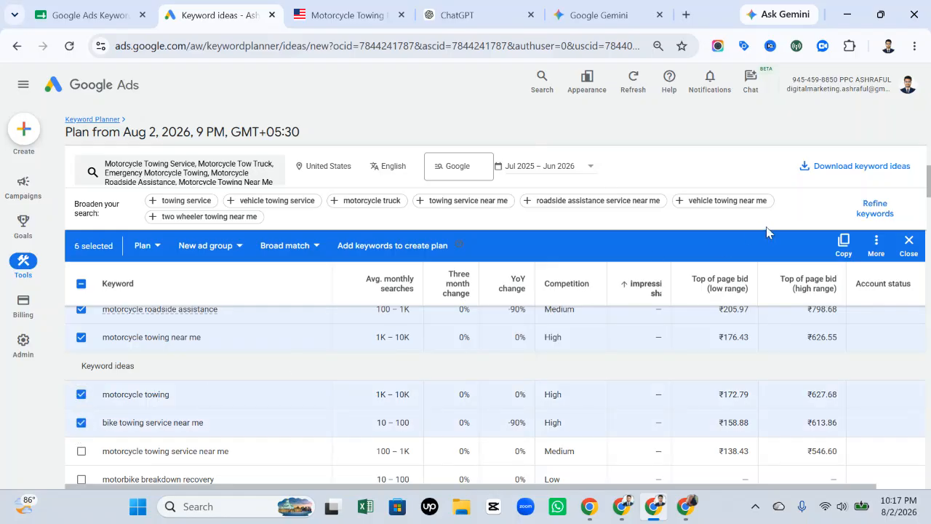
Copy the selected Keyword Planner keywords and paste them into the sheet's Keywords column starting at C2.
click(844, 243)
click(87, 14)
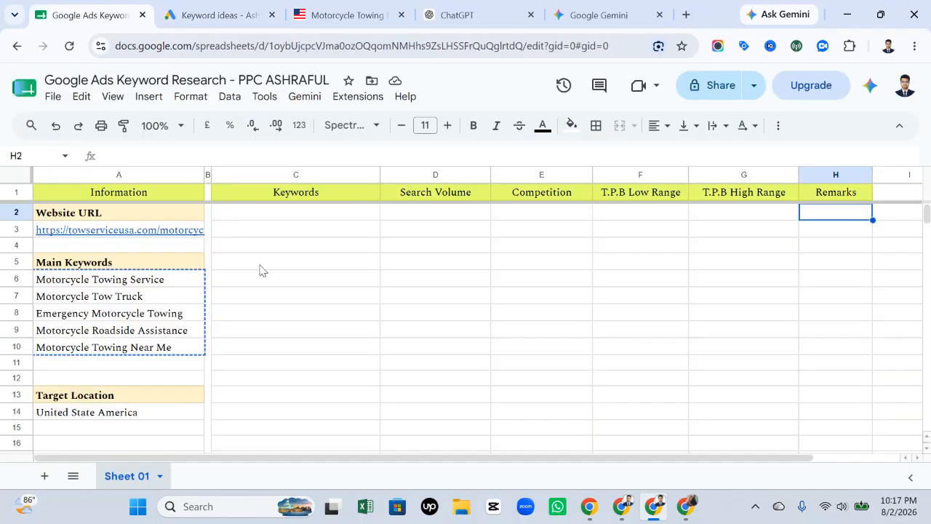
click(306, 218)
right_click(309, 212)
click(357, 185)
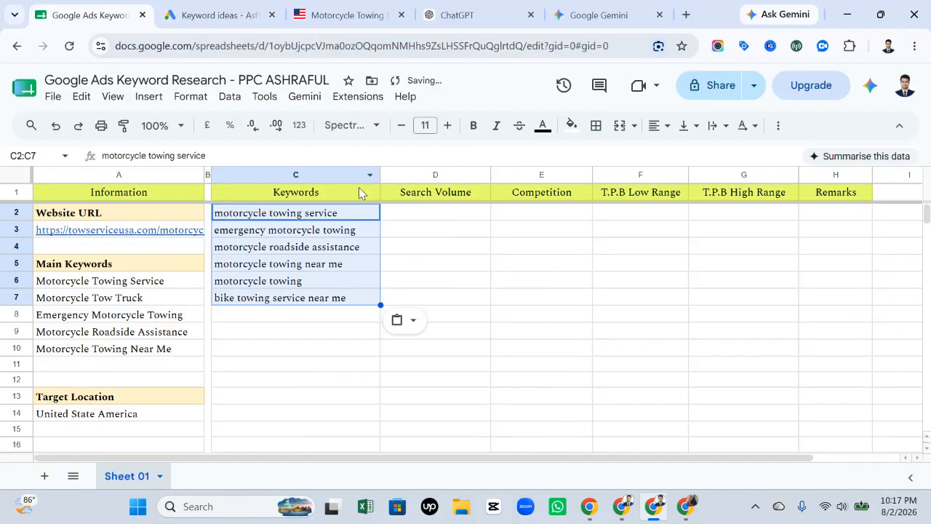
Clear the pasted keywords from C2:C7 of the keyword research sheet.
click(320, 314)
drag(345, 216, 342, 297)
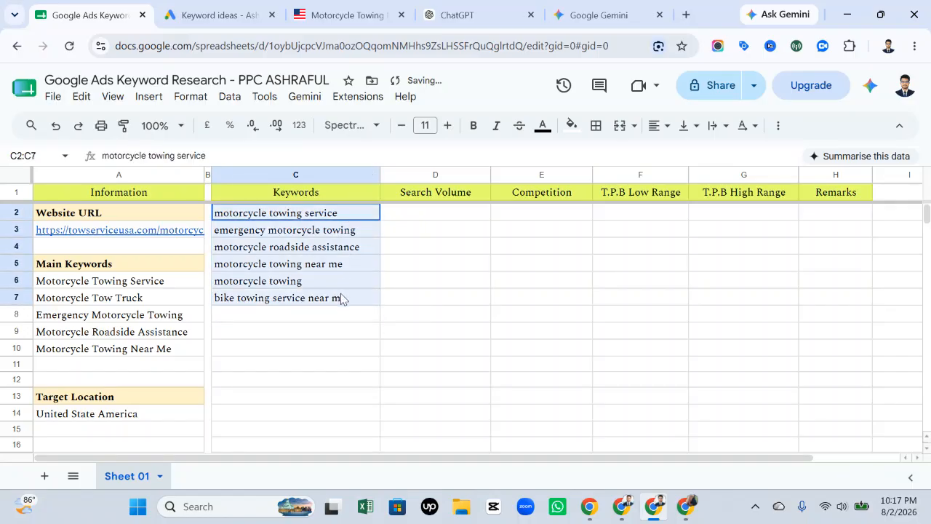
key(Delete)
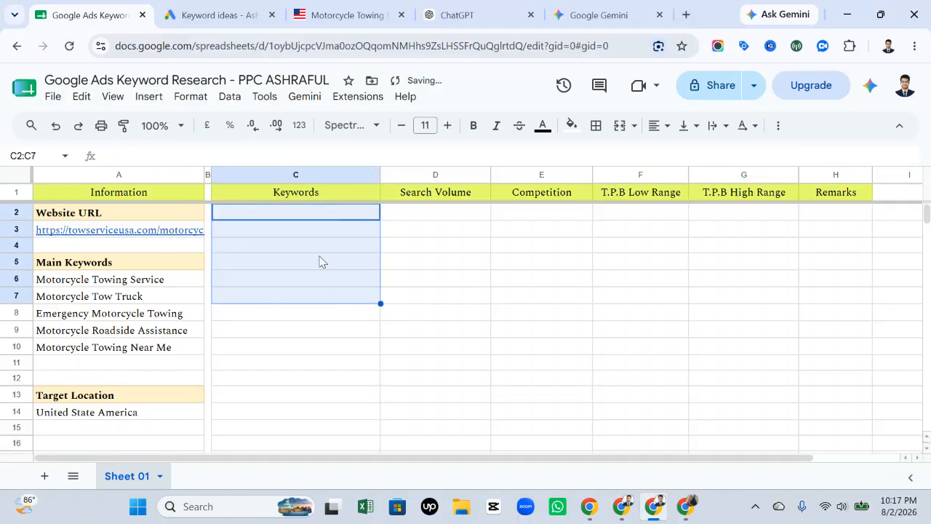
In Keyword Planner, check the Google Sheets download option for the keyword ideas and clear the keyword selection.
click(240, 16)
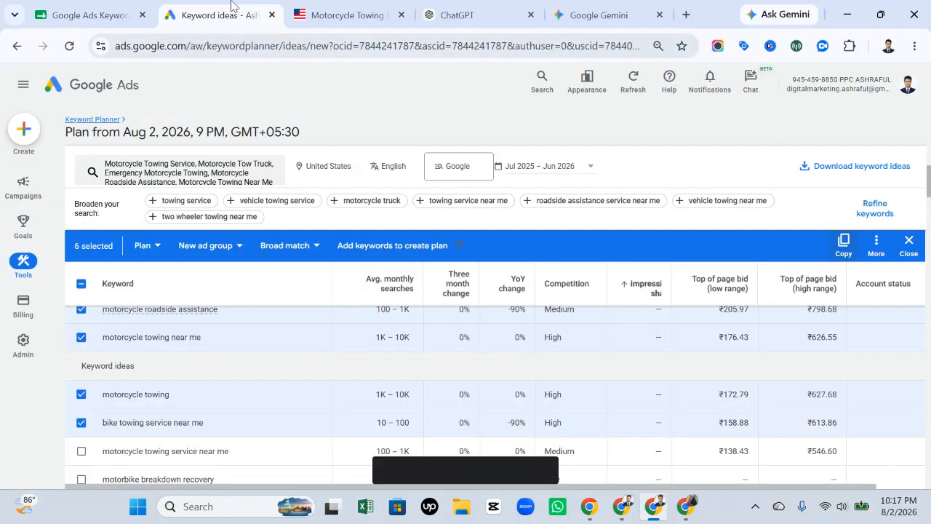
click(864, 173)
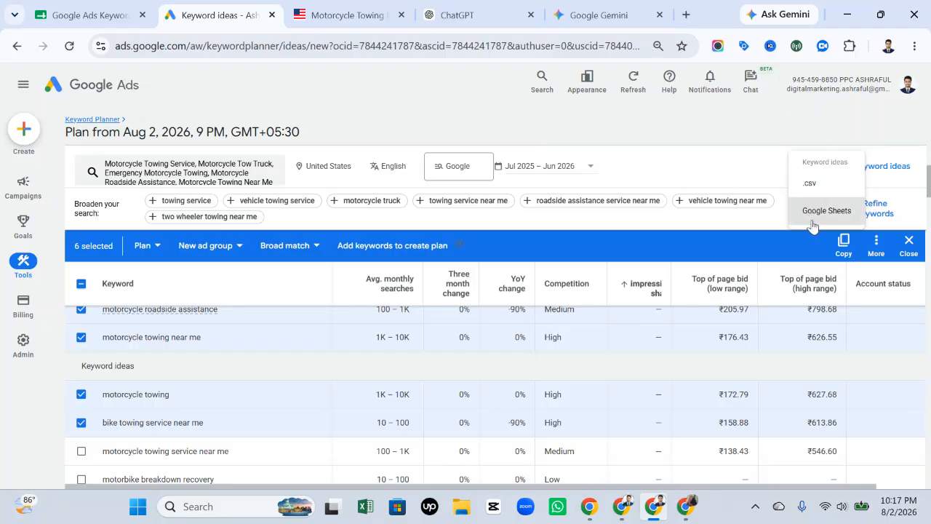
click(813, 216)
click(907, 243)
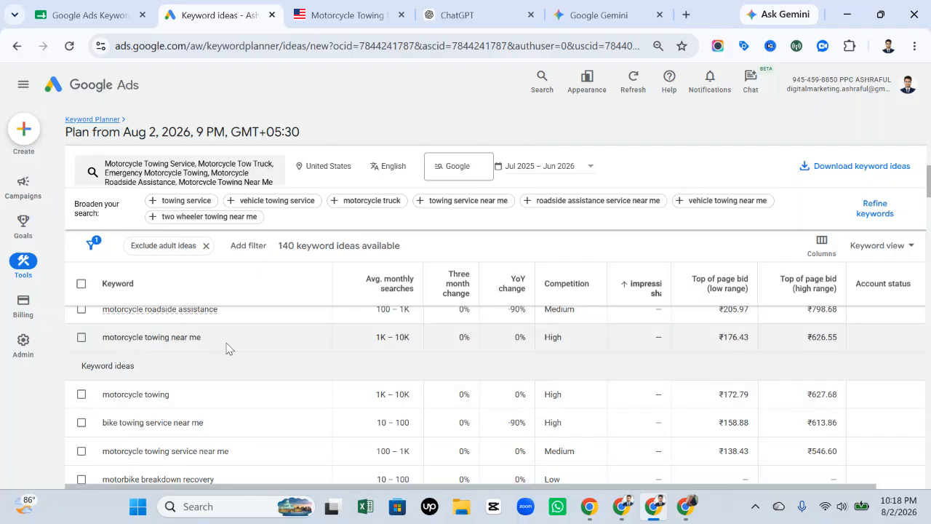
Examine the provided keywords and the keyword ideas together with their search volume, competition and bid ranges.
scroll(224, 349, up, 2)
scroll(224, 355, up, 5)
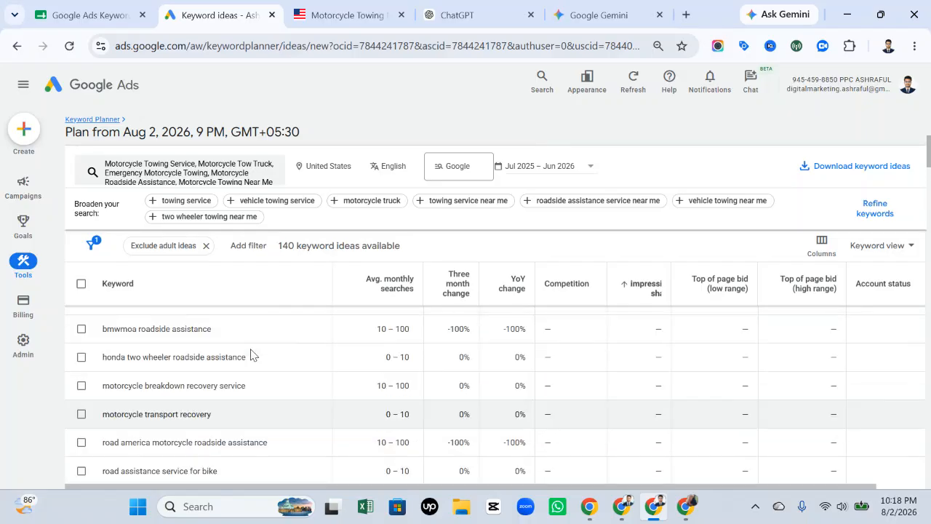
scroll(253, 353, down, 2)
scroll(255, 352, up, 3)
scroll(256, 352, down, 2)
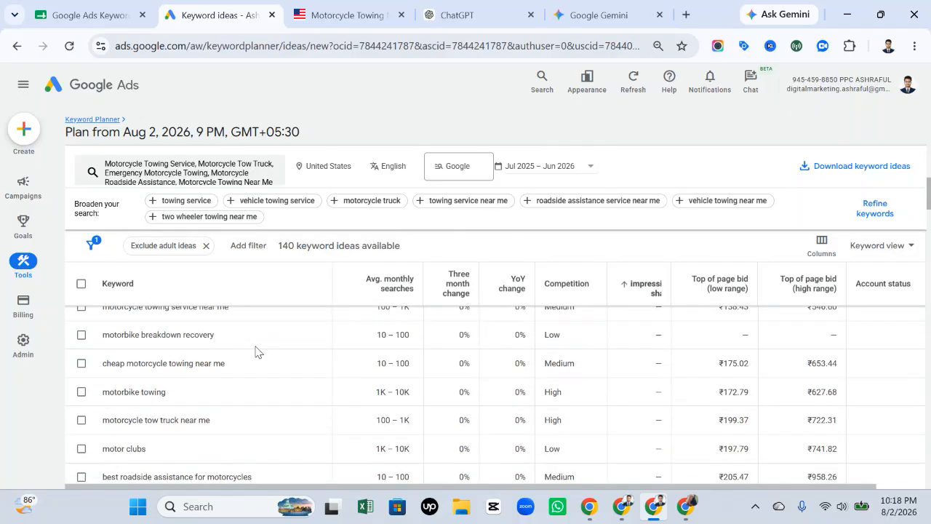
scroll(258, 351, up, 1)
scroll(257, 351, up, 1)
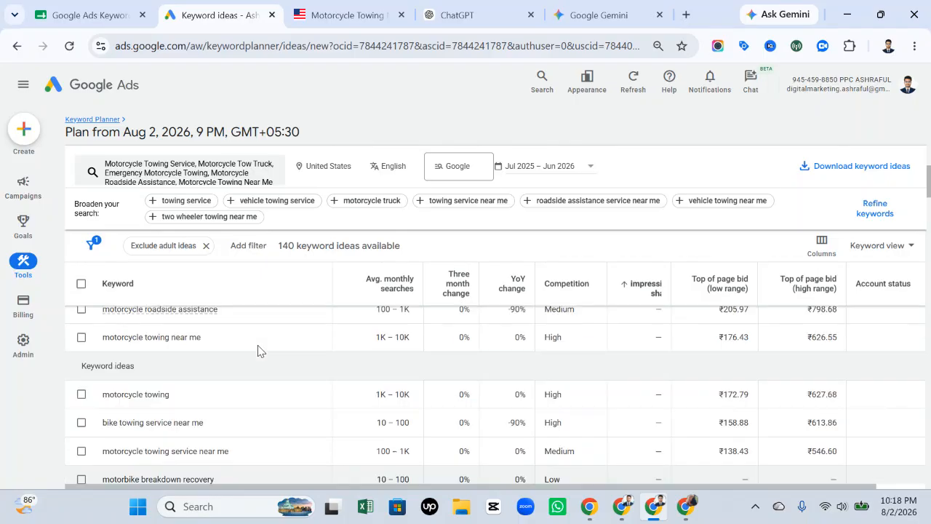
scroll(258, 351, up, 2)
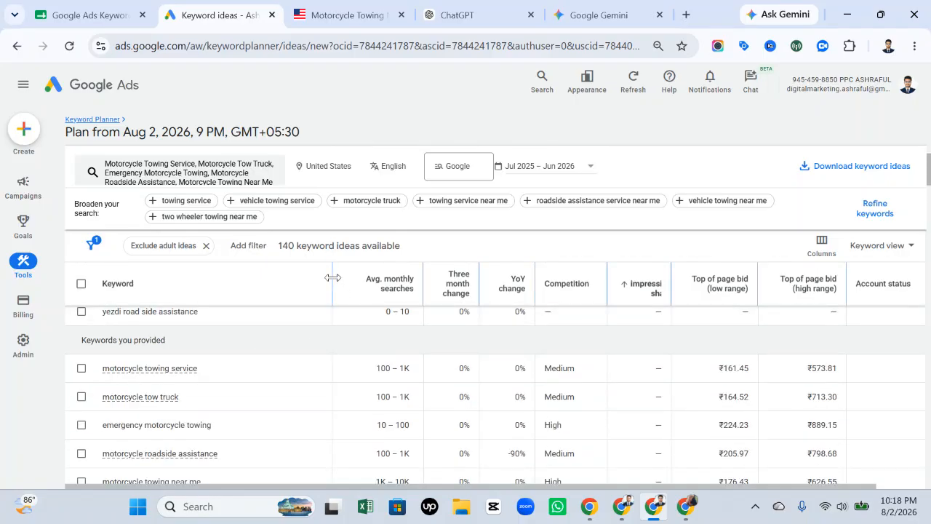
Narrow the Keyword column of the keyword ideas table.
drag(332, 283, 231, 294)
scroll(198, 367, up, 2)
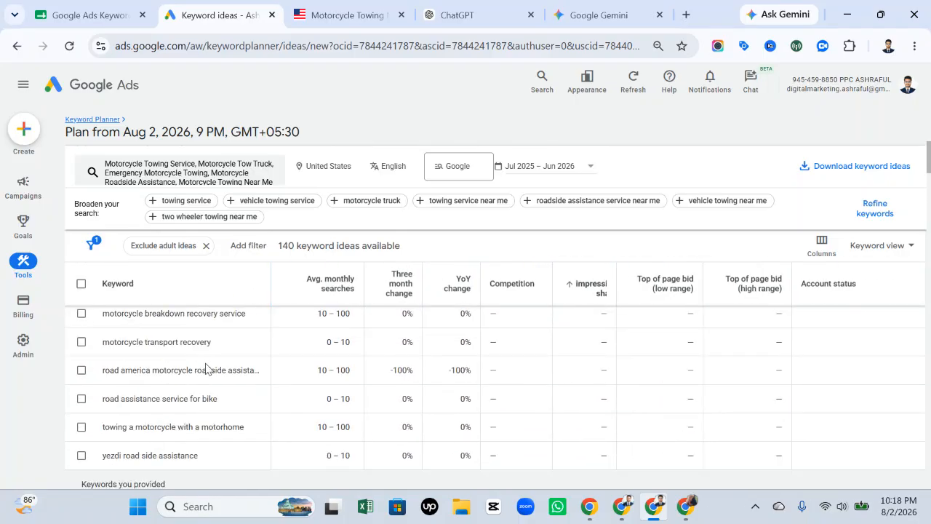
scroll(221, 365, up, 3)
scroll(264, 364, down, 3)
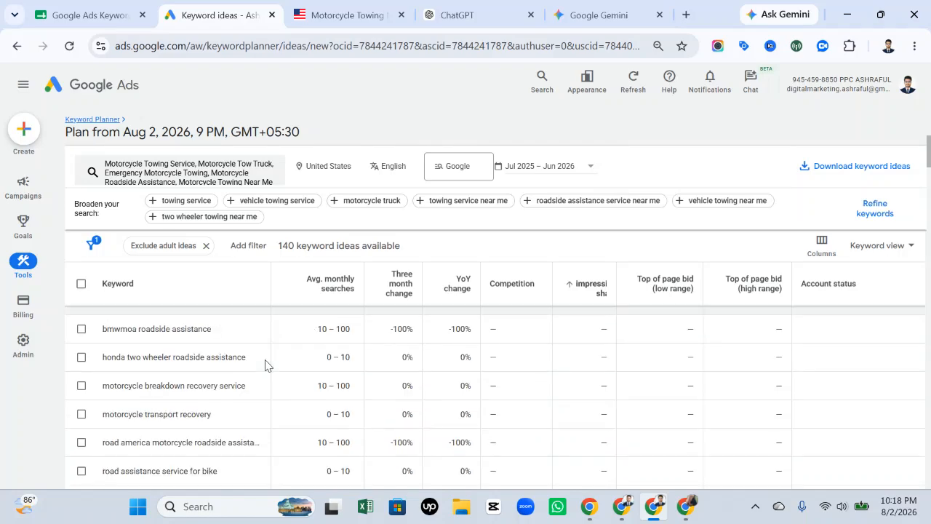
scroll(266, 365, down, 2)
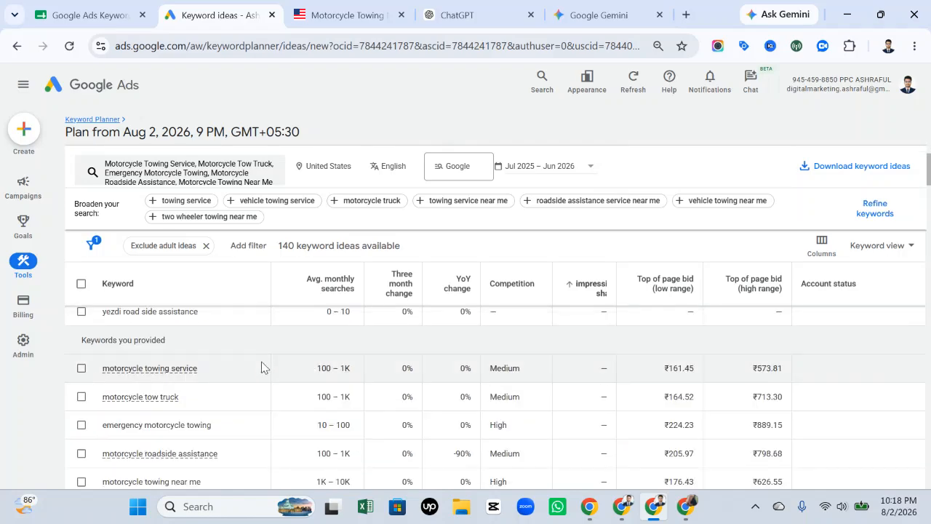
Copy the keyword "motorcycle towing service" from Keyword Planner into C2 of the keyword research sheet.
drag(98, 368, 218, 376)
key(ctrl+c)
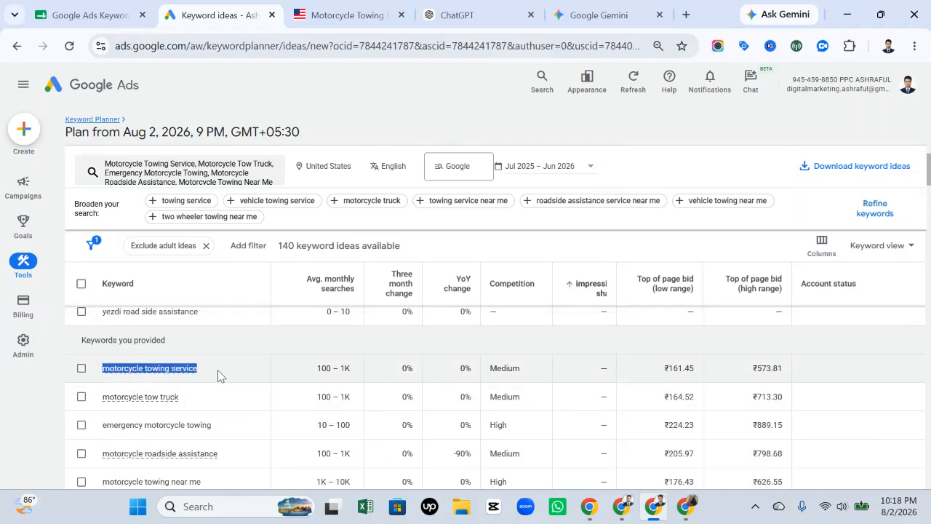
click(103, 8)
click(305, 218)
key(ctrl+v)
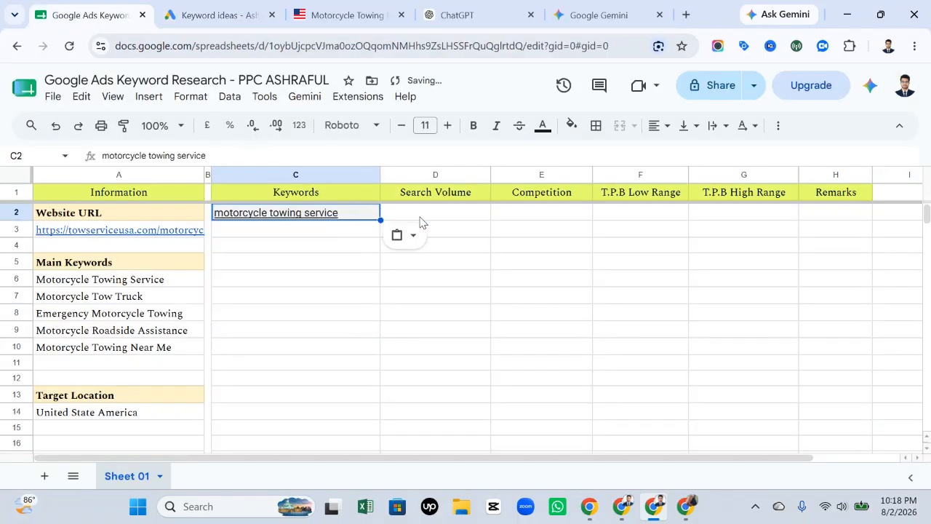
Copy the average monthly searches of motorcycle towing service, 100 – 1K, into Search Volume cell D2 of the sheet.
click(439, 216)
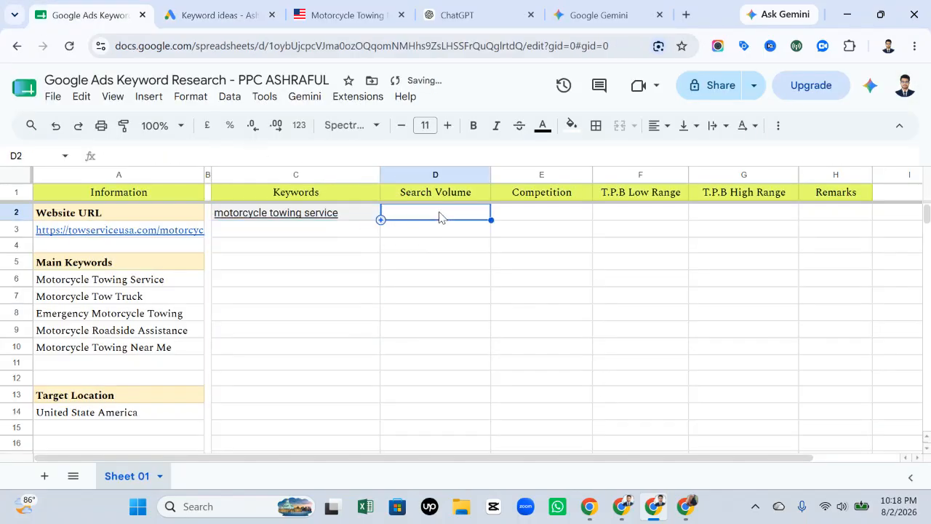
click(193, 20)
drag(309, 363, 356, 368)
key(ctrl+c)
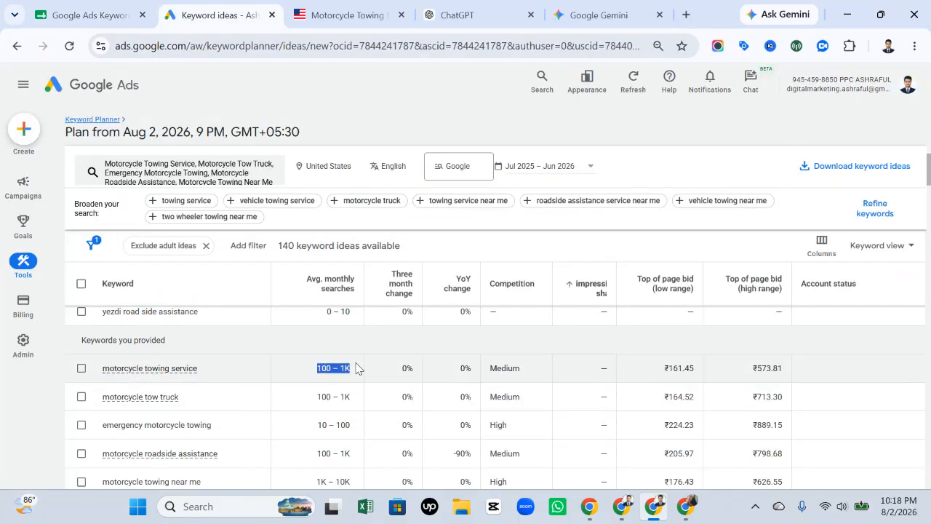
click(95, 14)
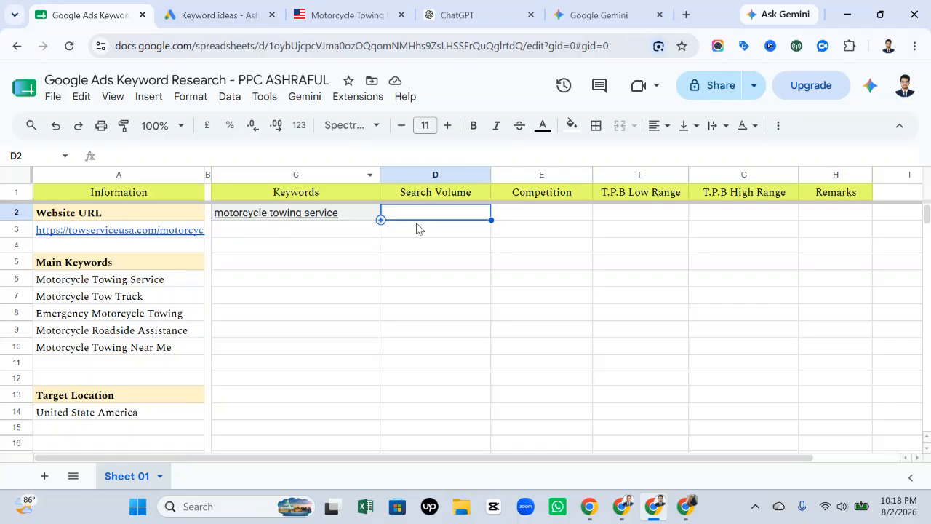
key(ctrl+v)
Copy the competition level Medium of motorcycle towing service from Keyword Planner into Competition cell E2 of the sheet.
click(528, 216)
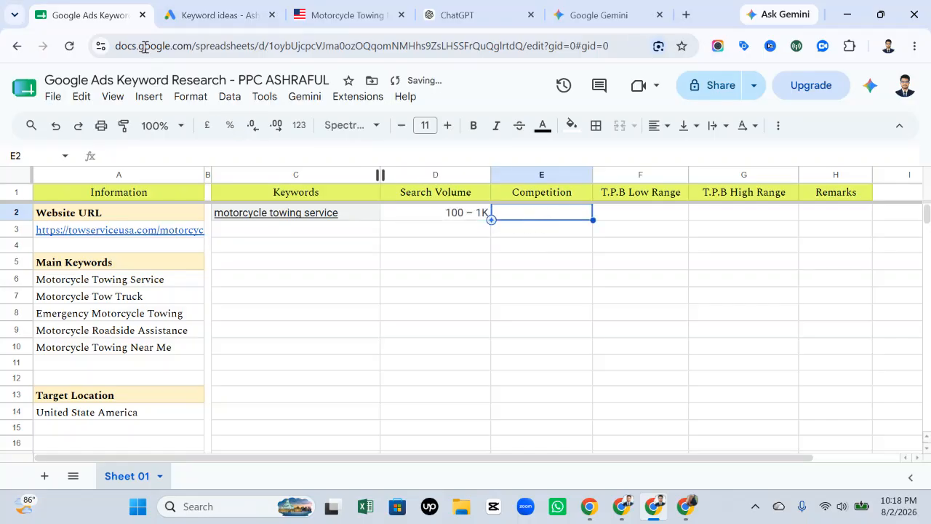
click(211, 15)
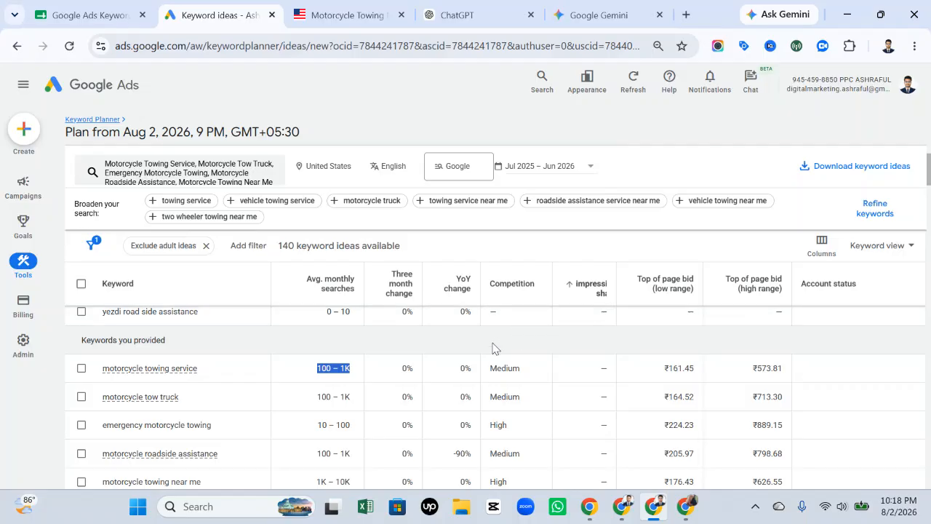
click(529, 373)
drag(530, 373, 489, 370)
key(ctrl+c)
click(87, 15)
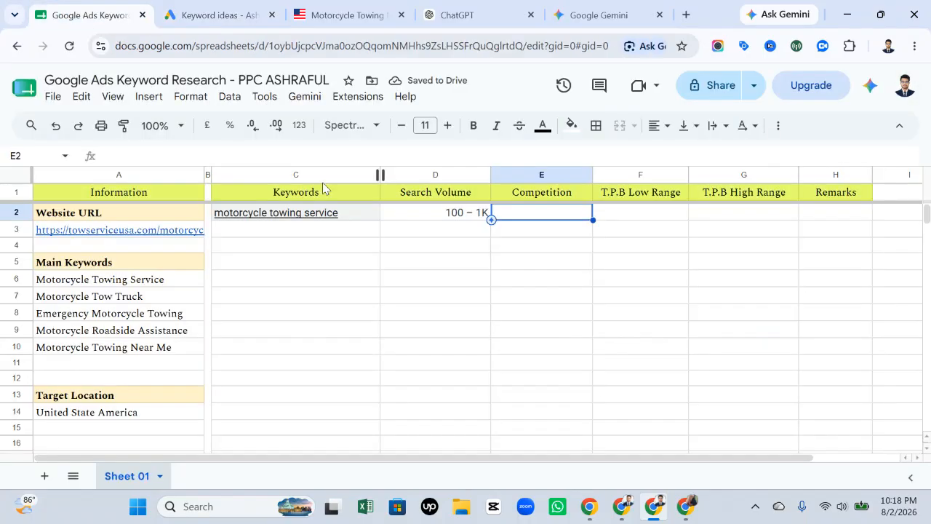
key(ctrl+v)
click(646, 212)
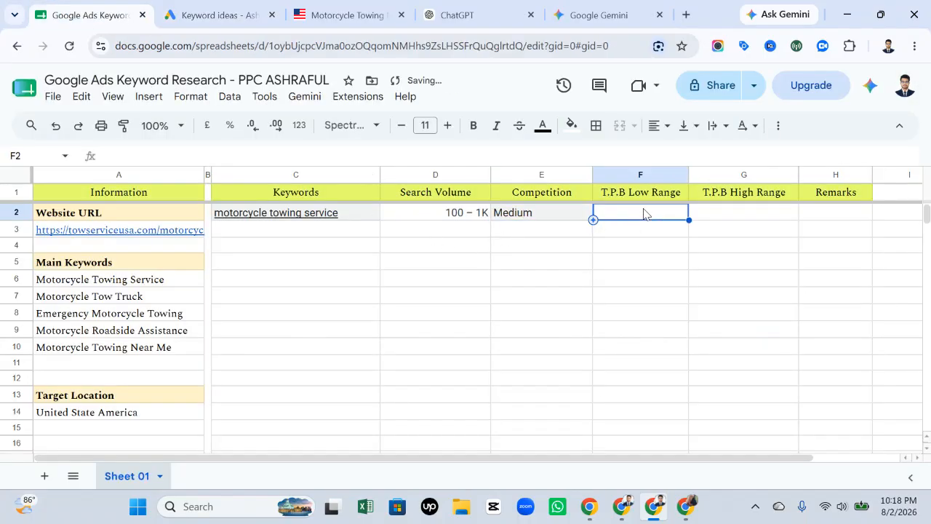
Copy both top of page bids of motorcycle towing service, ₹161.45 and ₹573.81, from Keyword Planner into cell F2 of the sheet.
click(211, 15)
drag(658, 368, 785, 368)
click(102, 14)
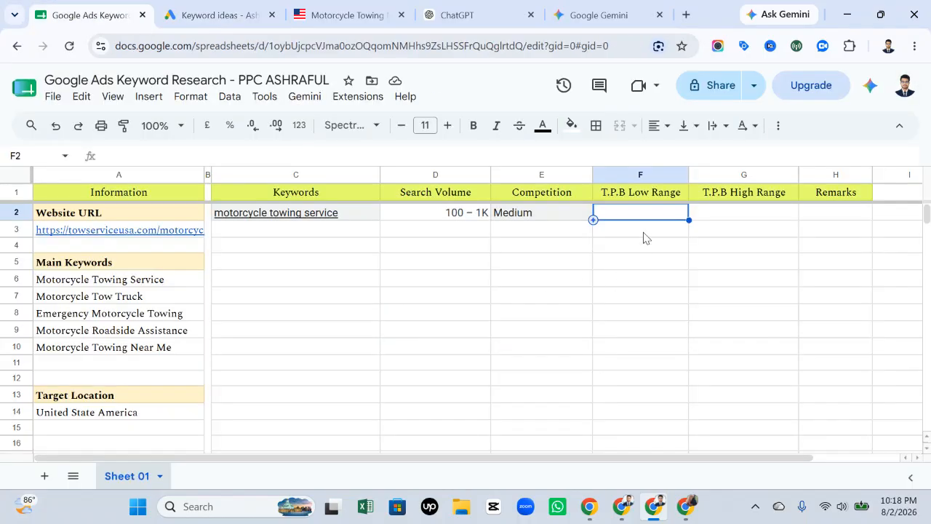
text(₹161.45₹573.81)
Move the ₹573.81 part of F2 into T.P.B High Range cell G2, leaving ₹161.45 in F2.
double_click(651, 211)
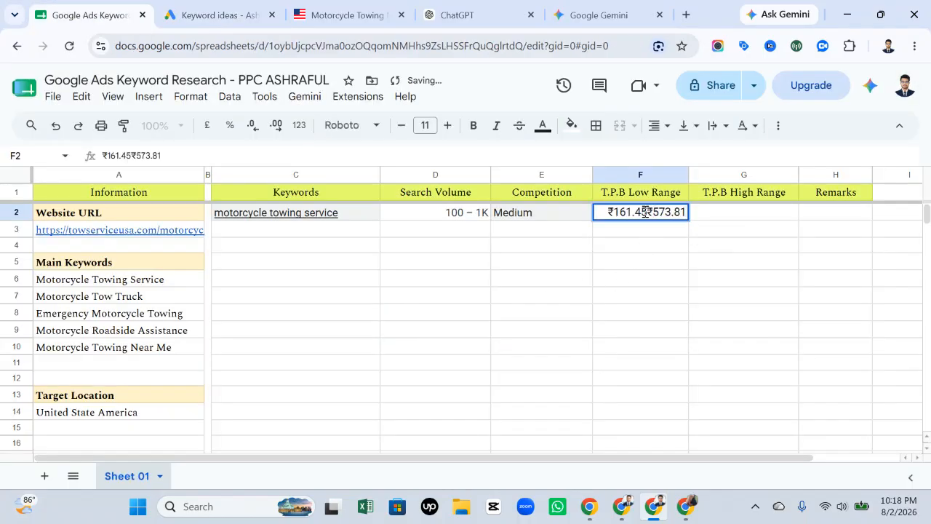
drag(648, 214, 692, 218)
key(ctrl+x)
click(720, 215)
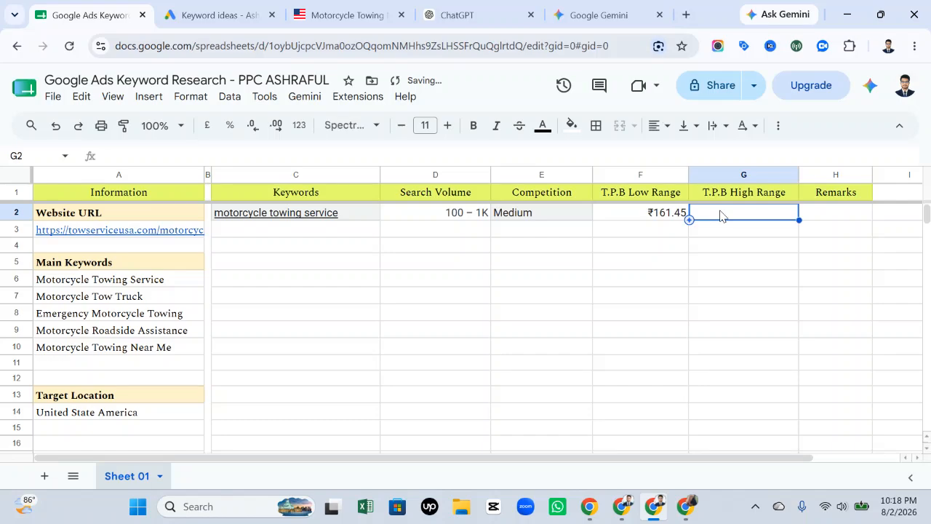
key(ctrl+v)
click(721, 251)
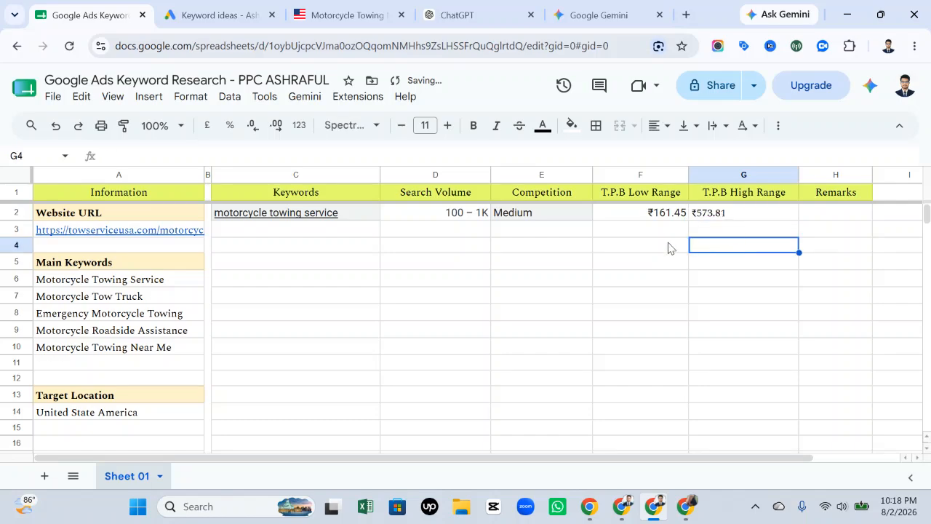
Set the font of range C2:H16 to Spectral and reset its fill colour.
drag(365, 217, 758, 384)
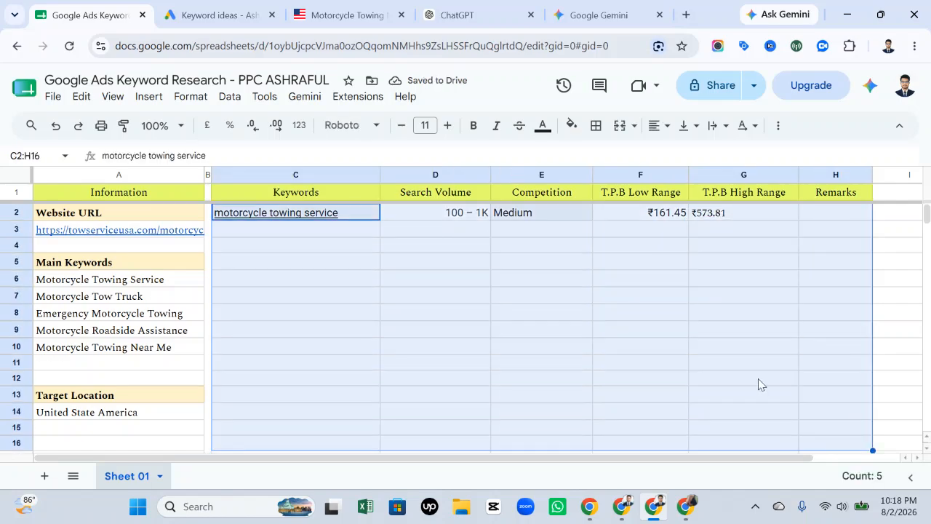
click(356, 124)
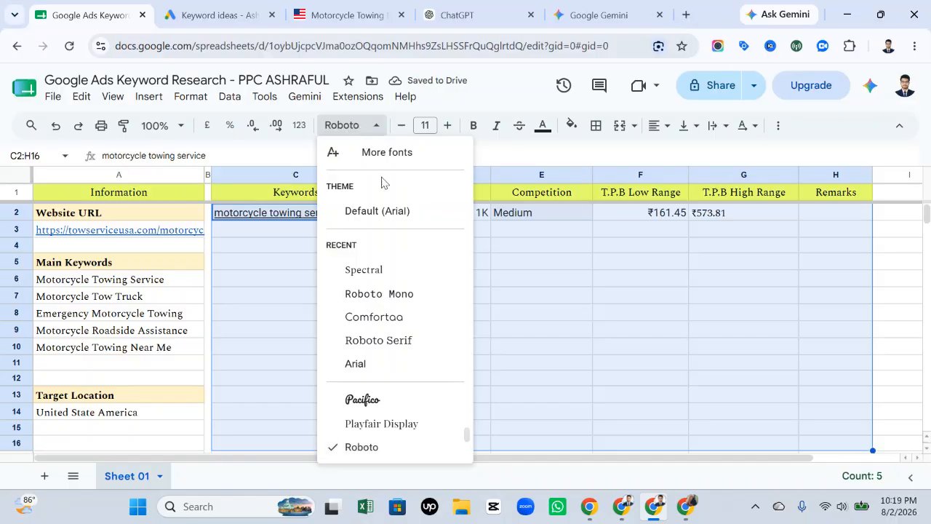
click(389, 271)
click(572, 125)
click(569, 164)
click(427, 271)
click(336, 212)
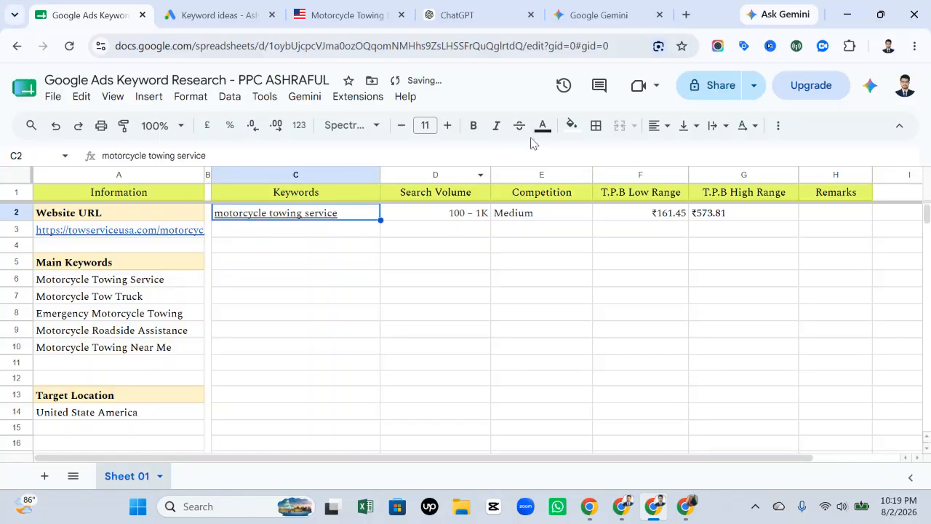
click(479, 266)
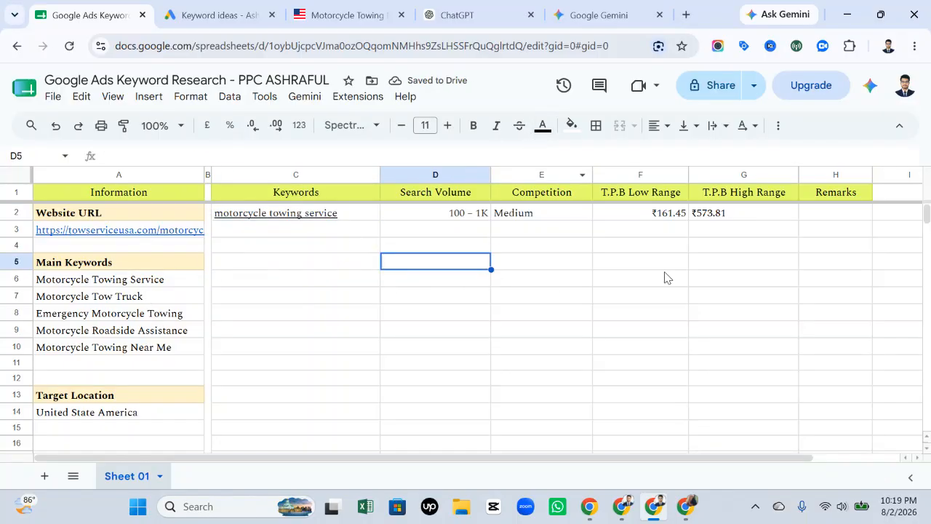
Centre the contents of range C2:H13 horizontally.
drag(346, 218, 814, 397)
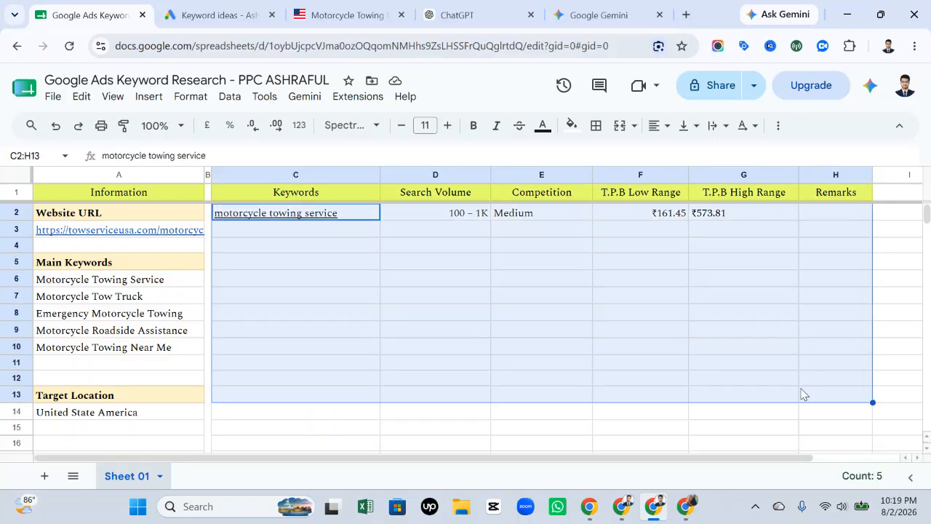
click(659, 125)
click(675, 153)
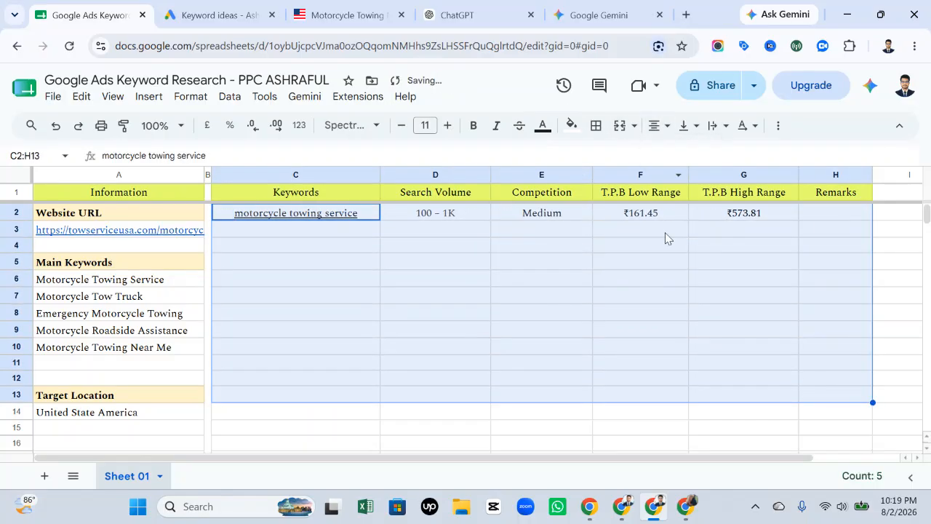
click(613, 283)
click(282, 239)
Switch to Keyword Planner and filter the keyword ideas to Low and Medium competition.
click(211, 14)
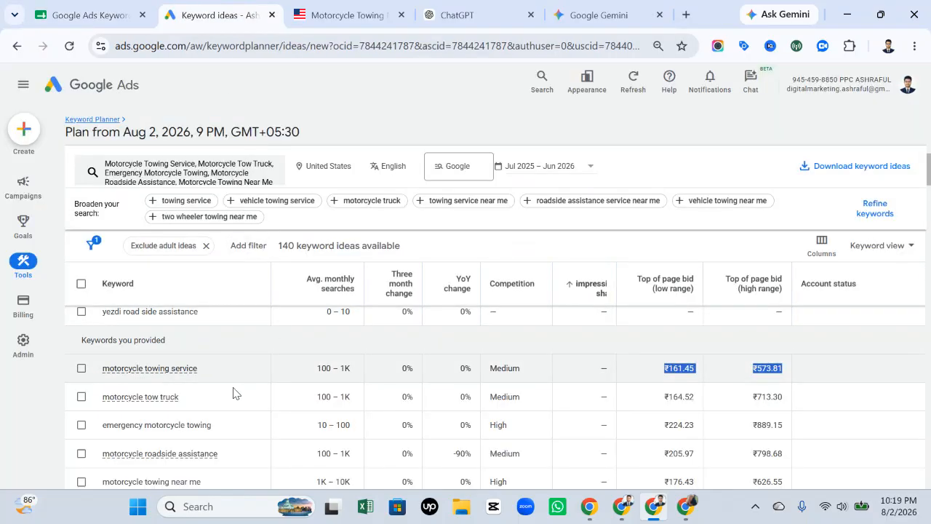
scroll(239, 357, up, 5)
click(248, 284)
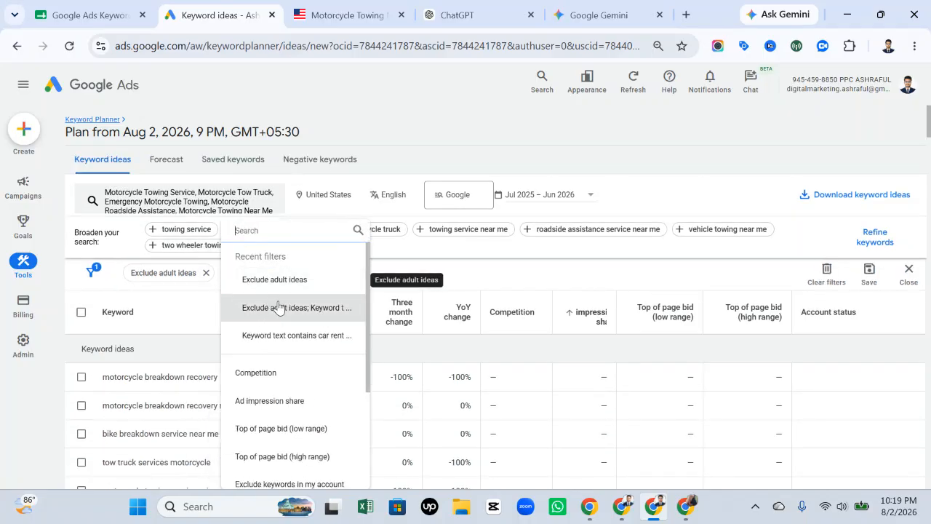
scroll(278, 306, down, 1)
click(277, 304)
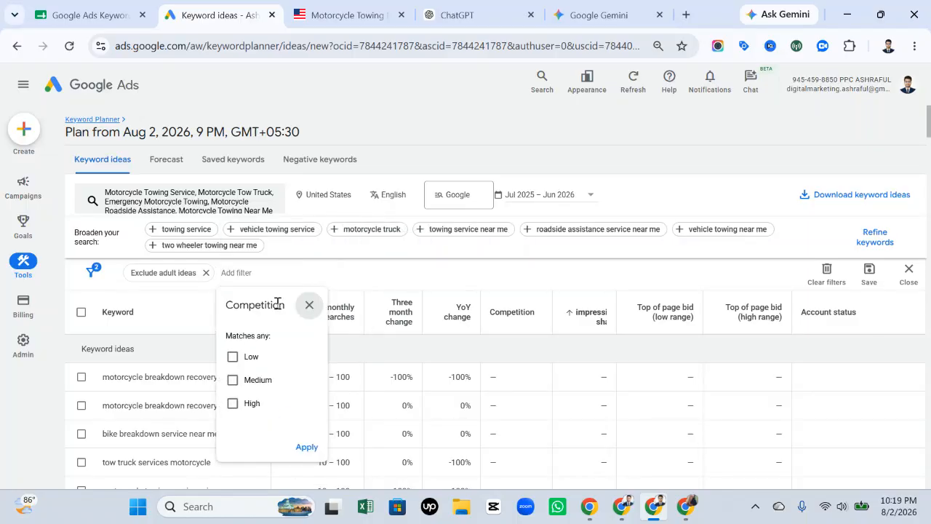
click(233, 356)
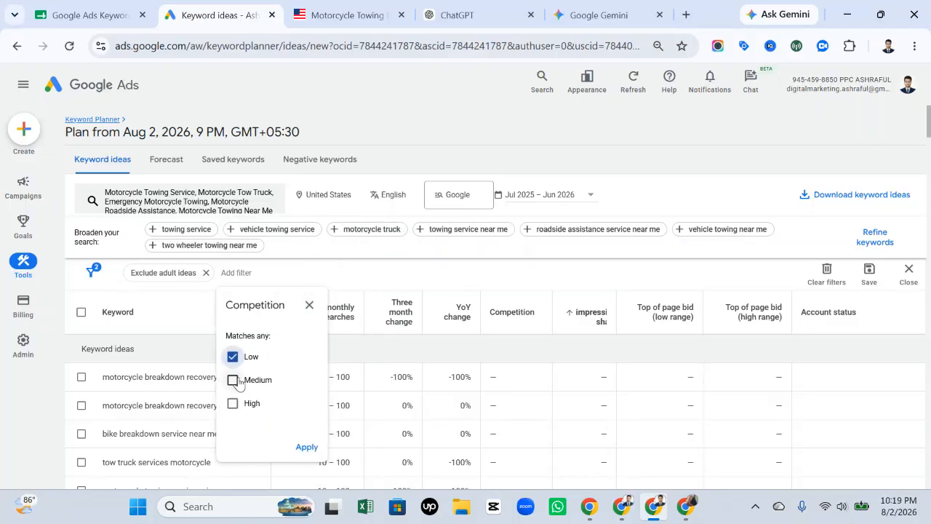
click(233, 380)
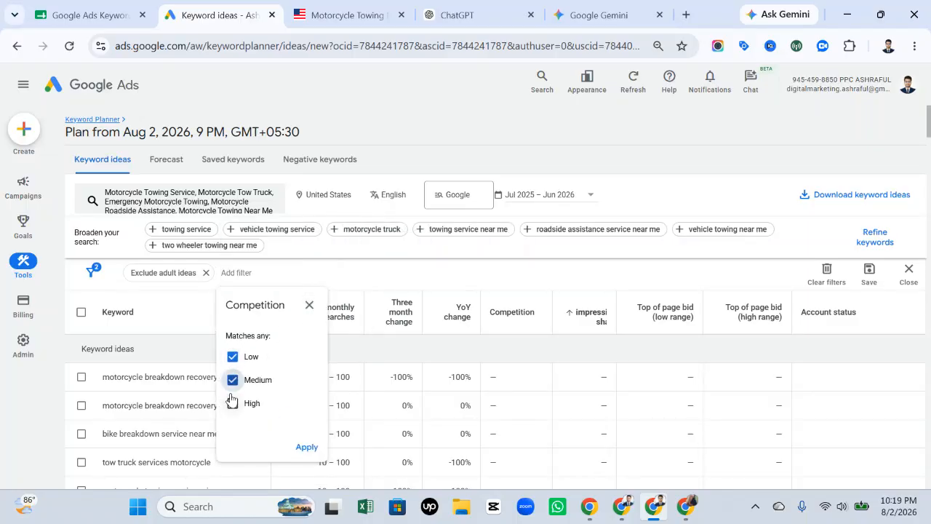
click(306, 448)
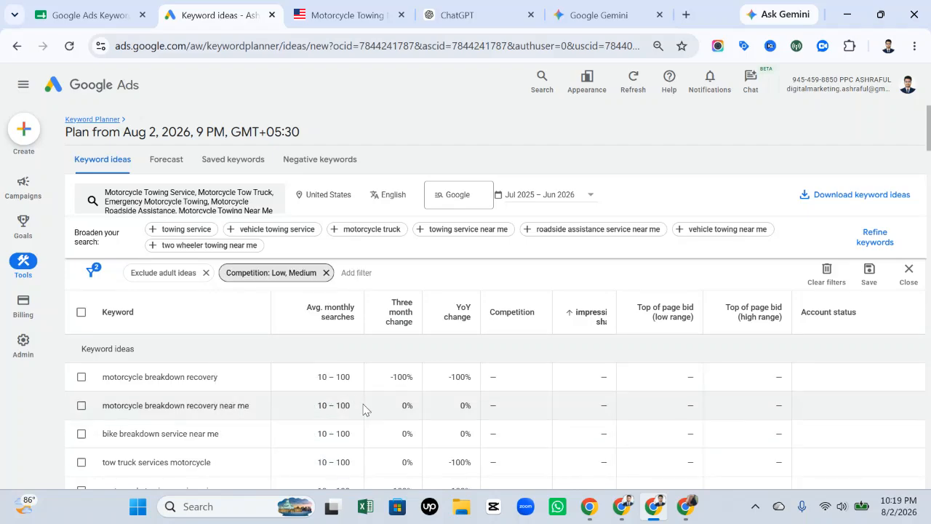
scroll(359, 409, down, 10)
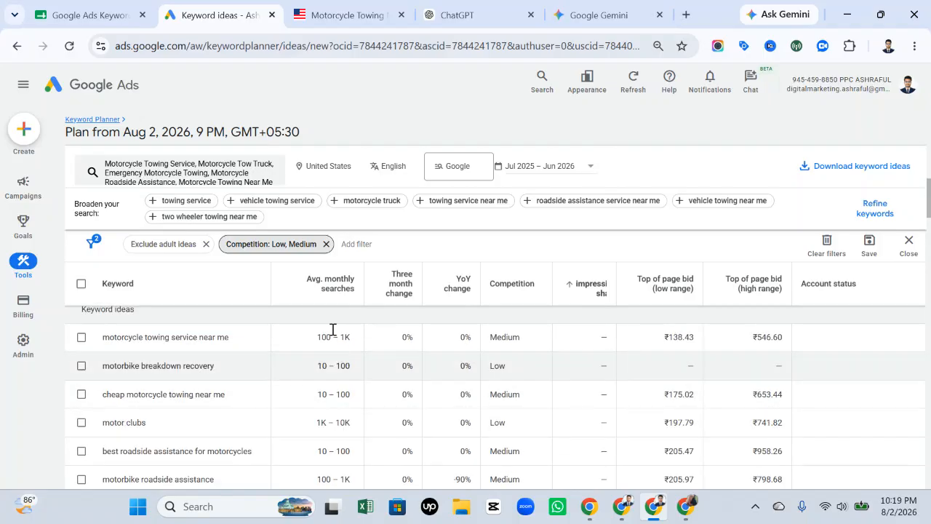
click(356, 245)
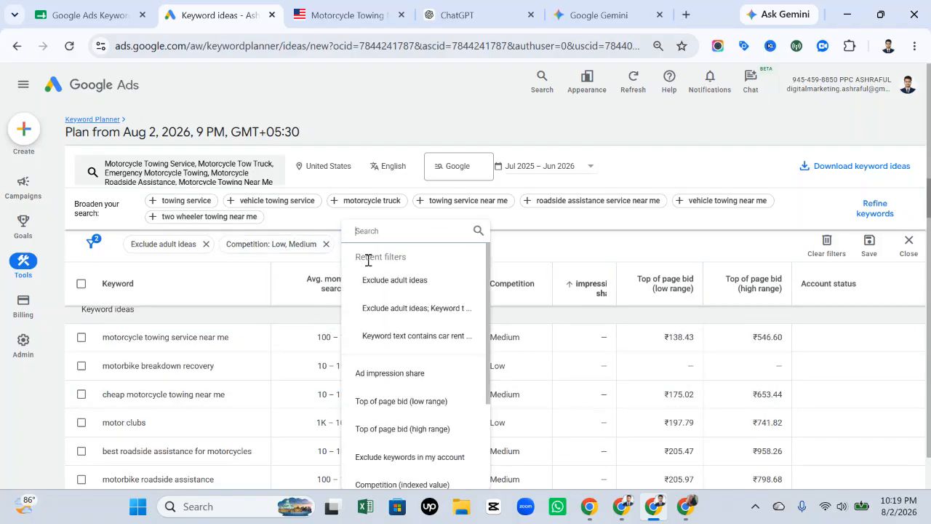
scroll(414, 374, down, 1)
click(421, 331)
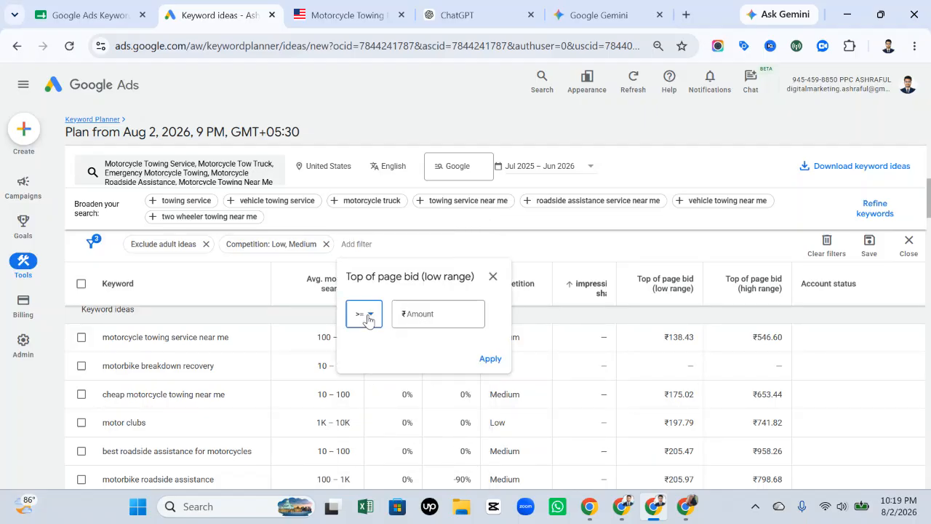
click(369, 317)
click(365, 353)
click(445, 313)
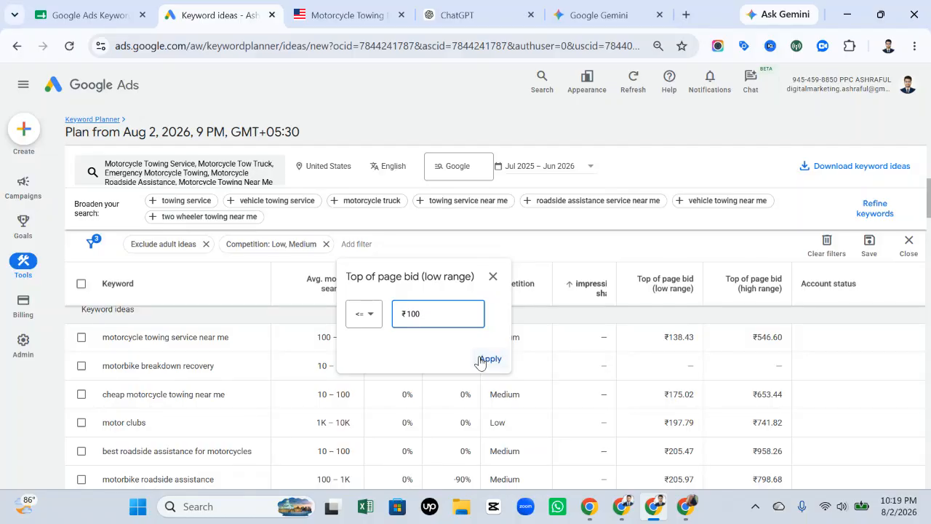
click(492, 277)
click(365, 254)
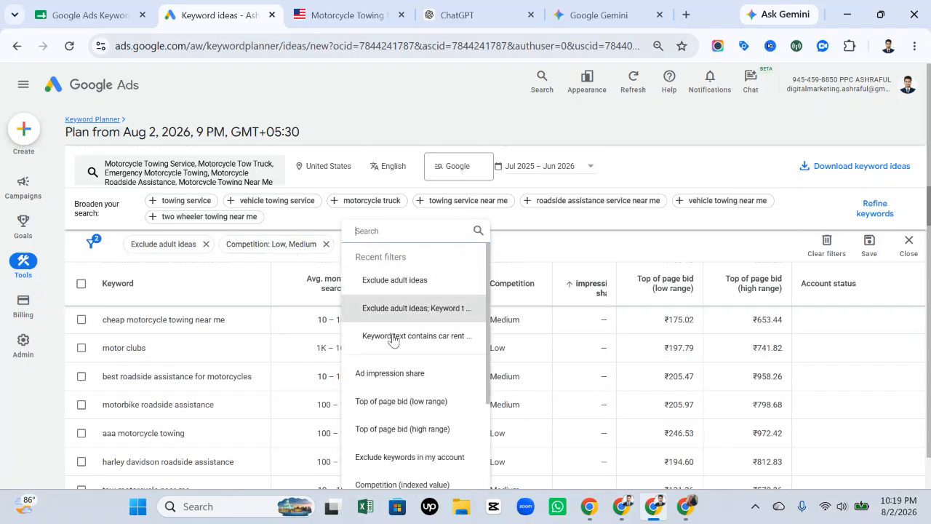
click(409, 426)
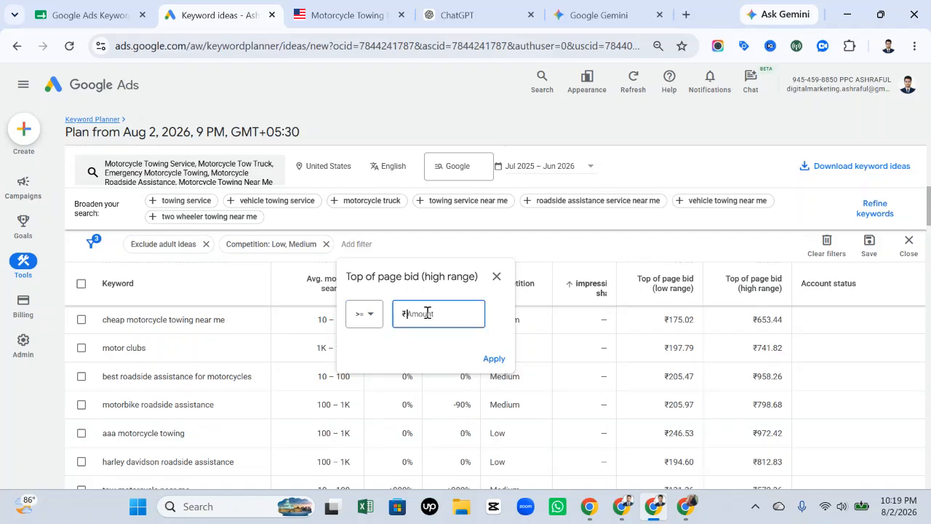
click(363, 315)
click(365, 349)
click(366, 317)
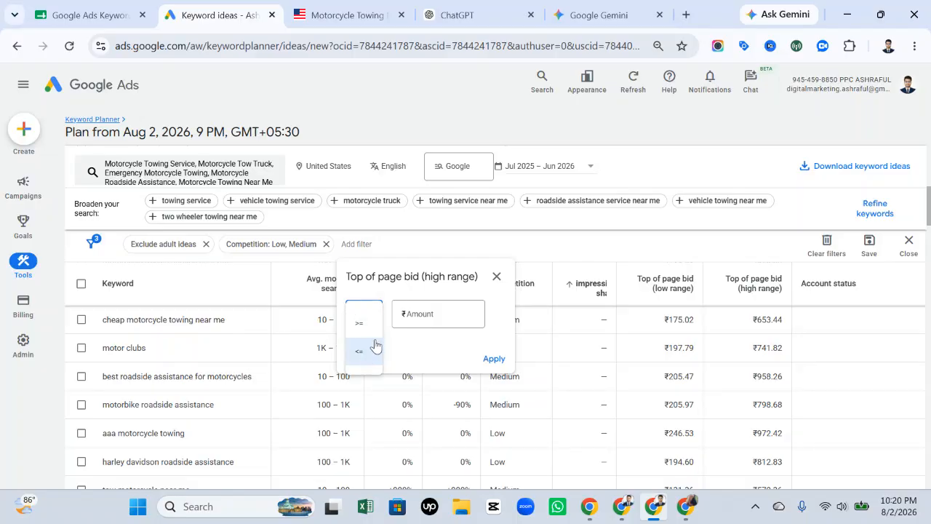
click(422, 312)
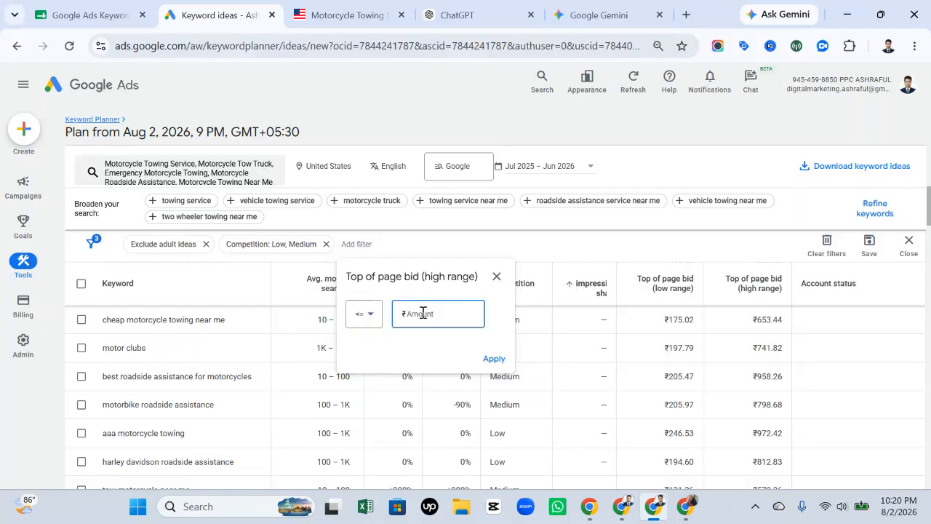
text(100)
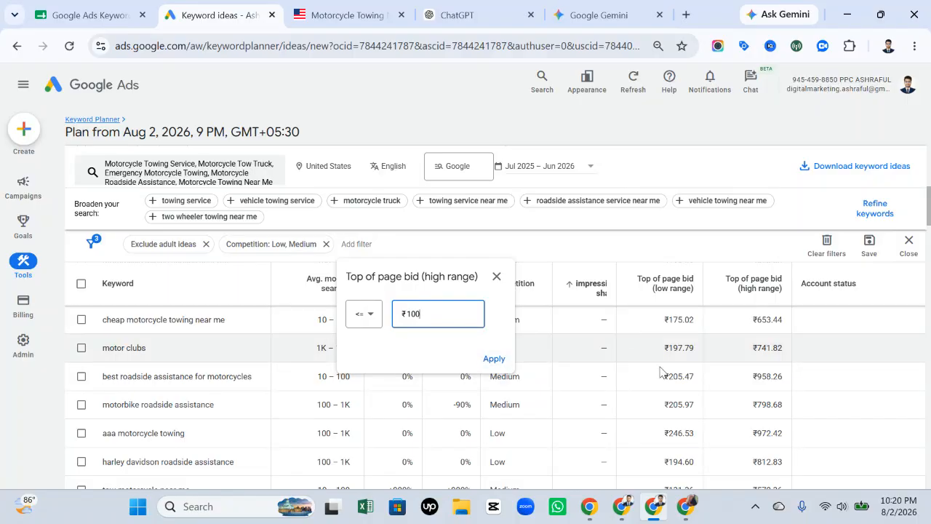
click(496, 276)
Filter the keyword ideas to keywords whose text contains "motorcycle", using Text Match.
scroll(382, 259, down, 1)
click(359, 246)
scroll(393, 282, down, 3)
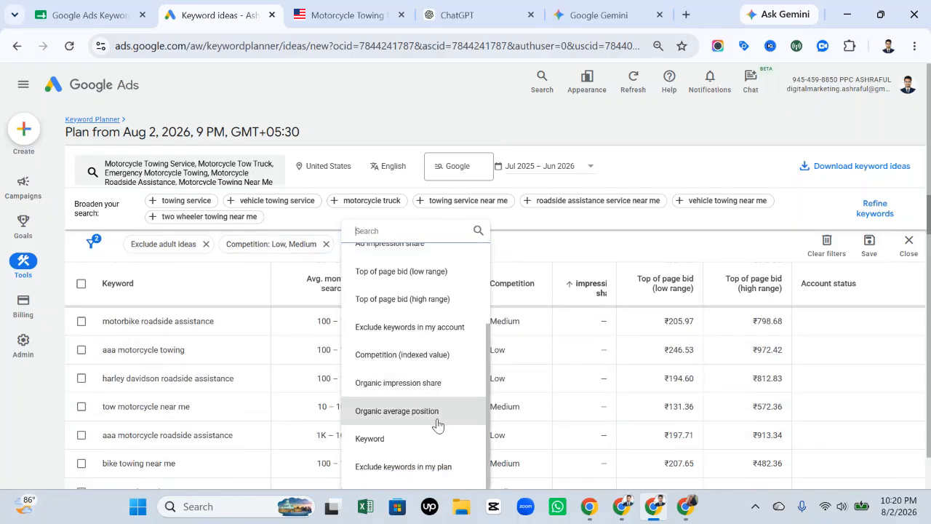
click(415, 439)
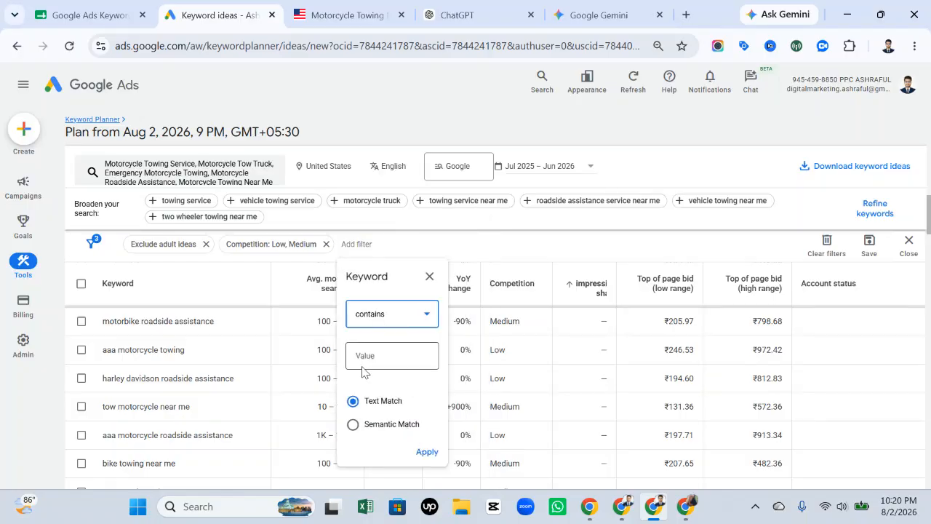
click(345, 15)
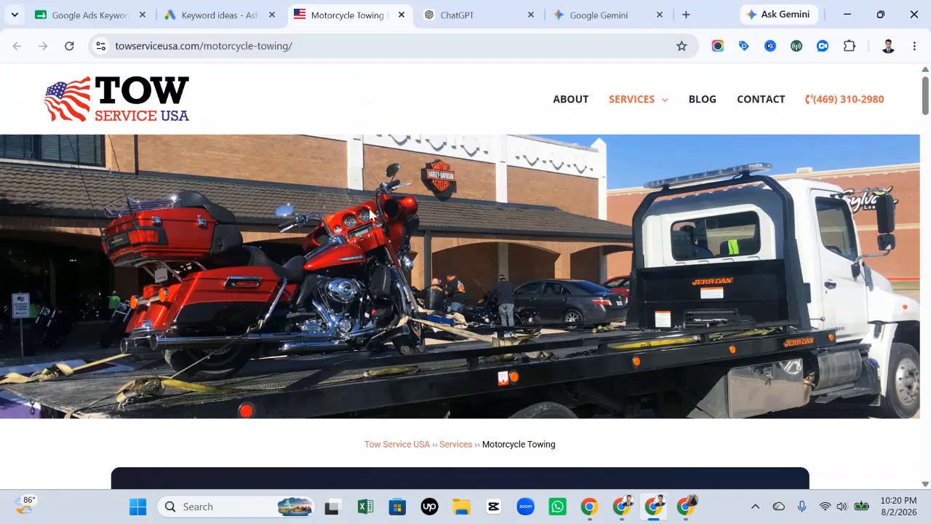
click(262, 16)
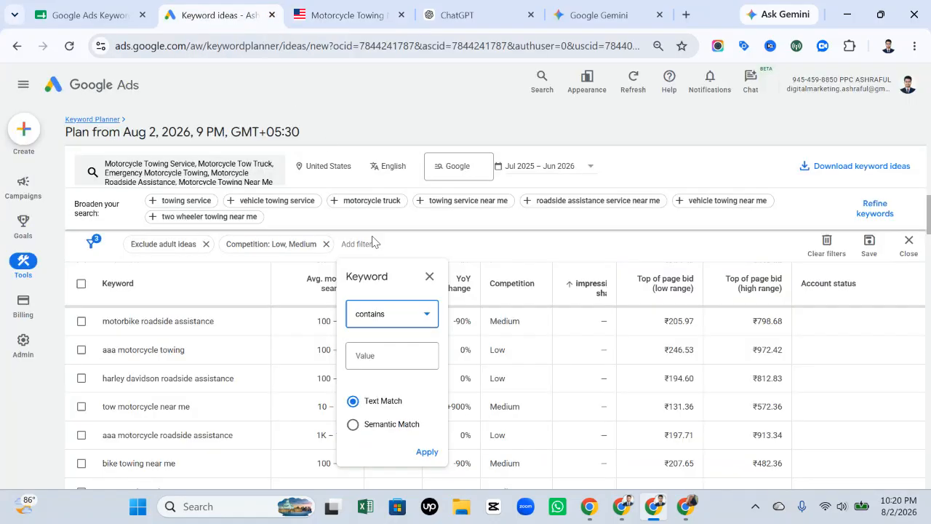
click(393, 365)
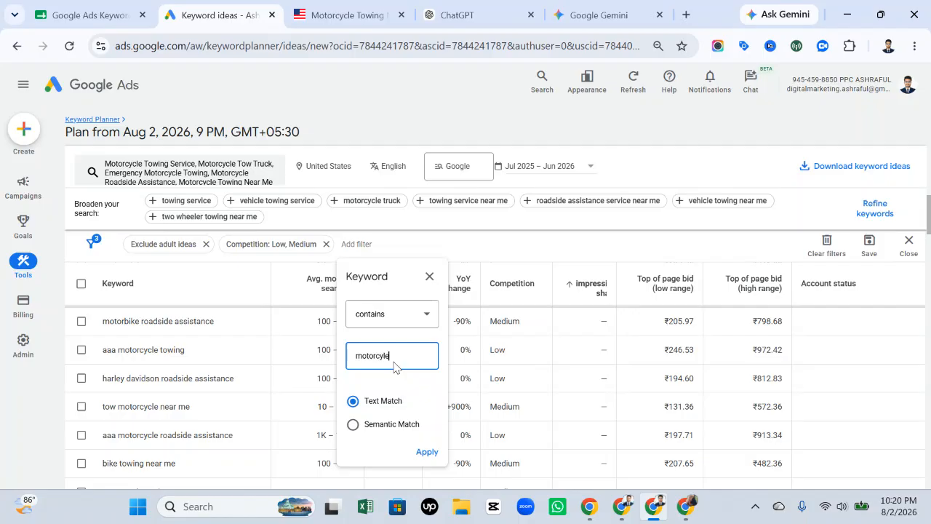
click(417, 318)
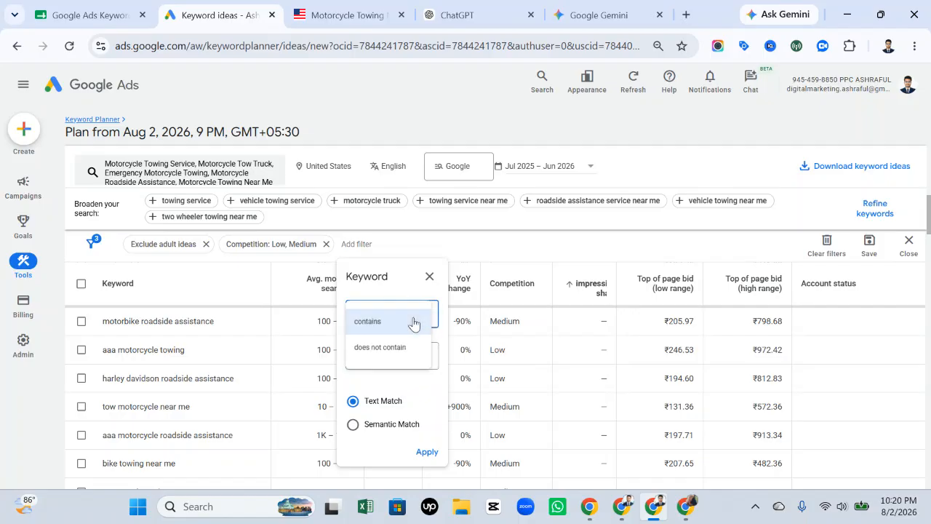
click(412, 322)
click(425, 453)
click(404, 364)
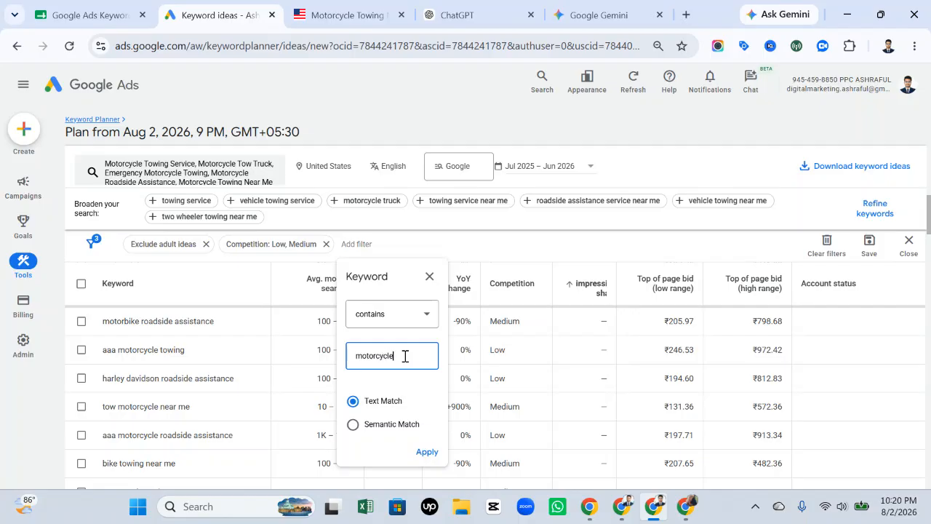
click(427, 450)
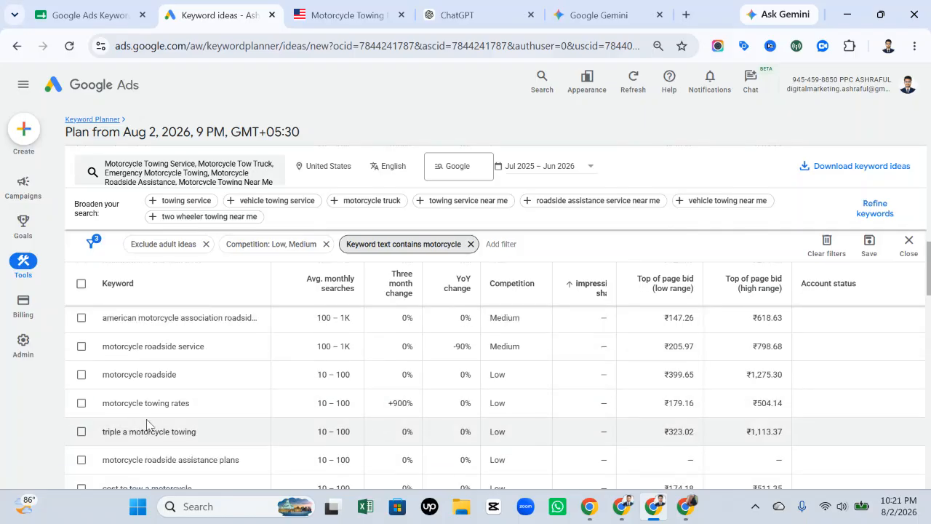
Look through the filtered motorcycle keyword ideas and the further filter types that are available.
scroll(197, 413, down, 10)
scroll(218, 400, up, 15)
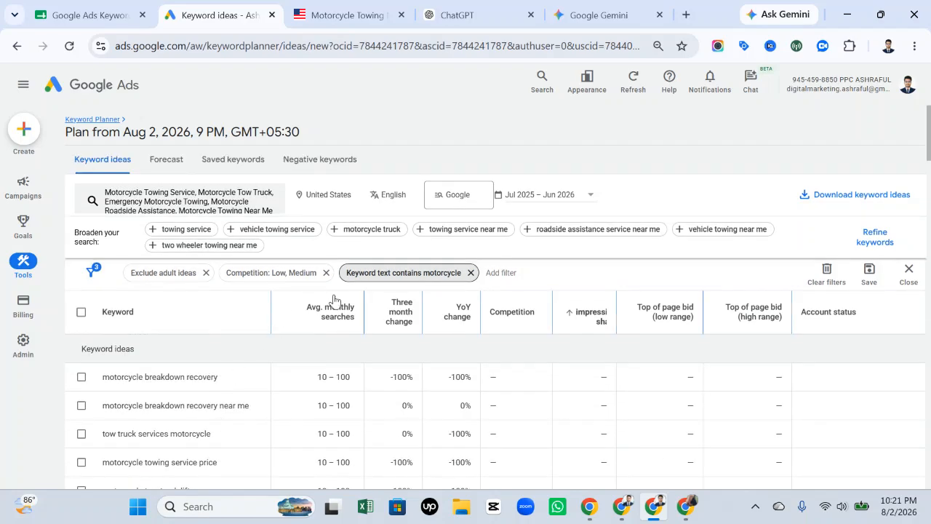
click(496, 273)
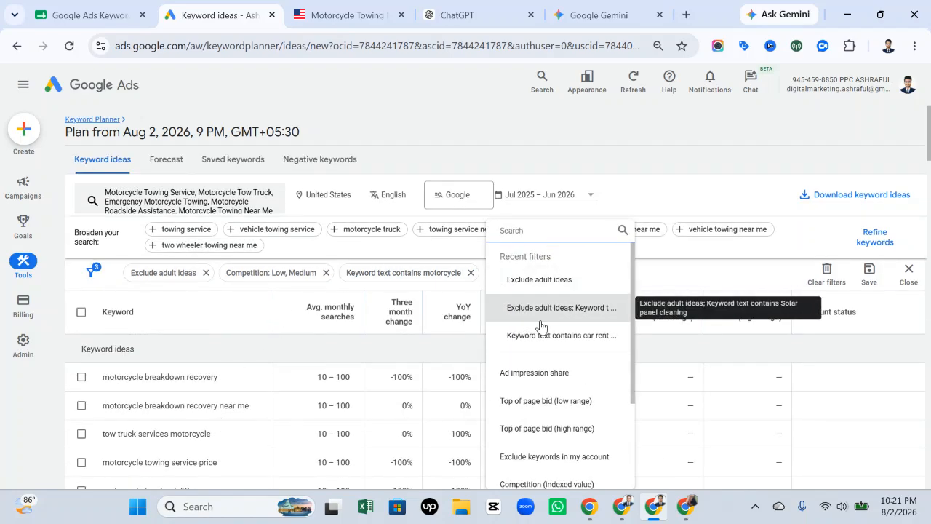
scroll(544, 338, down, 3)
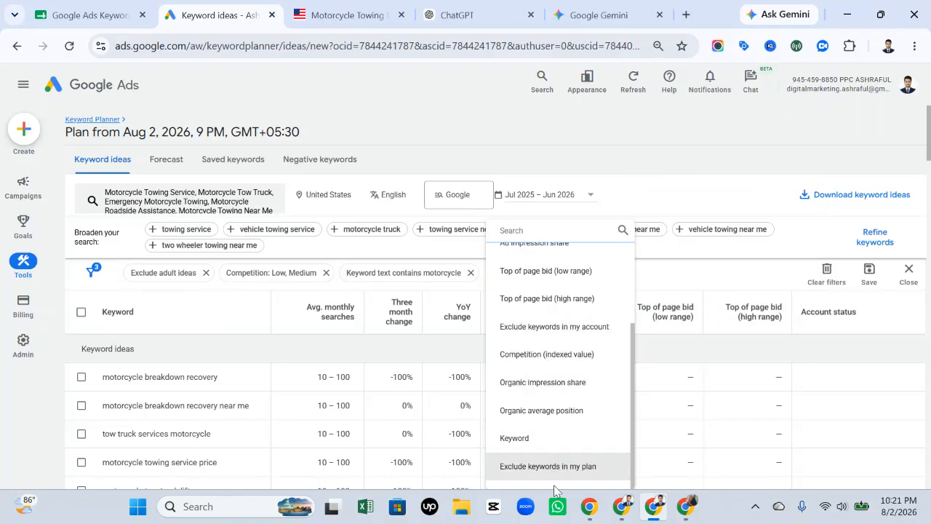
scroll(575, 465, up, 3)
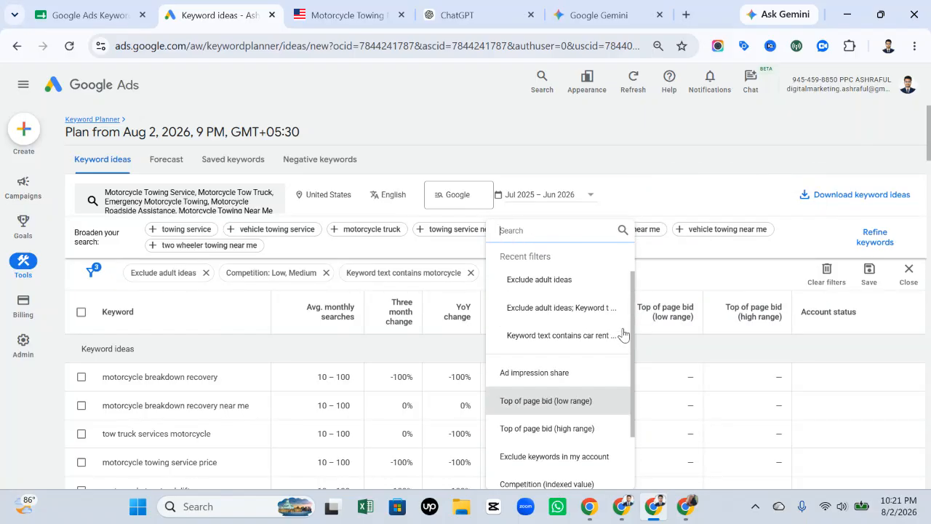
click(720, 297)
Examine the Brand or Non-Brand and Vehicle Type groups in the Refine keywords options.
click(878, 239)
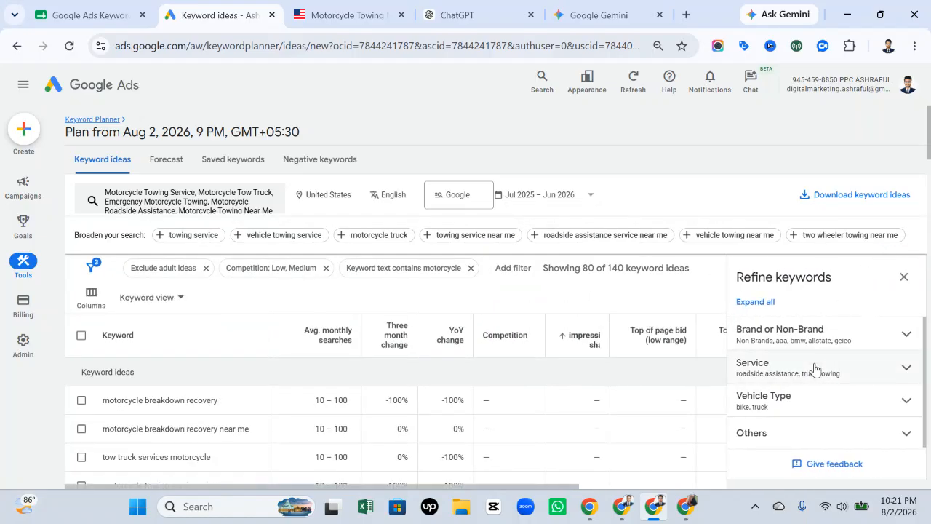
click(868, 329)
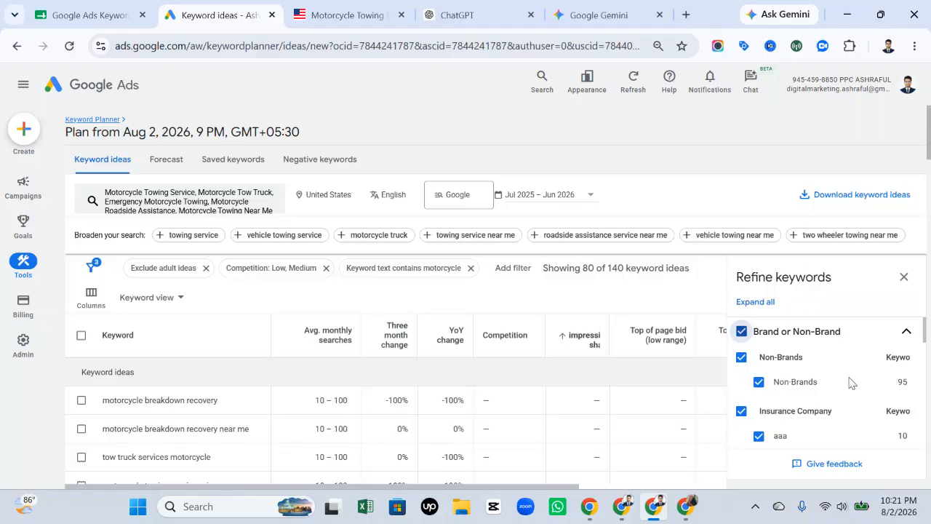
scroll(799, 399, down, 4)
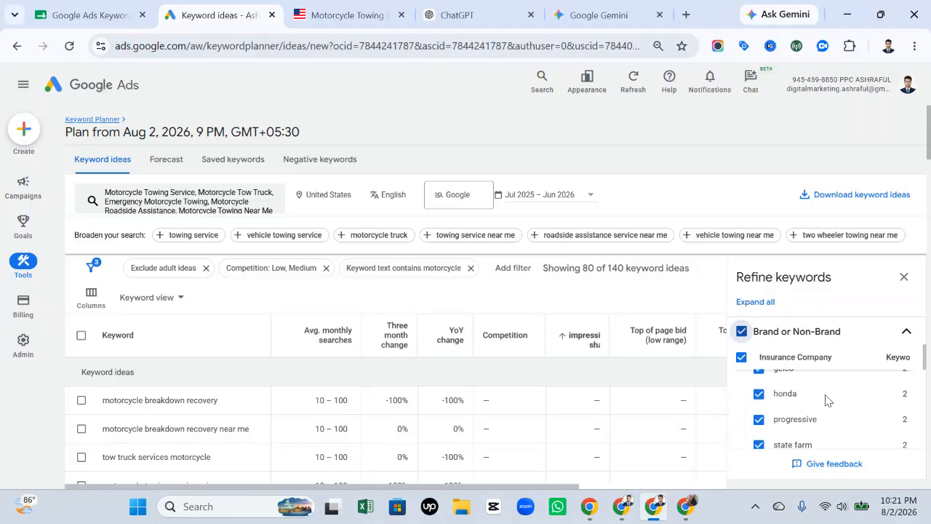
scroll(825, 404, down, 5)
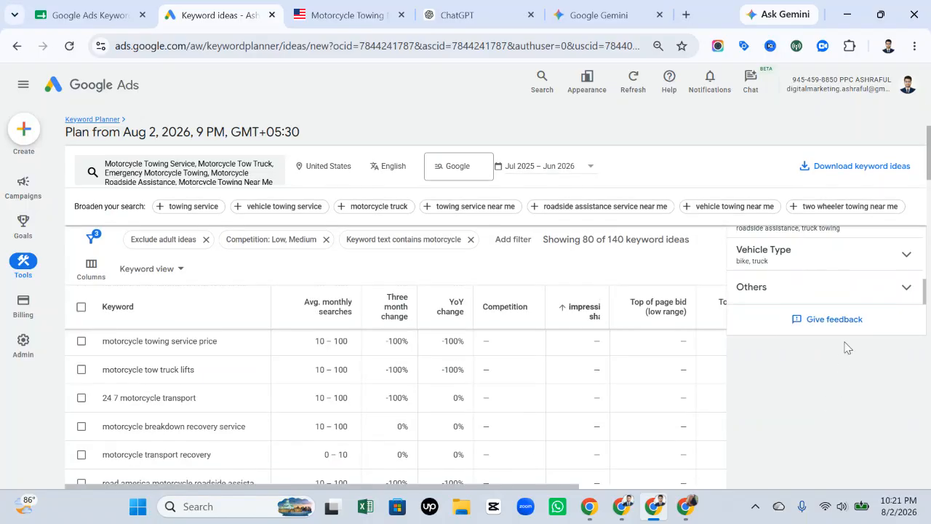
click(853, 256)
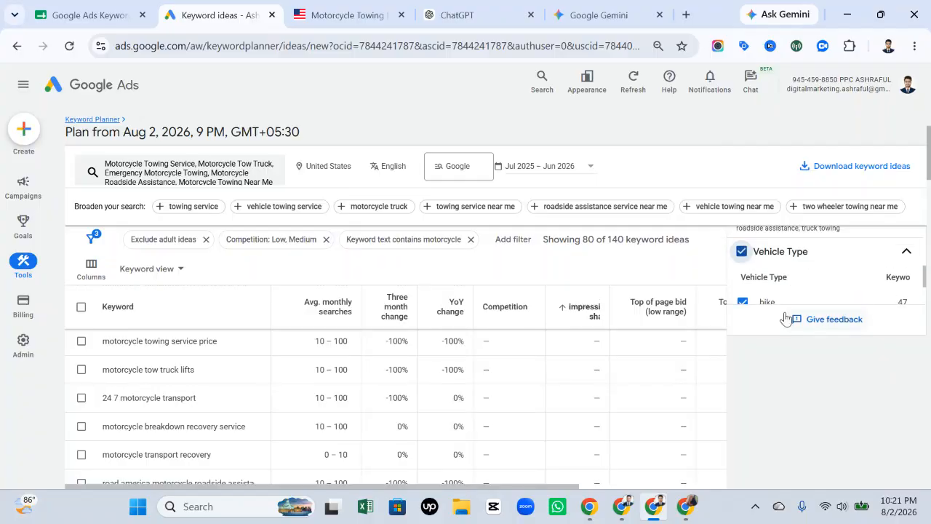
scroll(793, 309, up, 1)
scroll(787, 307, up, 10)
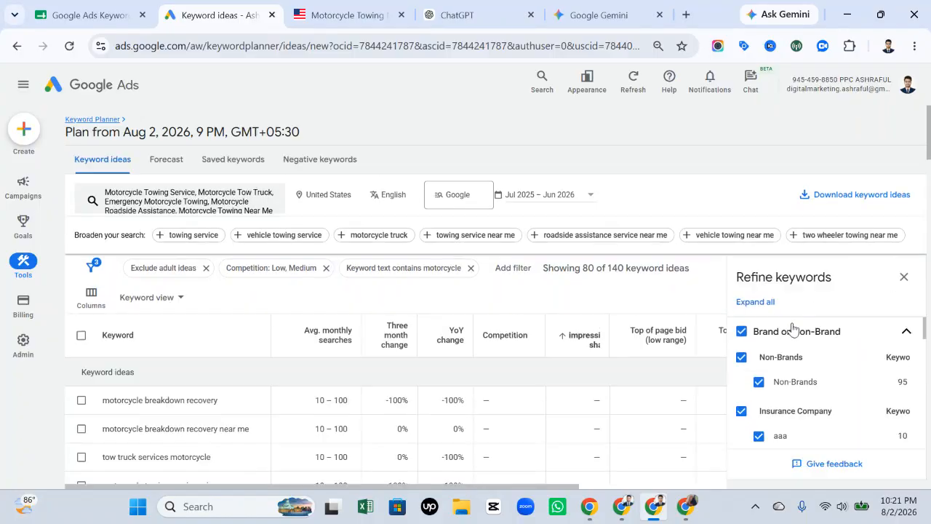
Try excluding the Non-Brands keywords, include them again, and close the Refine keywords options.
click(741, 357)
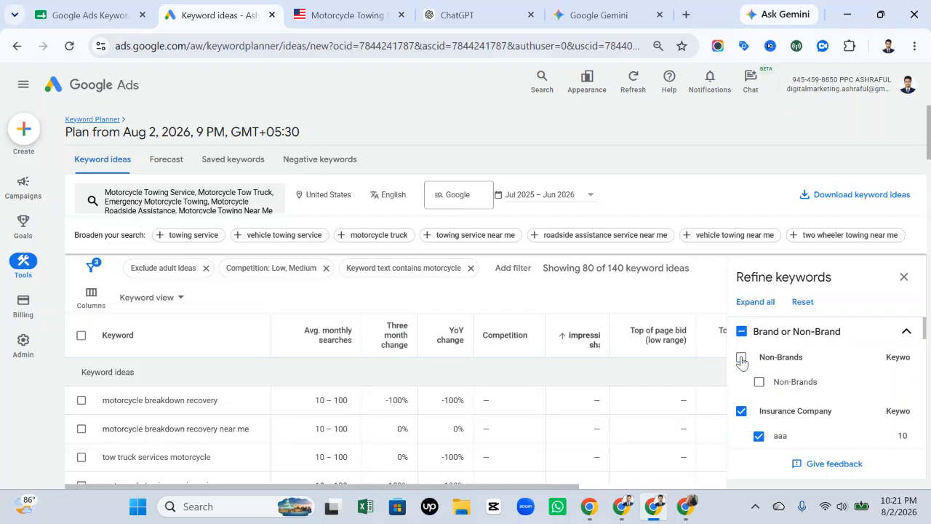
click(740, 358)
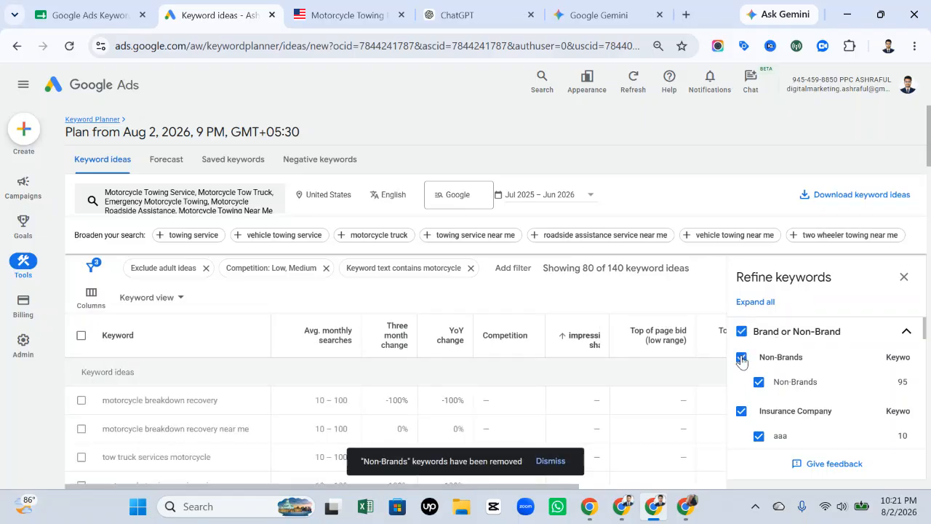
click(904, 276)
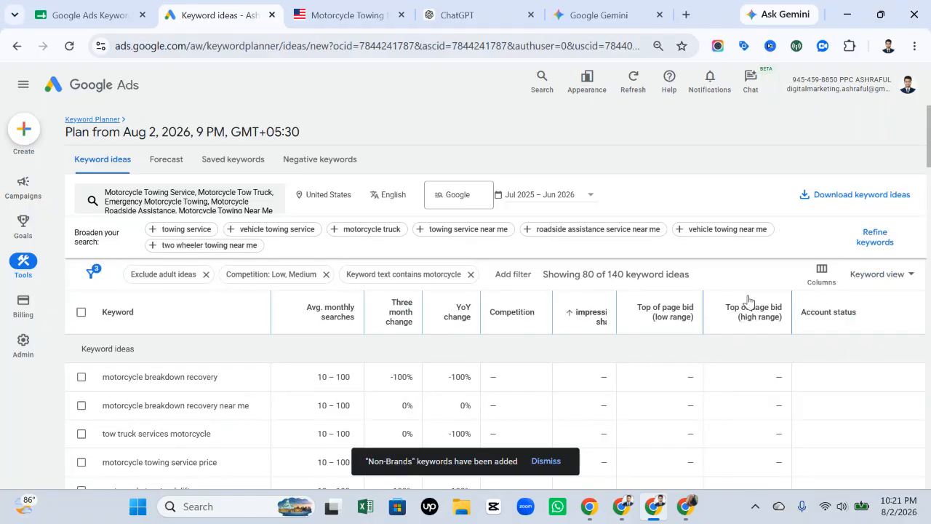
Remove the "motorcycle" keyword text filter and the Low, Medium competition filter from the keyword ideas.
scroll(98, 398, down, 1)
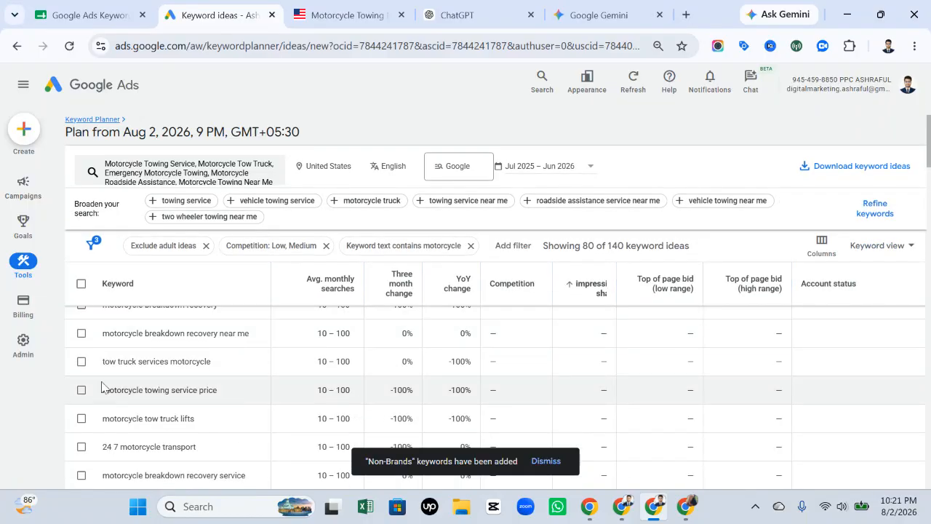
scroll(167, 404, down, 2)
scroll(220, 382, up, 4)
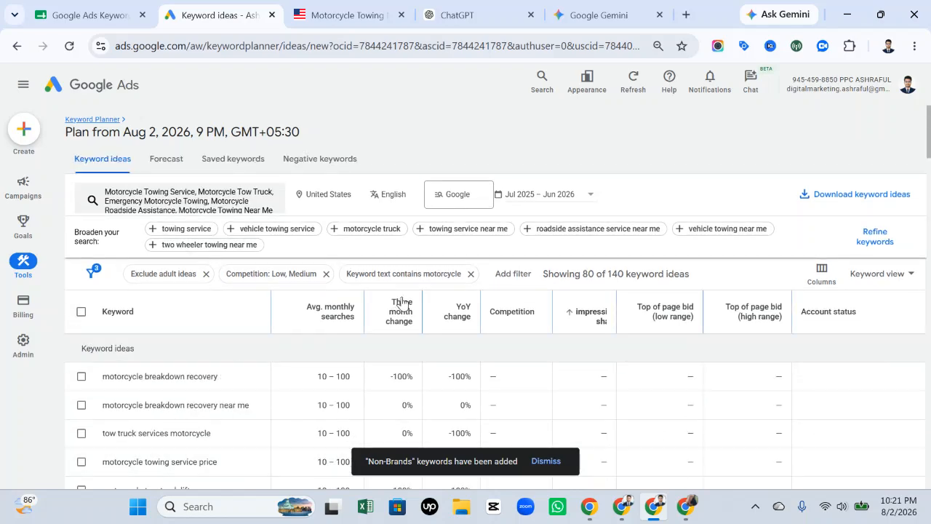
click(471, 273)
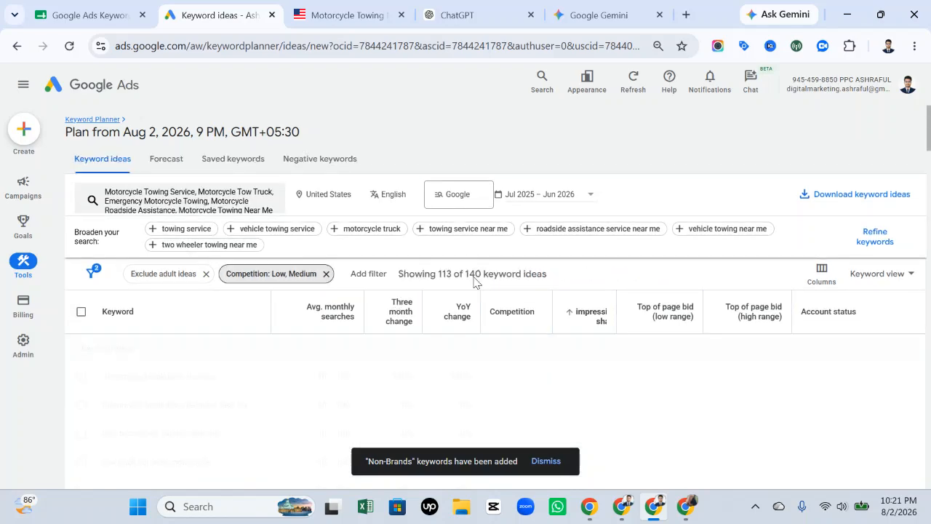
click(327, 273)
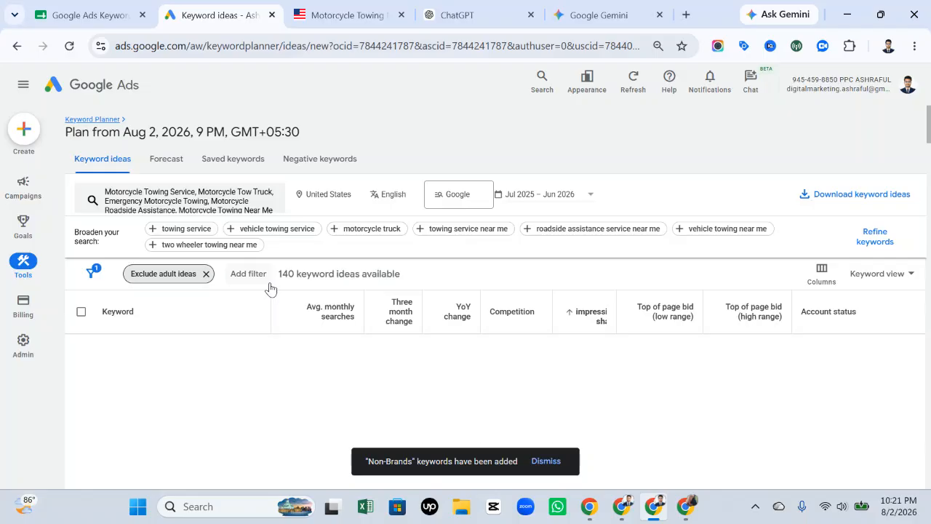
Review the broader keyword ideas and check the competition level of "bike towing service near me".
scroll(323, 320, down, 1)
scroll(468, 365, down, 9)
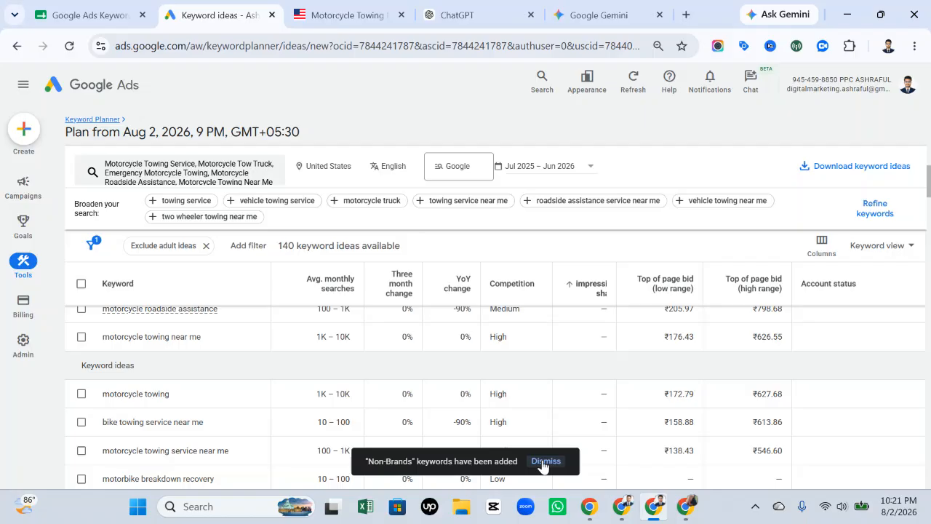
click(542, 463)
scroll(240, 391, down, 1)
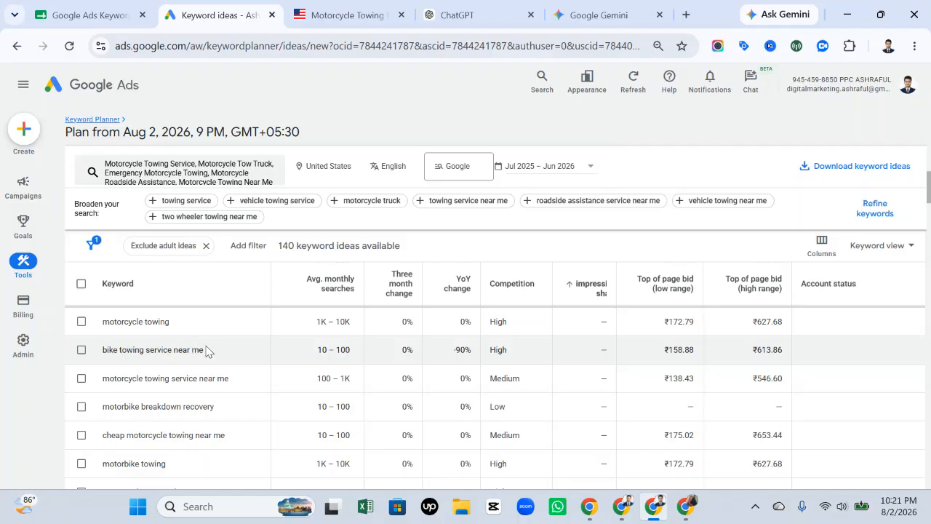
double_click(491, 351)
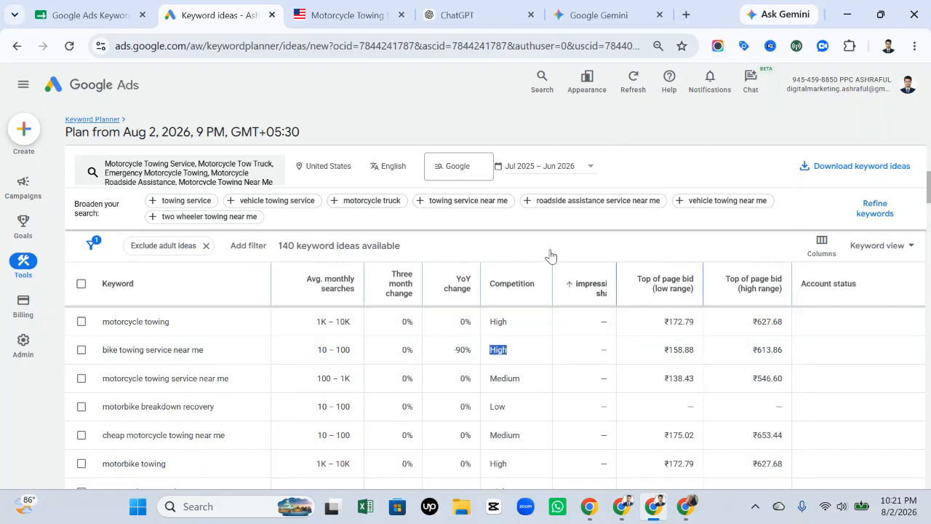
drag(103, 350, 218, 351)
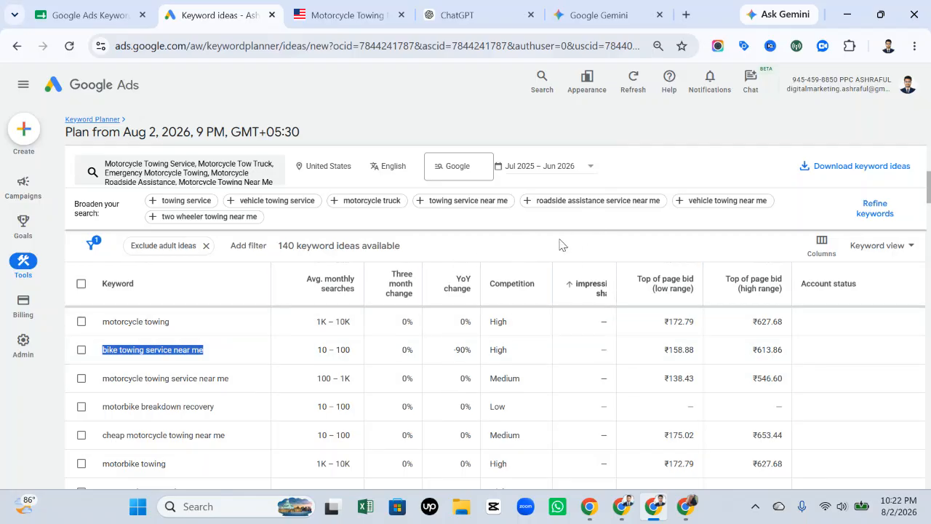
Copy the keyword "motorcycle towing service near me" from Keyword Planner into cell C3 of the Google Sheet.
drag(250, 384, 103, 381)
key(ctrl+c)
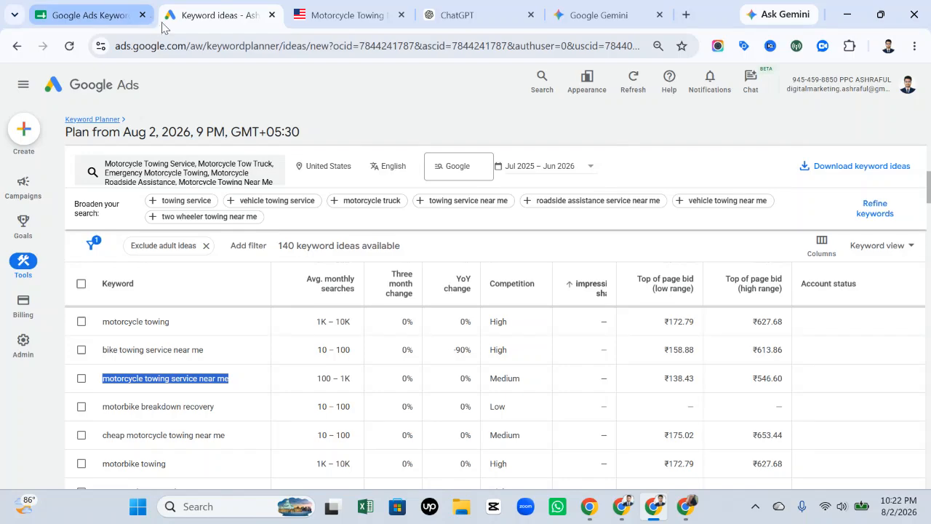
click(100, 16)
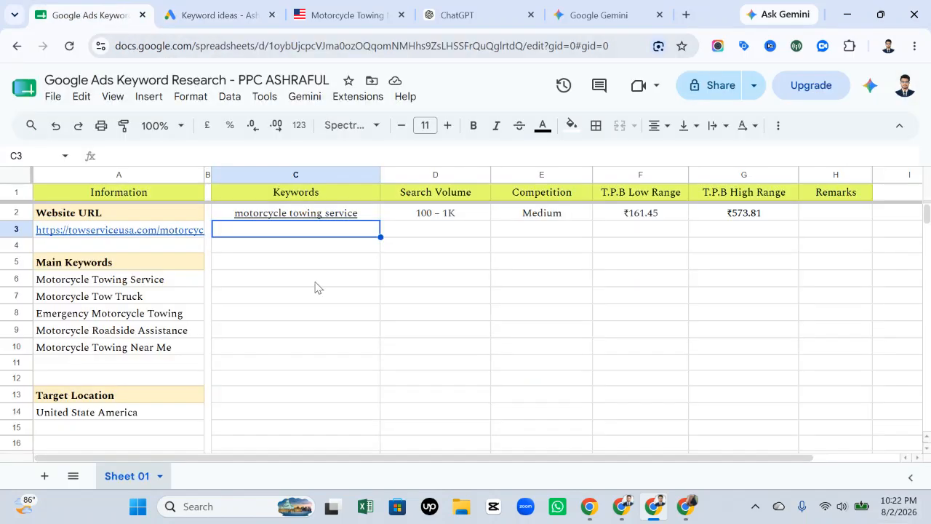
double_click(330, 239)
right_click(330, 239)
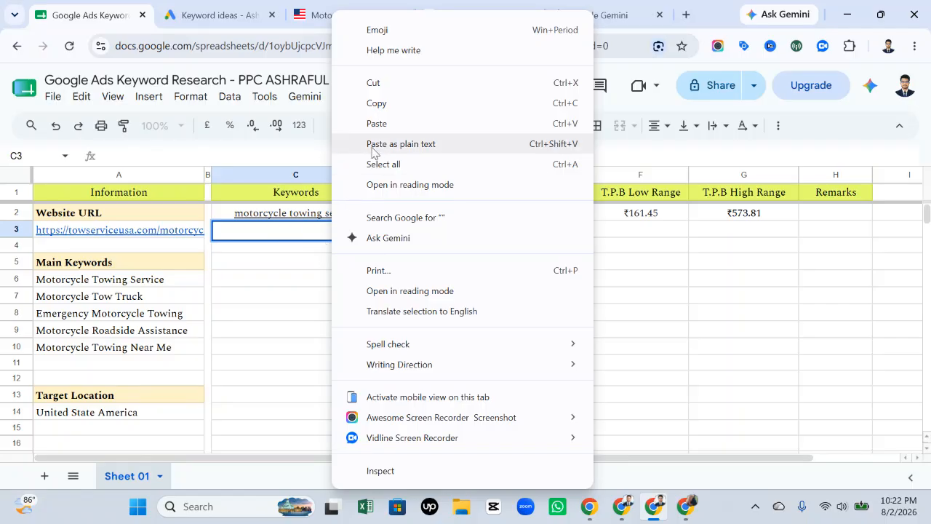
click(376, 123)
click(502, 245)
Copy the keyword's average monthly searches, 100 – 1K, from Keyword Planner into the Search Volume cell D3.
click(397, 232)
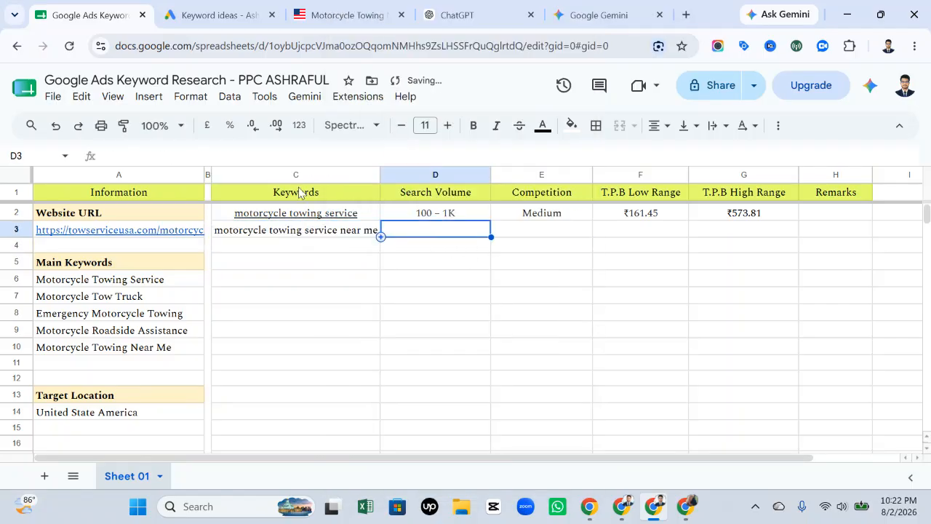
click(209, 15)
drag(318, 378, 370, 381)
key(ctrl+c)
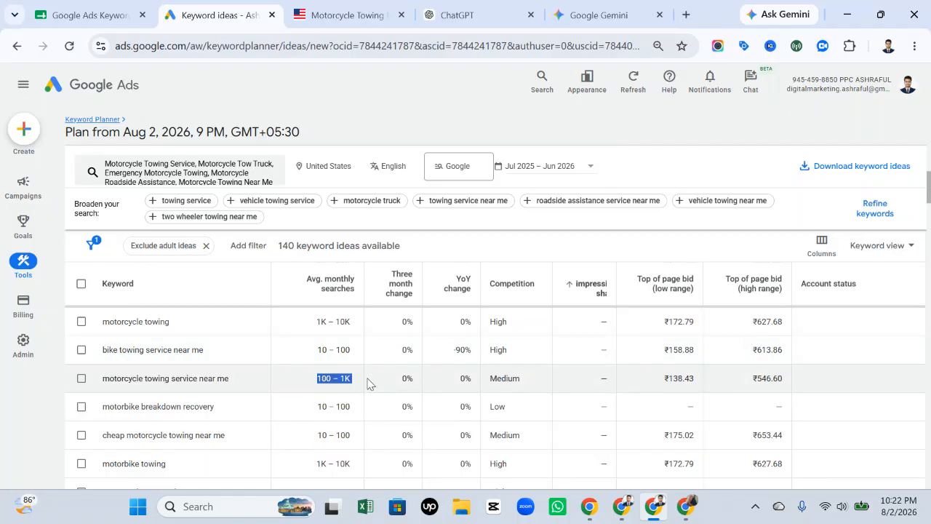
click(102, 6)
right_click(434, 230)
click(478, 250)
click(443, 247)
double_click(444, 244)
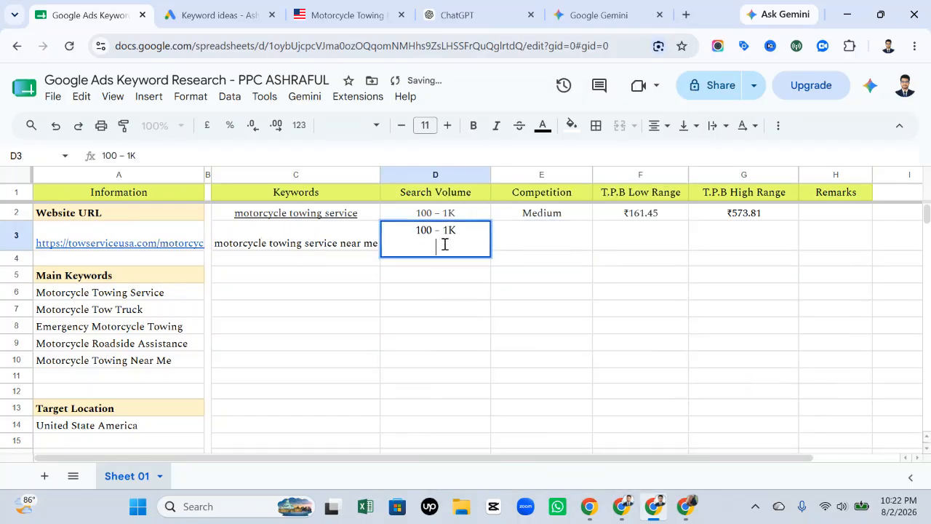
key(Return)
Copy both top-of-page bids for "motorcycle towing service near me" and enter only the low bid, ₹138.43, in cell F3.
click(503, 234)
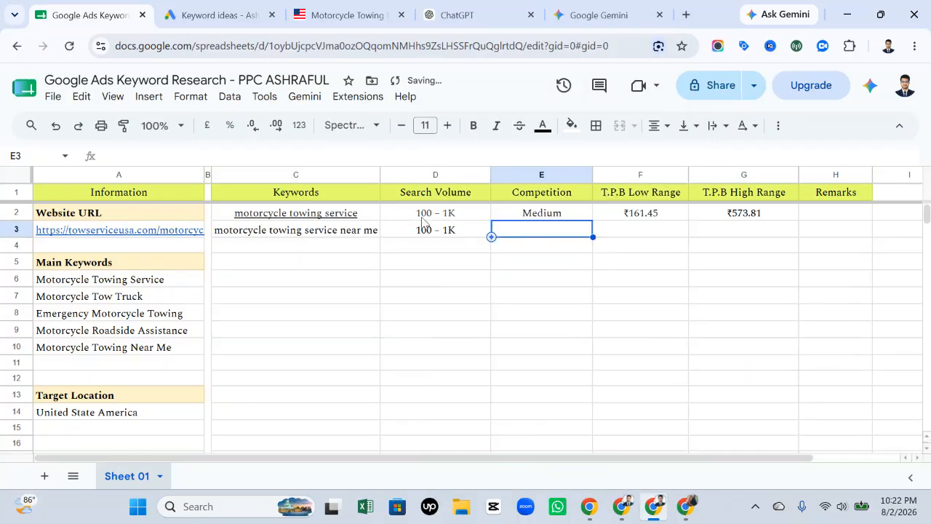
click(200, 13)
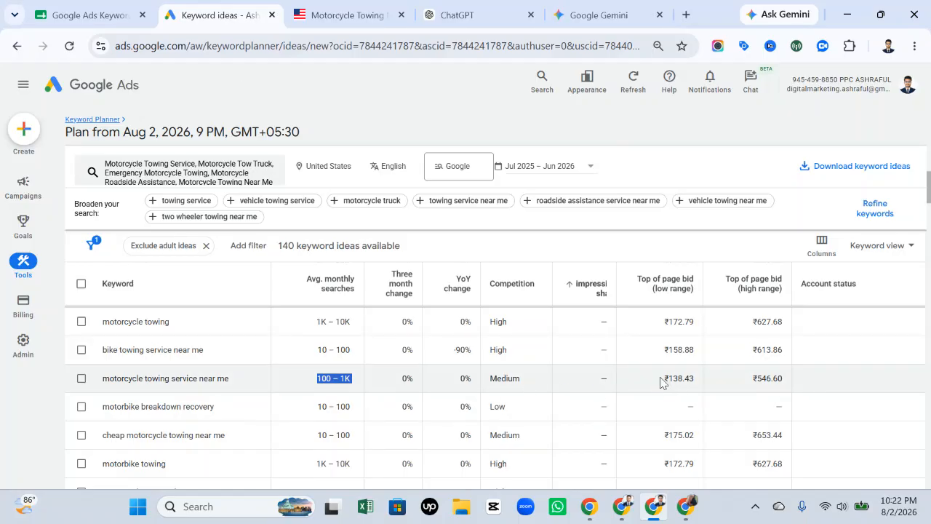
drag(657, 384, 800, 379)
click(127, 6)
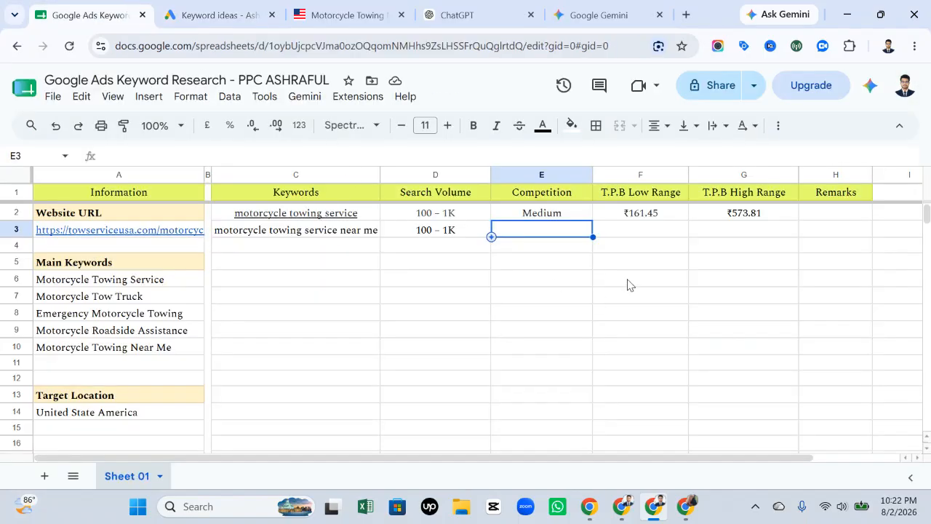
double_click(648, 233)
right_click(648, 234)
click(681, 251)
key(BackSpace)
drag(669, 246, 600, 247)
key(ctrl+c)
key(BackSpace)
key(BackSpace)
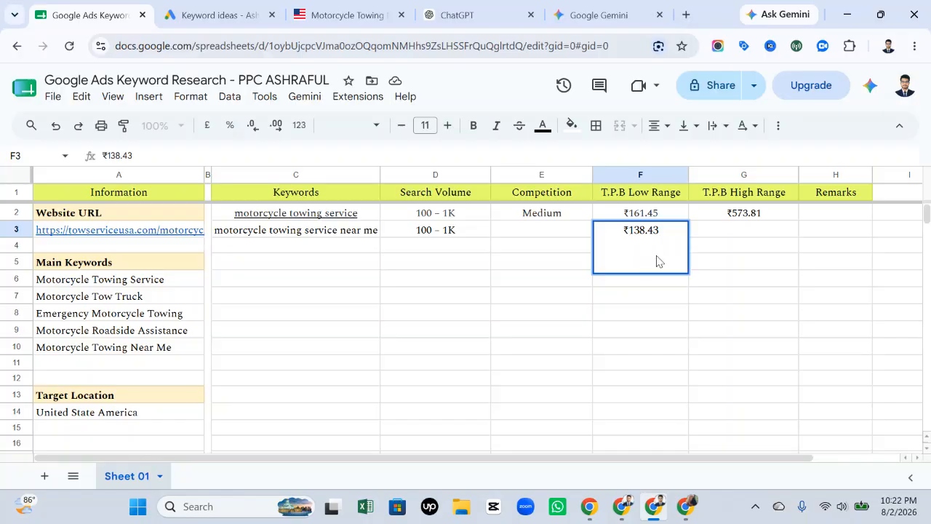
Enter the high range bid ₹546.60 in cell G3 and fill the Medium competition value from E2 down to E3.
double_click(725, 229)
right_click(725, 230)
click(590, 250)
click(587, 230)
click(581, 217)
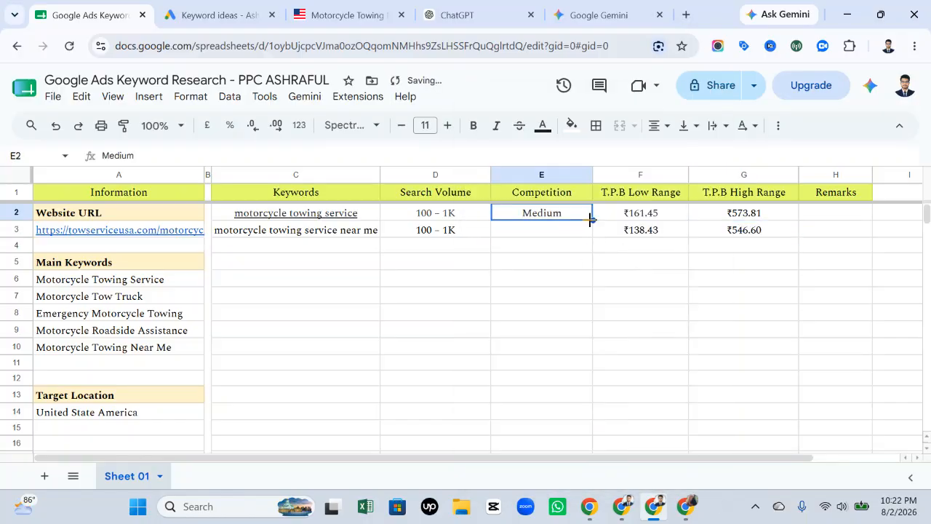
drag(593, 227, 586, 236)
Switch back to Keyword Planner and review the remaining motorcycle towing keyword ideas for suitable terms.
click(215, 15)
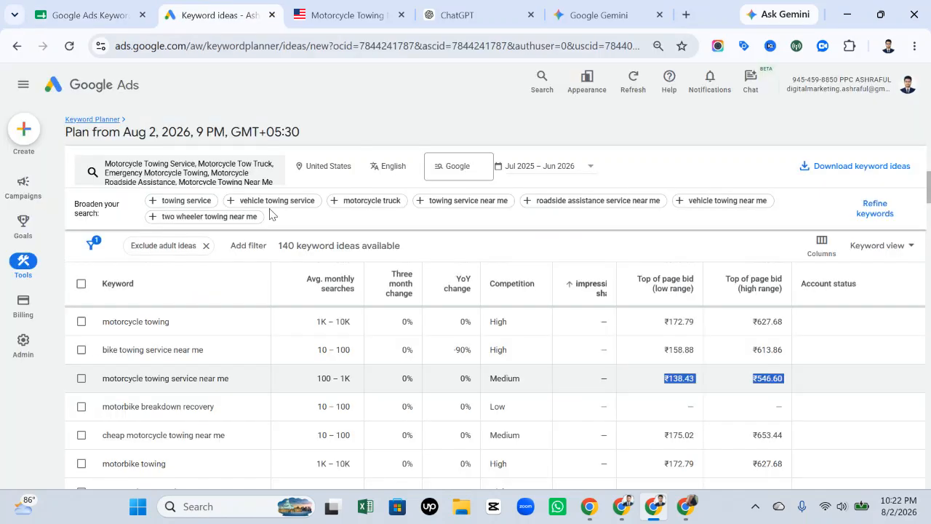
scroll(182, 399, down, 5)
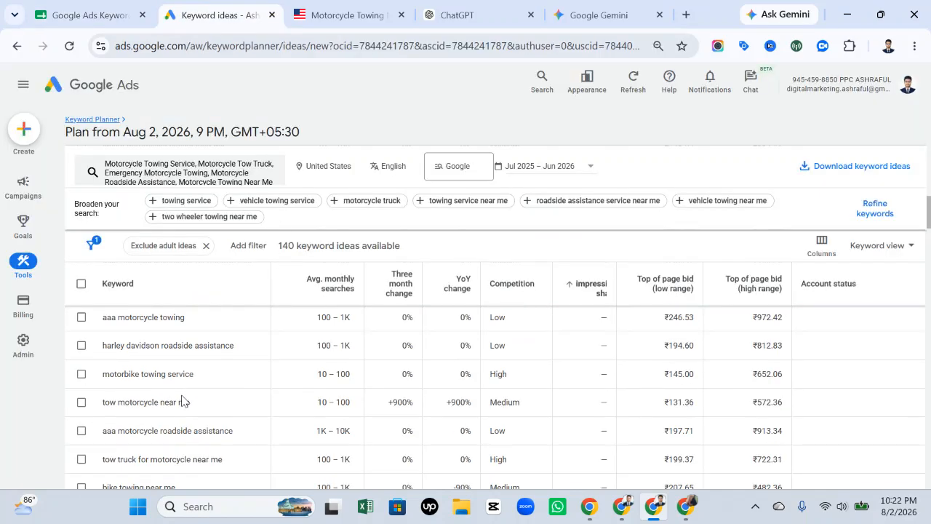
scroll(183, 400, down, 5)
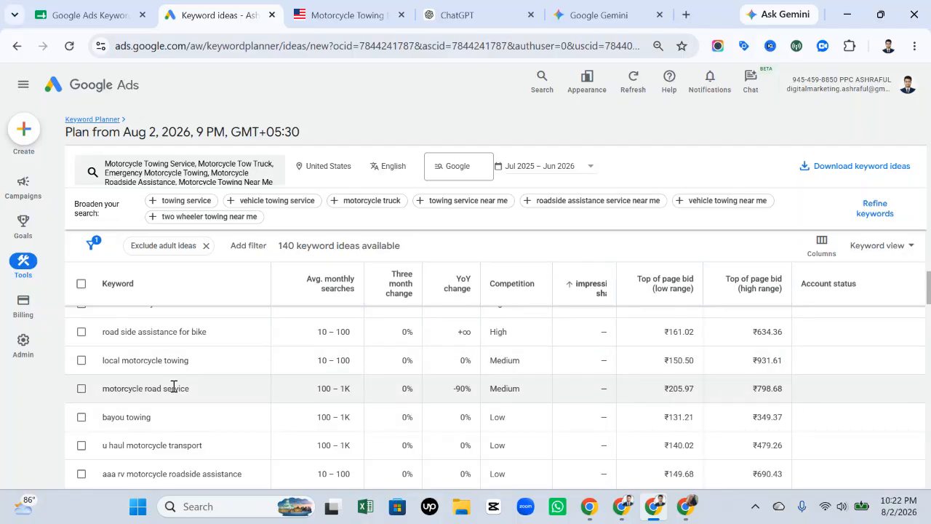
scroll(174, 386, down, 2)
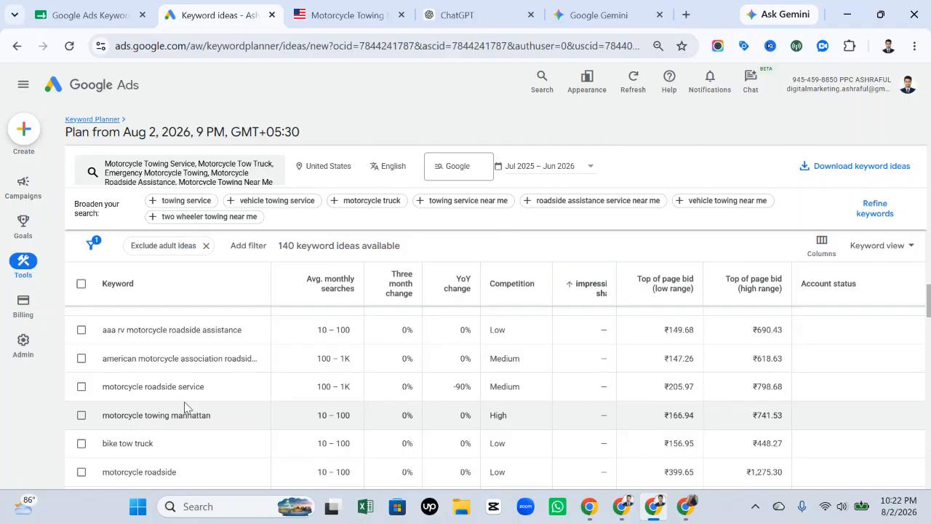
scroll(184, 405, up, 5)
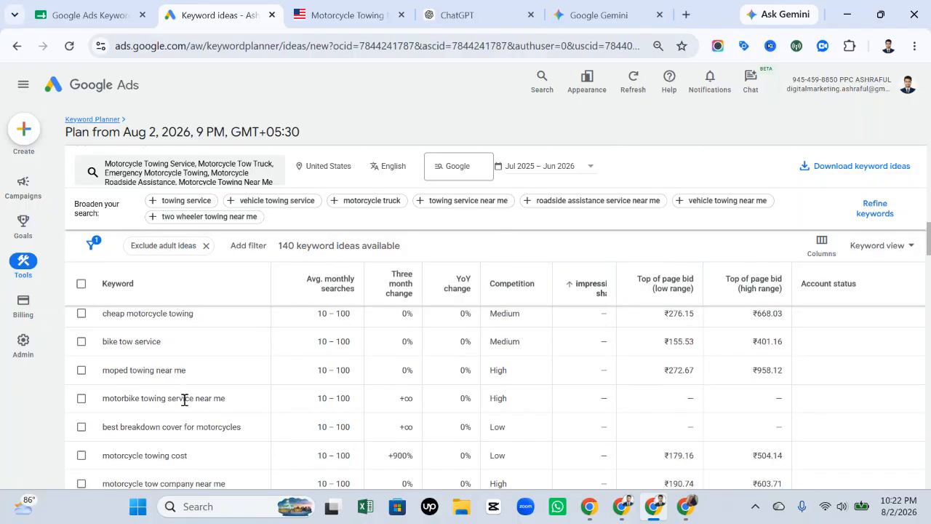
Copy the URL of the Tow Service USA motorcycle towing page.
click(351, 13)
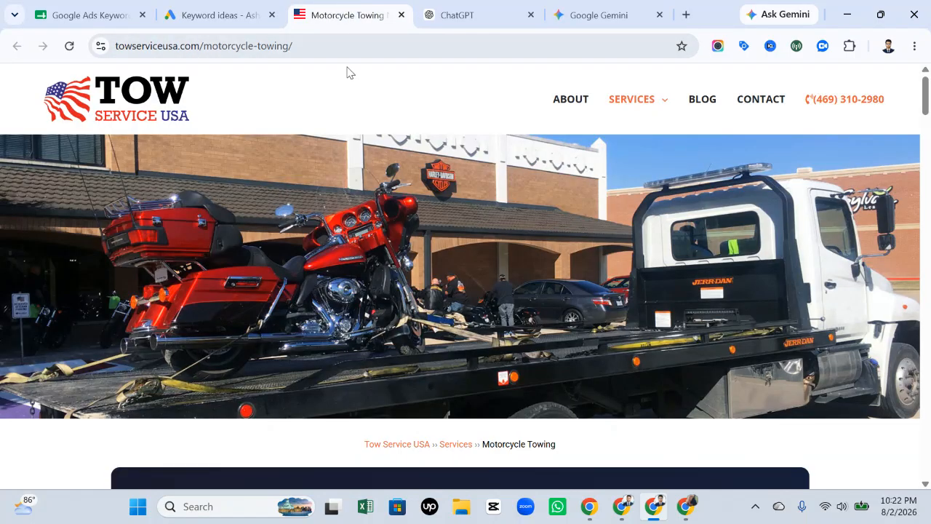
click(338, 49)
key(ctrl+c)
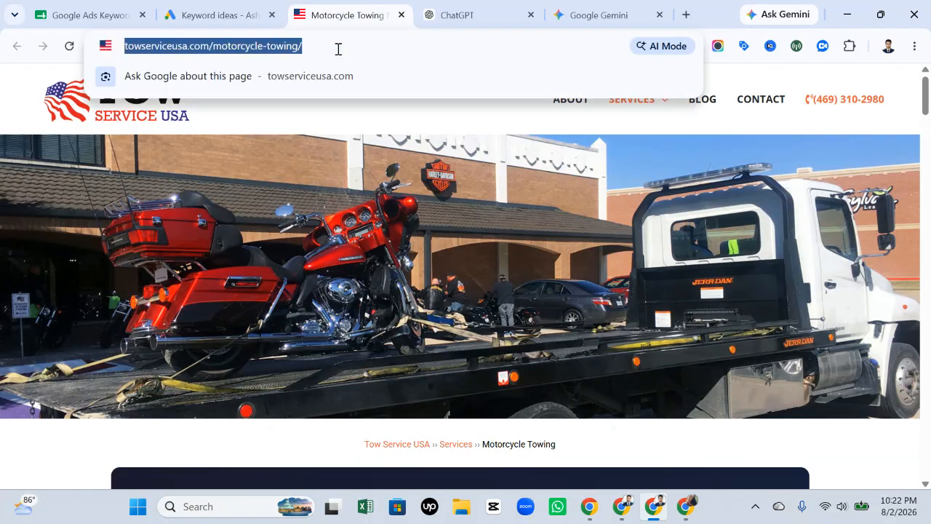
Open the Keyword Planner search for editing and remove all the motorcycle seed keywords.
click(218, 13)
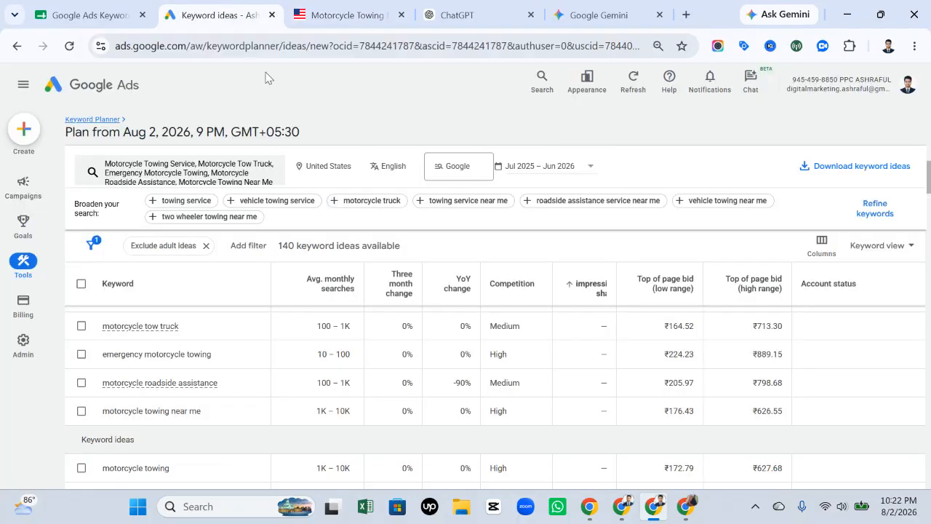
click(238, 164)
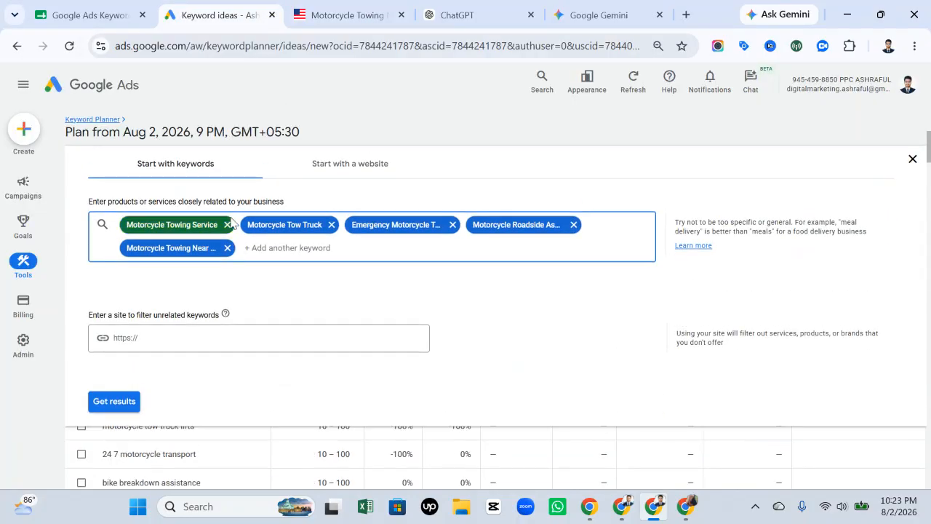
click(230, 224)
double_click(230, 225)
triple_click(212, 225)
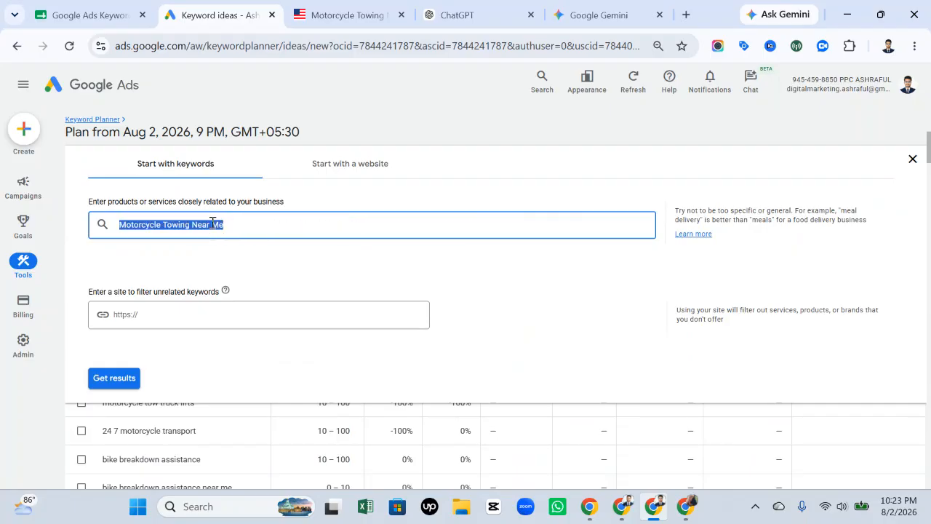
key(BackSpace)
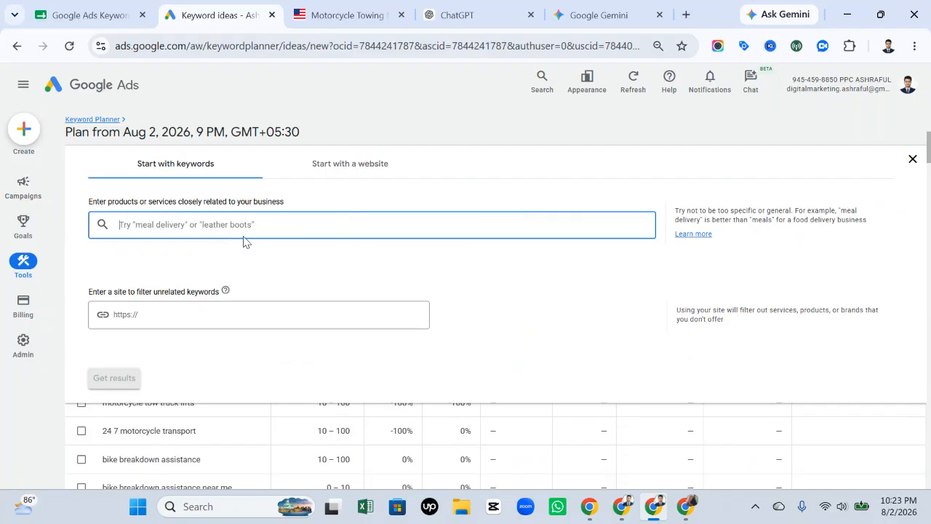
click(369, 163)
key(ctrl+v)
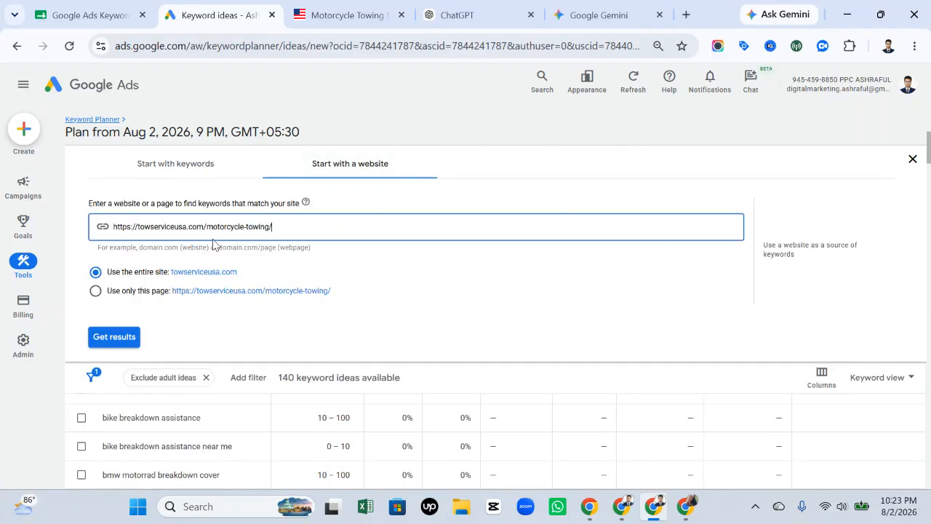
click(95, 291)
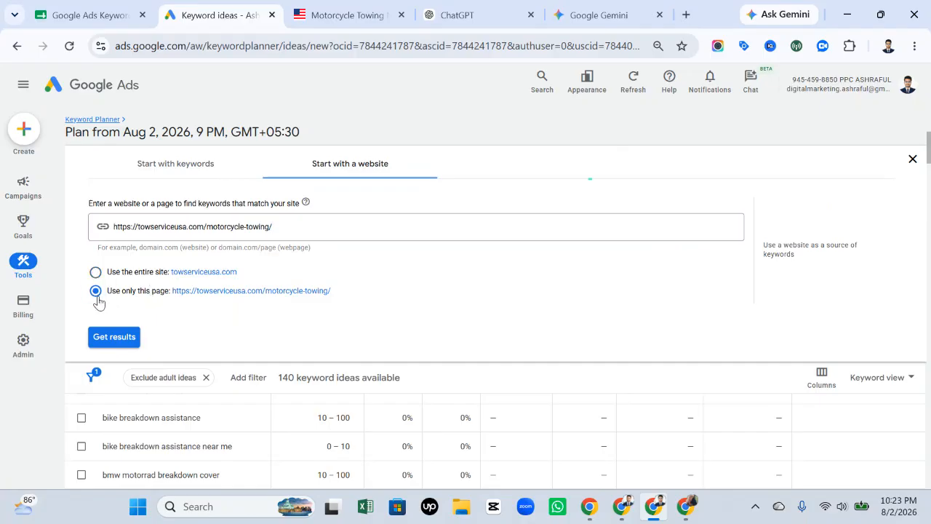
click(95, 336)
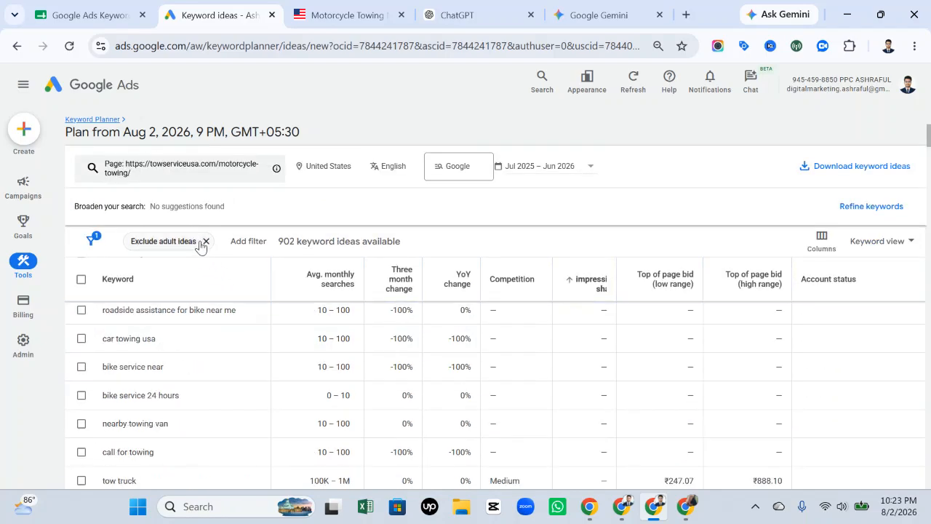
Filter the keyword ideas to those whose keyword text contains "motorcycle", using Text Match.
scroll(315, 334, up, 2)
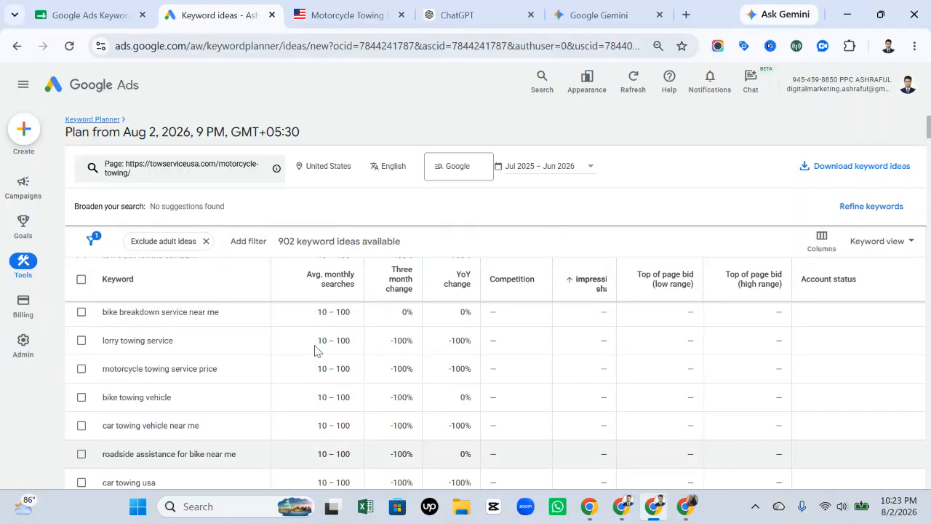
scroll(315, 343, up, 3)
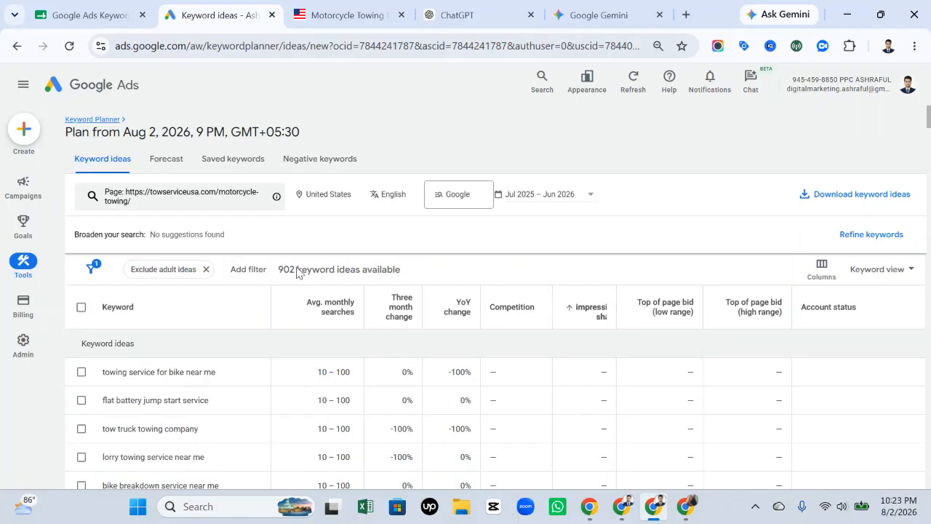
click(251, 270)
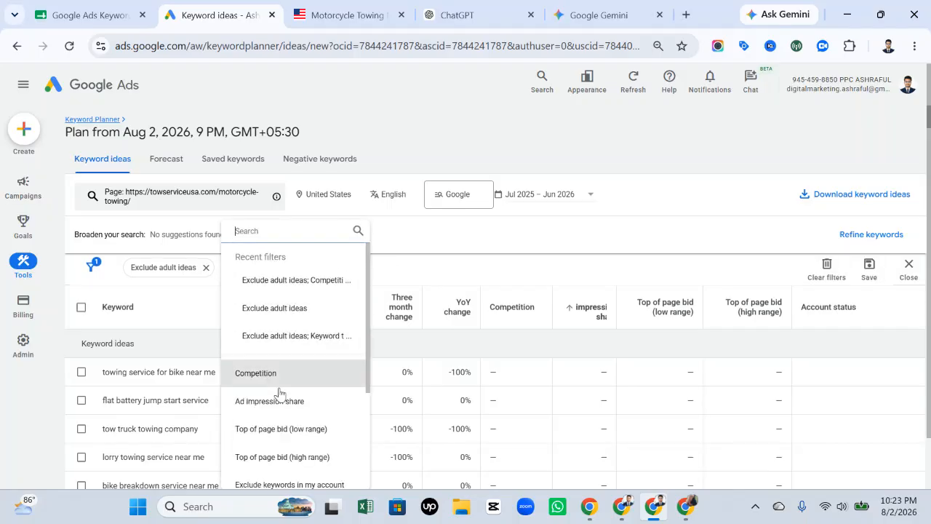
scroll(285, 400, down, 3)
click(283, 434)
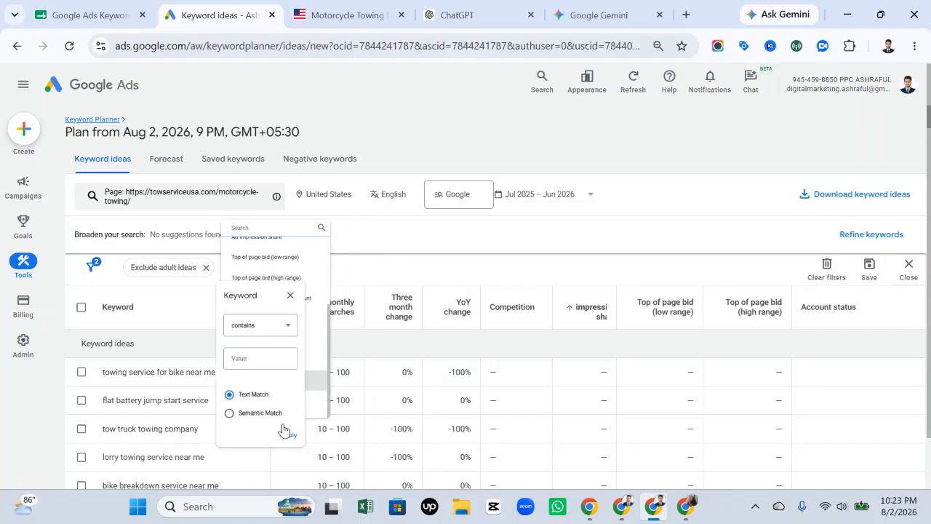
click(274, 386)
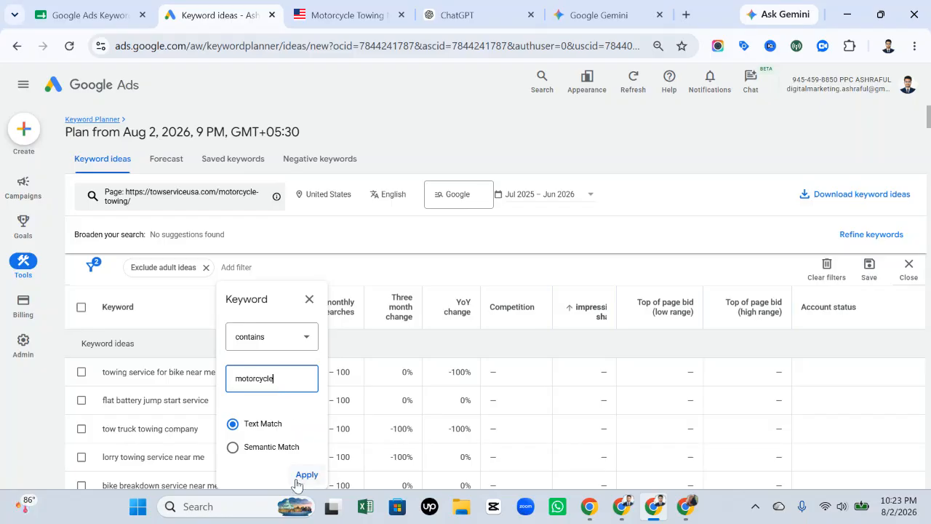
click(306, 474)
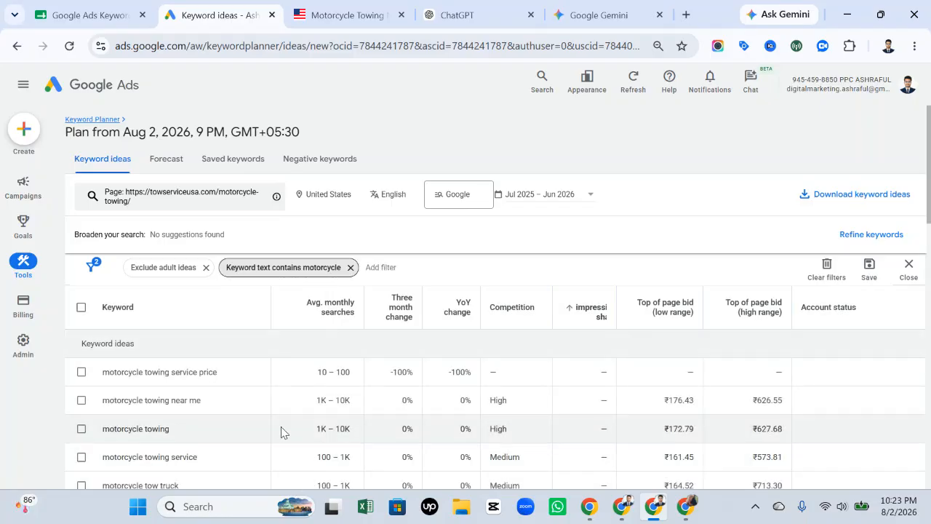
Examine the filtered motorcycle keyword ideas, comparing search volume, competition and top-of-page bids to find suitable near-me keywords.
scroll(321, 397, down, 2)
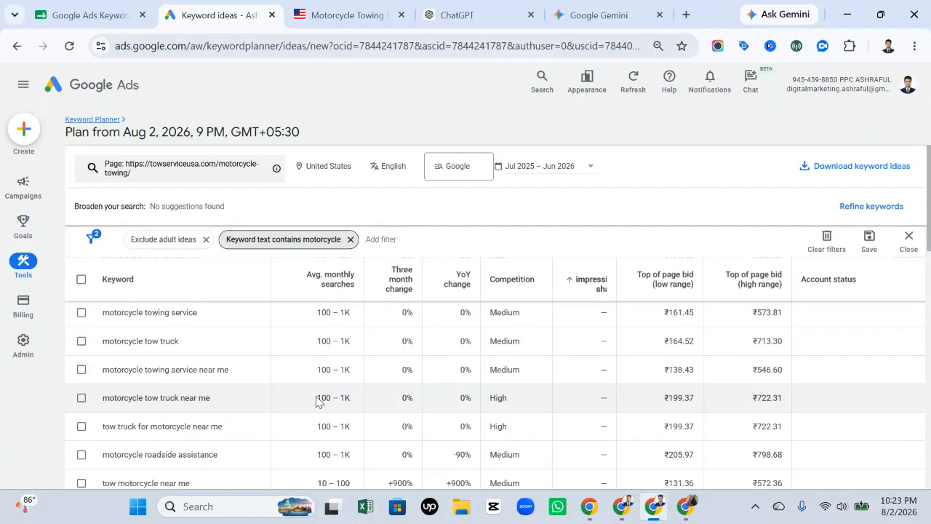
scroll(317, 397, up, 1)
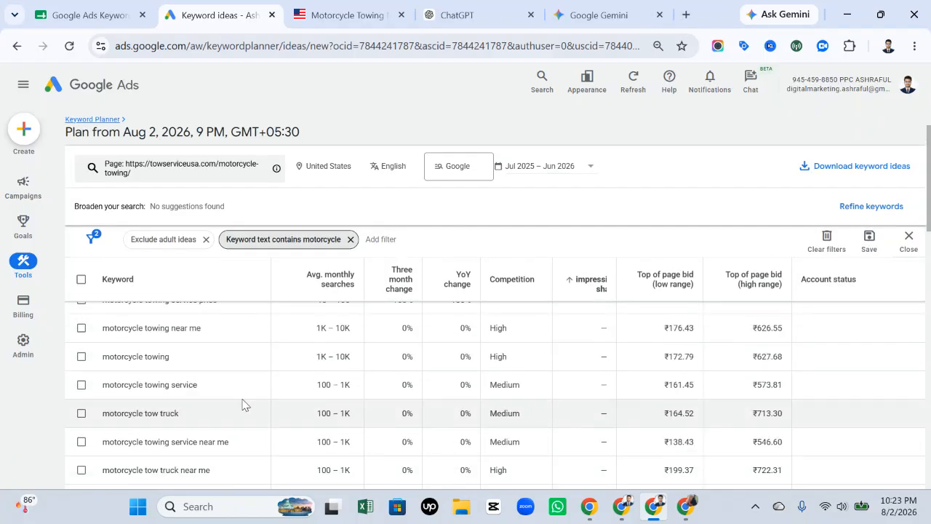
scroll(243, 404, up, 1)
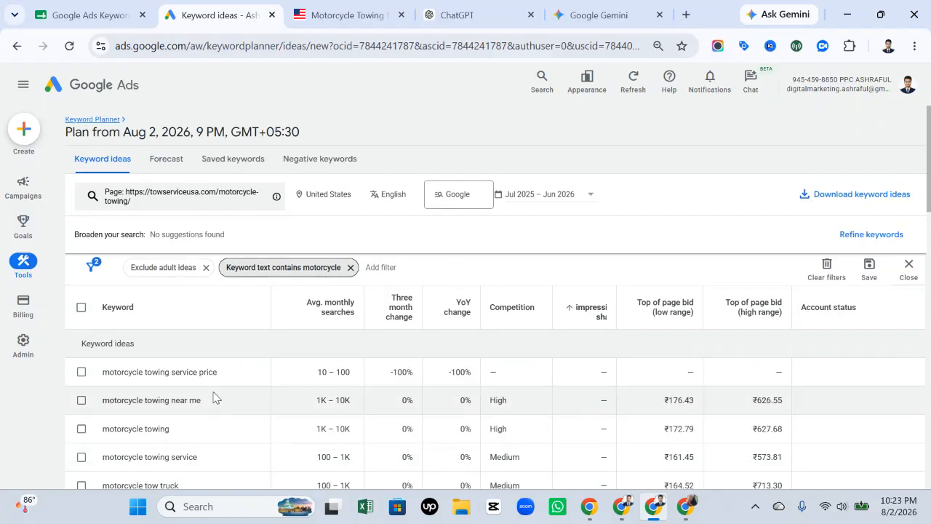
scroll(223, 396, down, 2)
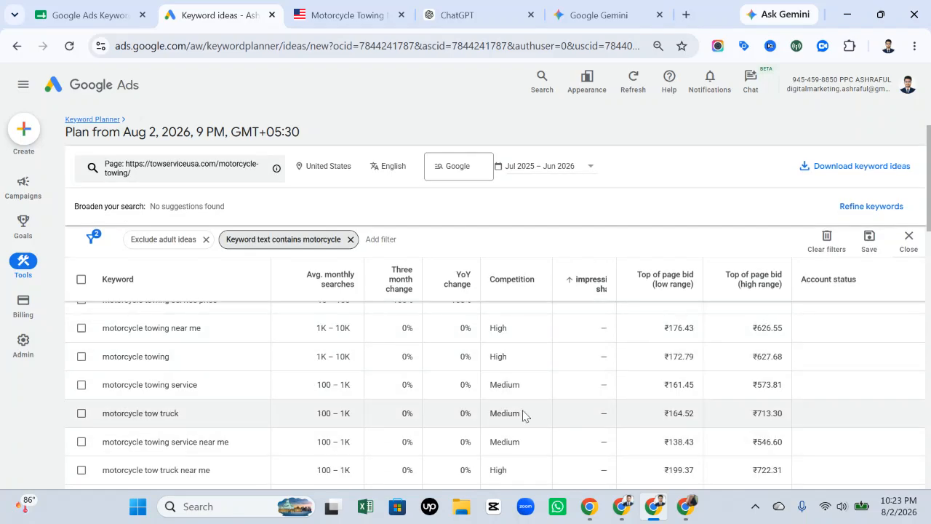
click(153, 328)
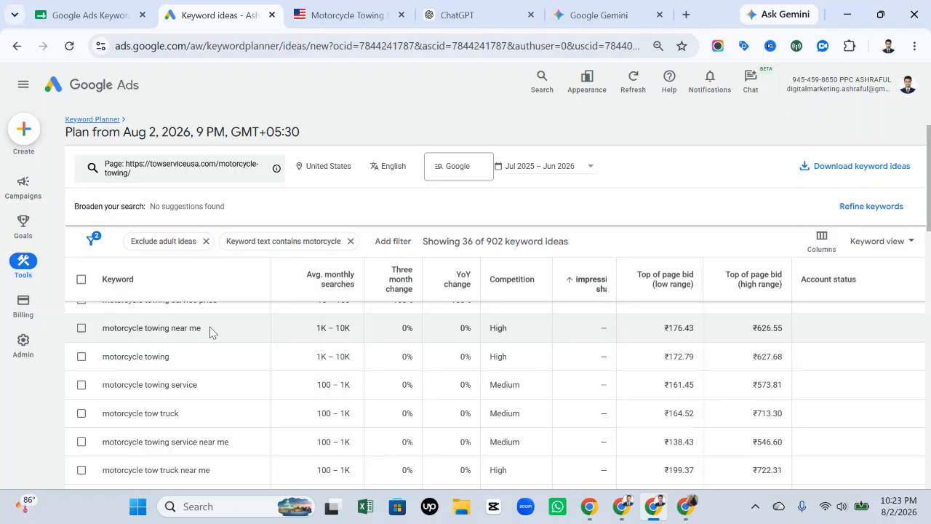
triple_click(181, 328)
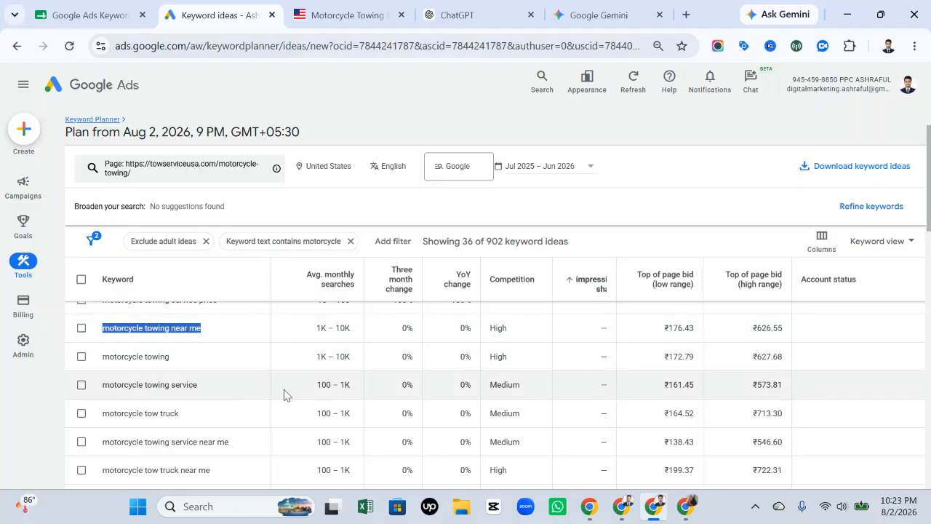
scroll(284, 395, down, 1)
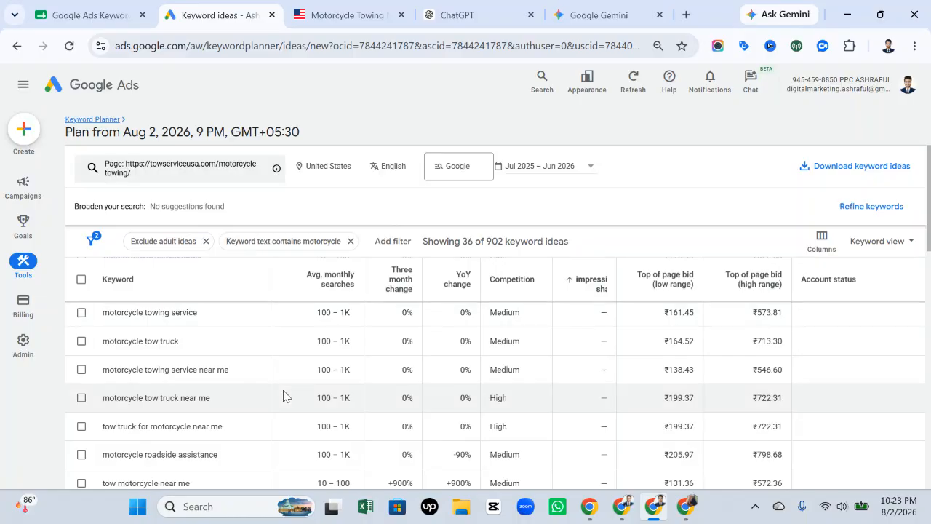
scroll(220, 423, down, 1)
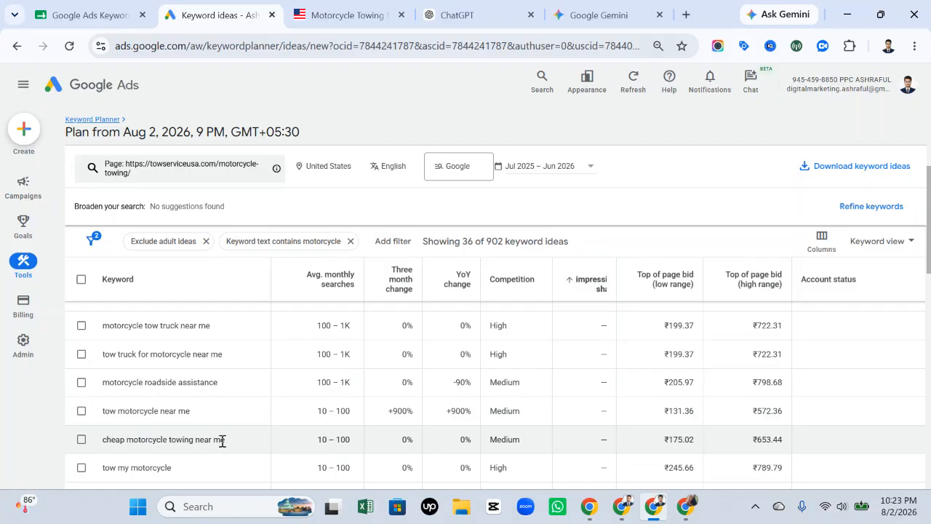
drag(228, 444, 86, 441)
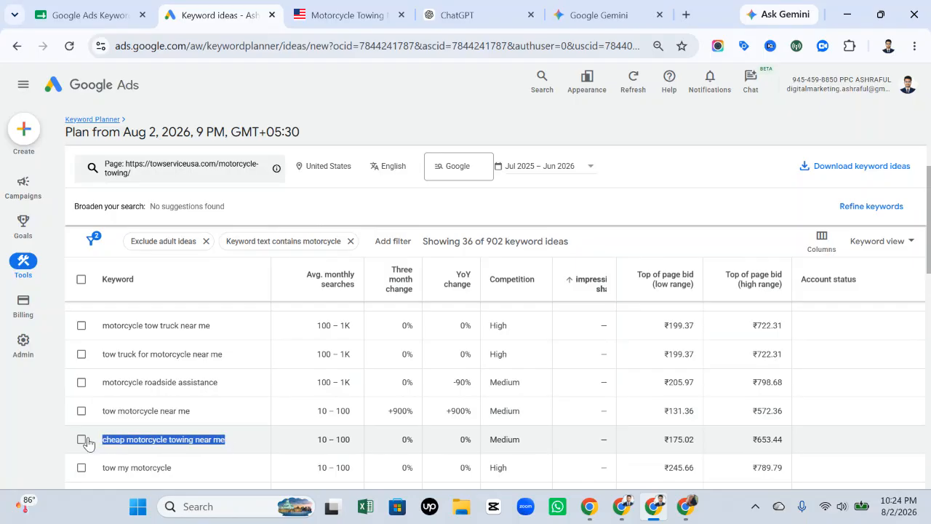
mouse_move(687, 500)
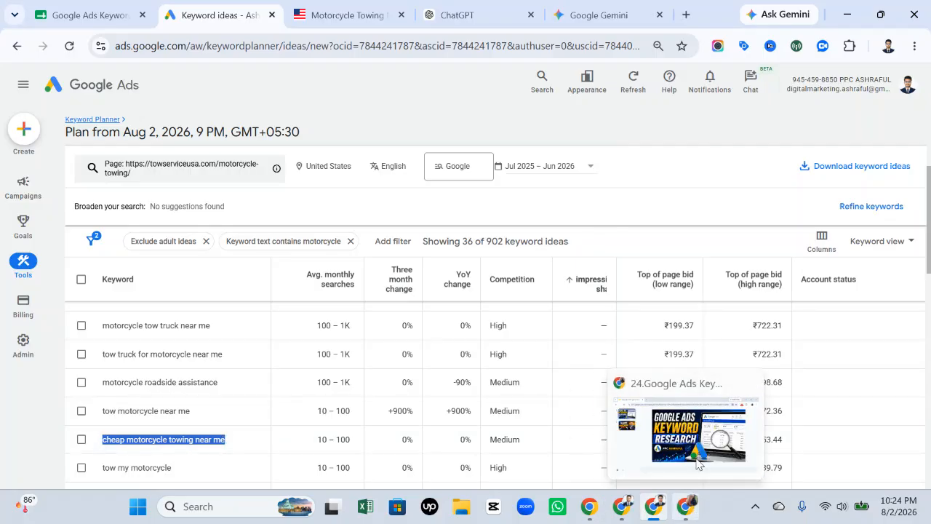
click(701, 430)
mouse_move(653, 506)
click(631, 462)
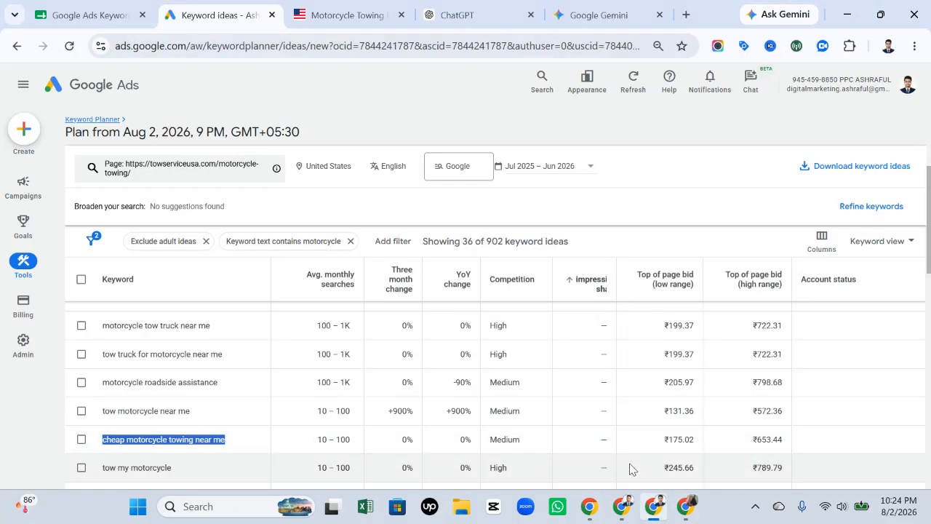
scroll(284, 363, down, 1)
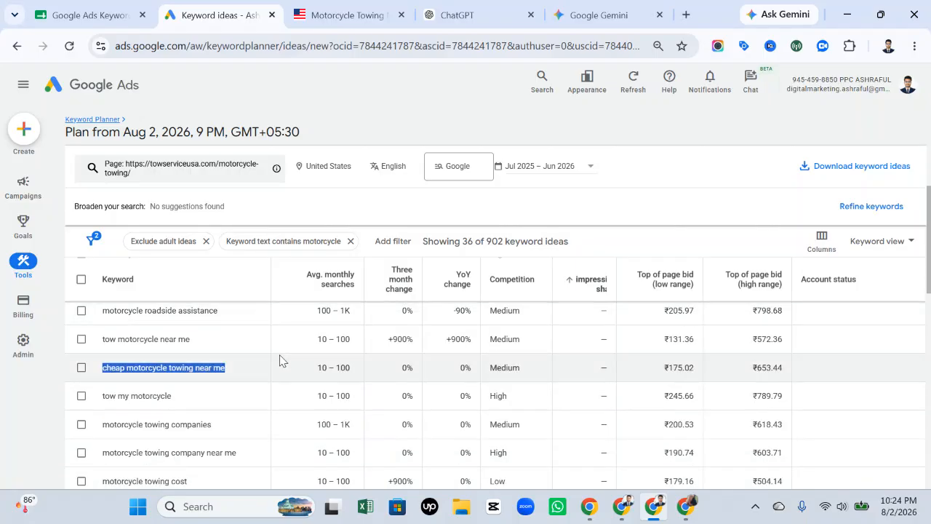
scroll(269, 387, down, 2)
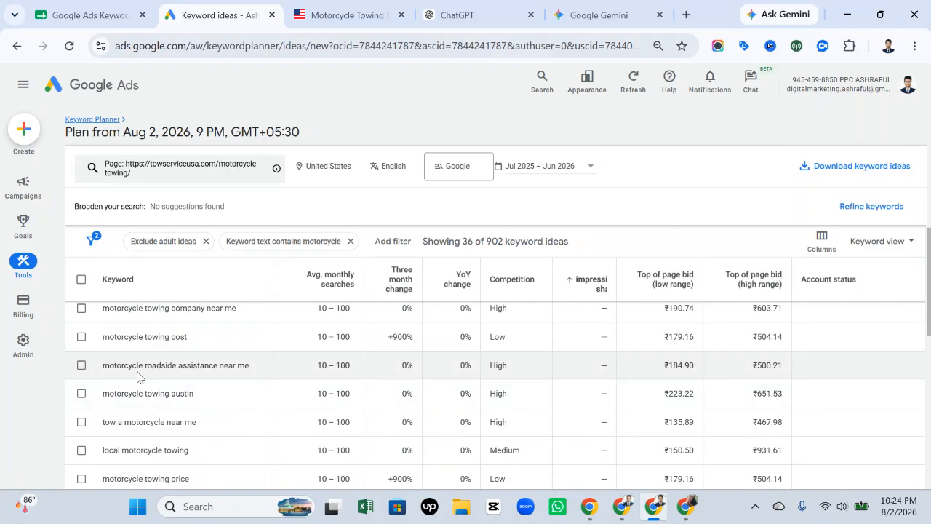
Copy the keyword "motorcycle roadside assistance near me" into cell C4 of the Google Sheet and widen the Keywords column to fit it.
drag(255, 367, 80, 373)
key(ctrl+c)
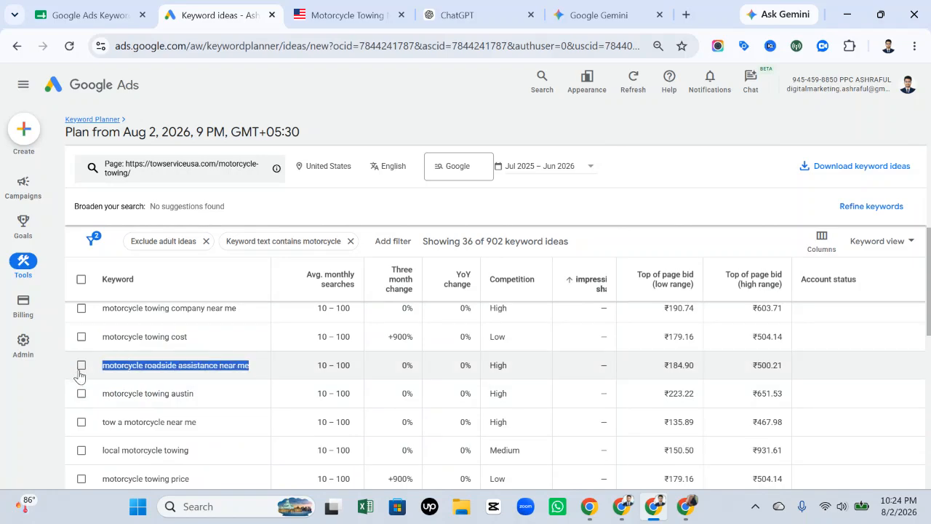
click(88, 15)
click(361, 247)
right_click(361, 248)
click(407, 250)
key(Return)
click(364, 261)
drag(379, 174, 401, 174)
click(441, 250)
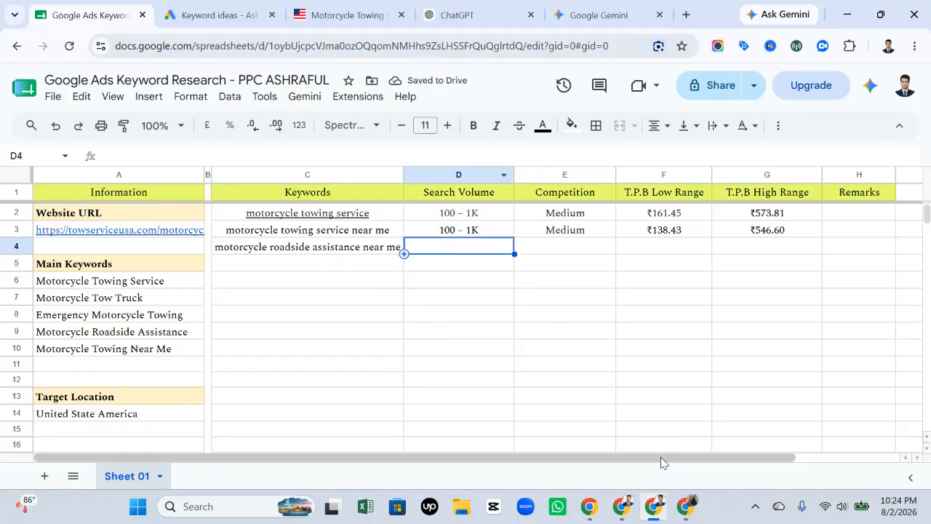
click(684, 506)
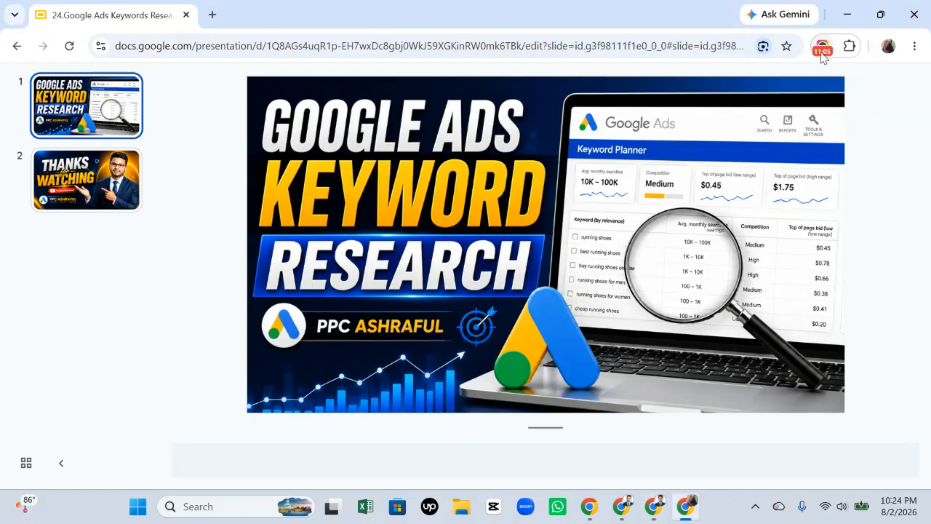
click(821, 47)
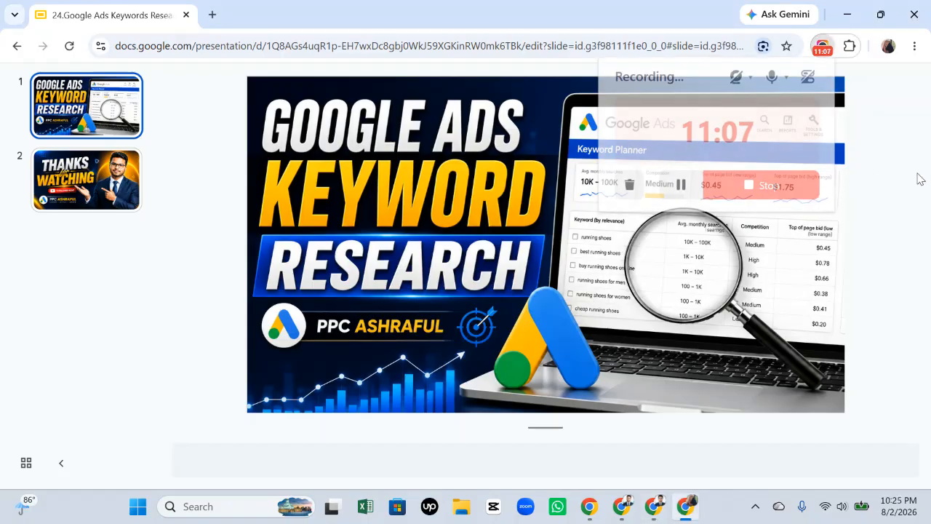
mouse_move(653, 507)
click(668, 416)
click(415, 321)
click(363, 262)
click(326, 247)
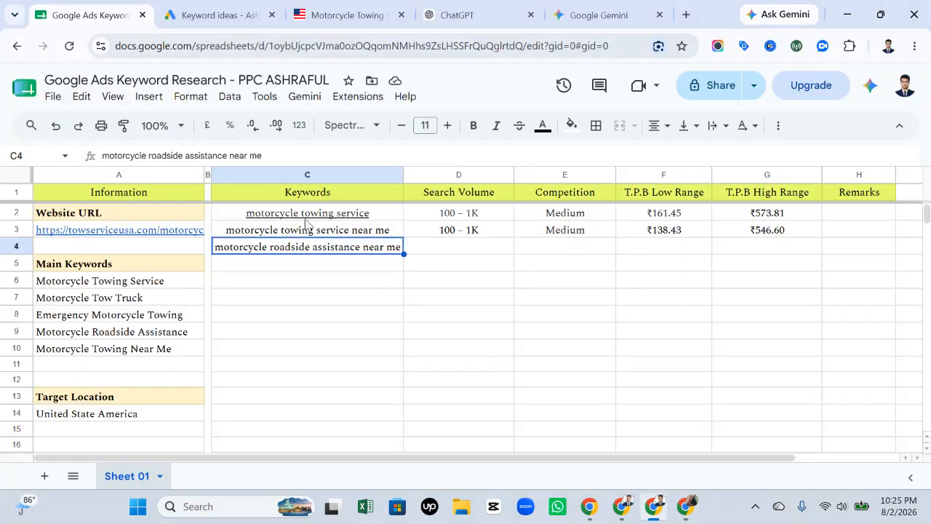
Copy the average monthly searches, 10 – 100, of "motorcycle roadside assistance near me" from Keyword Planner into cell D4 of the Google Sheet.
click(219, 14)
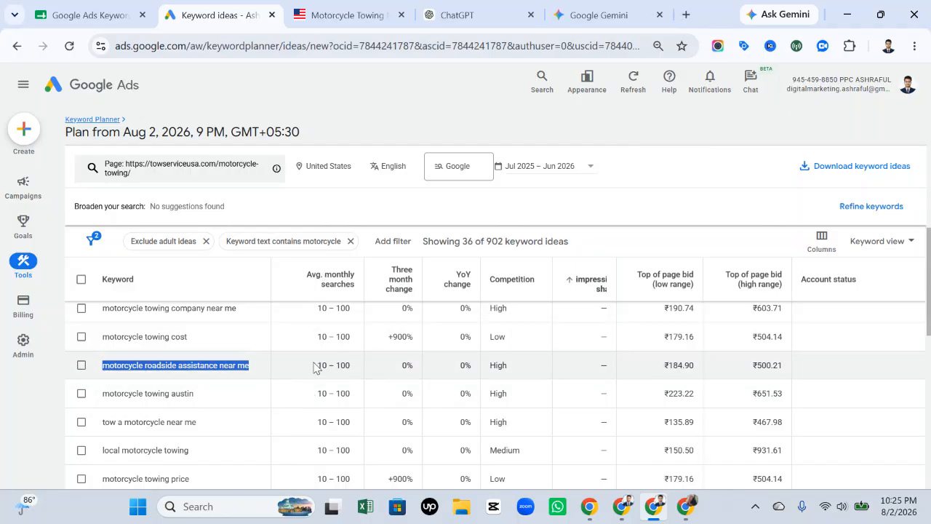
drag(314, 365, 363, 363)
key(ctrl+c)
click(87, 14)
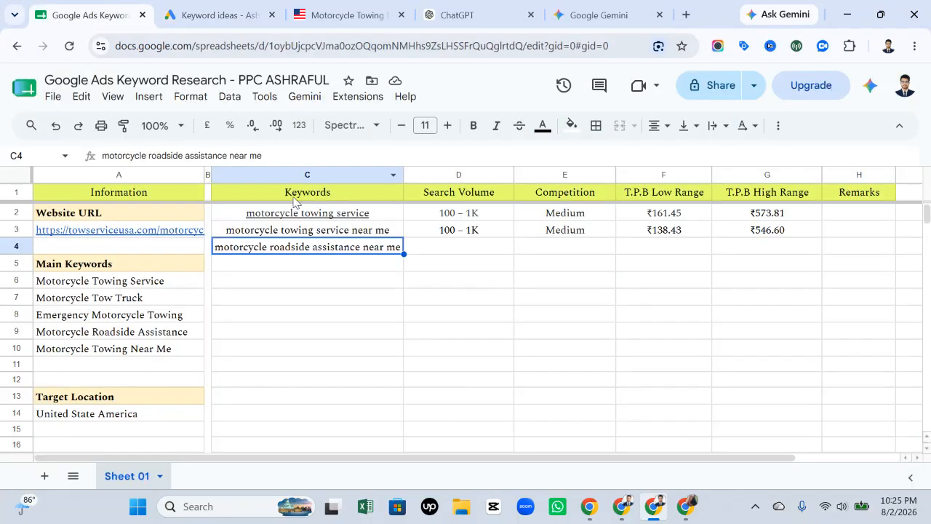
click(455, 251)
right_click(455, 252)
click(549, 247)
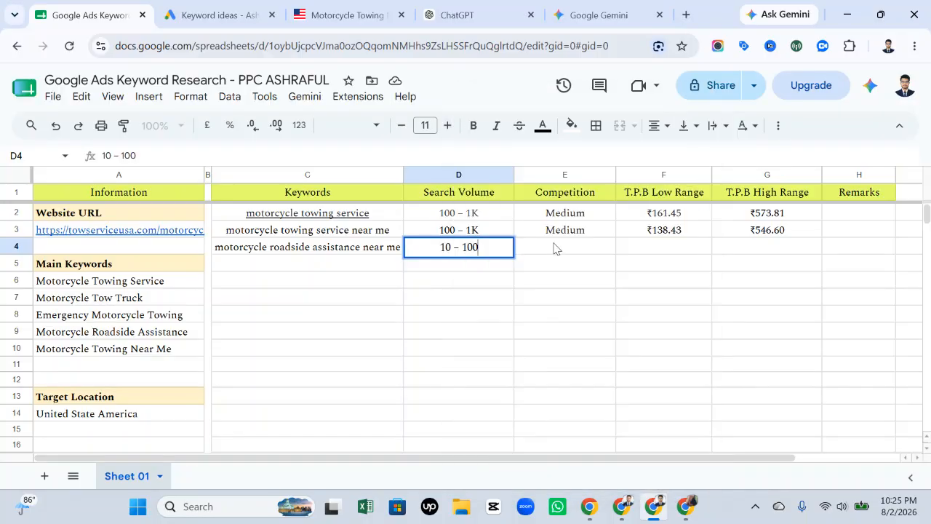
click(549, 248)
Copy the low and high top-of-page bids of "motorcycle roadside assistance near me", ₹184.90 and ₹500.21, from Keyword Planner into cell F4.
click(218, 15)
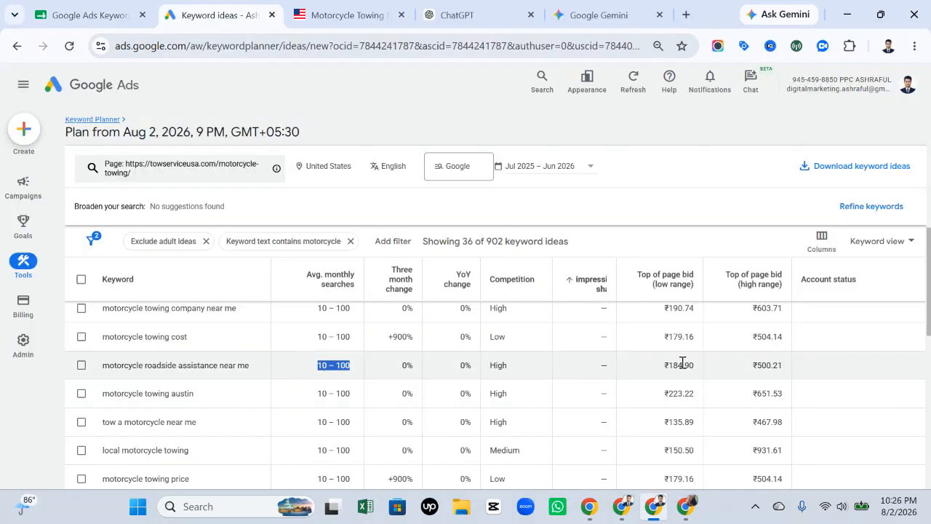
drag(655, 365, 790, 364)
key(ctrl+c)
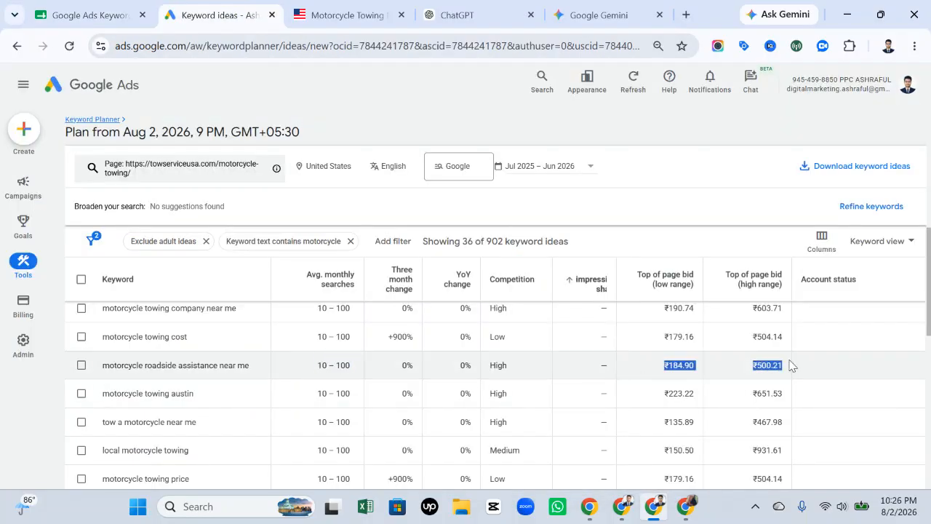
click(87, 15)
click(640, 249)
right_click(640, 249)
click(683, 252)
Move the high bid ₹500.21 from F4 to G4 and trim the F4 entry to ₹184.9 on a single line.
drag(694, 264, 644, 265)
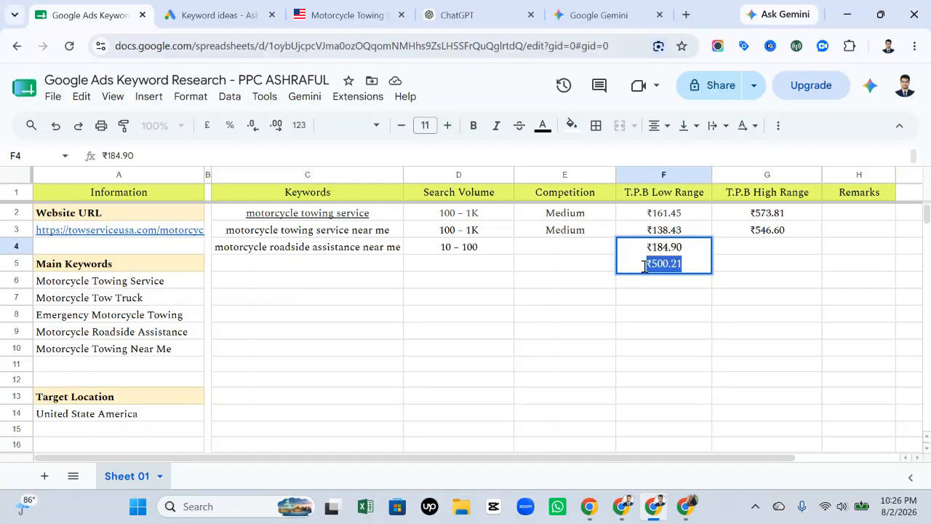
key(ctrl+x)
double_click(756, 251)
right_click(757, 251)
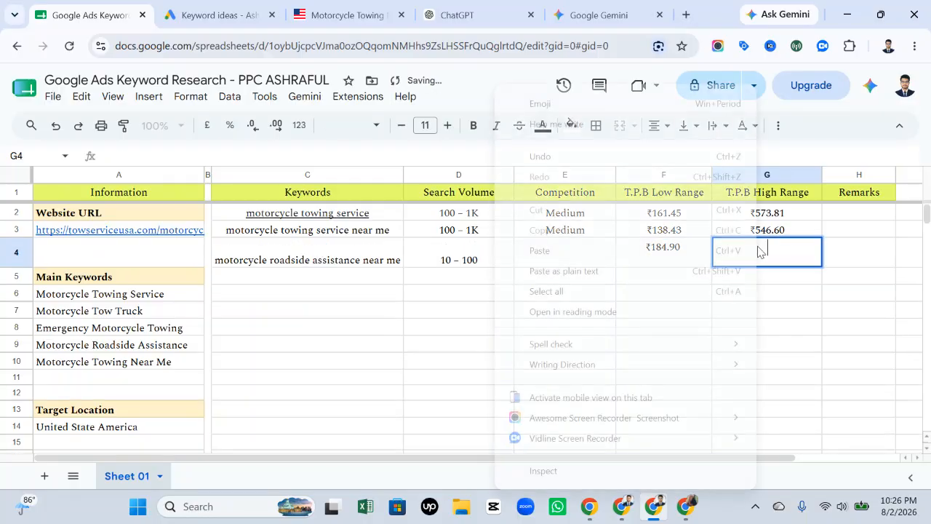
click(645, 250)
click(702, 295)
double_click(672, 260)
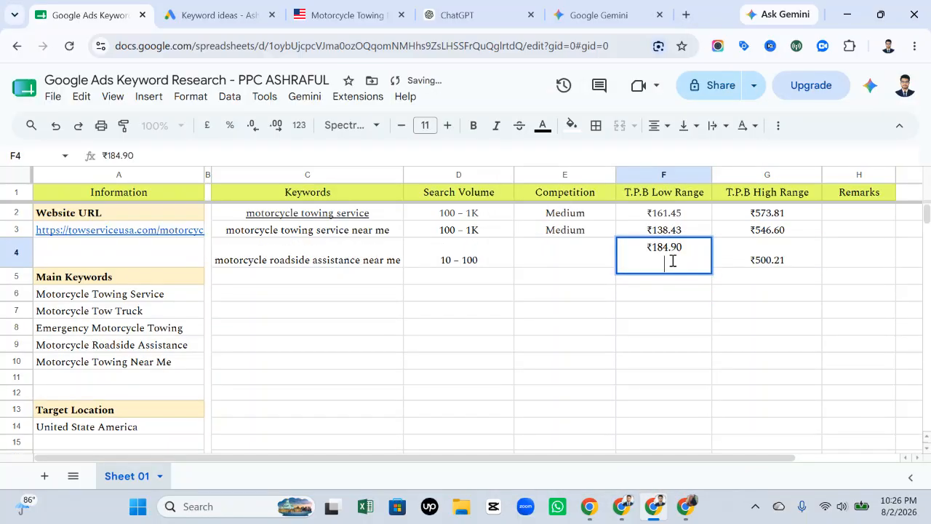
key(BackSpace)
key(BackSpace)
key(Return)
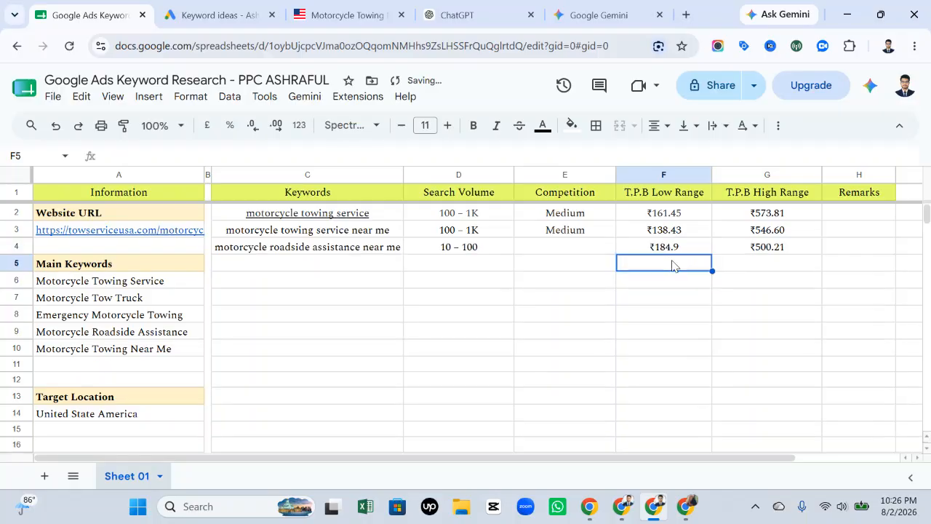
Enter the competition level High for "motorcycle roadside assistance near me" in cell E4.
click(574, 247)
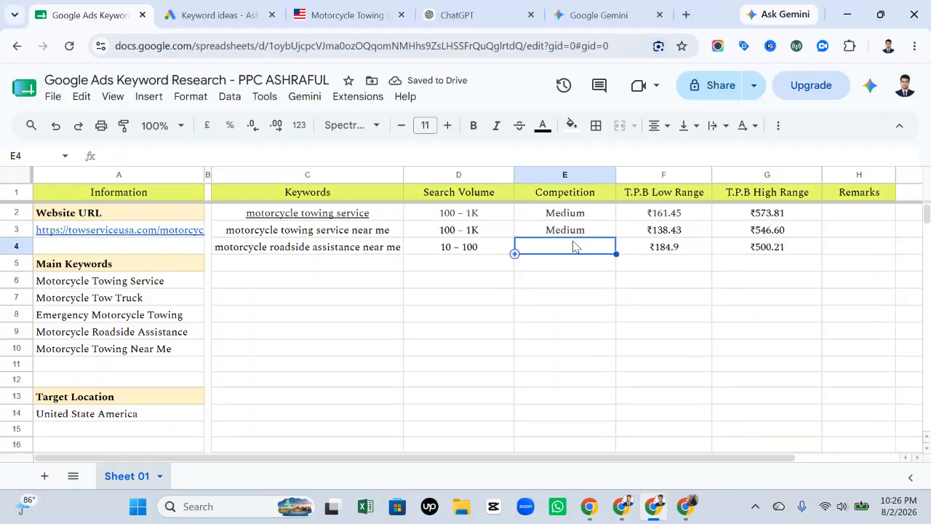
text(Hight)
key(Return)
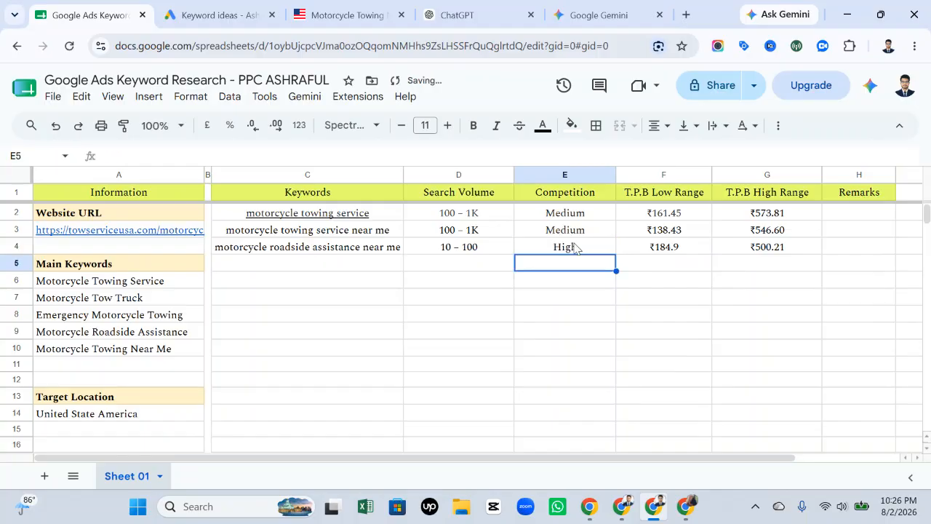
Examine the whole filtered list of motorcycle keyword ideas in Keyword Planner for further suitable keywords, comparing search volume, competition and bids.
click(218, 14)
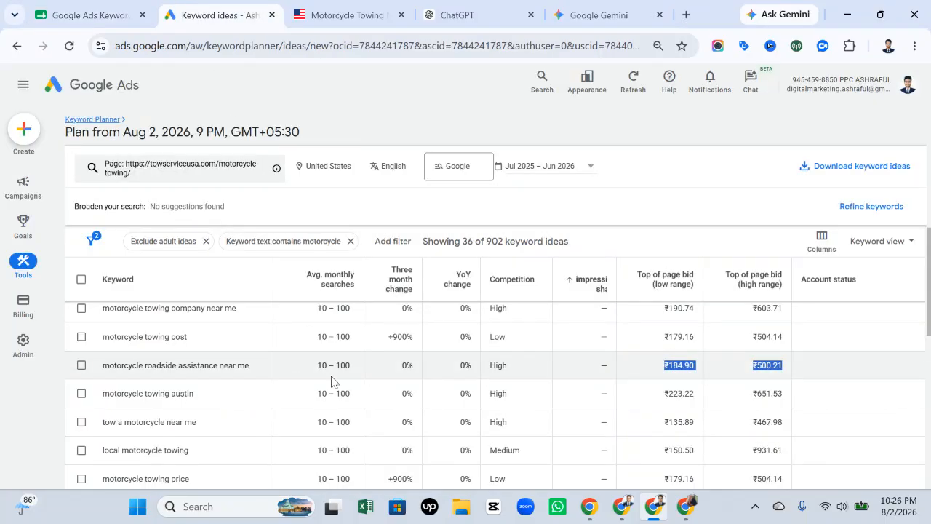
scroll(241, 425, down, 2)
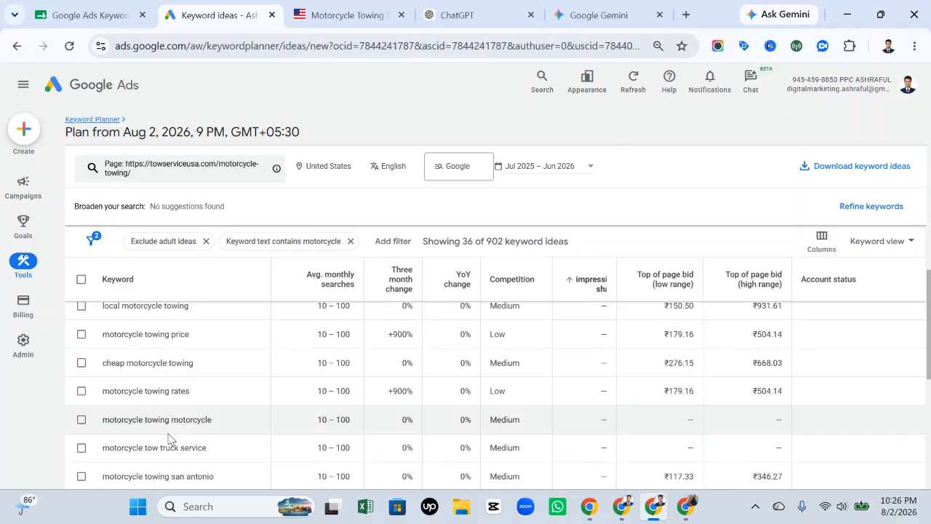
scroll(193, 433, down, 1)
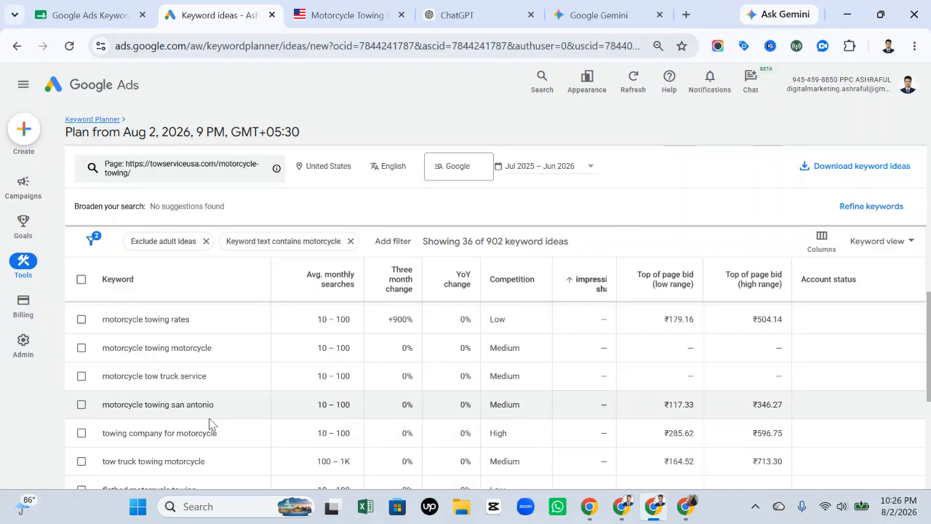
click(82, 405)
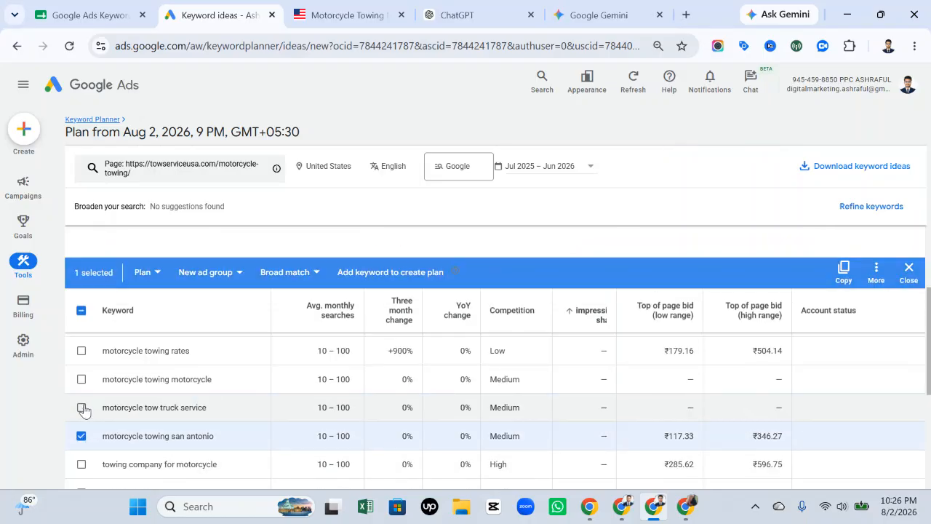
click(81, 405)
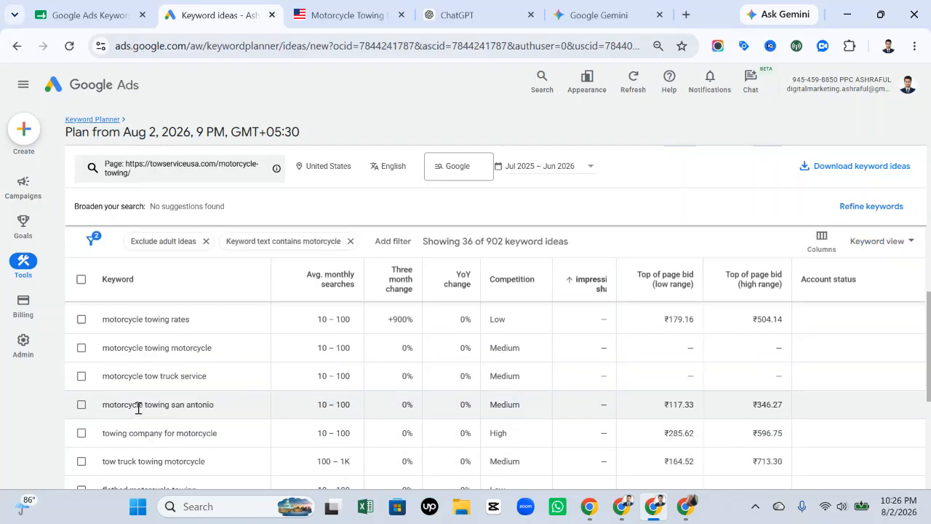
drag(101, 405, 227, 419)
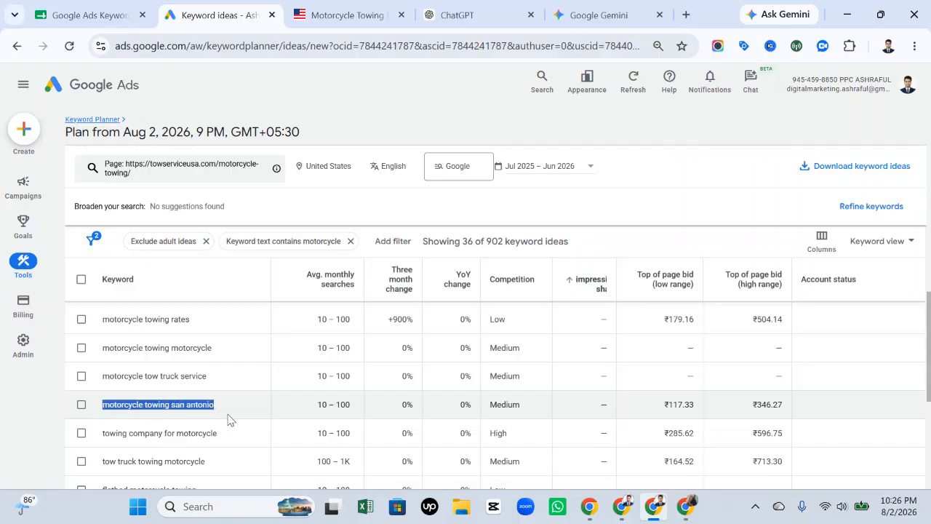
scroll(284, 404, down, 1)
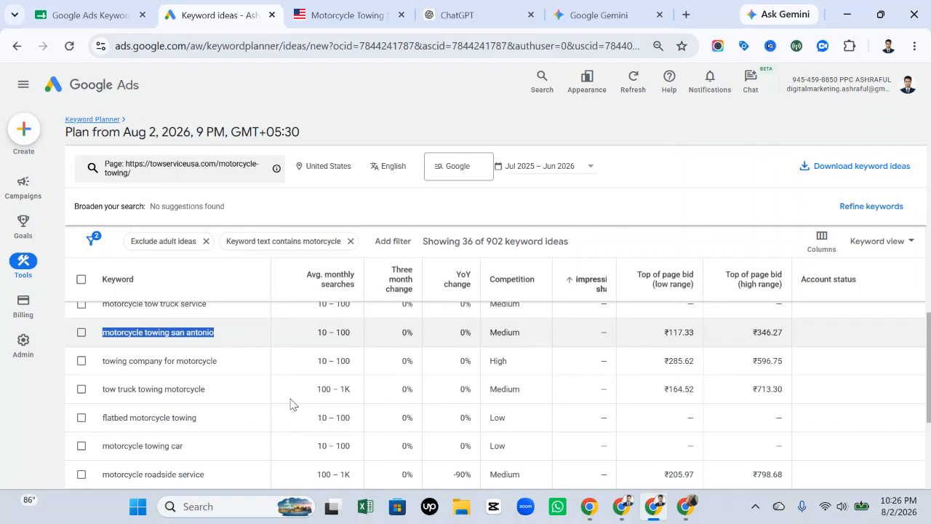
scroll(294, 404, down, 1)
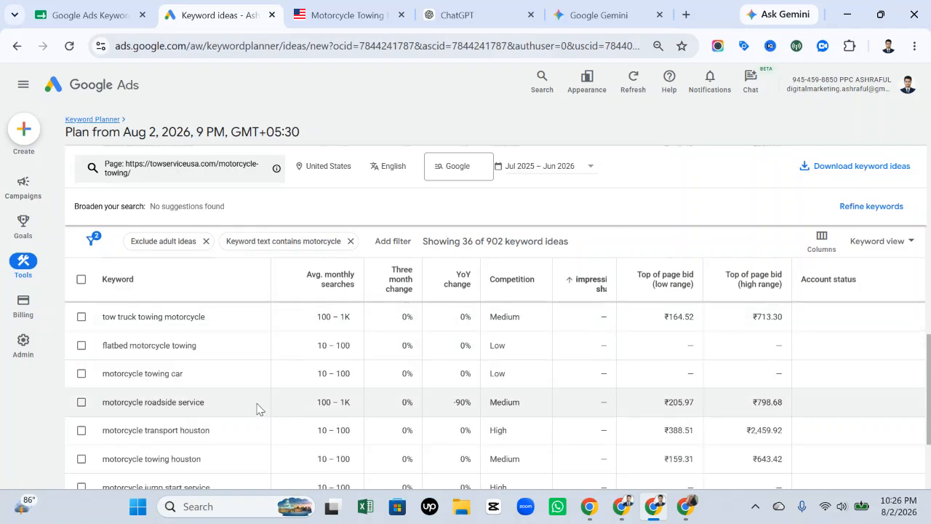
scroll(259, 405, down, 1)
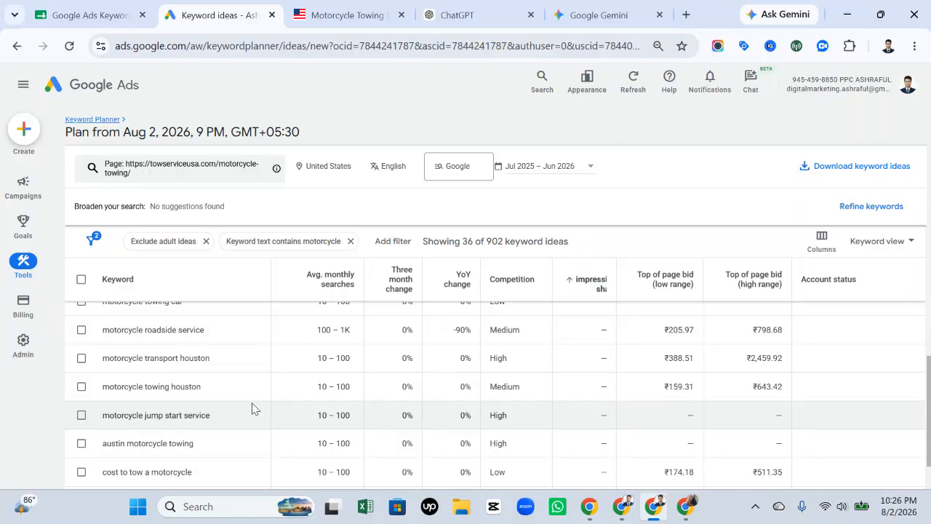
scroll(252, 408, down, 1)
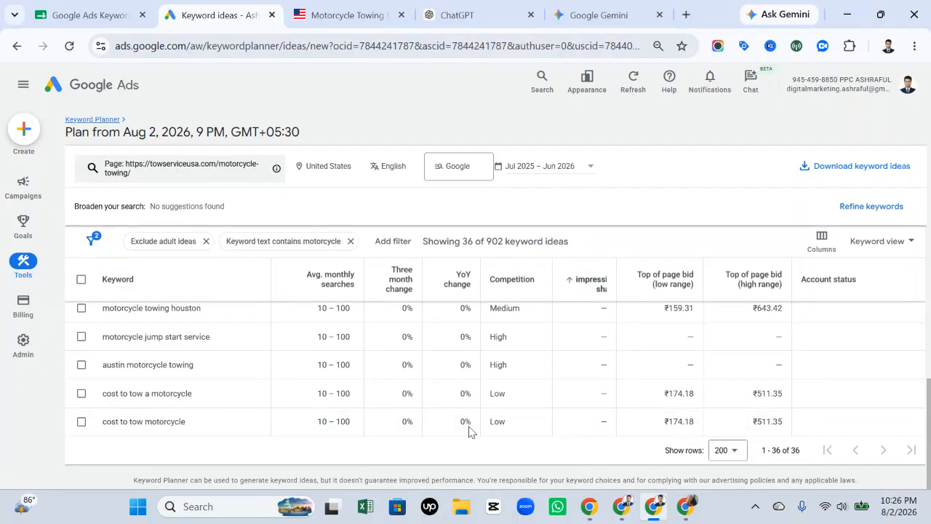
scroll(407, 387, up, 4)
scroll(408, 387, up, 6)
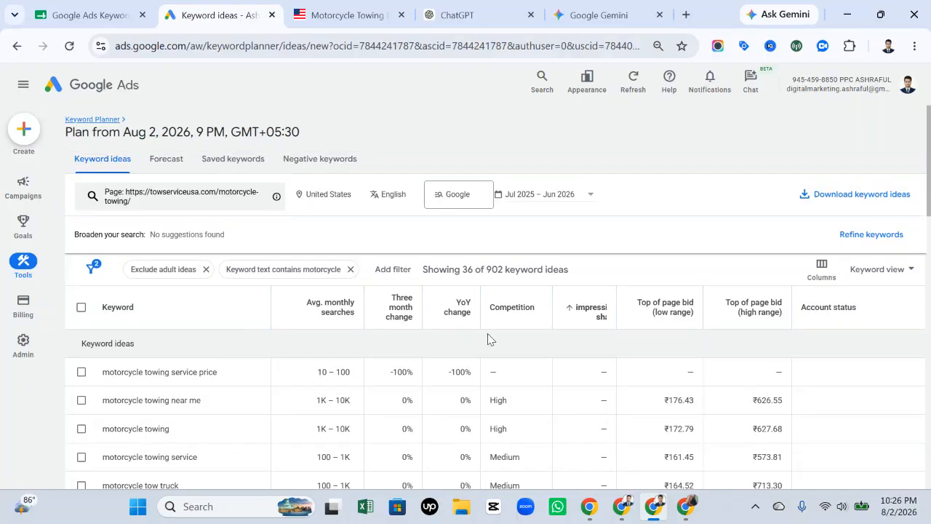
scroll(499, 343, down, 2)
scroll(436, 327, up, 2)
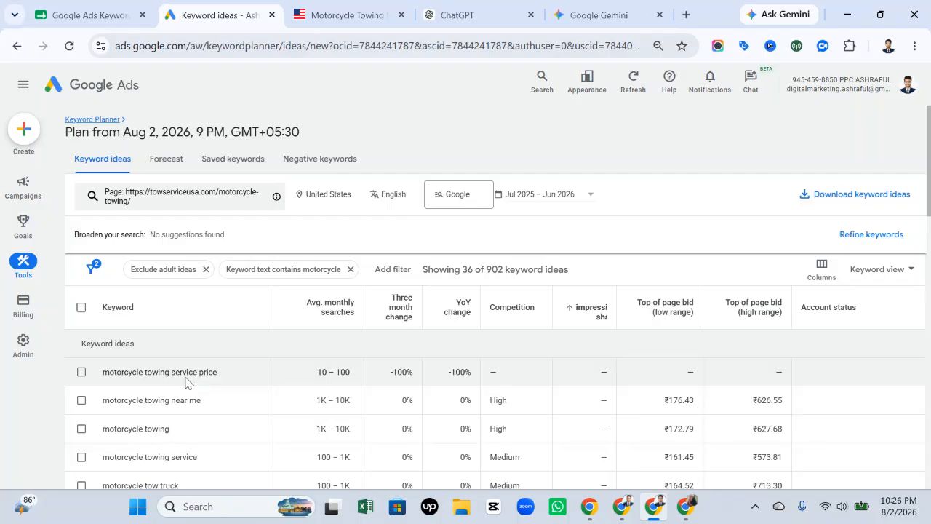
scroll(202, 407, down, 3)
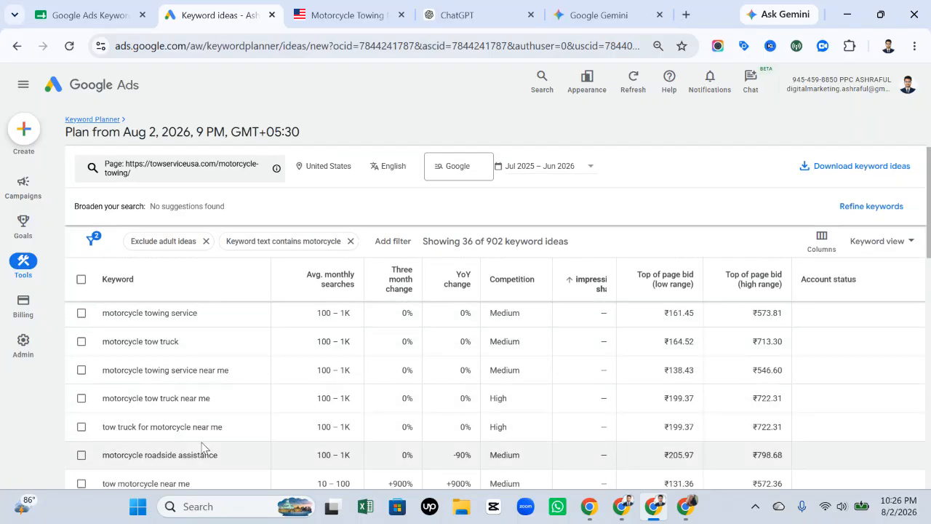
scroll(218, 437, down, 1)
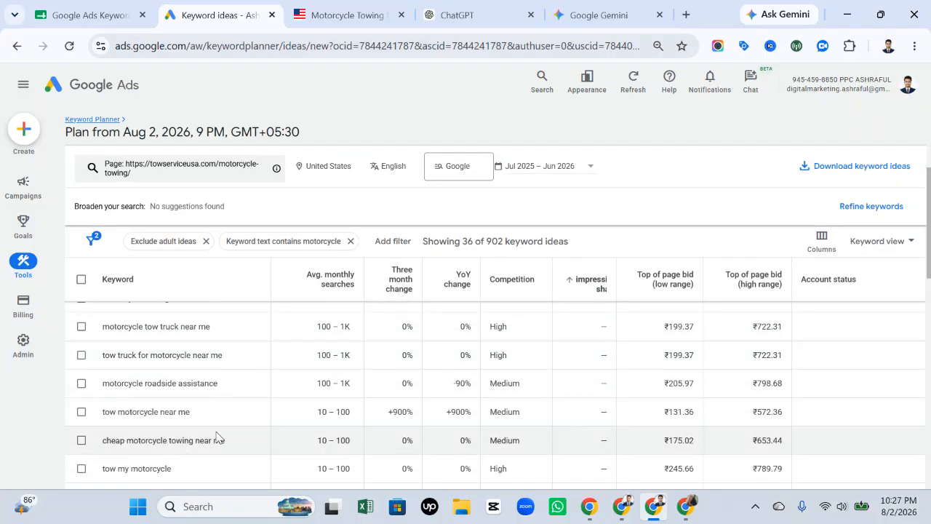
Copy the keyword "tow motorcycle near me" from Keyword Planner into cell C5 of the Google Sheet.
click(81, 412)
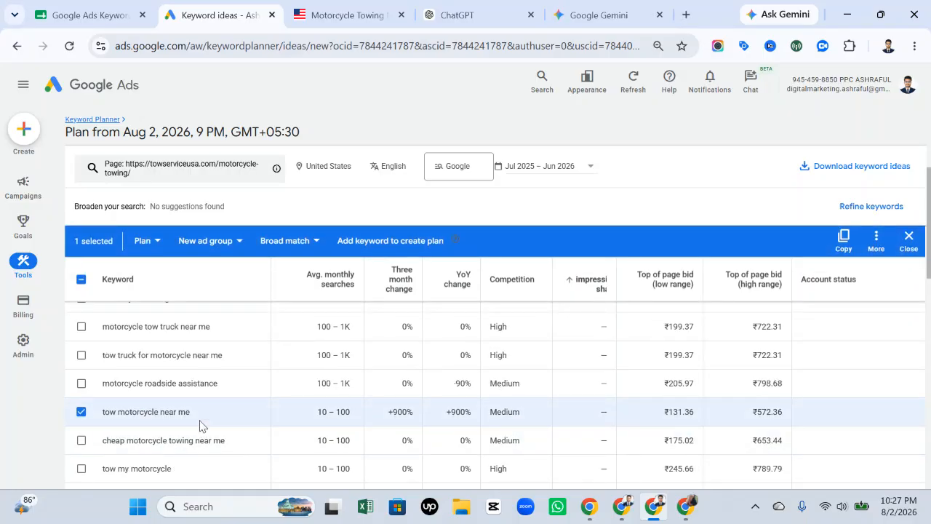
click(80, 412)
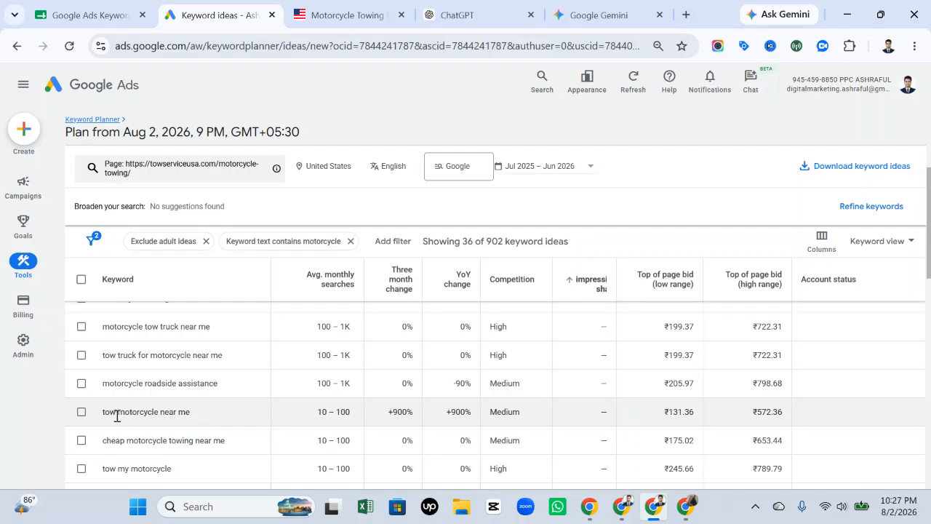
drag(101, 421, 243, 419)
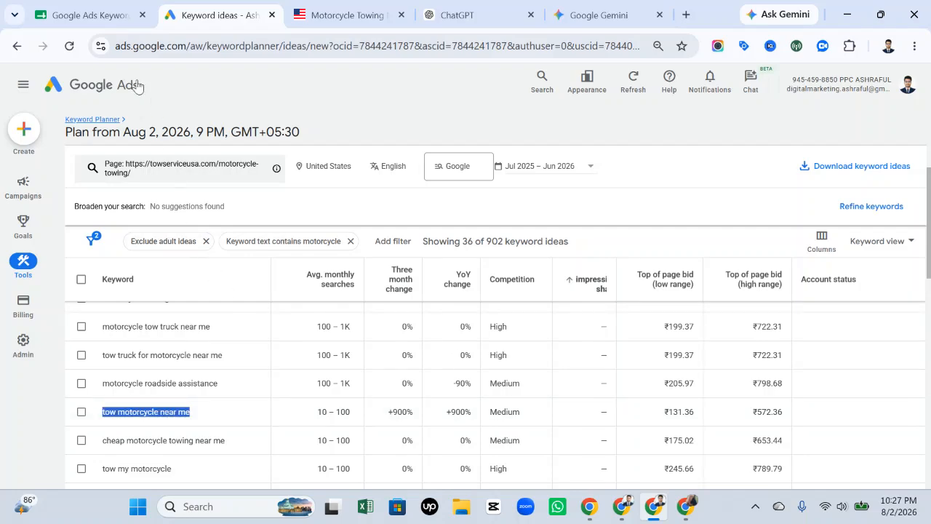
click(120, 15)
click(256, 268)
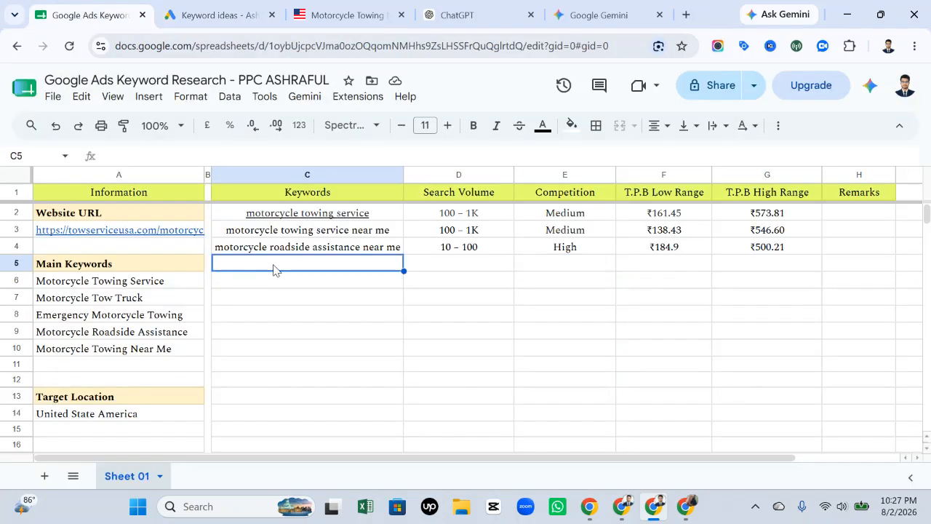
right_click(282, 272)
click(320, 251)
Copy the average monthly searches, 10 – 100, of "tow motorcycle near me" from Keyword Planner into cell D5.
click(458, 266)
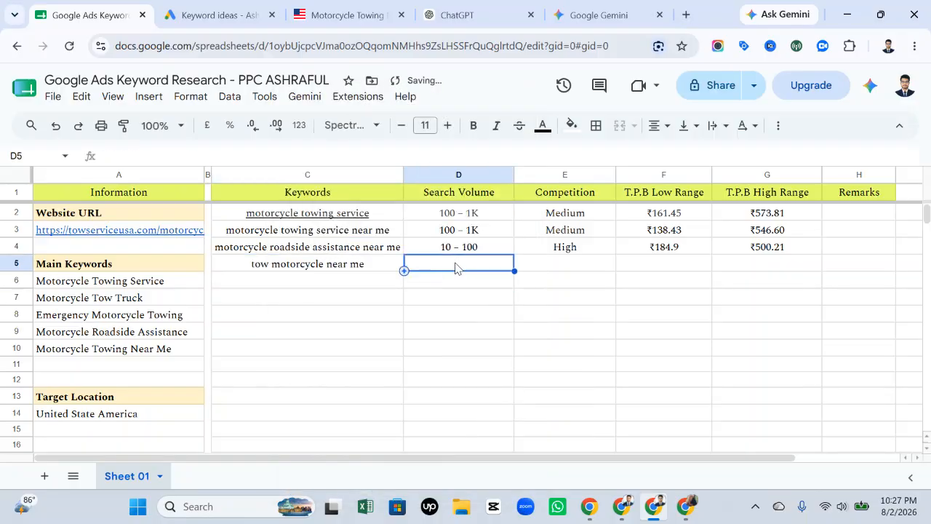
click(214, 14)
drag(315, 411, 384, 418)
key(ctrl+c)
click(88, 14)
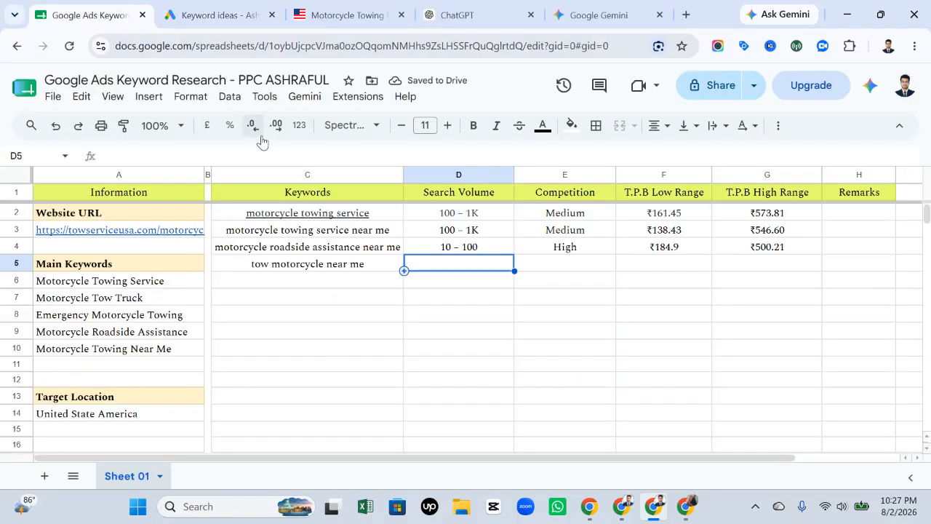
right_click(449, 266)
click(478, 272)
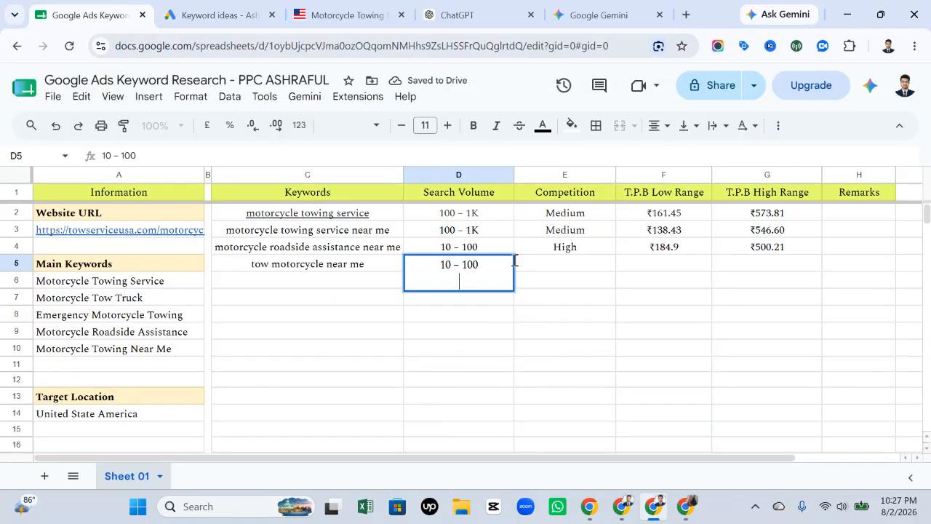
key(Tab)
Copy the low and high top-of-page bids of "tow motorcycle near me", ₹131.36 and ₹572.36, from Keyword Planner into cell F5.
click(215, 14)
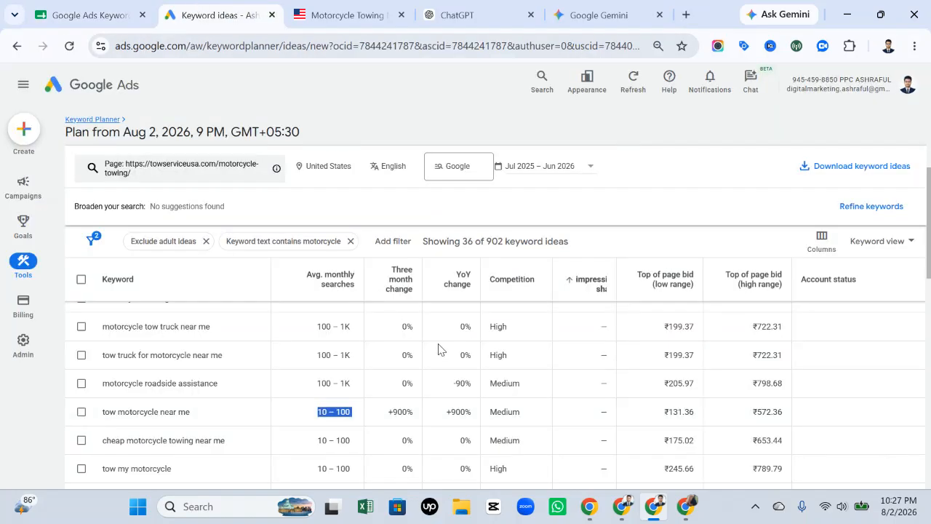
drag(654, 411, 796, 409)
key(ctrl+c)
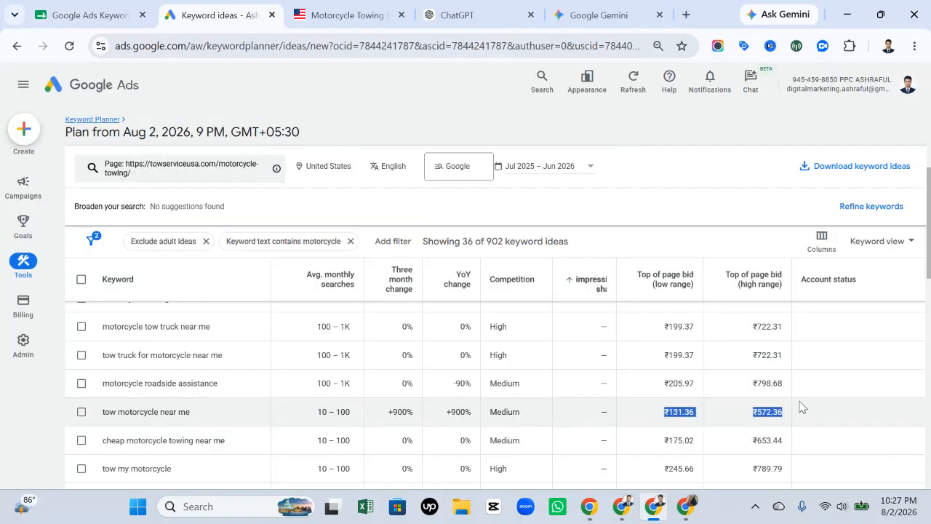
key(ctrl+shift+Tab)
right_click(667, 270)
click(727, 251)
Move the high bid ₹572.36 from F5 to G5 and trim the F5 entry to ₹131.3 on a single line.
drag(691, 281, 630, 280)
key(ctrl+c)
key(BackSpace)
key(BackSpace)
key(BackSpace)
click(742, 275)
right_click(750, 271)
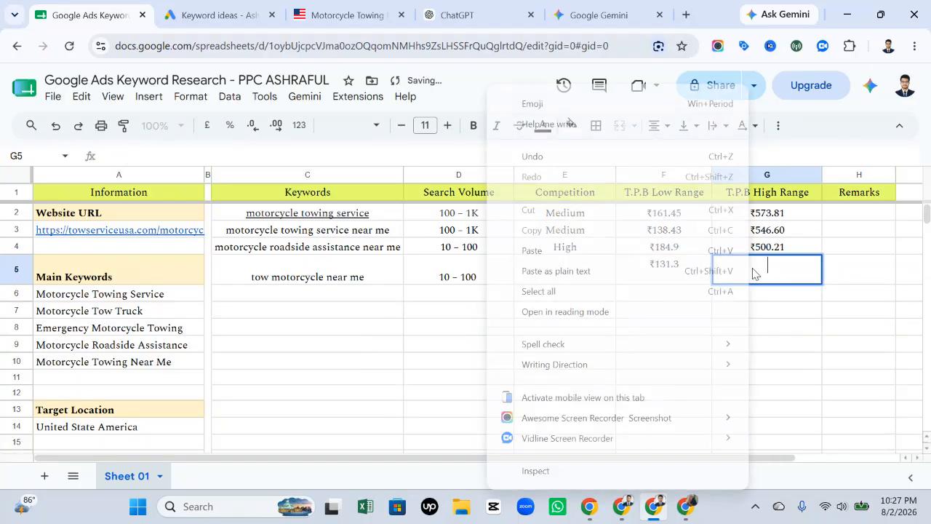
click(631, 275)
click(654, 276)
double_click(657, 283)
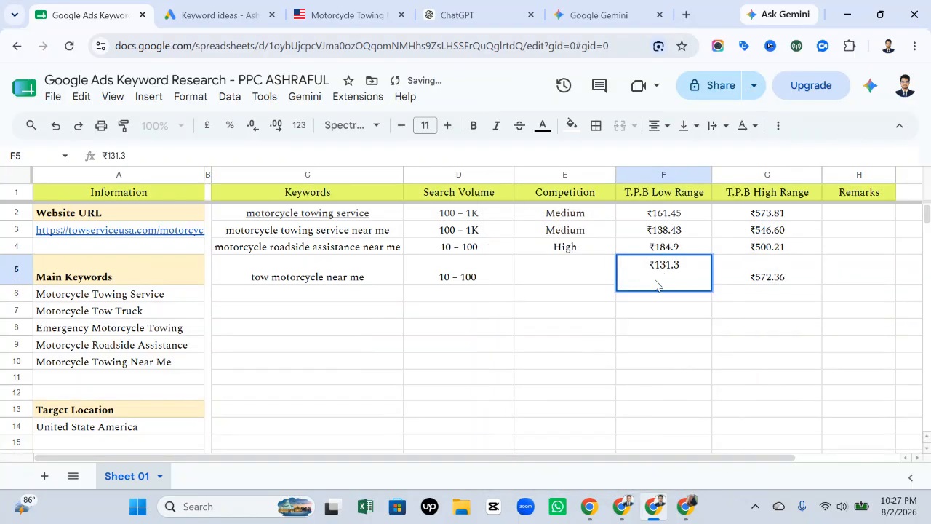
click(647, 322)
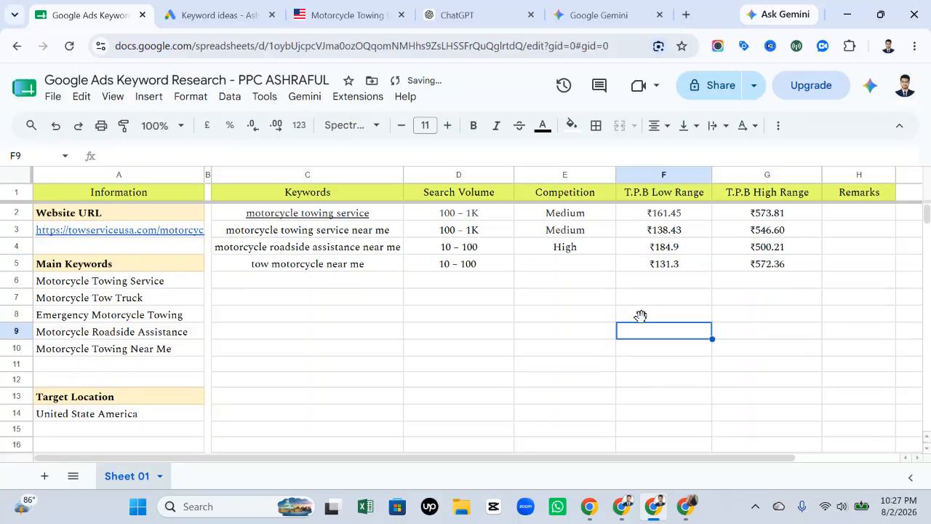
Copy the Medium competition value from the "motorcycle towing service near me" row into the "tow motorcycle near me" row.
click(581, 268)
double_click(603, 230)
key(ctrl+c)
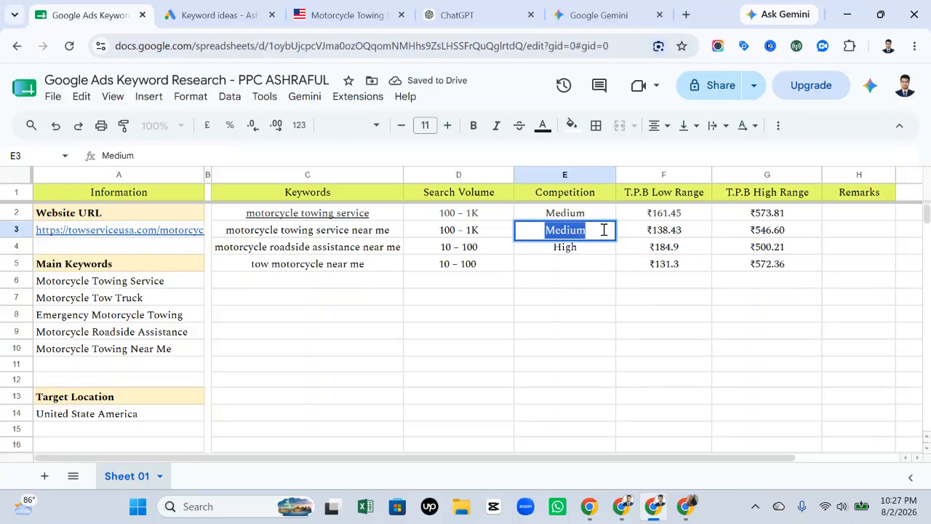
click(577, 267)
right_click(578, 264)
click(618, 247)
click(596, 321)
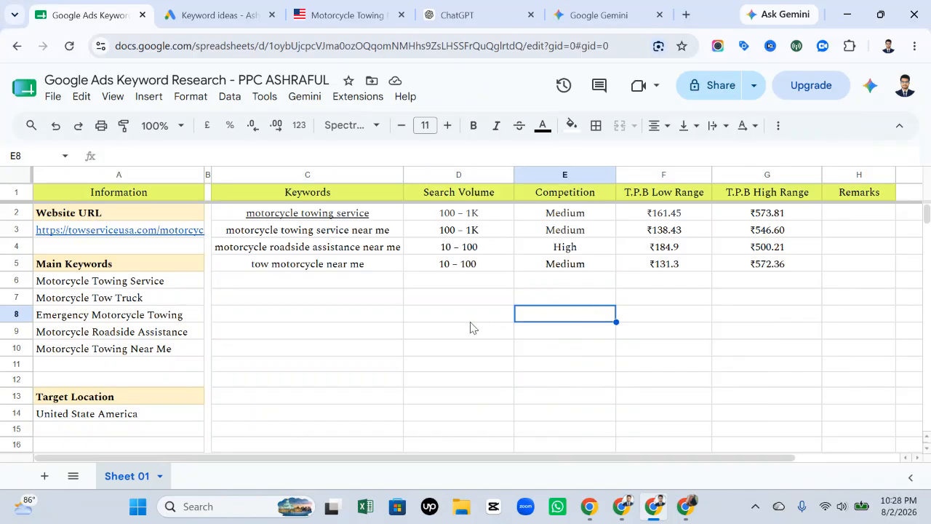
click(335, 333)
drag(382, 212, 794, 265)
click(659, 321)
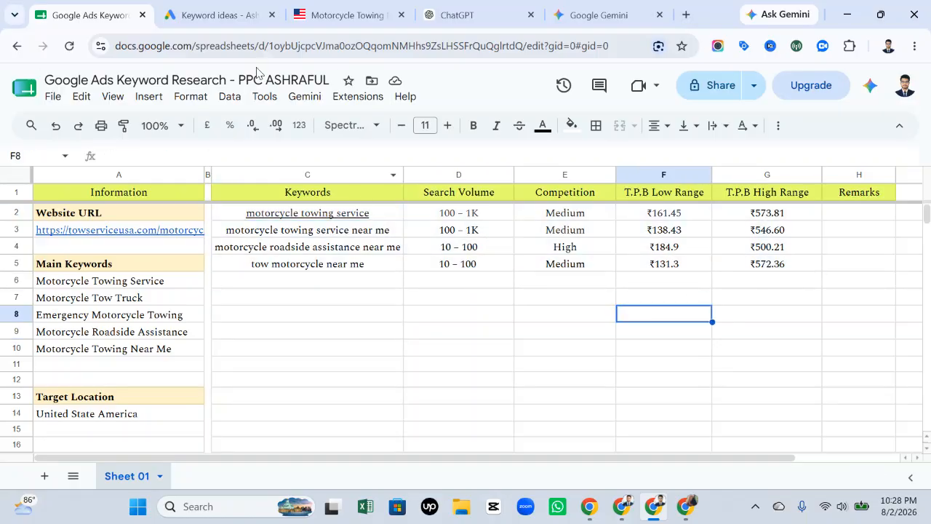
Switch to Google Ads Keyword Planner and remove the "contains motorcycle" and "Exclude adult ideas" filters from the keyword ideas.
click(218, 15)
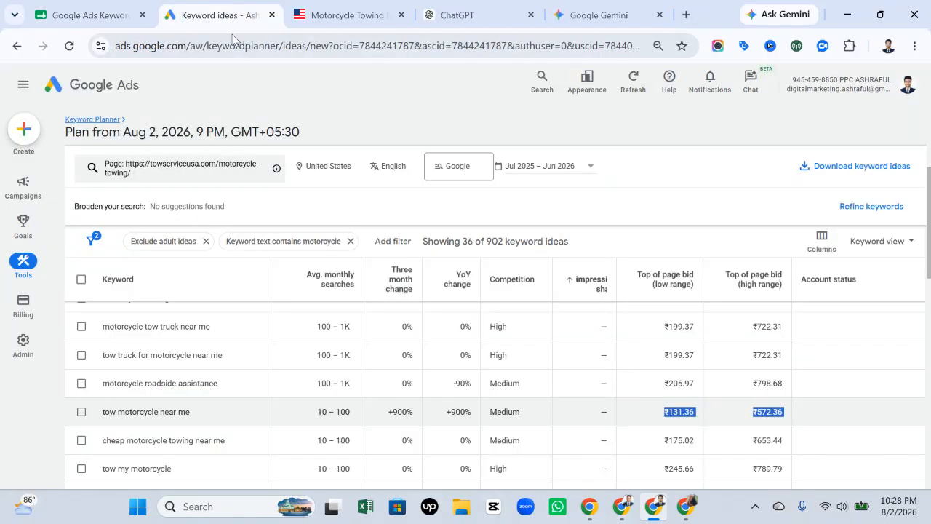
click(350, 240)
click(207, 269)
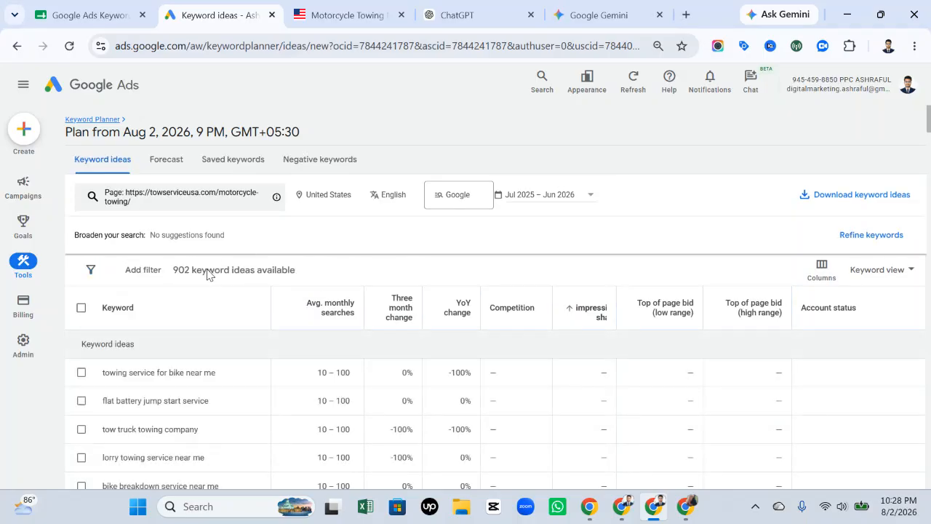
click(146, 280)
click(348, 271)
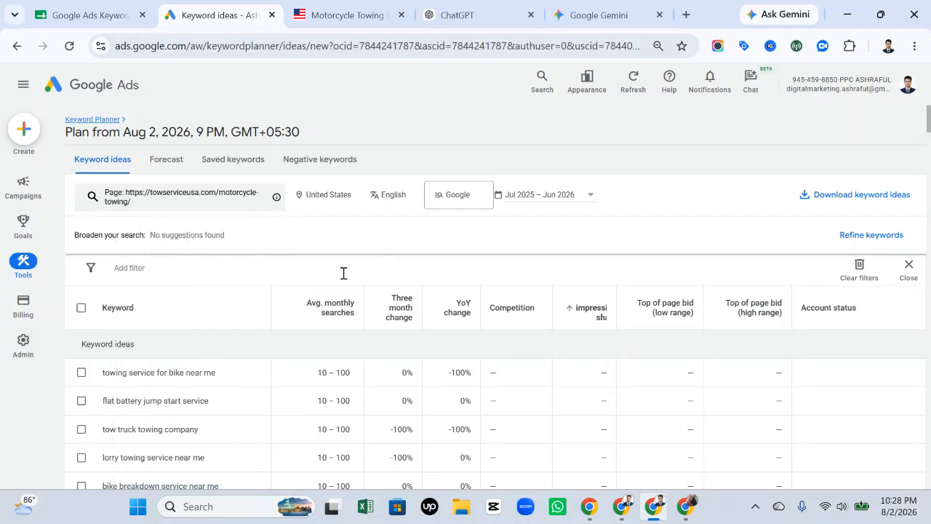
Outline the keyword table's column headers with a red rectangle in a screen capture and discard the capture.
mouse_move(346, 320)
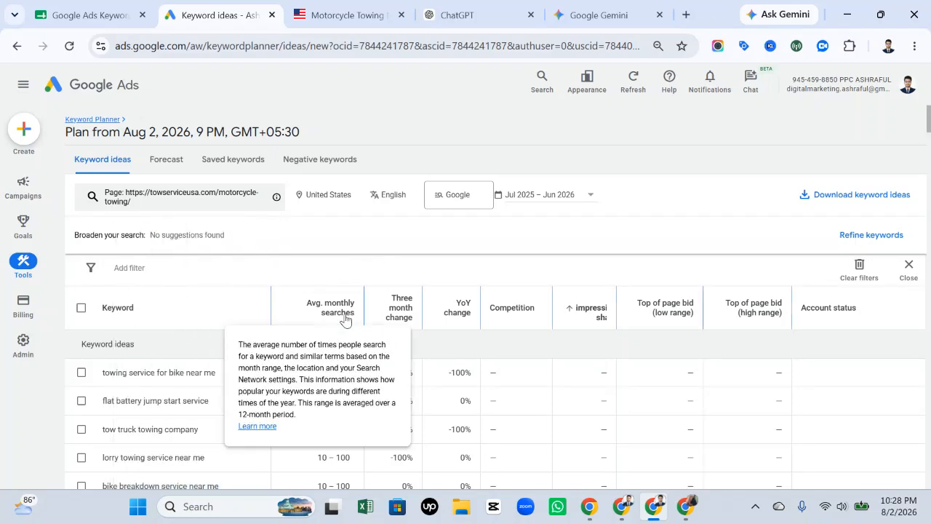
key(Print)
drag(929, 396, 929, 396)
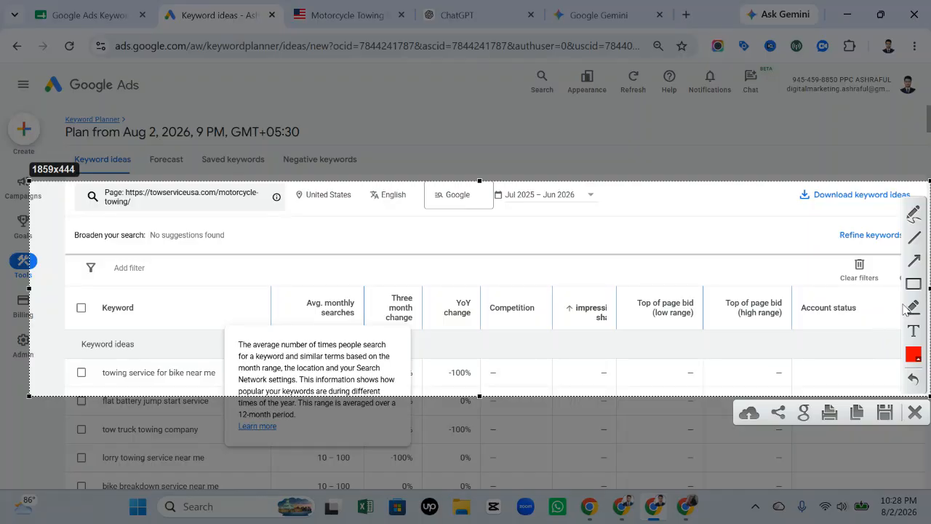
mouse_move(75, 297)
mouse_down()
mouse_move(428, 336)
mouse_move(870, 333)
mouse_up()
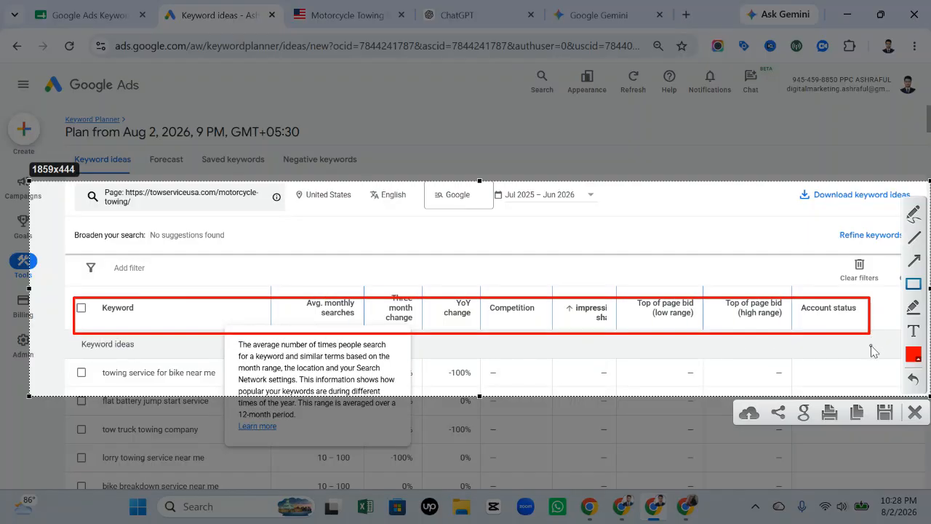
click(915, 413)
click(872, 277)
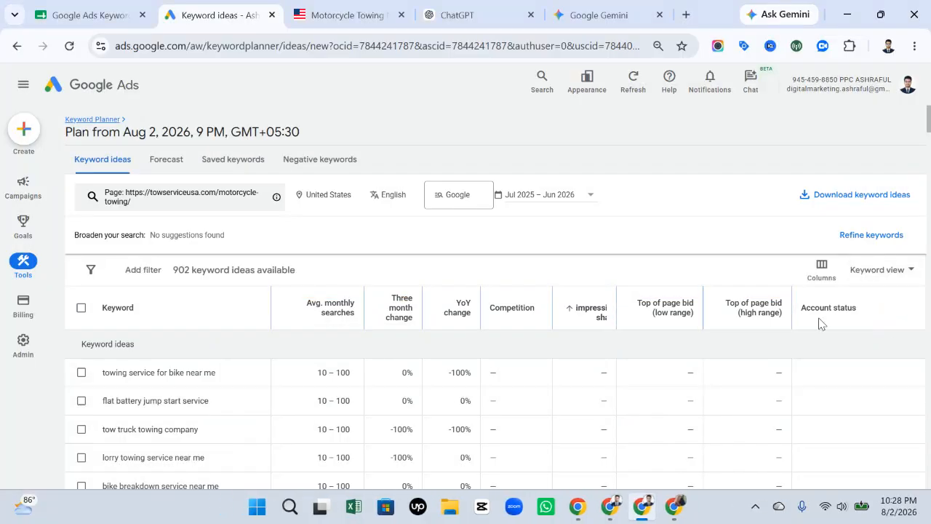
click(195, 206)
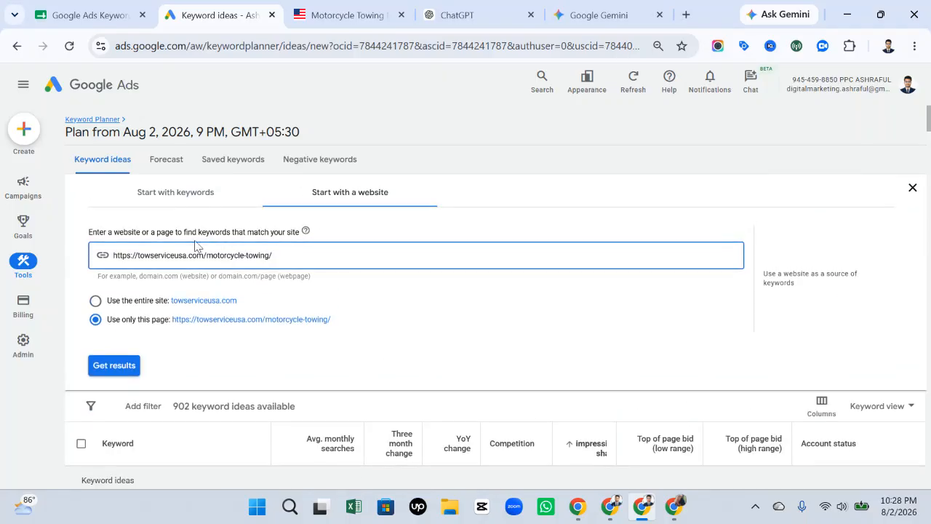
click(174, 192)
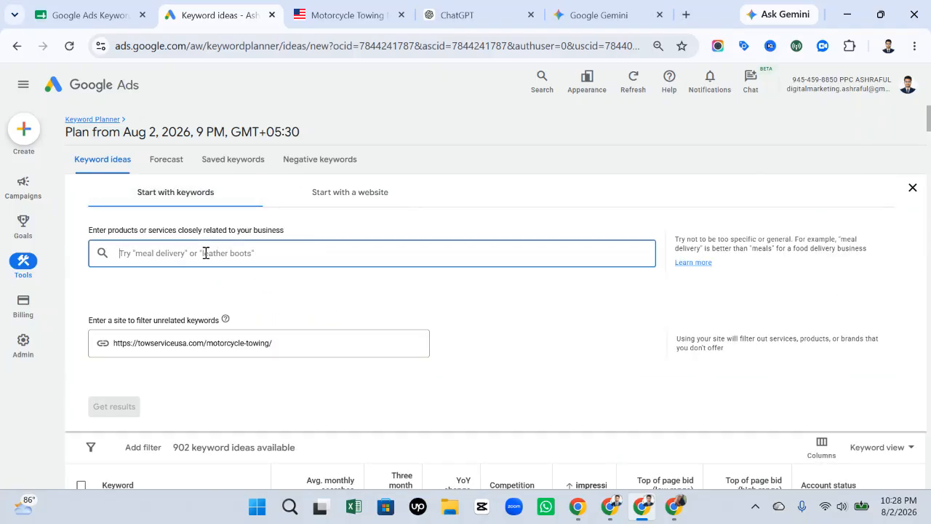
click(360, 202)
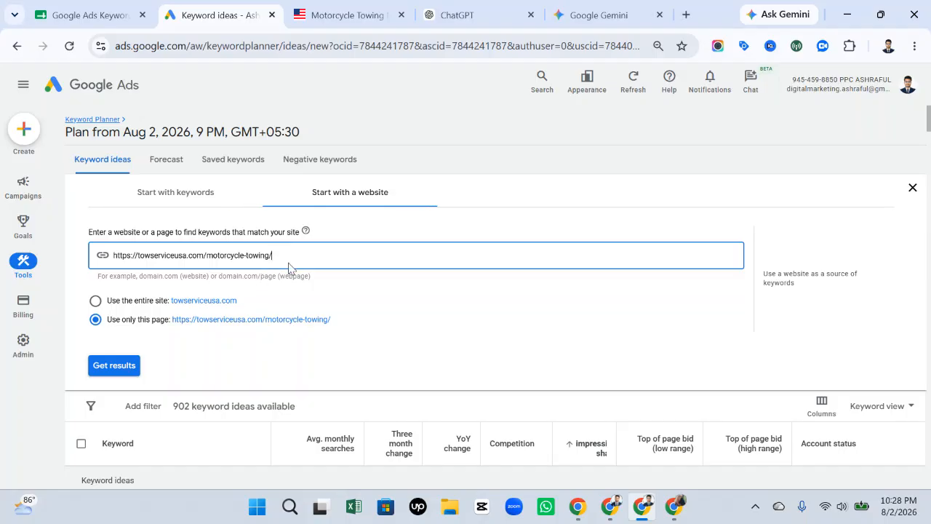
drag(300, 256, 103, 266)
key(BackSpace)
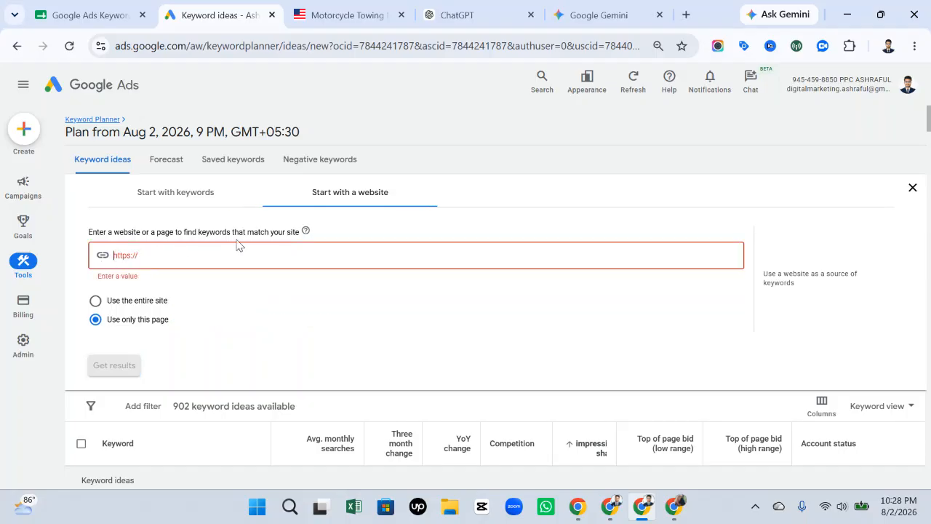
click(912, 188)
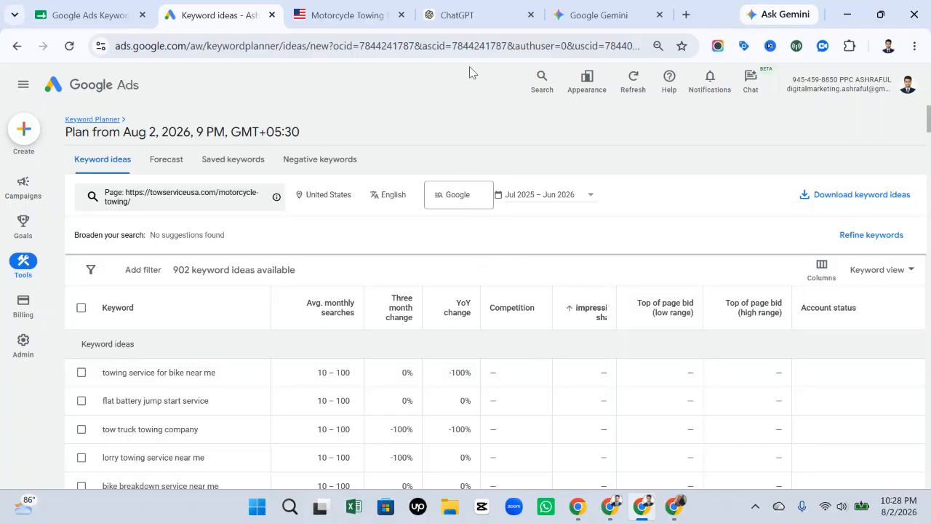
click(475, 27)
click(599, 13)
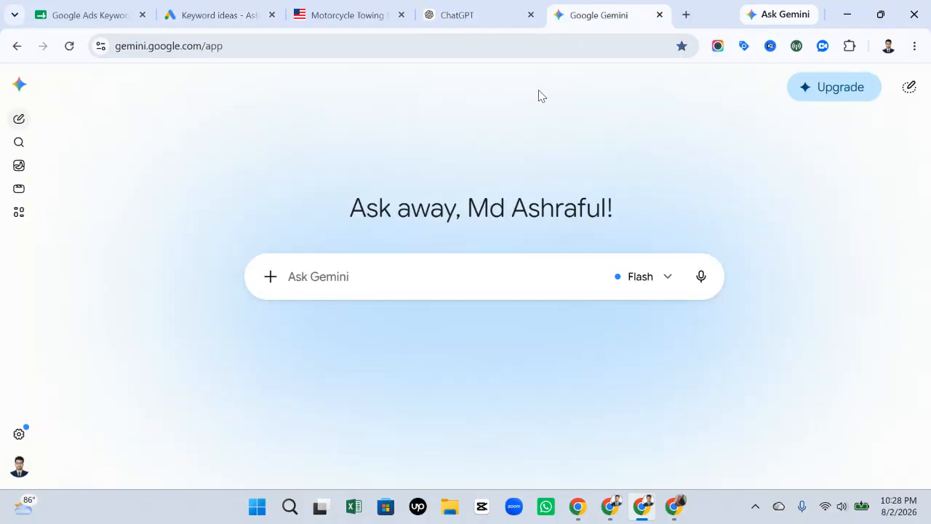
click(479, 18)
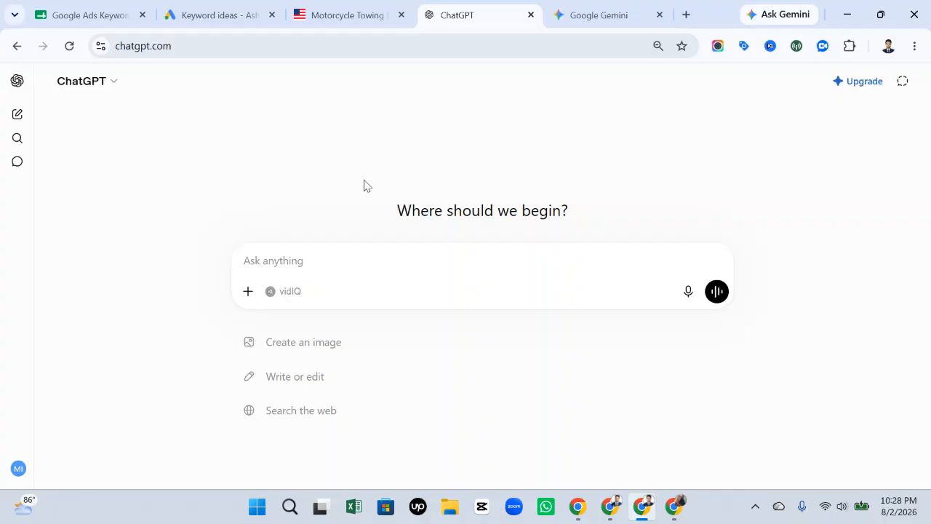
Copy the Tow Service USA motorcycle towing page's URL into a new ChatGPT prompt.
click(328, 14)
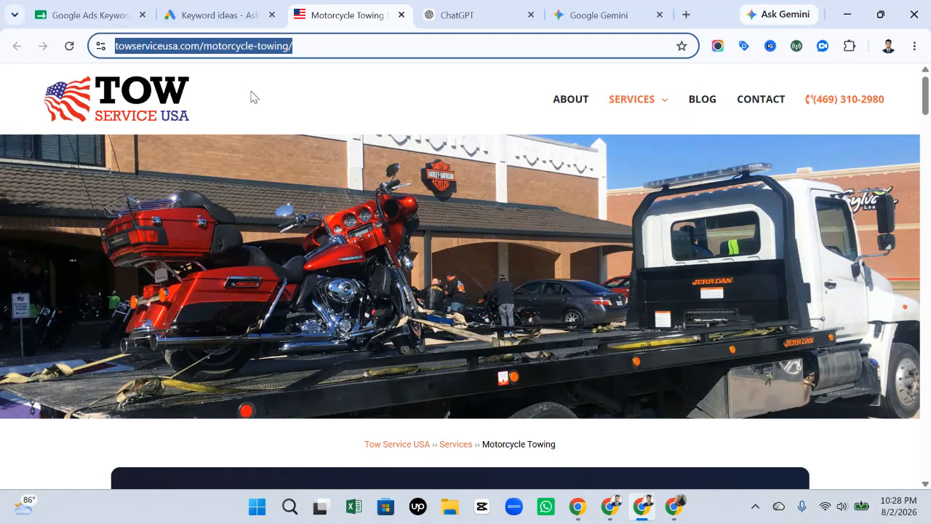
click(368, 47)
key(ctrl+c)
click(484, 9)
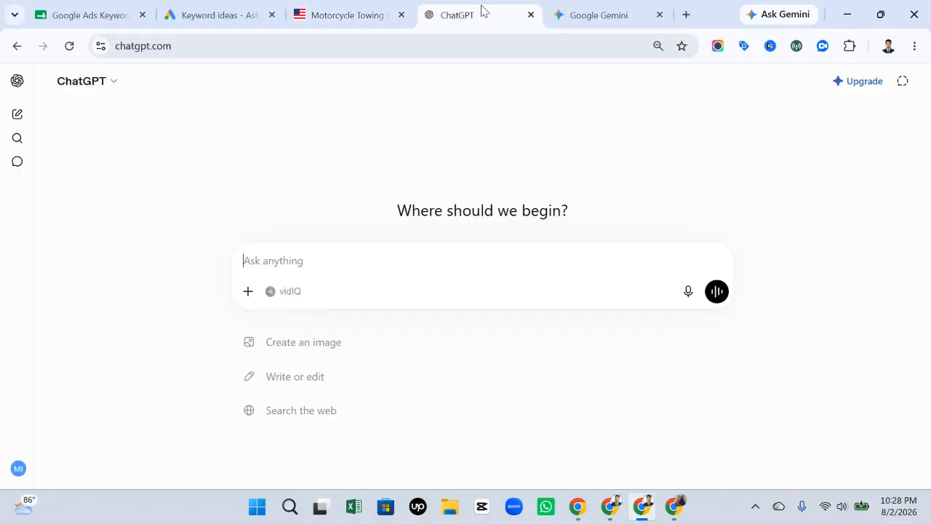
key(ctrl+v)
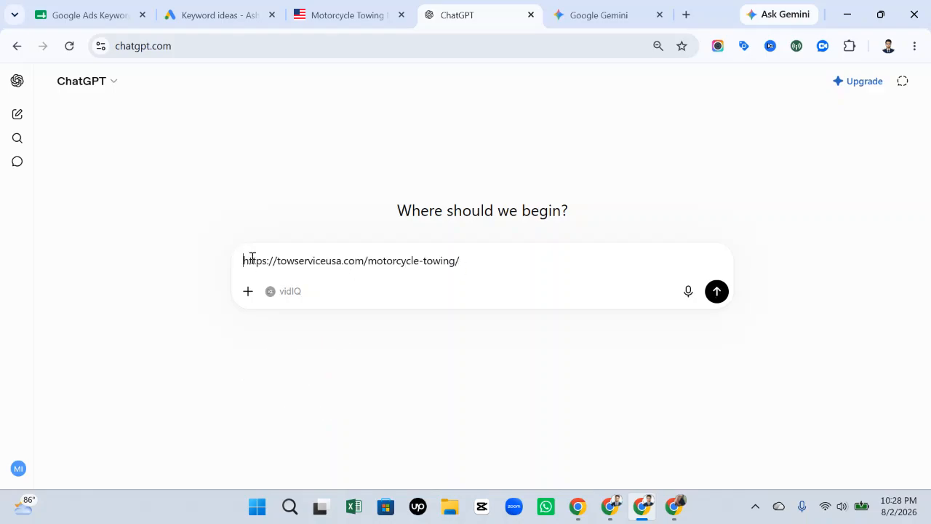
Label the link "Website url -", add the line "campaign - google ads ppc campaign" and send the prompt.
text(Website )
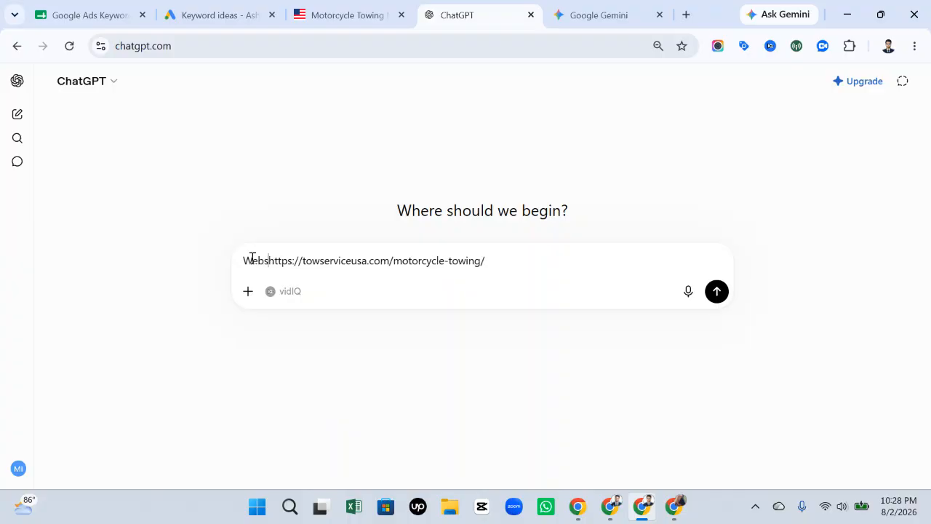
text(url -)
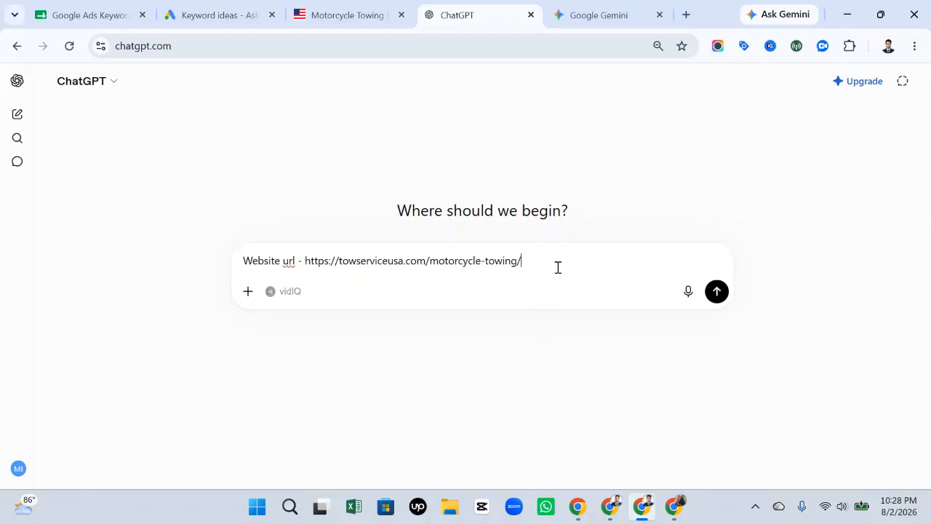
key(shift+Return)
text(campaign - google ads ppc campaign)
key(Return)
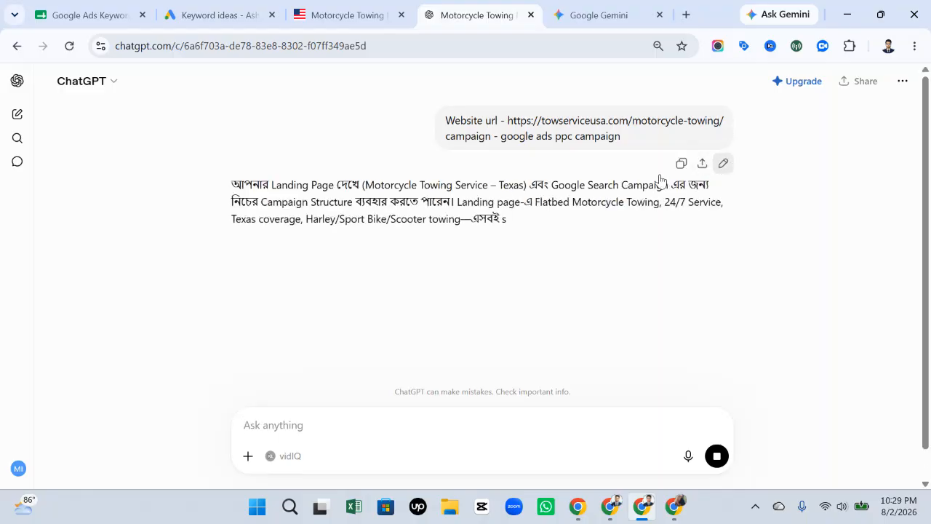
Edit the sent prompt to add the lines "goals - leads and calls" and "location - usa", followed by a blank line.
click(723, 163)
key(shift+Return)
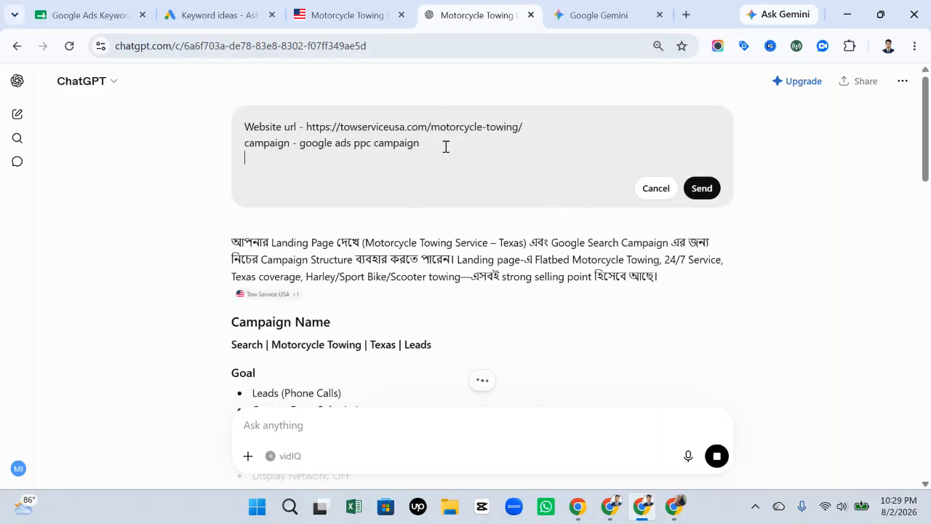
text(goals - leads )
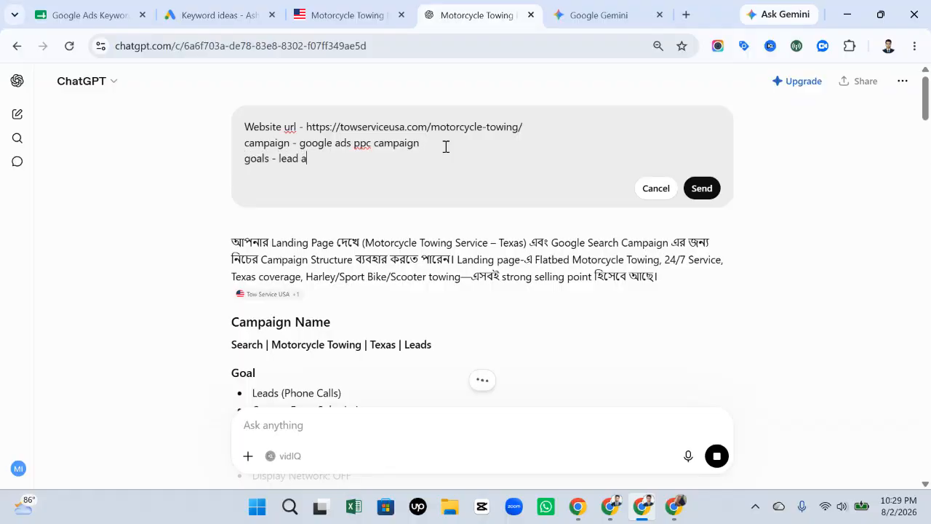
text(and c)
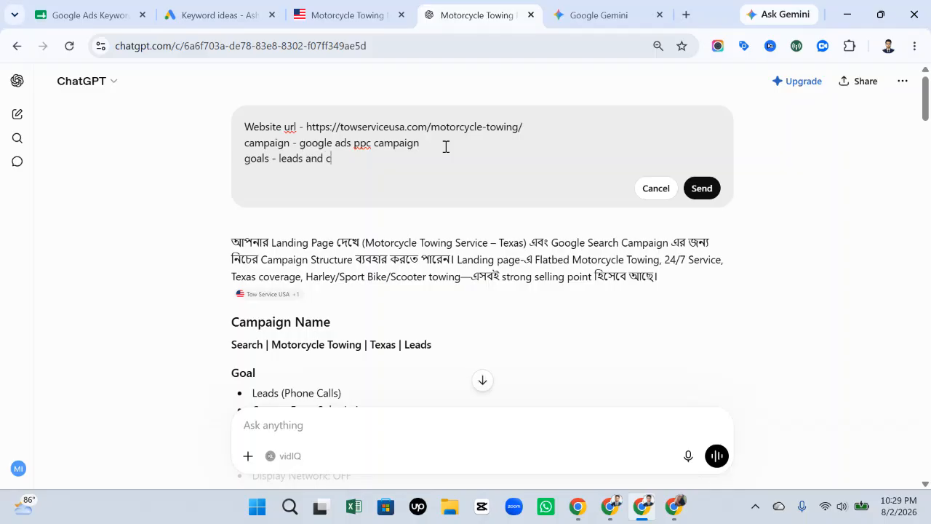
text(alls)
key(shift+Return)
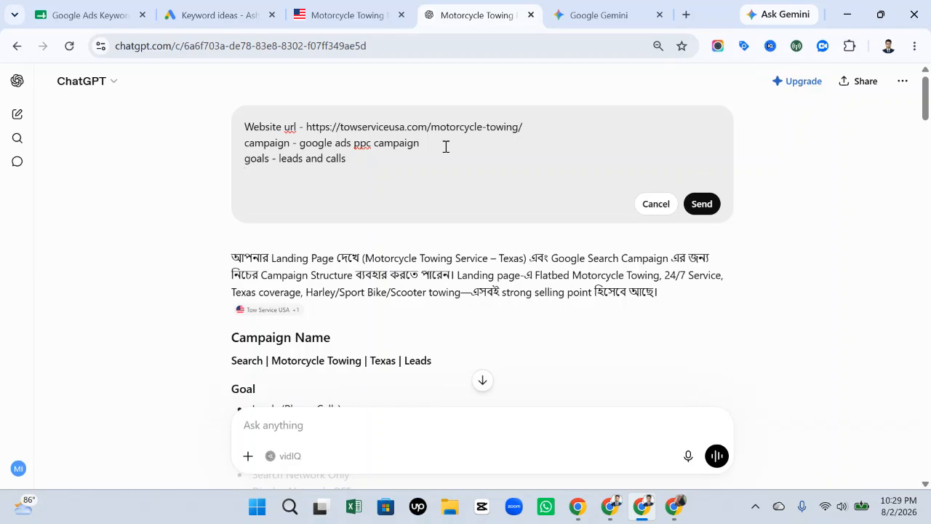
text(location - usa)
key(shift+Return)
key(shift+Return)
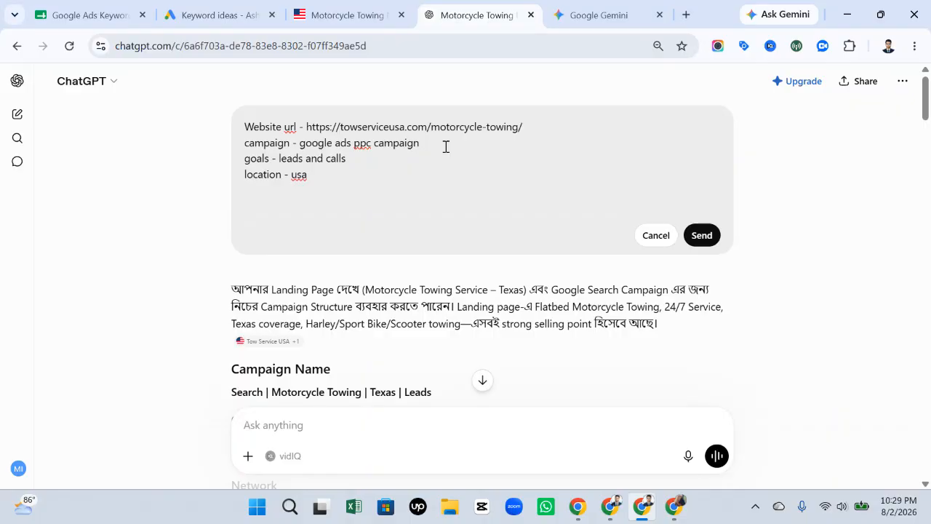
Begin the request paragraph in the prompt with "ami google ads er ppc campaign run korbo, tmi amake ei website er".
text(ami google ads er ppc campaign )
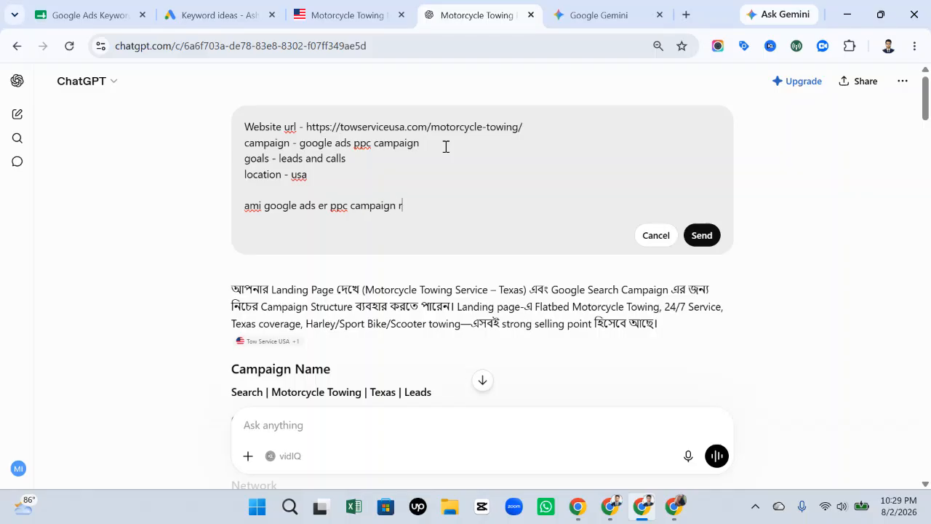
text(run korbo, tmi amake ei)
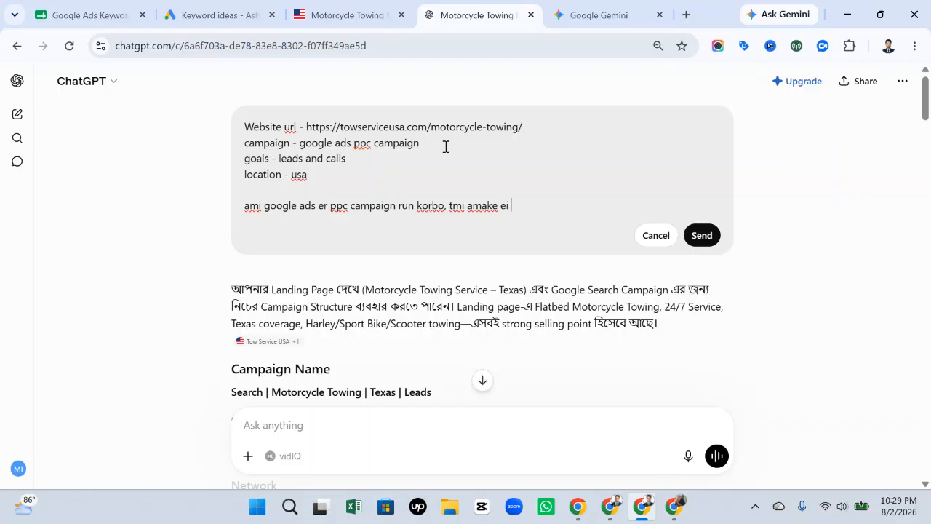
text( website and)
click(363, 174)
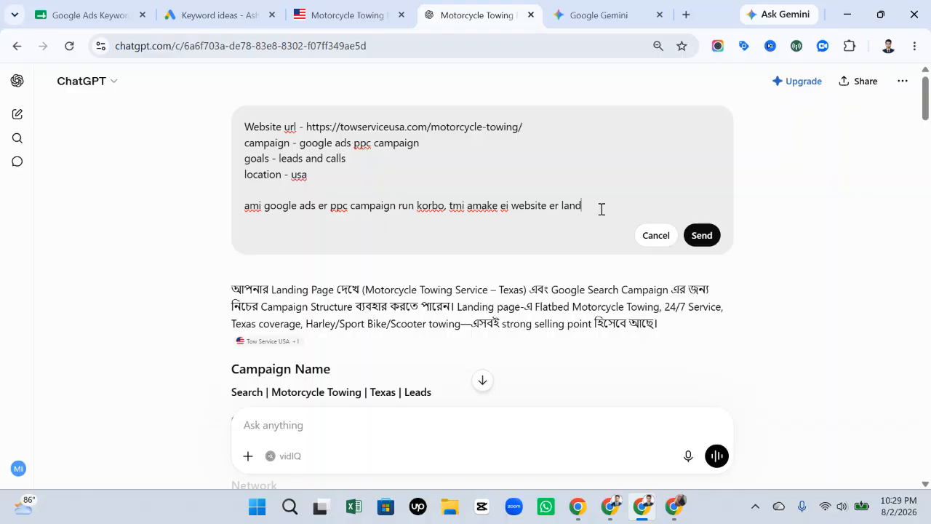
Complete the request with "landing page ta visit kore kicu high buying intention ace amon kicu keyword dew." and start a new line.
text(g page ta visit kore kicu high buying intentio)
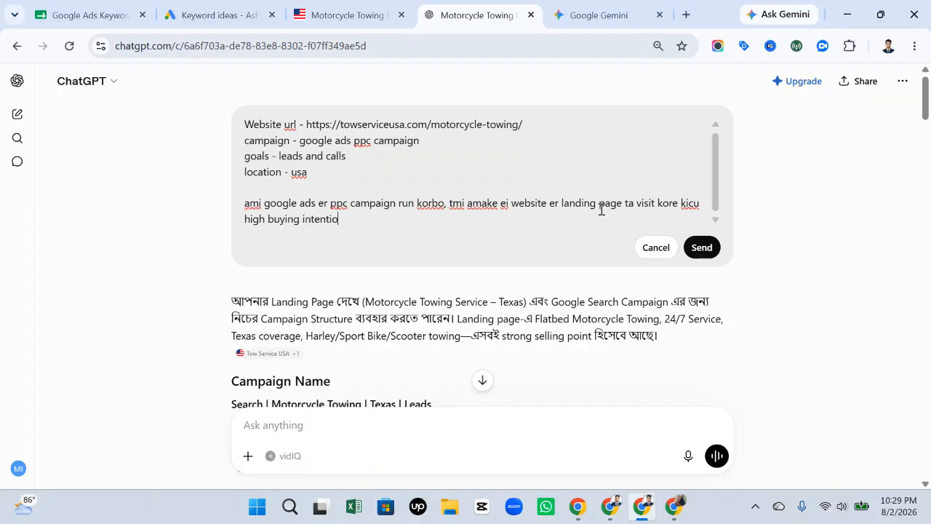
text(keyword dew.)
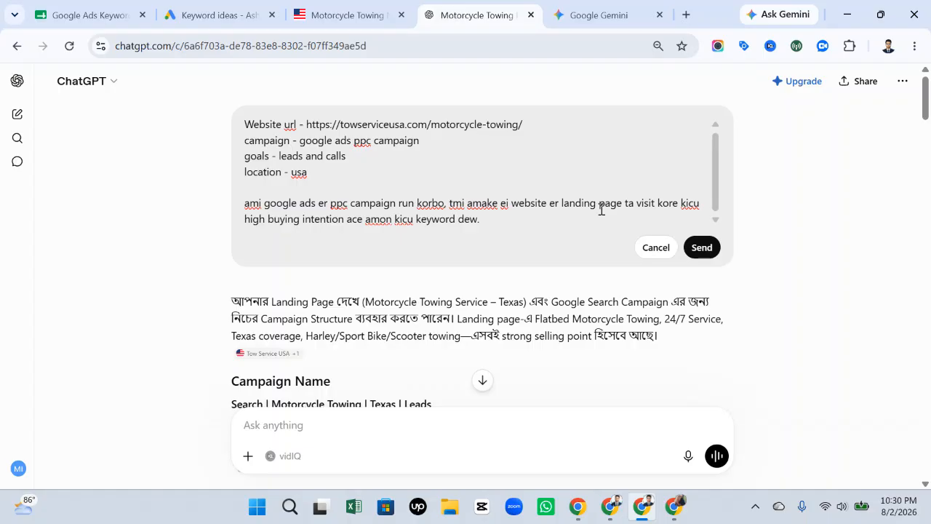
key(shift+Return)
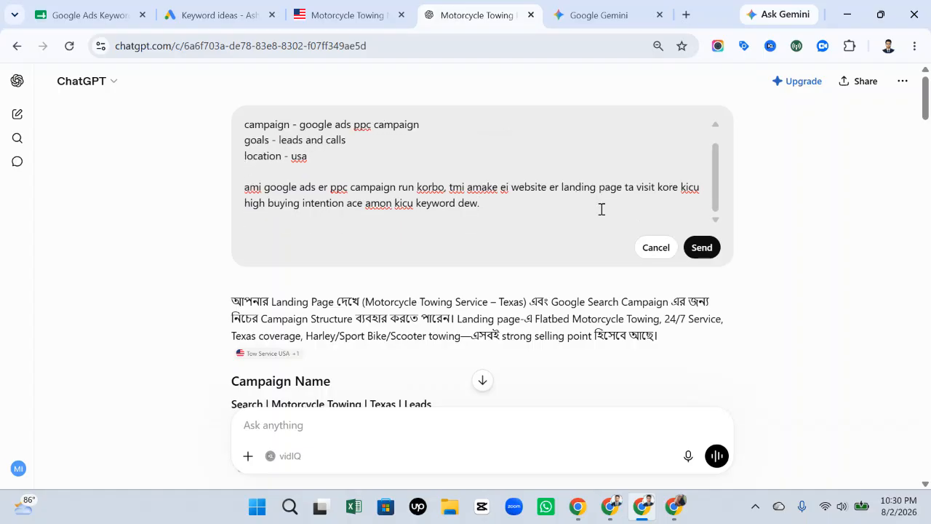
scroll(448, 166, up, 1)
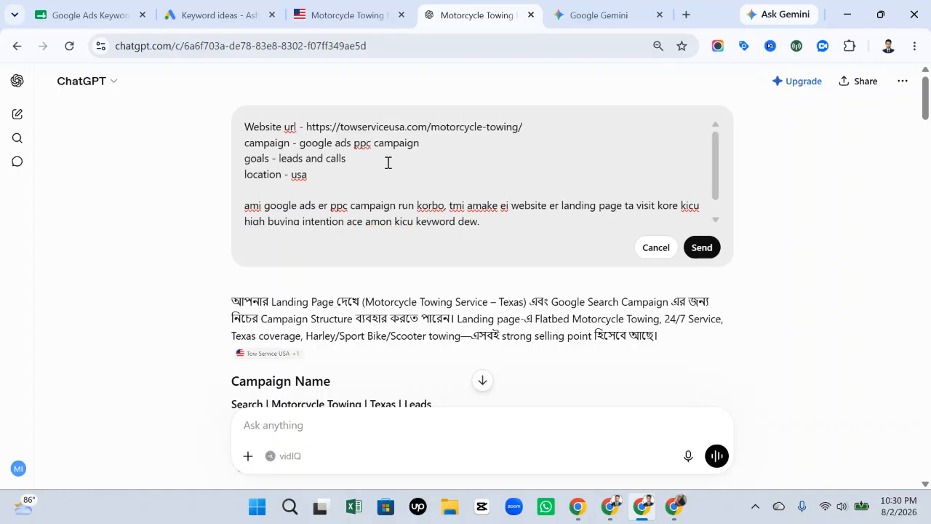
Send the edited prompt with the website, campaign, goals, location and high buying intention keyword request.
drag(304, 127, 521, 131)
click(435, 144)
drag(442, 148, 405, 154)
click(349, 180)
click(702, 248)
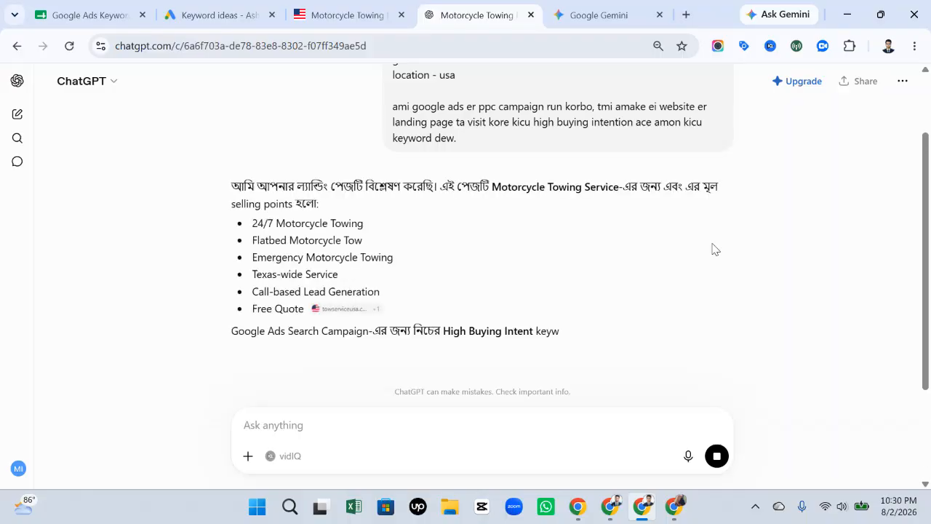
Send the follow-up prompt "just amake tumi final 20 keywords dew" after going through the suggested keyword lists.
scroll(334, 337, down, 1)
scroll(333, 337, down, 2)
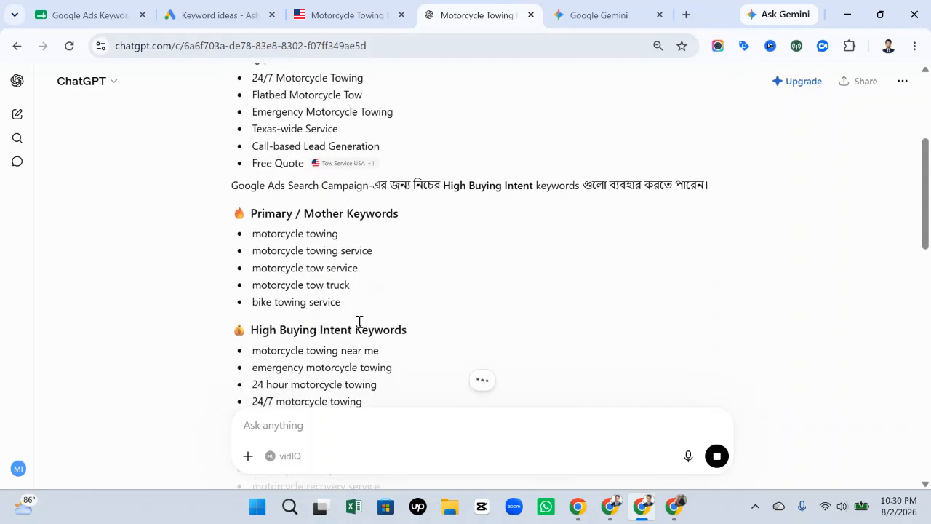
scroll(366, 219, down, 2)
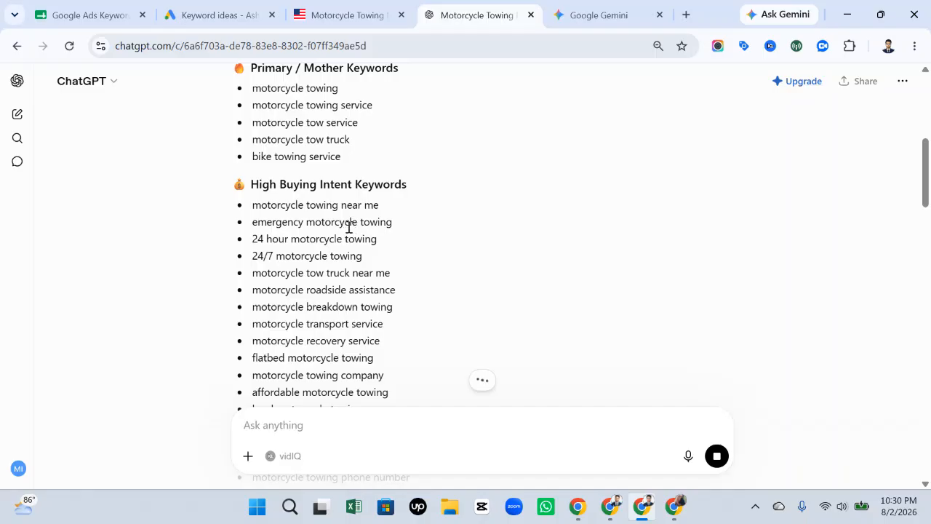
scroll(300, 173, down, 5)
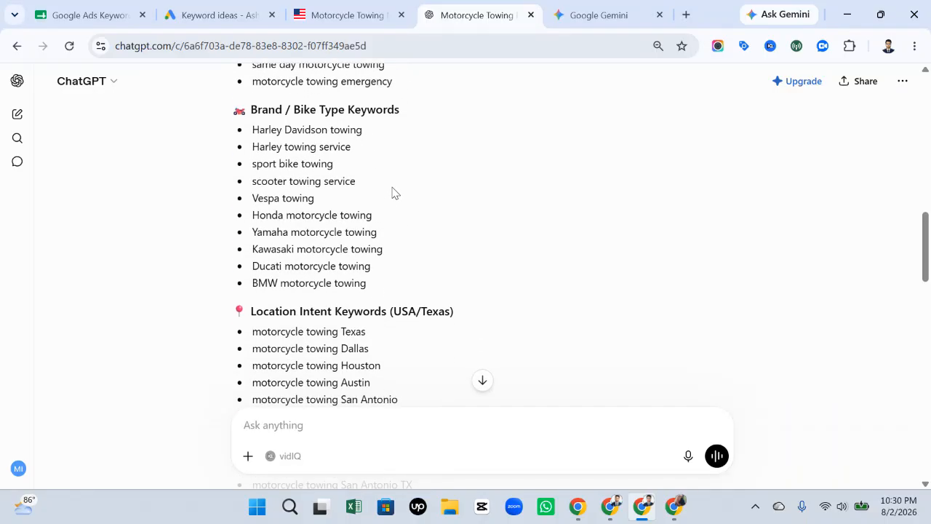
scroll(392, 192, down, 15)
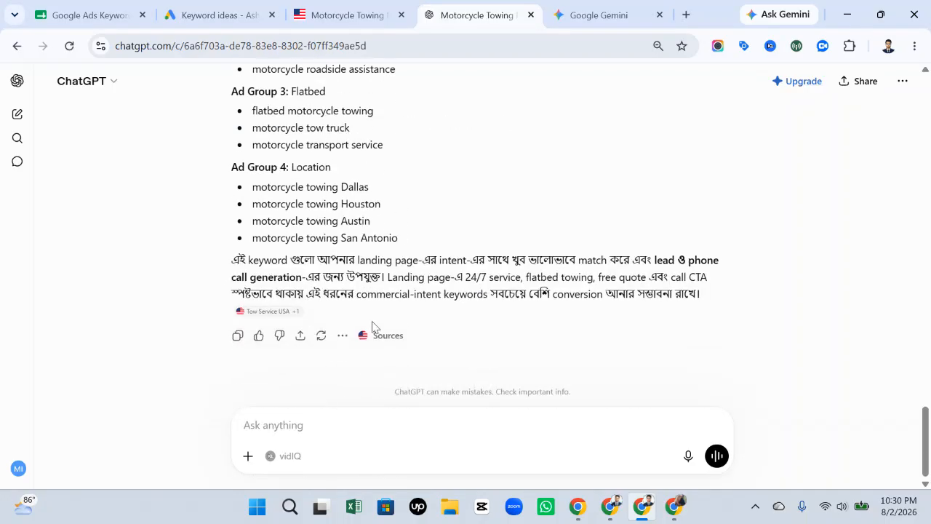
text(just )
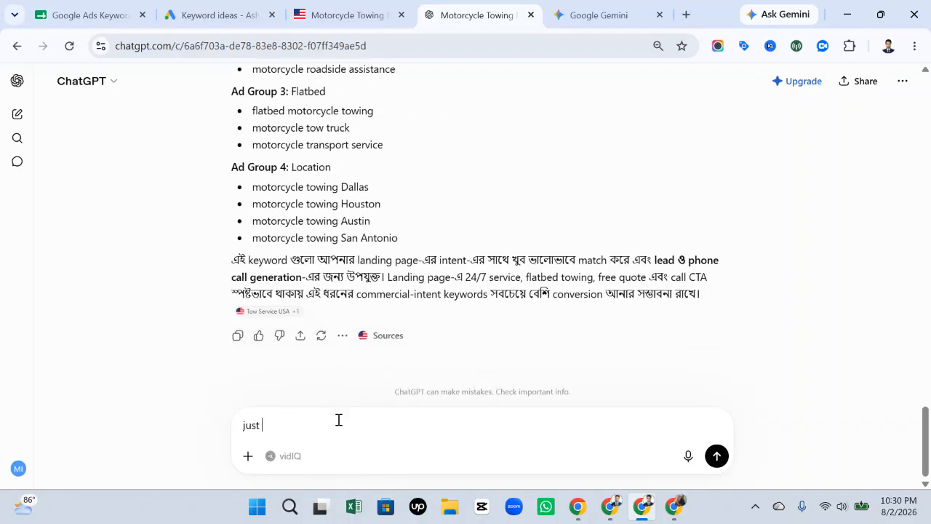
text(amake tumi final 20 keywo)
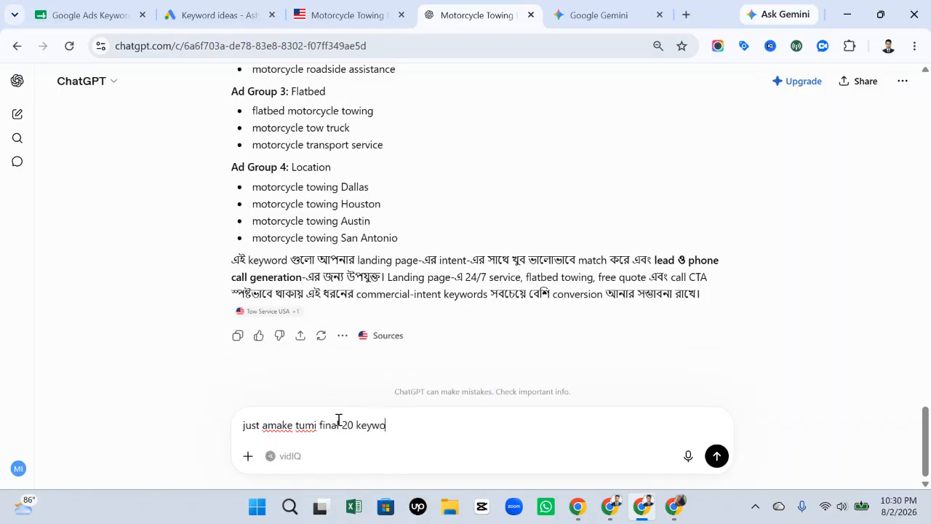
text(rds dew)
key(Return)
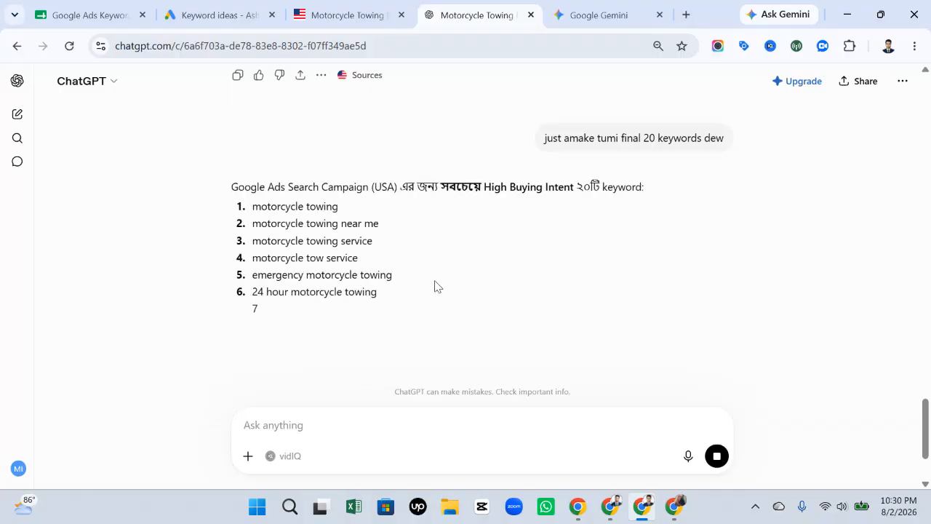
Copy all ten keywords listed under "Top 10 Priority Keywords (Highest Lead Intent)" in the latest reply.
scroll(430, 283, down, 2)
scroll(409, 235, down, 3)
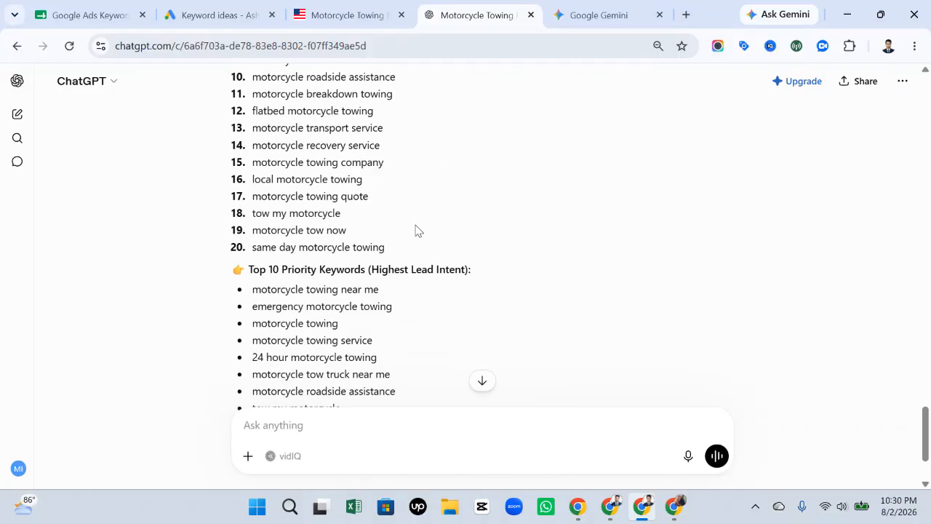
drag(245, 200, 452, 190)
click(515, 214)
scroll(517, 219, down, 1)
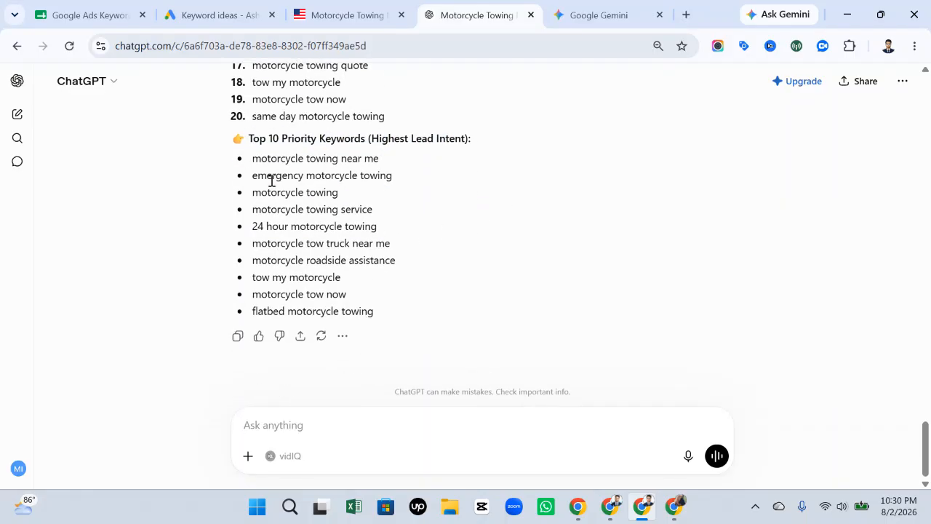
drag(256, 159, 380, 320)
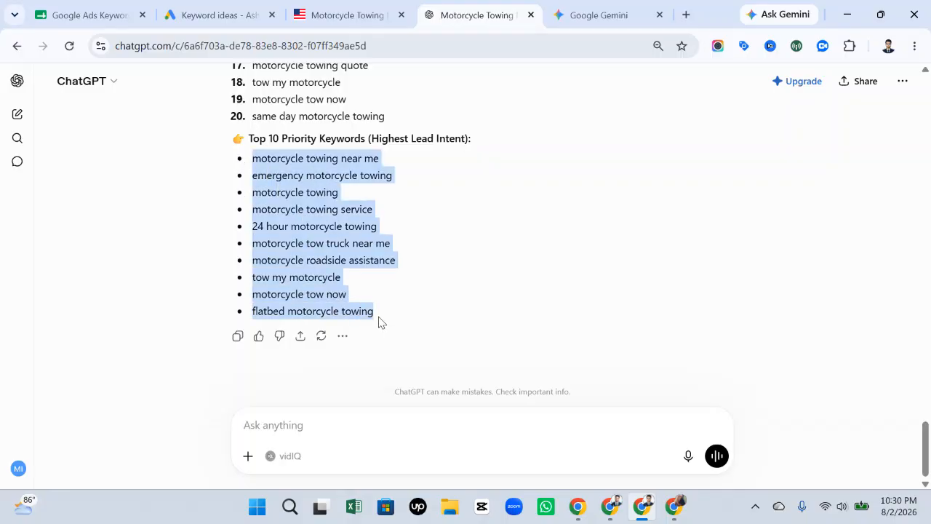
right_click(309, 211)
click(355, 225)
right_click(294, 187)
click(339, 203)
click(597, 14)
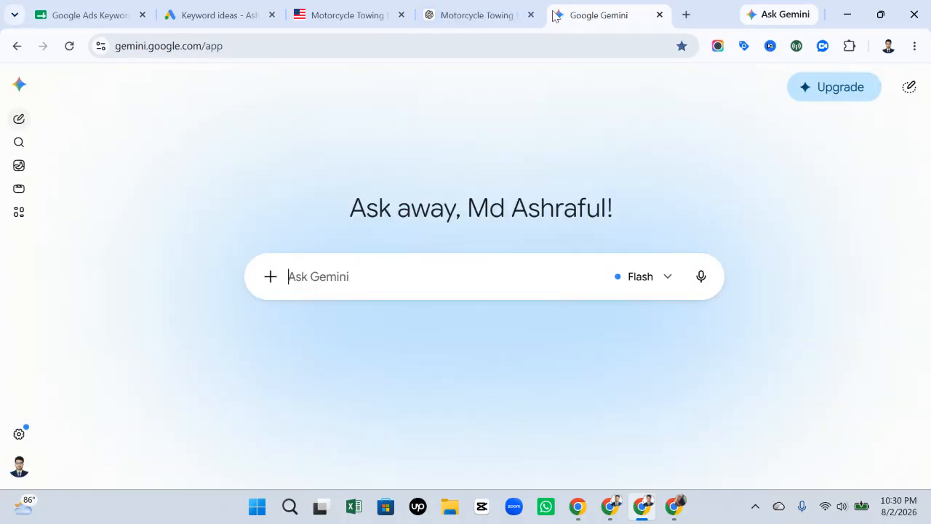
click(482, 14)
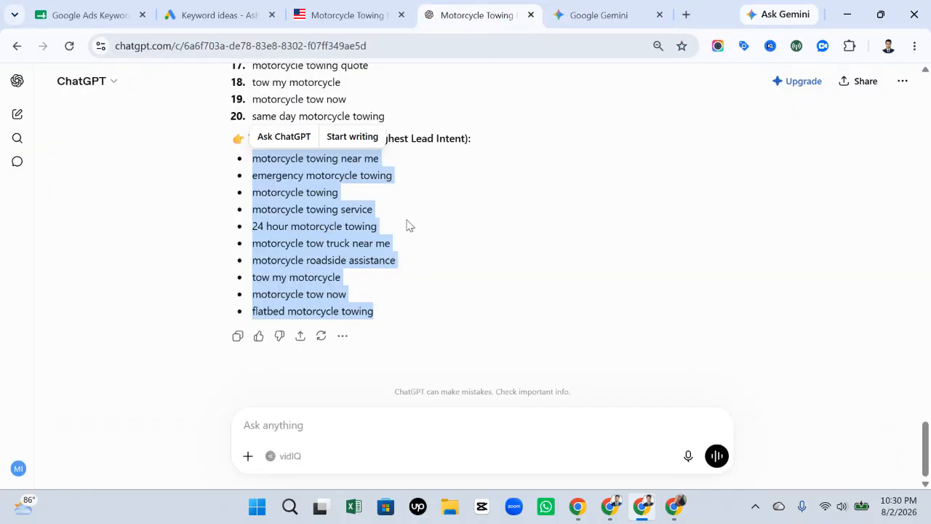
right_click(340, 181)
click(354, 187)
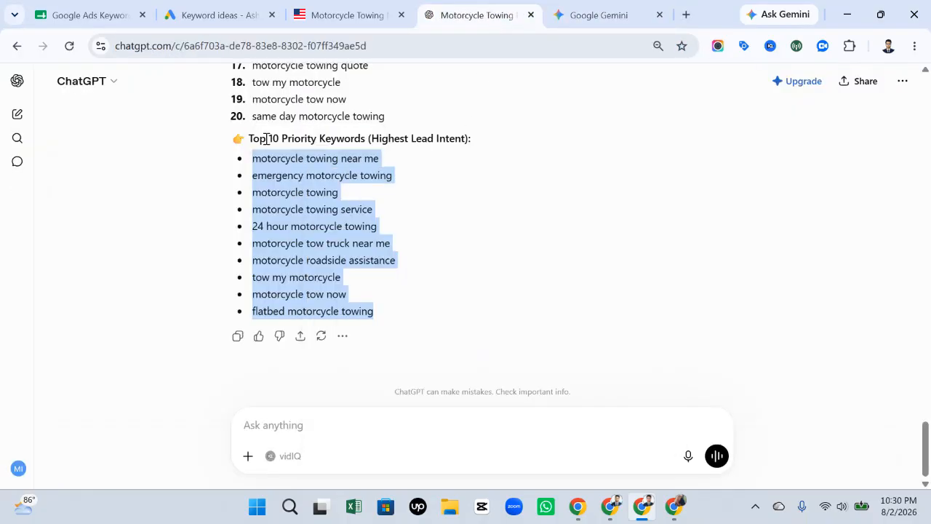
Switch to Google Ads Keyword Planner and paste the copied keywords into a new search that starts with keywords.
click(216, 27)
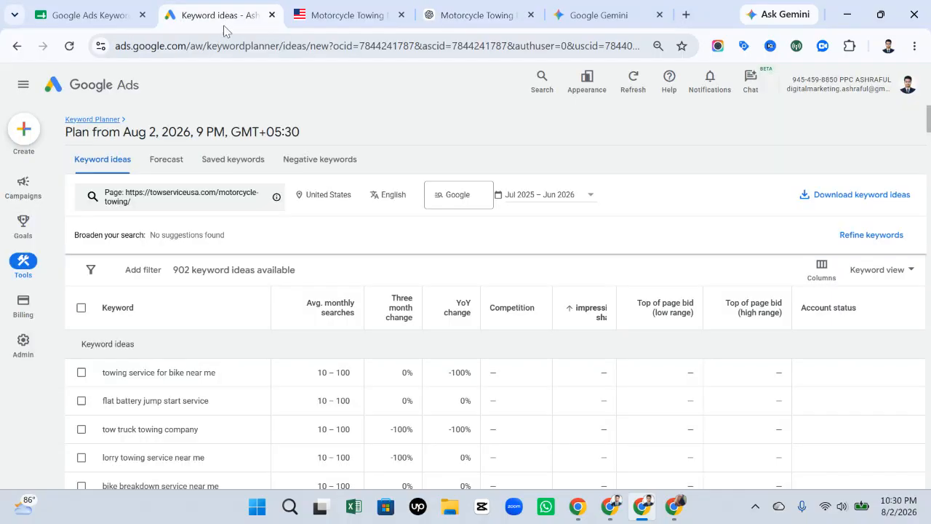
click(149, 209)
click(164, 201)
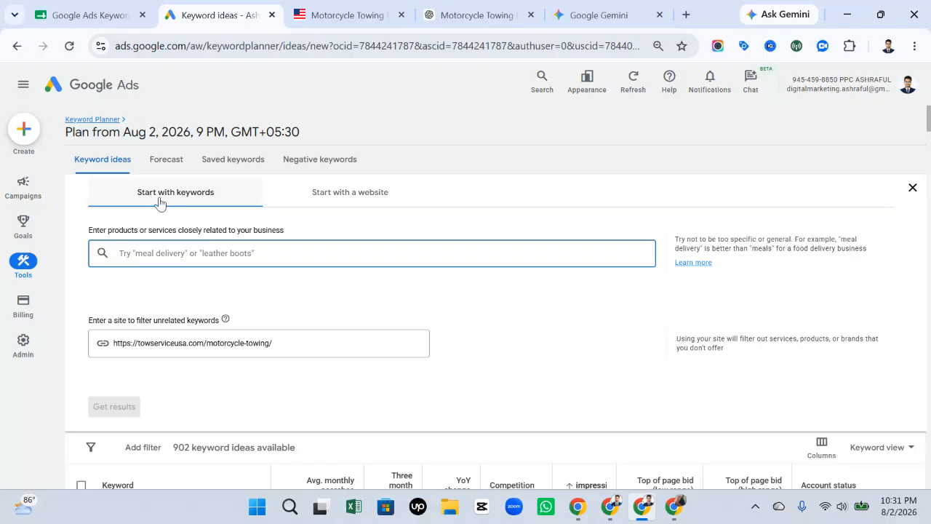
right_click(172, 253)
click(224, 249)
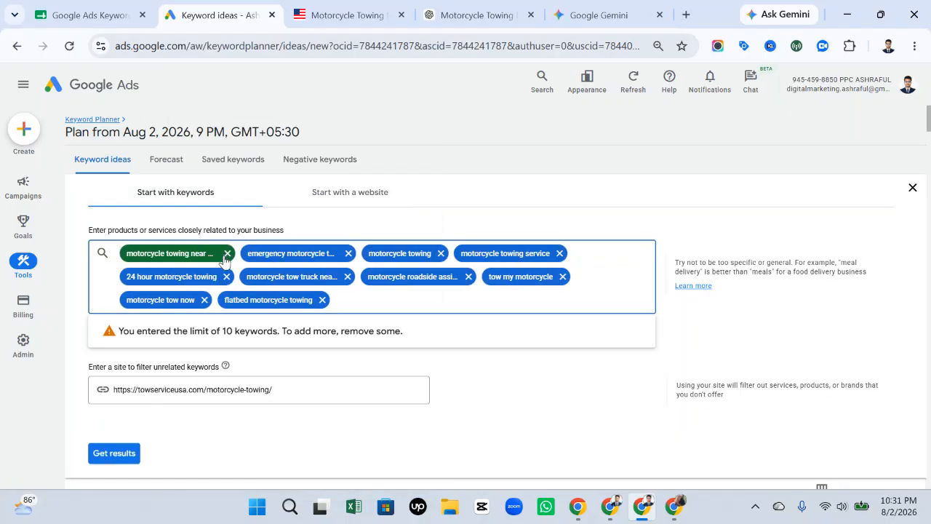
Remove "flatbed motorcycle towing" from the search keywords and get the results.
click(323, 300)
scroll(356, 338, down, 1)
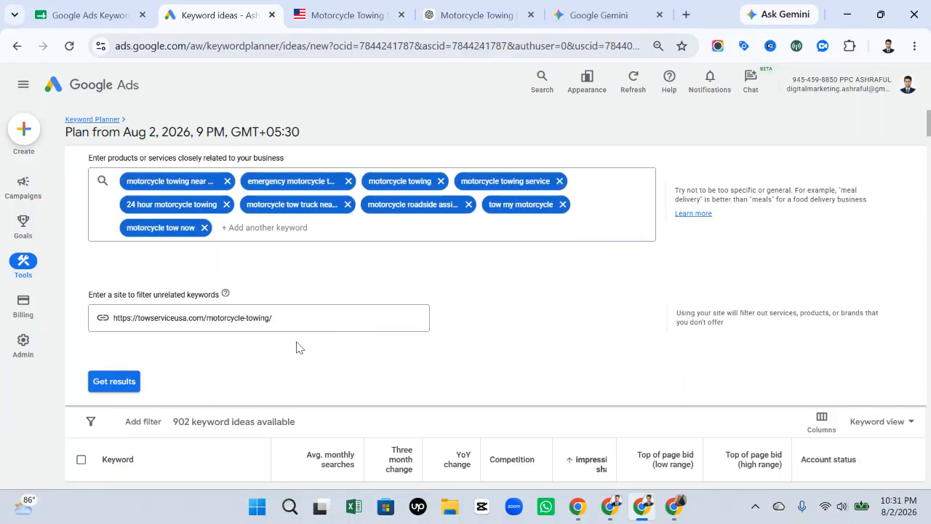
scroll(218, 339, down, 1)
click(133, 312)
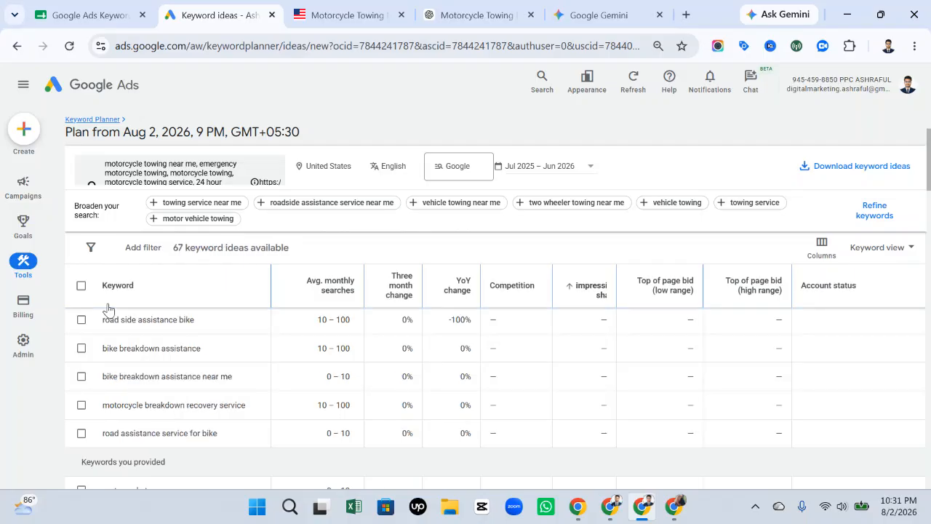
Select the keyword text "emergency motorcycle towing" in the Keyword Planner results.
scroll(408, 332, down, 2)
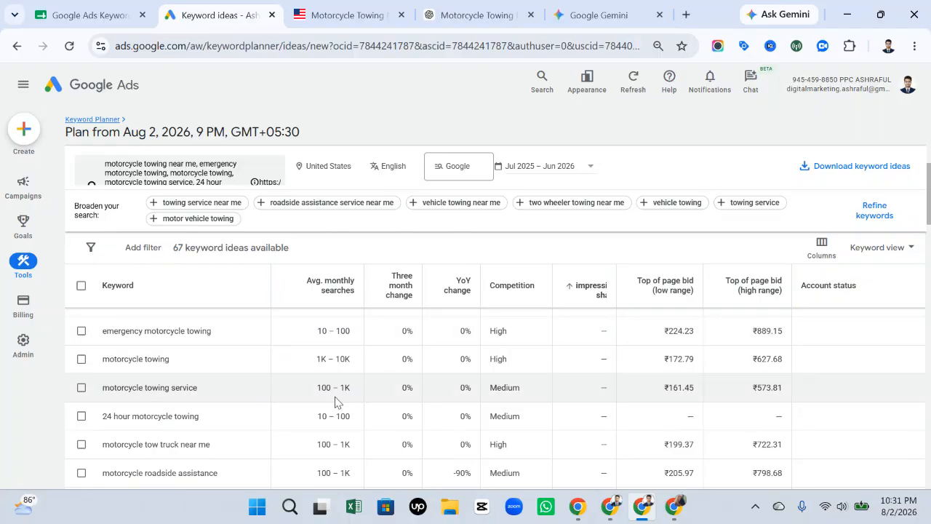
scroll(477, 390, up, 2)
scroll(561, 381, down, 2)
drag(95, 335, 218, 333)
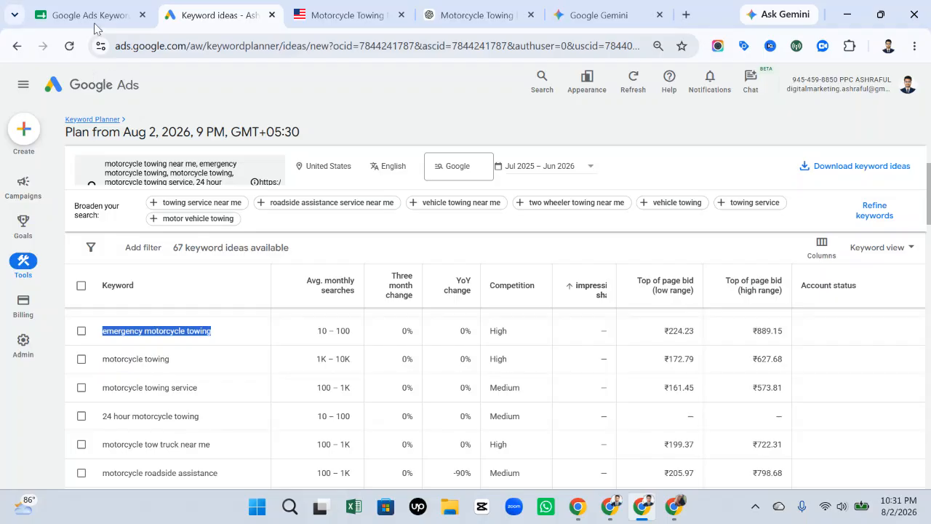
key(ctrl+shift+Tab)
right_click(267, 285)
click(323, 258)
click(432, 284)
click(376, 297)
key(Delete)
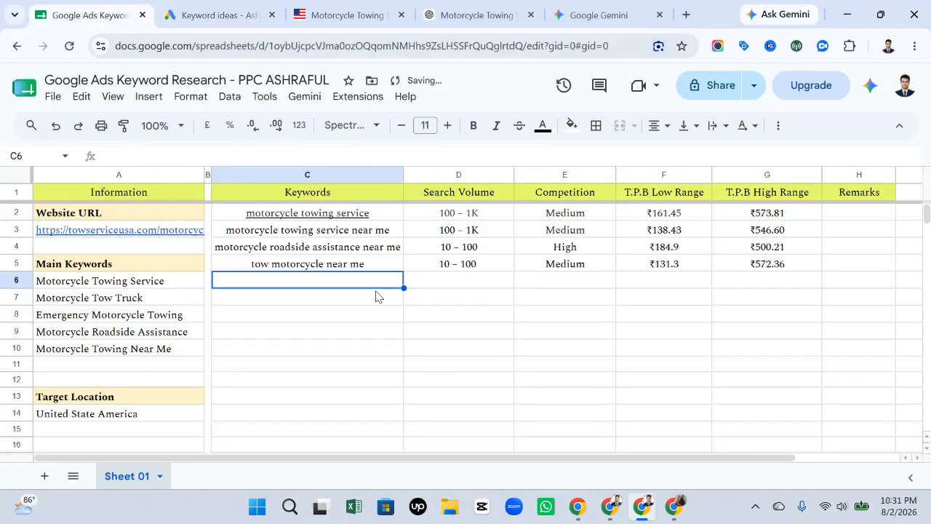
key(ctrl+Tab)
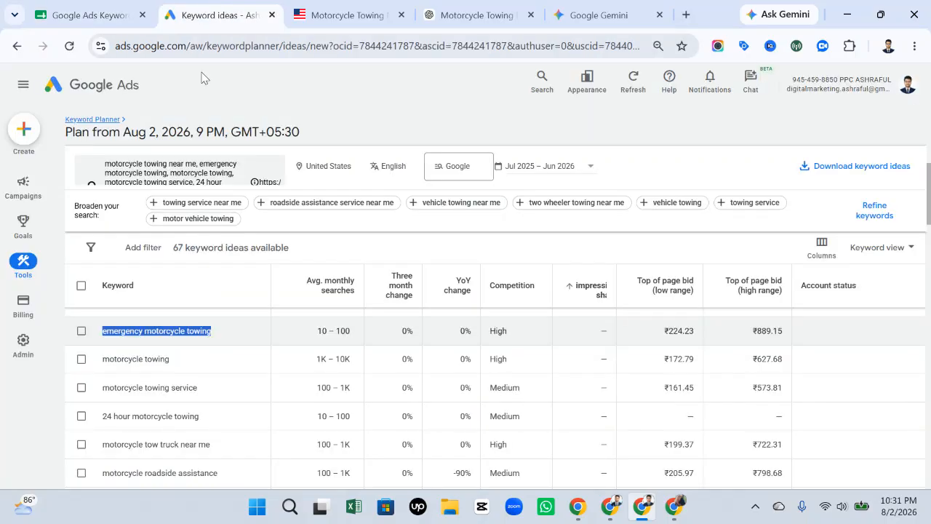
Copy "emergency motorcycle towing" from Keyword Planner into cell C6 of the keyword research sheet.
right_click(201, 333)
click(295, 76)
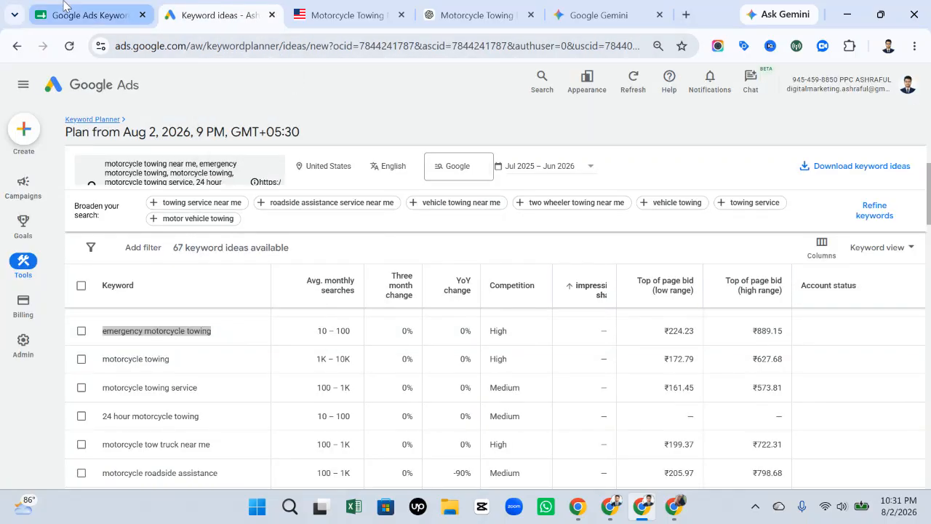
click(87, 15)
click(344, 250)
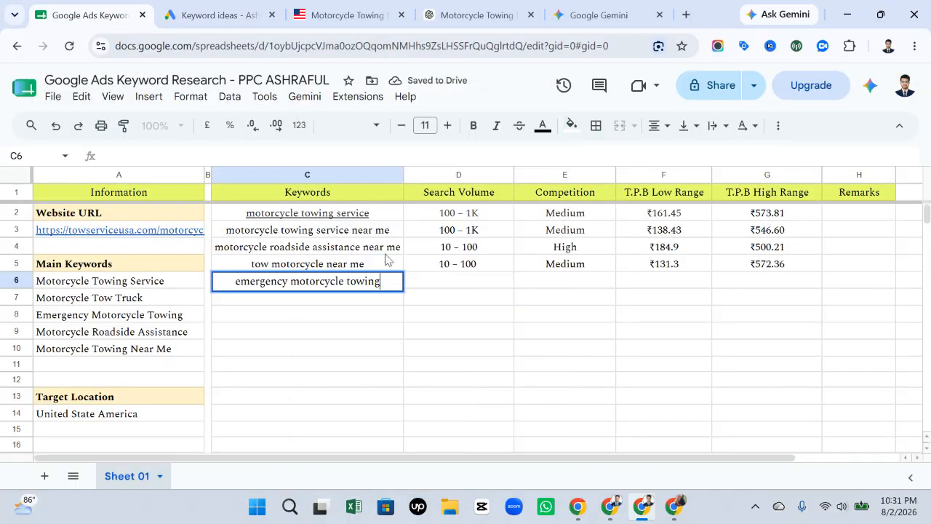
Copy the average monthly searches of "emergency motorcycle towing", 10 – 100, into Search Volume cell D6.
click(451, 285)
click(218, 15)
drag(315, 331, 351, 331)
key(ctrl+1)
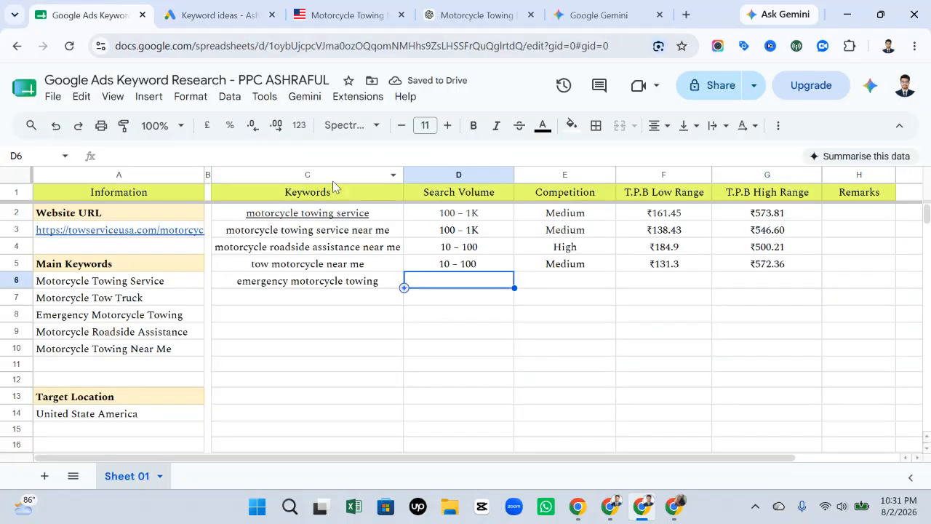
right_click(444, 280)
click(451, 250)
Copy both top of page bids of "emergency motorcycle towing" into F6 and keep only the low bid ₹224.23 there.
key(ctrl+2)
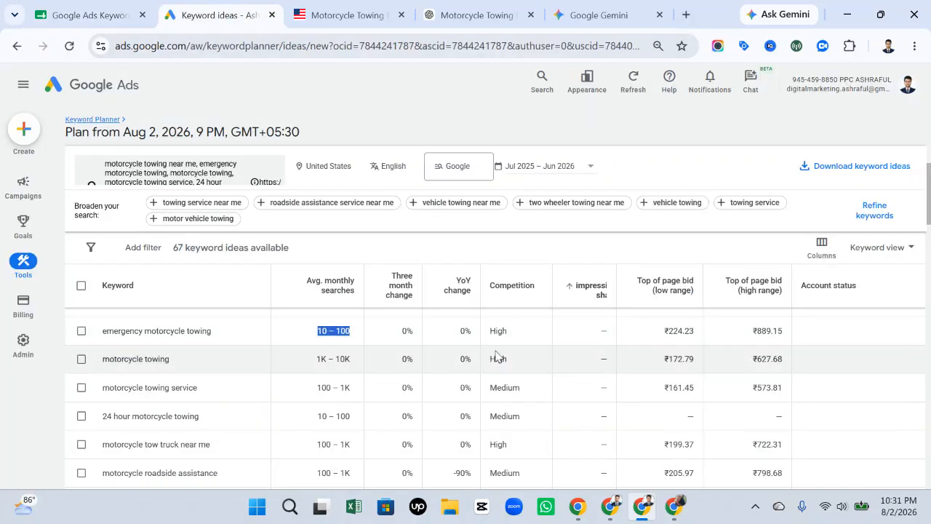
drag(663, 331, 792, 337)
key(ctrl+c)
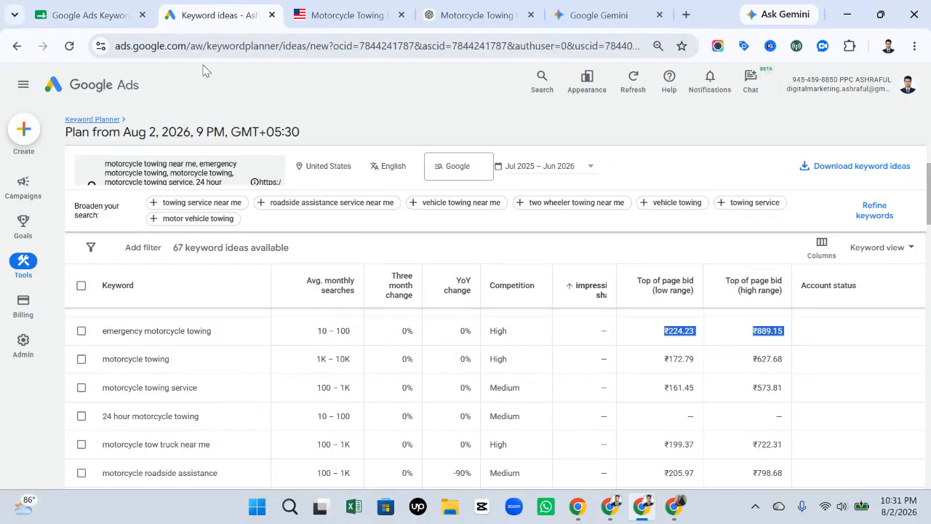
key(ctrl+1)
click(653, 279)
double_click(653, 279)
right_click(653, 279)
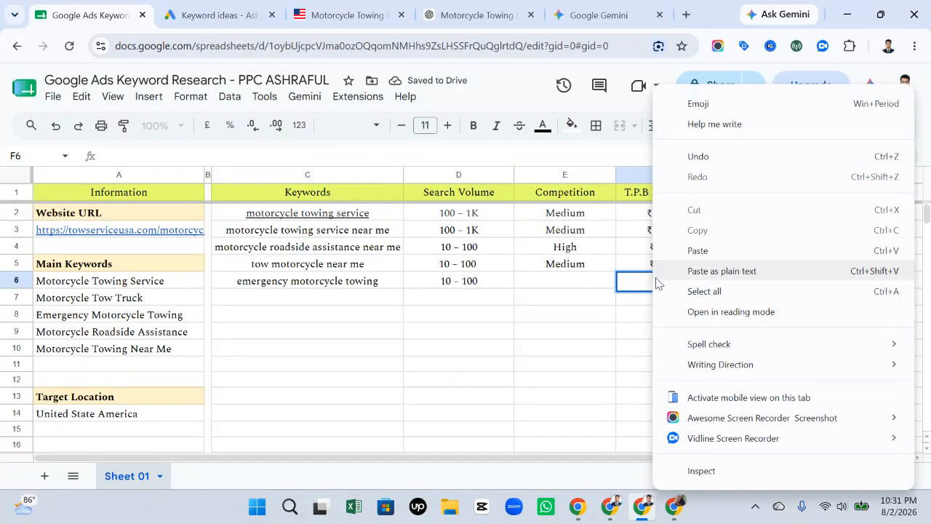
click(691, 247)
drag(681, 300, 613, 305)
key(BackSpace)
key(BackSpace)
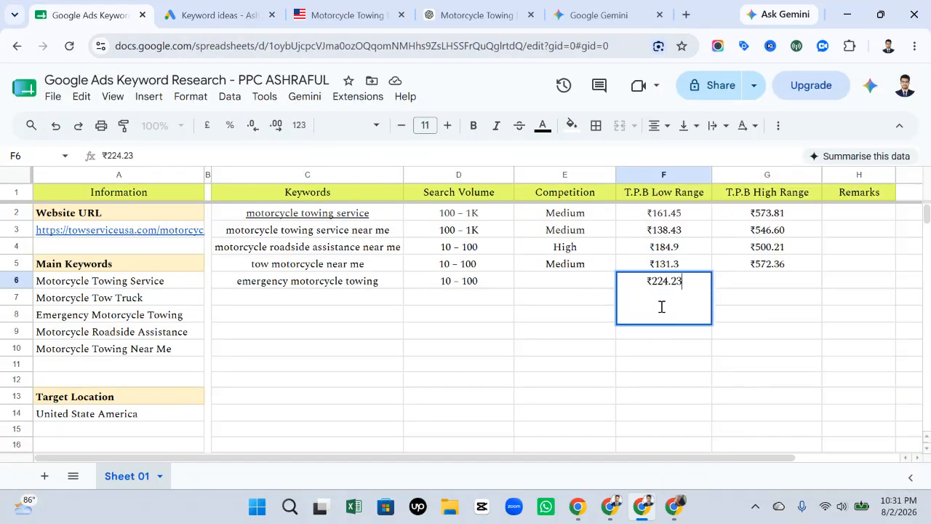
Paste the high range bid ₹889.15 into cell G6 of the "emergency motorcycle towing" row.
double_click(762, 291)
right_click(768, 285)
click(610, 120)
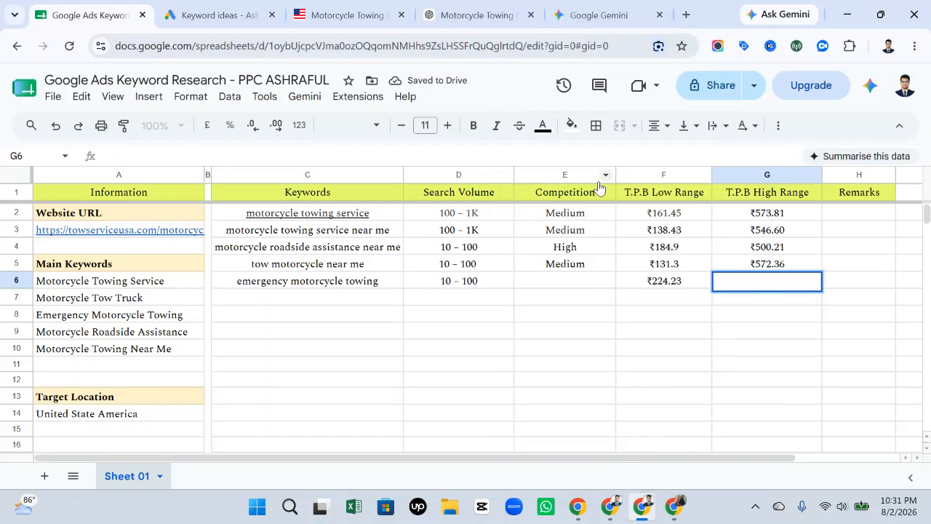
right_click(746, 293)
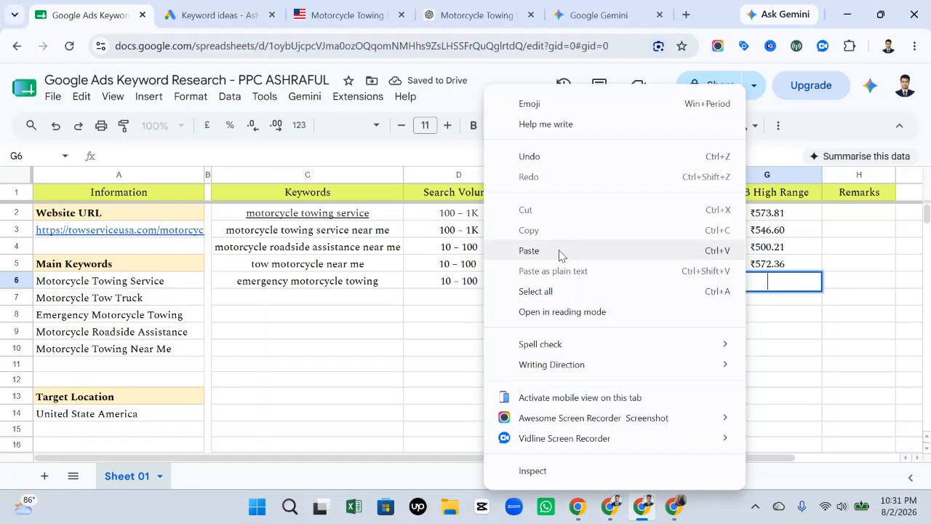
click(561, 251)
Fill Competition cell E6 with "High" by copying the value from cell E4.
click(536, 279)
click(597, 247)
key(ctrl+c)
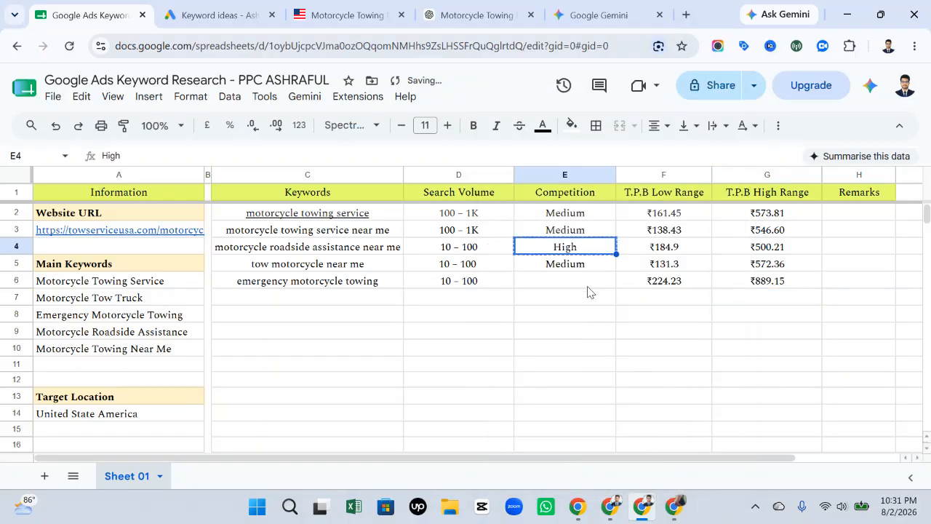
click(589, 284)
key(ctrl+v)
Copy the keyword "24 hour motorcycle towing" from the Keyword Planner ideas into Keywords cell C7 of the sheet.
click(319, 300)
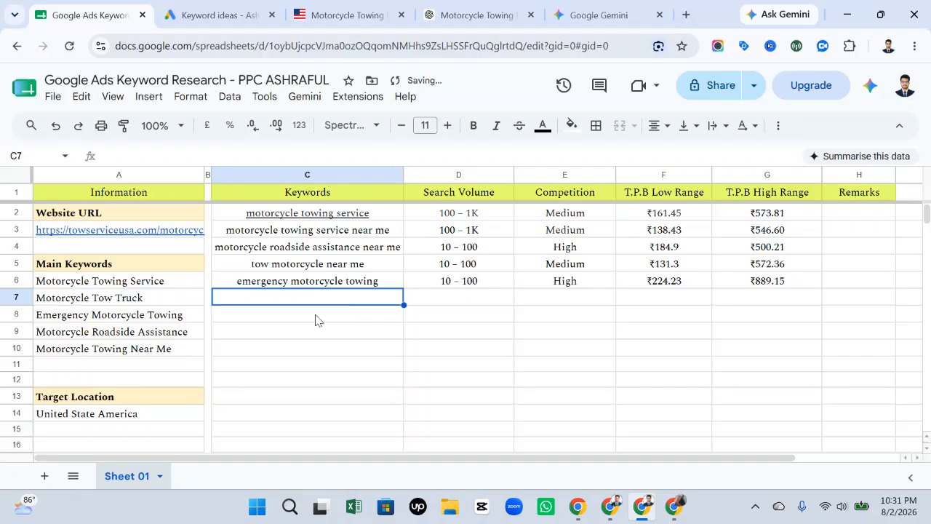
click(218, 15)
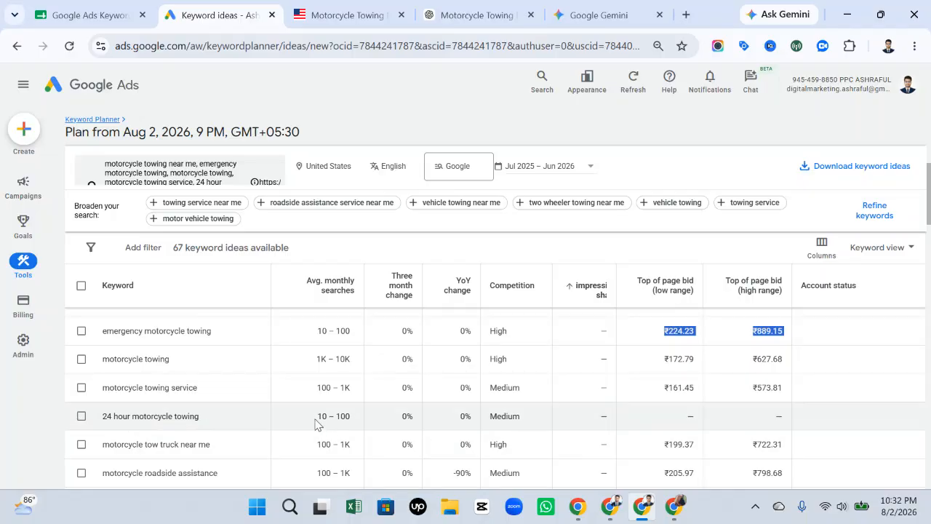
drag(316, 419, 357, 422)
click(201, 414)
drag(204, 424, 87, 426)
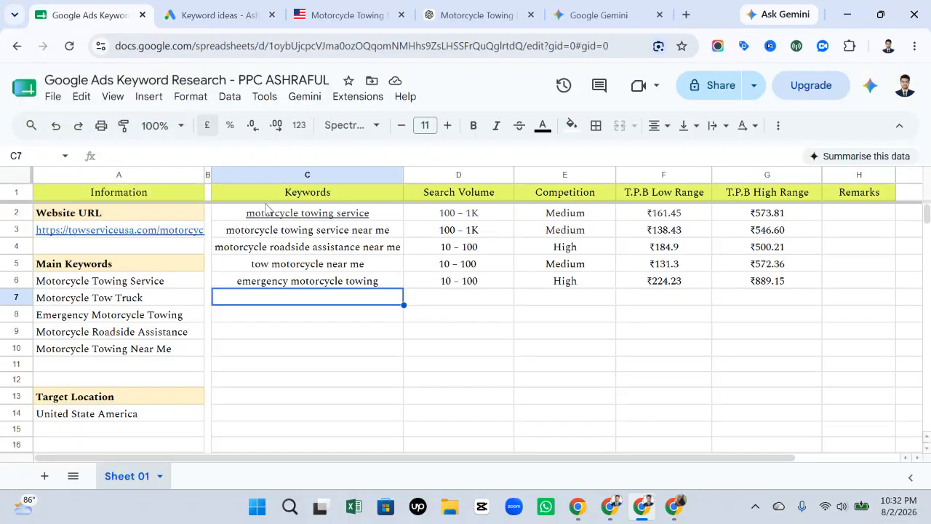
click(95, 13)
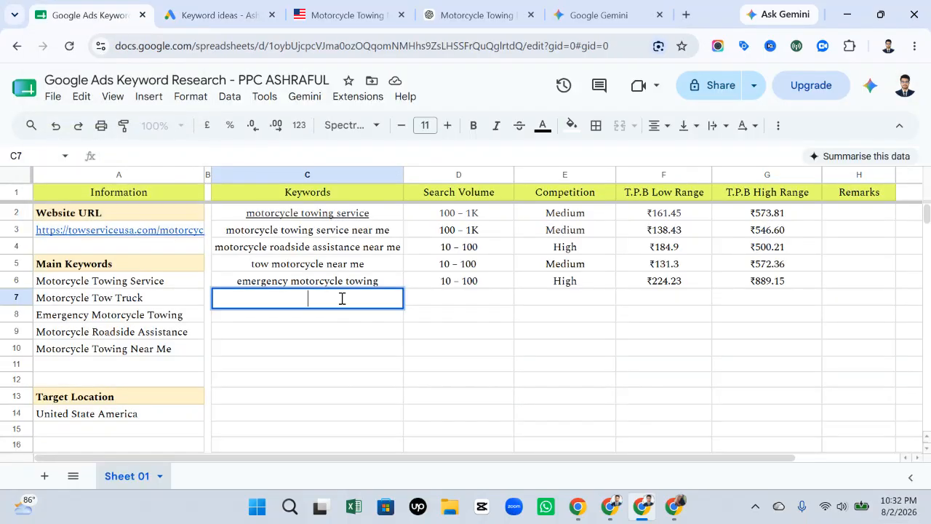
right_click(342, 298)
click(381, 250)
Left-align the Keywords cells C2:C14.
click(368, 216)
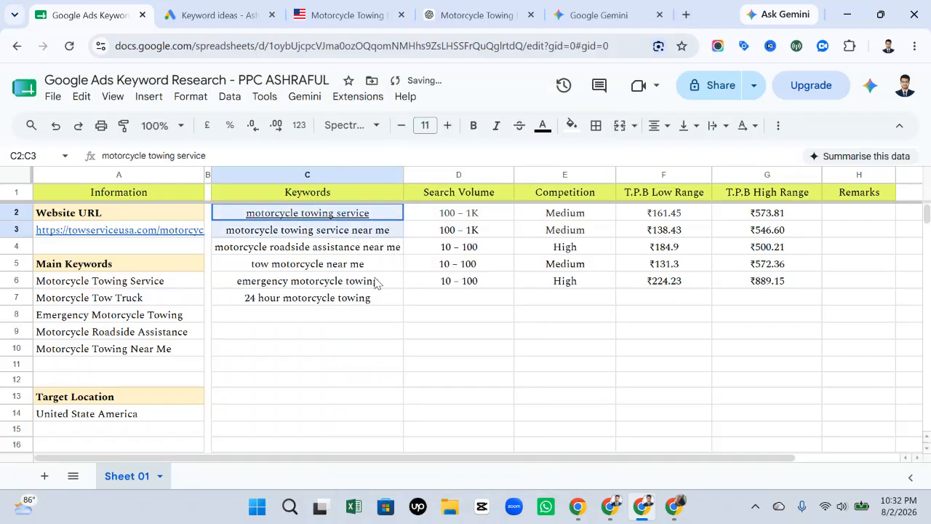
shift+click(374, 412)
click(656, 125)
click(657, 152)
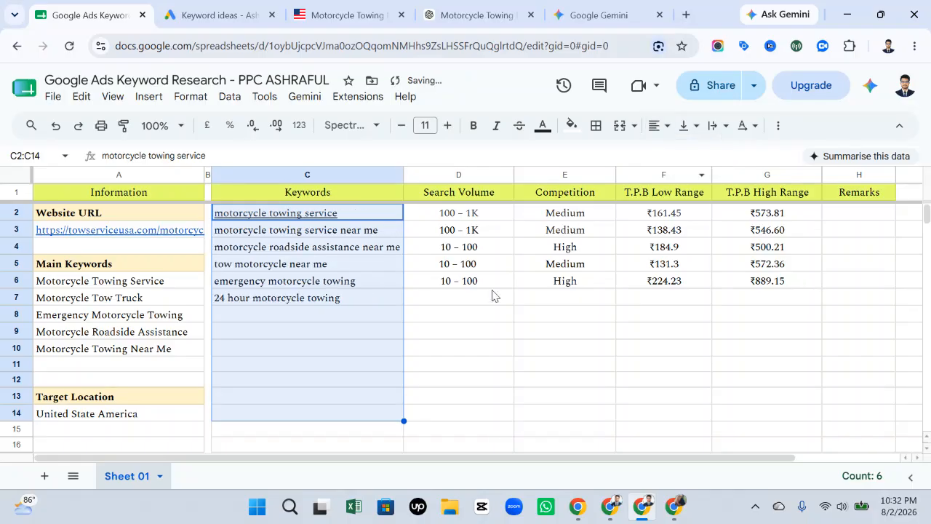
Check the average monthly searches of "24 hour motorcycle towing" and fill Search Volume cell D7 by extending D6 down one row.
click(411, 295)
click(222, 15)
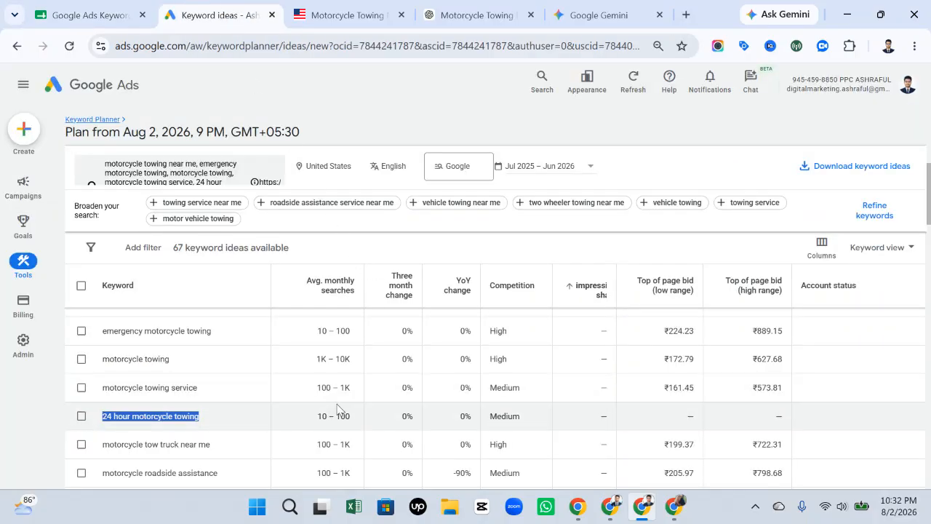
drag(317, 412, 368, 411)
key(ctrl+Page_Up)
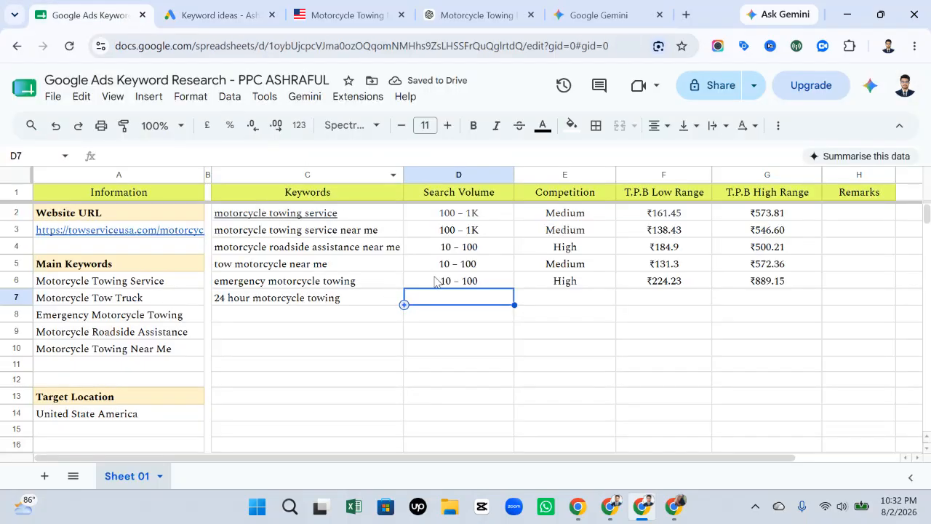
click(525, 284)
click(509, 284)
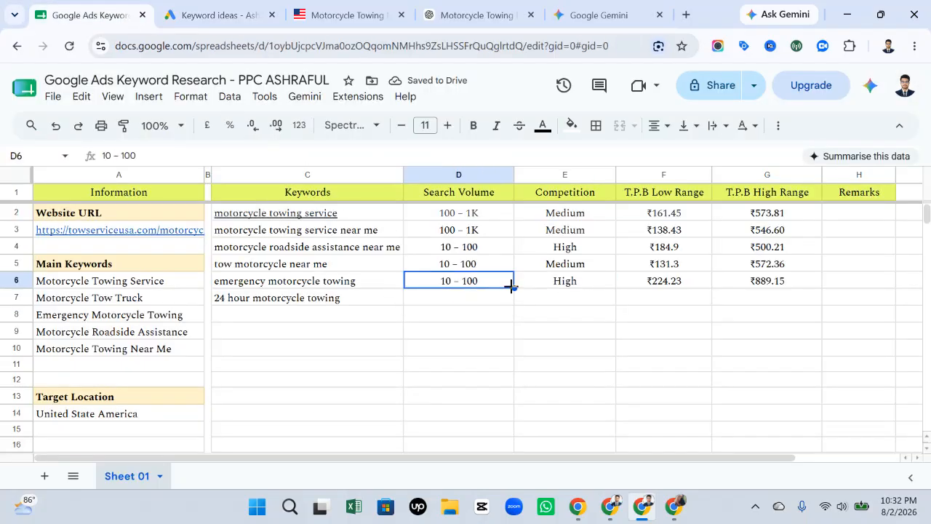
drag(513, 288, 490, 306)
Check the Keyword Planner row of "24 hour motorcycle towing" and copy "Medium" from E5 into Competition cell E7.
click(569, 304)
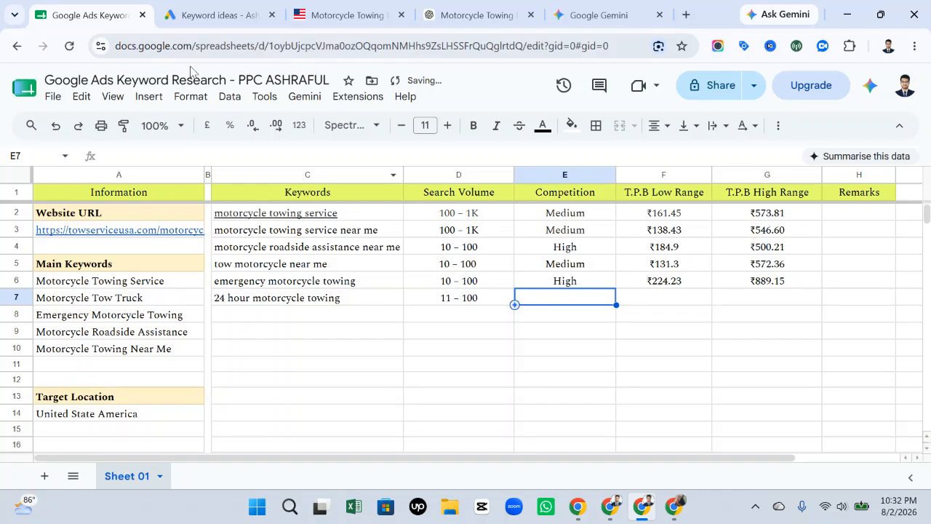
key(ctrl+Page_Down)
drag(659, 418, 780, 422)
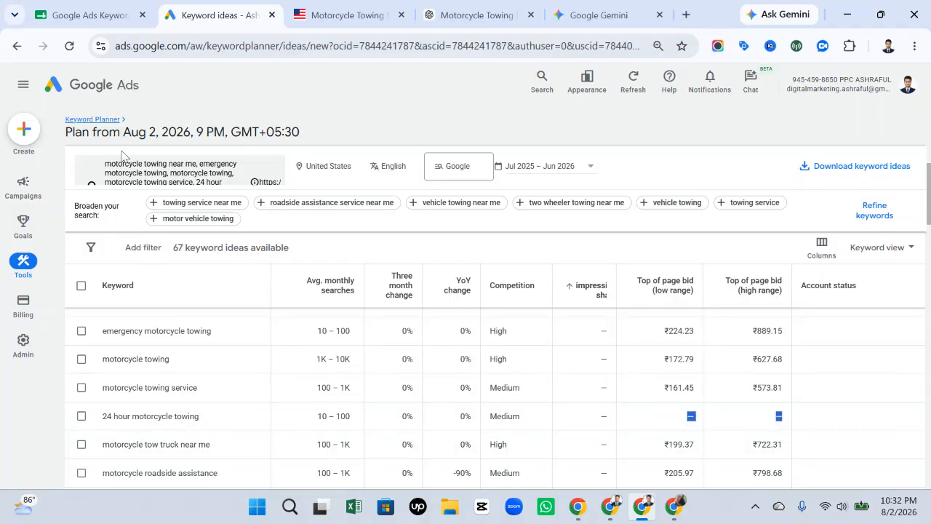
click(87, 14)
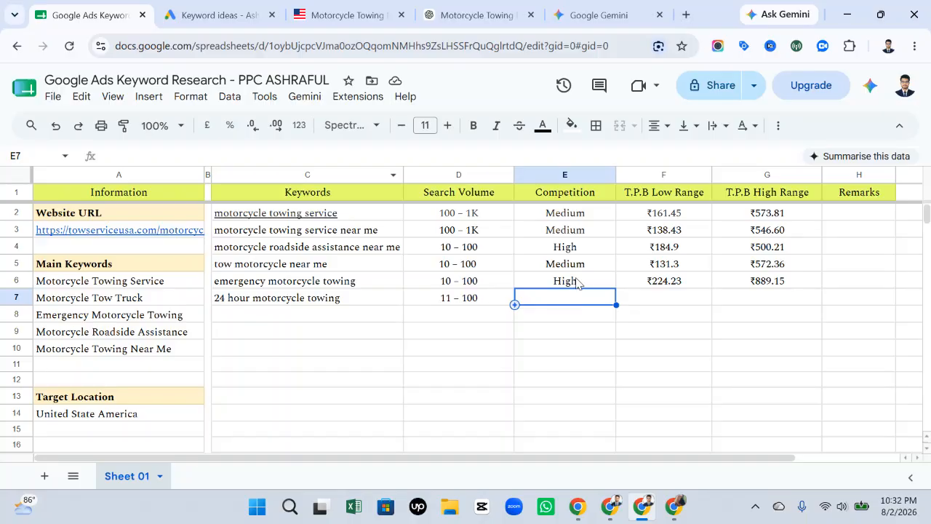
click(591, 255)
click(597, 263)
key(ctrl+c)
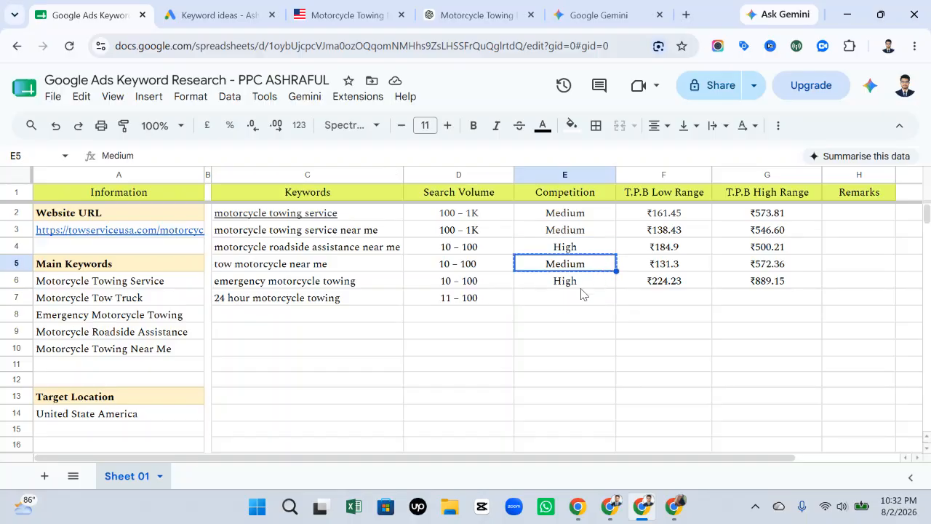
click(575, 297)
key(ctrl+v)
Enter "-" as both the low and high range bids of "24 hour motorcycle towing" in F7 and G7.
click(655, 304)
text(-)
key(Tab)
text(-)
click(429, 332)
click(318, 335)
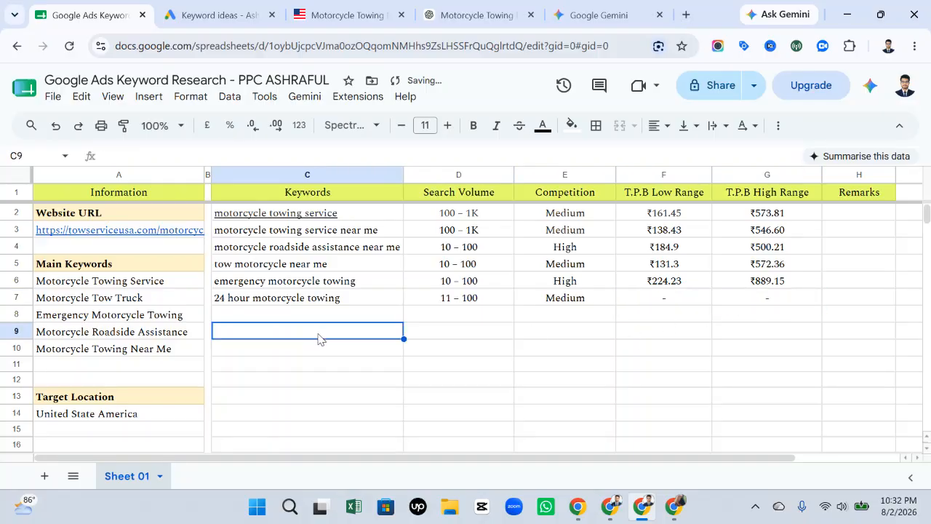
Copy the keyword "bike towing service near me" from the Keyword Planner ideas into Keywords cell C8 of the sheet.
click(256, 14)
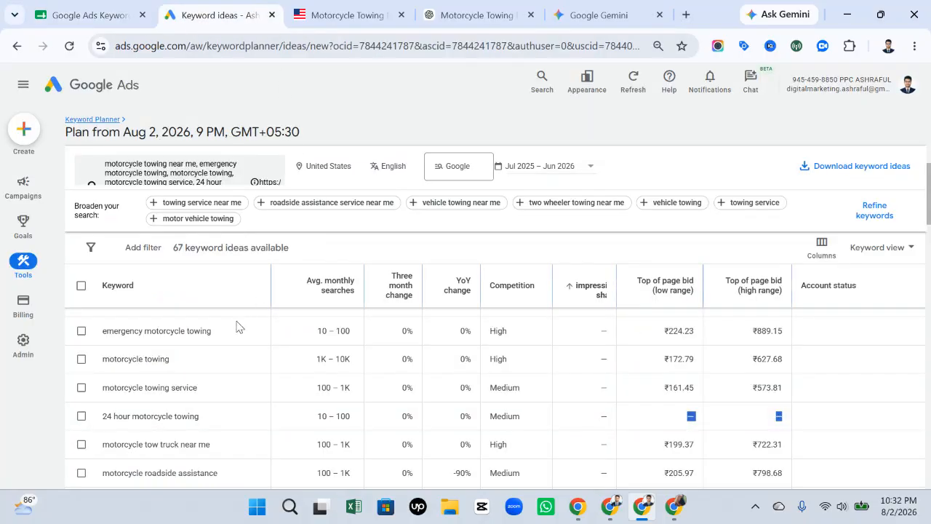
scroll(234, 419, down, 1)
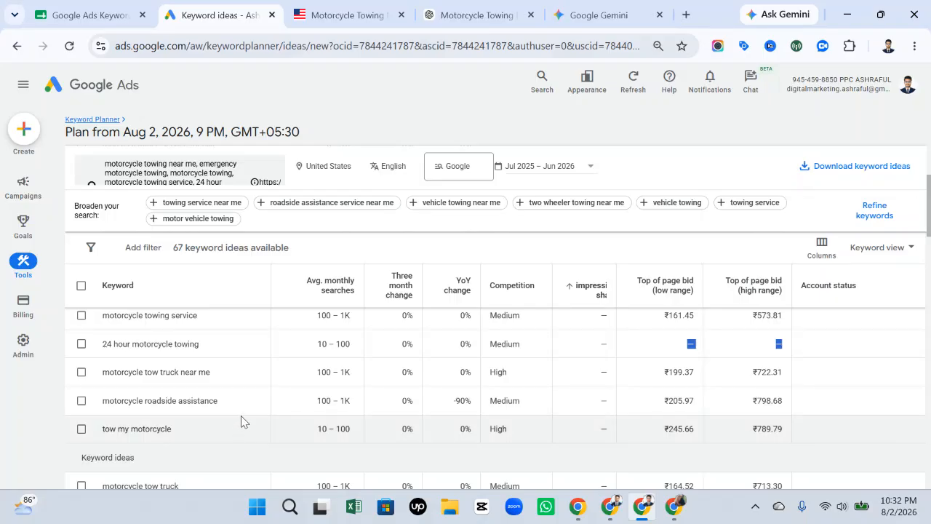
scroll(240, 418, down, 2)
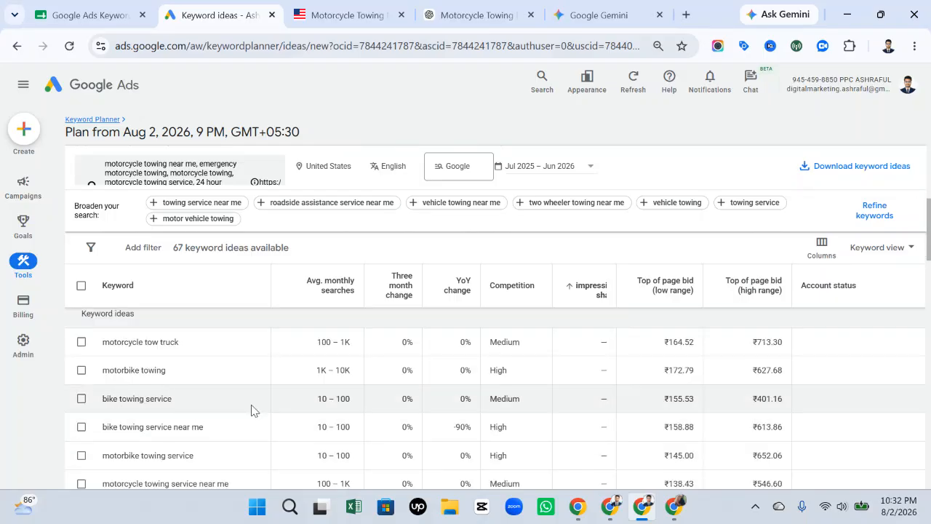
drag(208, 432, 77, 427)
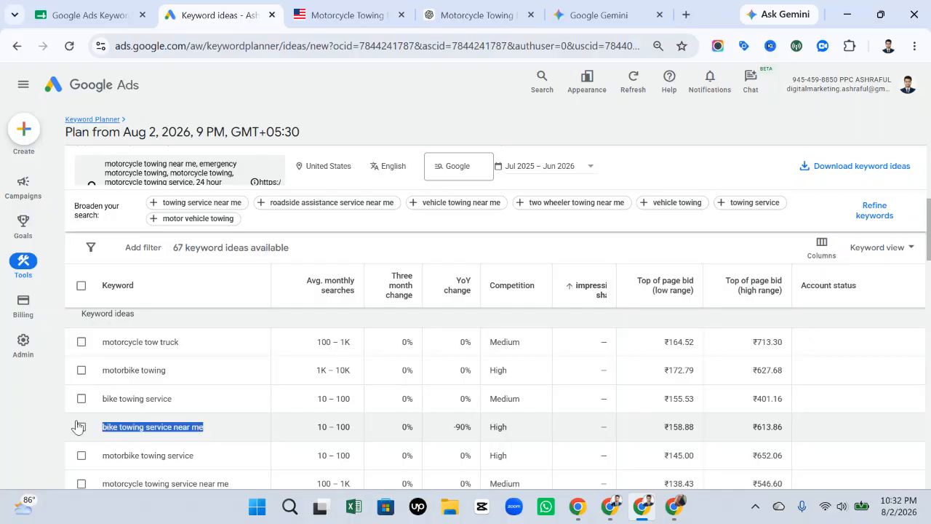
click(91, 14)
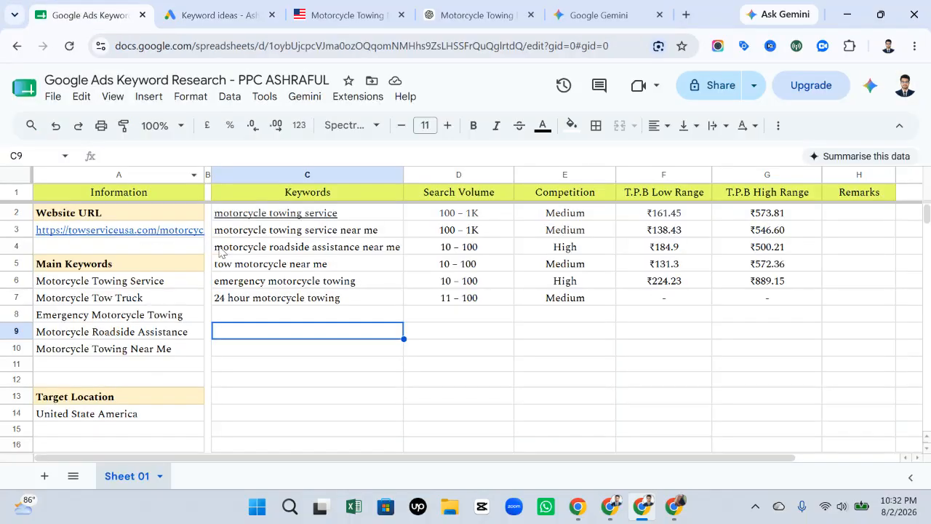
click(284, 318)
right_click(284, 320)
click(351, 270)
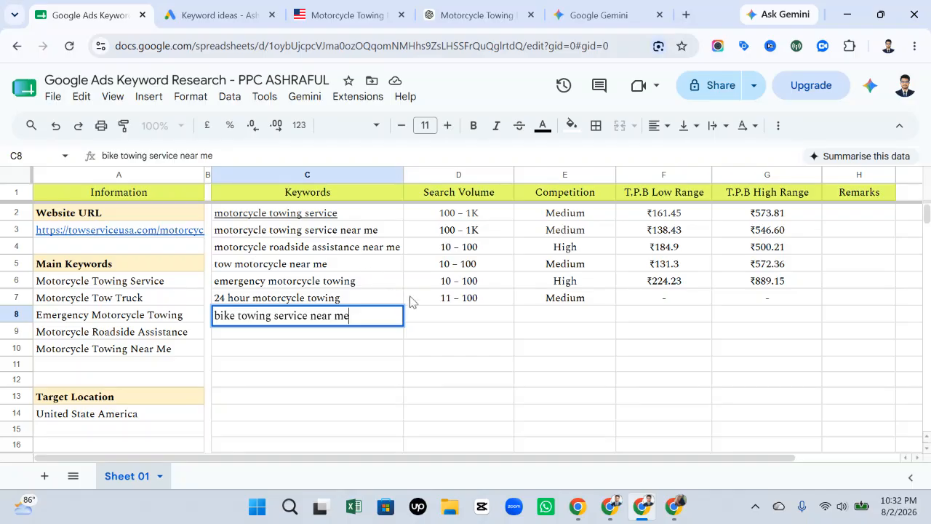
click(442, 316)
Copy both top of page bids of "bike towing service near me" into F8 and keep only the low bid ₹158.88 there.
click(231, 15)
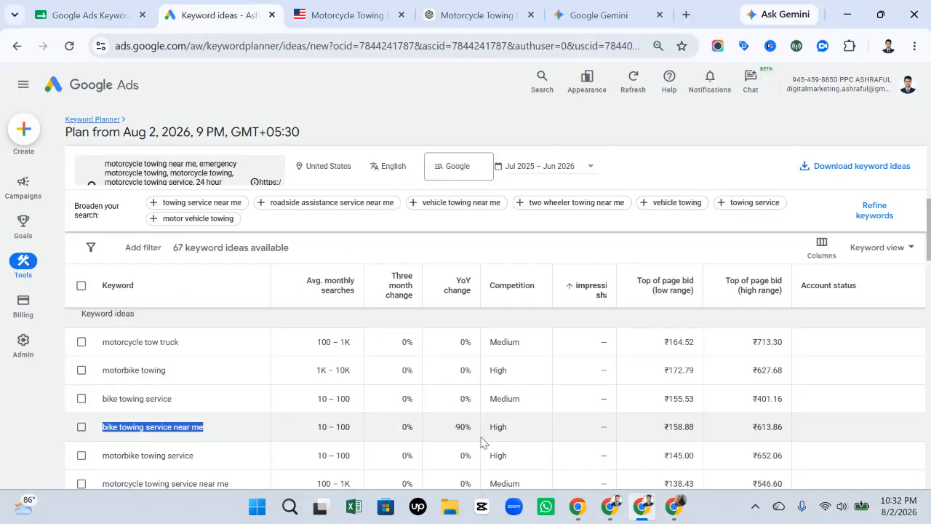
drag(663, 427, 795, 433)
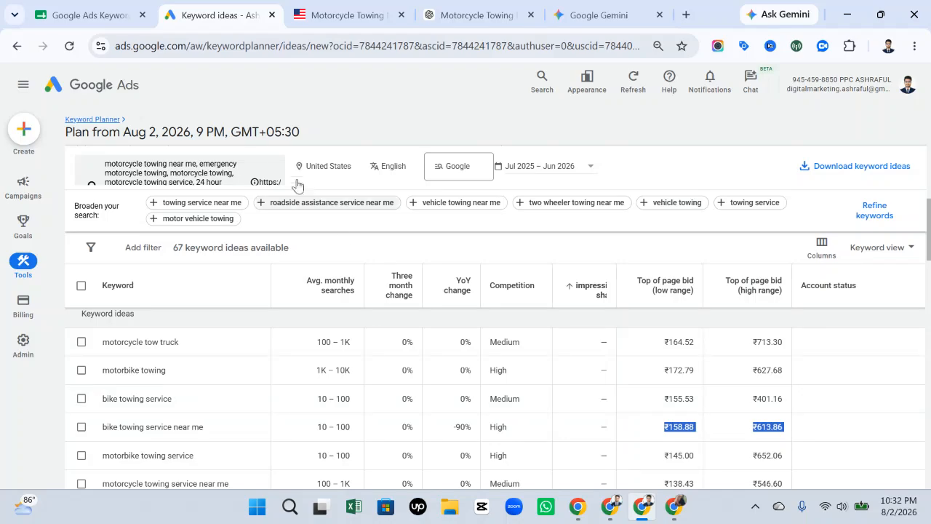
click(91, 15)
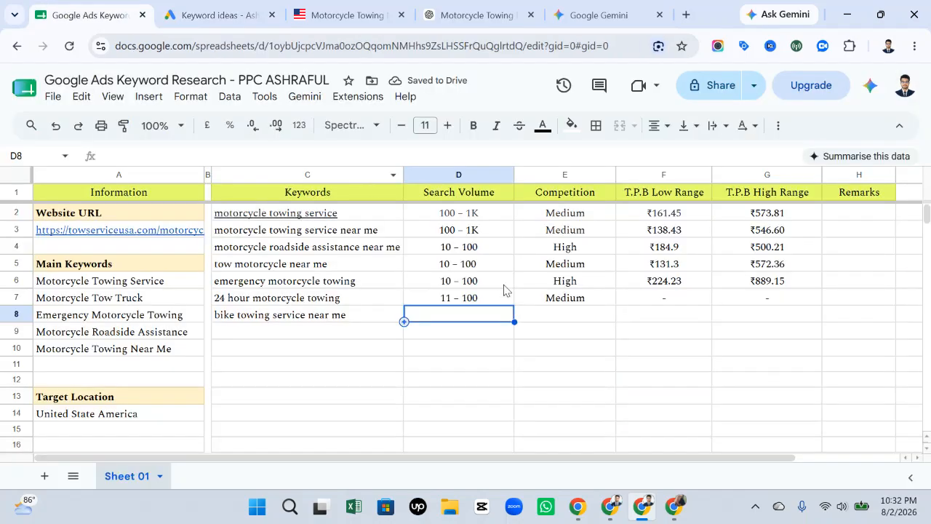
click(657, 317)
right_click(657, 313)
click(702, 251)
drag(710, 333, 638, 329)
key(BackSpace)
key(BackSpace)
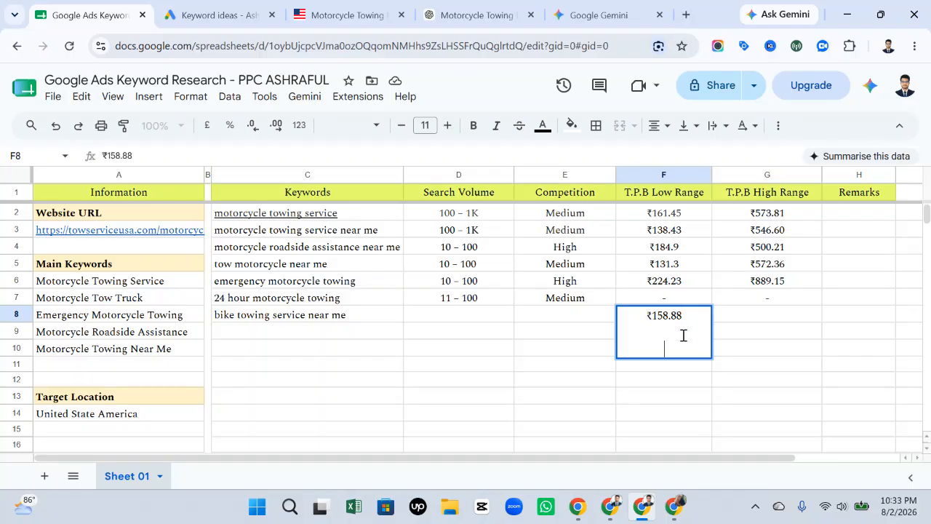
Paste the high range bid ₹613.86 as plain text into cell G8 of the "bike towing service near me" row.
click(752, 316)
right_click(752, 315)
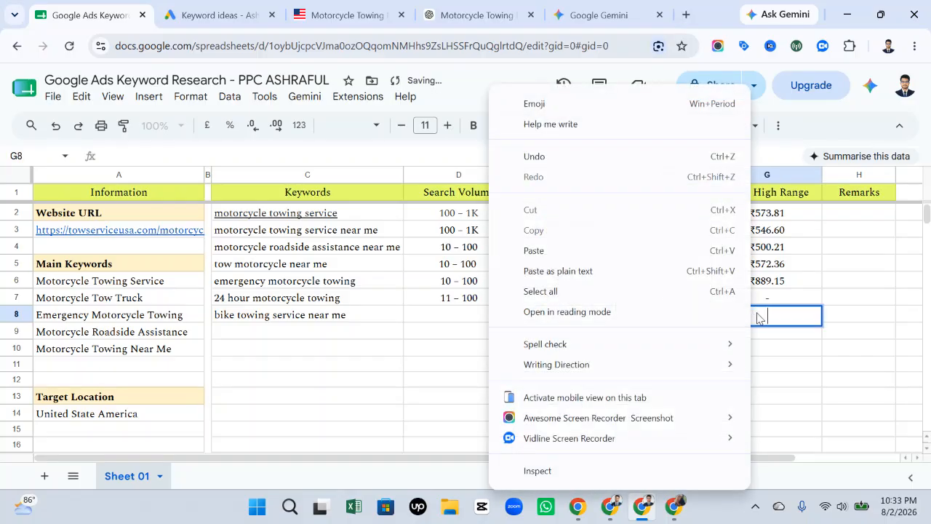
click(612, 270)
click(488, 320)
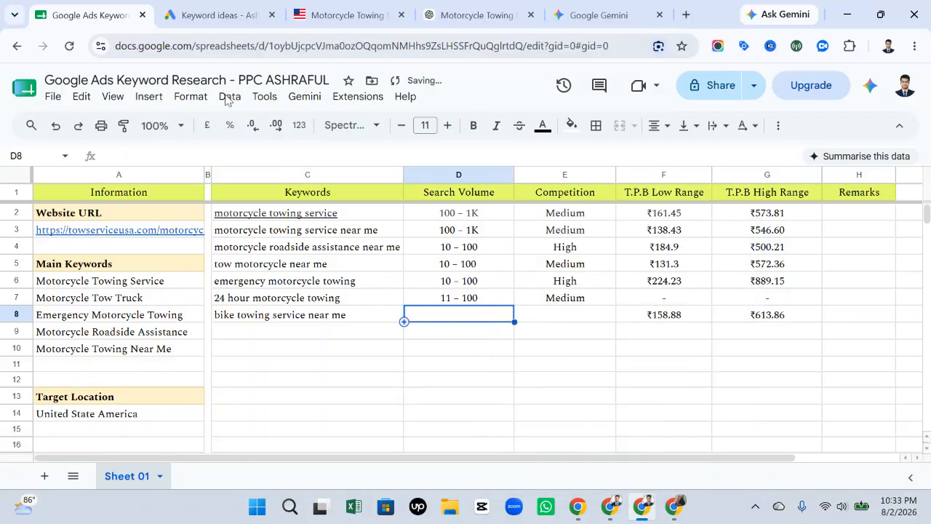
Check the average monthly searches of "bike towing service near me" and copy 10 – 100 from D6 into Search Volume cell D8.
click(227, 10)
double_click(498, 427)
triple_click(317, 429)
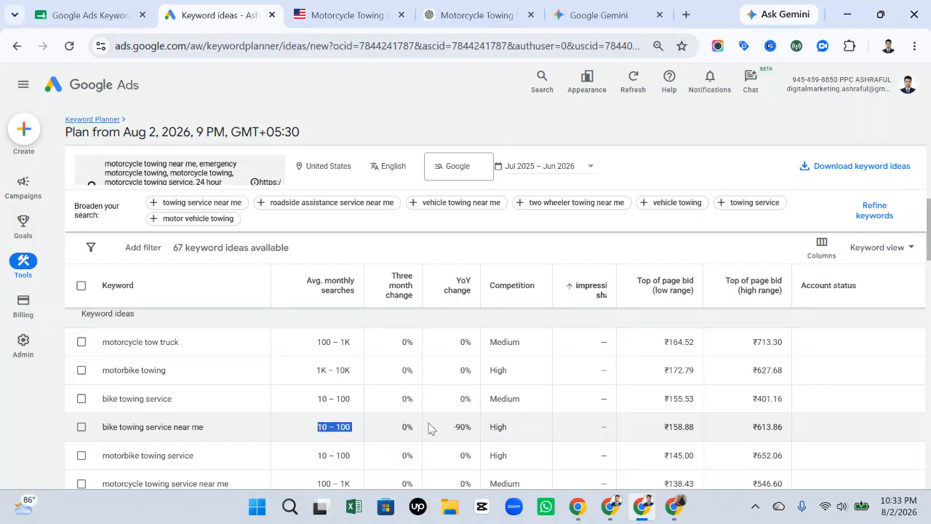
click(115, 8)
click(480, 283)
key(ctrl+c)
click(490, 313)
key(ctrl+v)
Enter "High" in Competition cell E8 for "bike towing service near me".
click(598, 286)
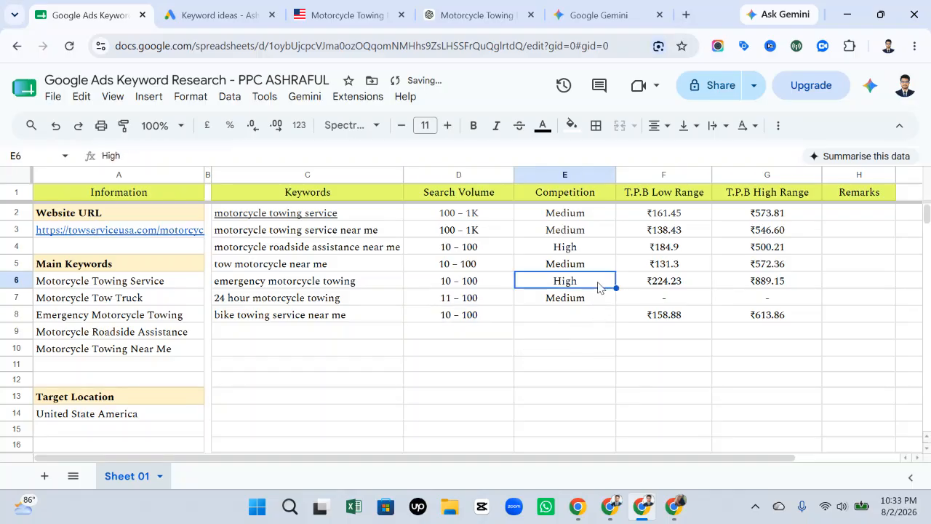
key(ctrl+v)
key(ctrl+z)
click(582, 315)
text(High)
key(Return)
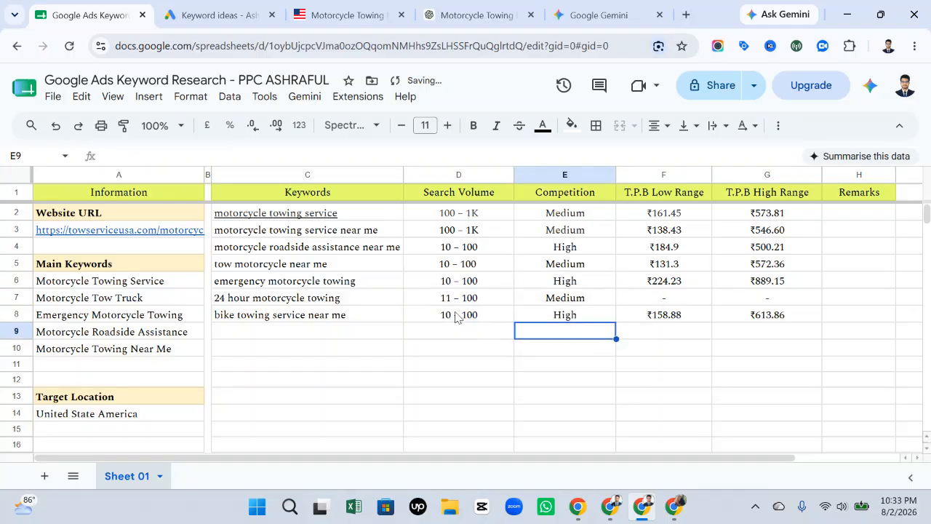
Review the recorded keywords in C2:C8 and return to the Keyword Planner ideas list.
drag(321, 212, 310, 317)
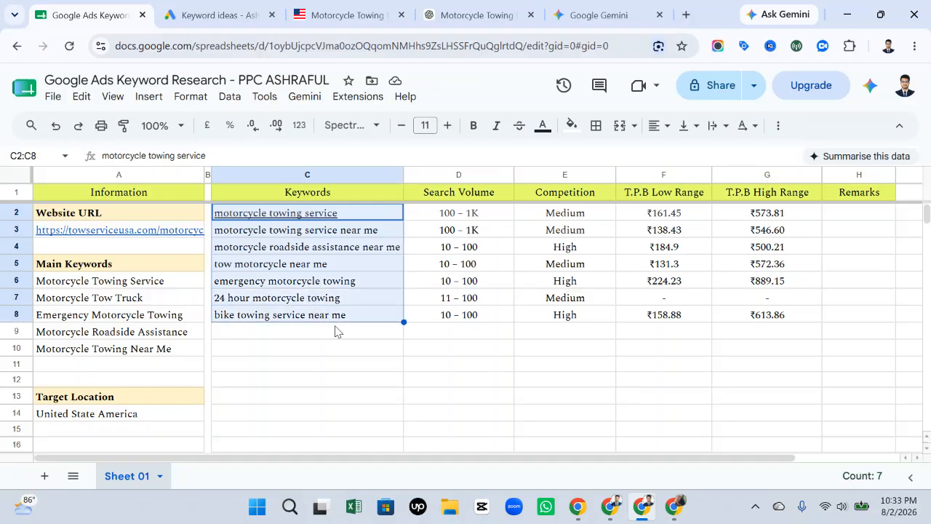
click(347, 349)
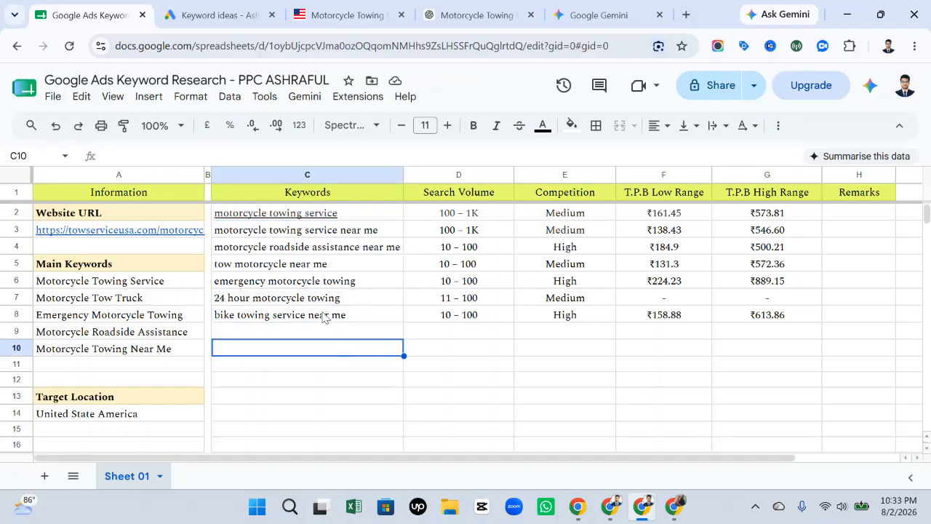
click(212, 14)
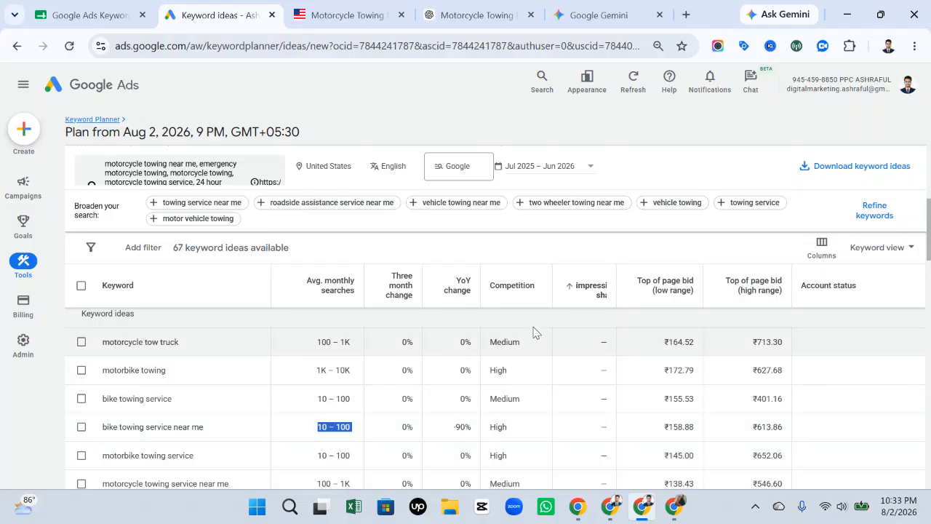
Switch to the ChatGPT conversation and review it back to the opening prompt with the website, campaign, goals and location.
click(483, 14)
click(336, 416)
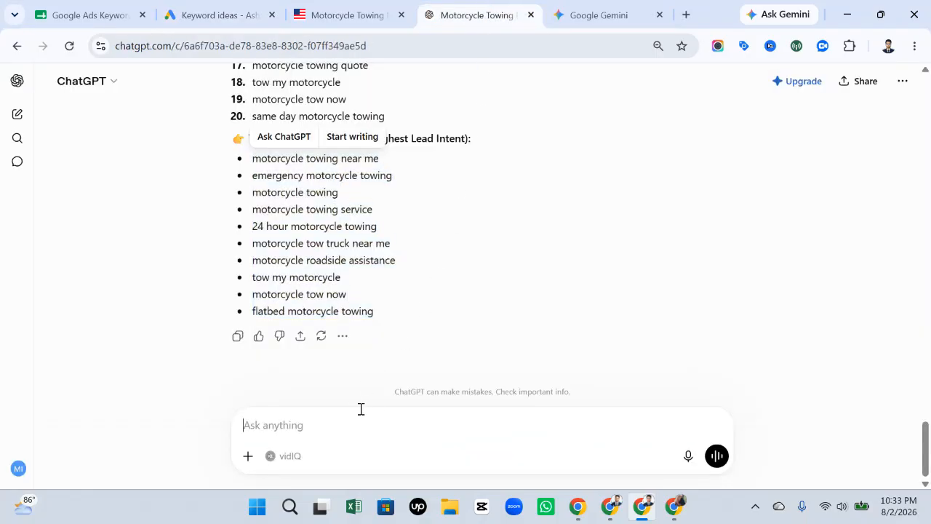
scroll(533, 249, up, 15)
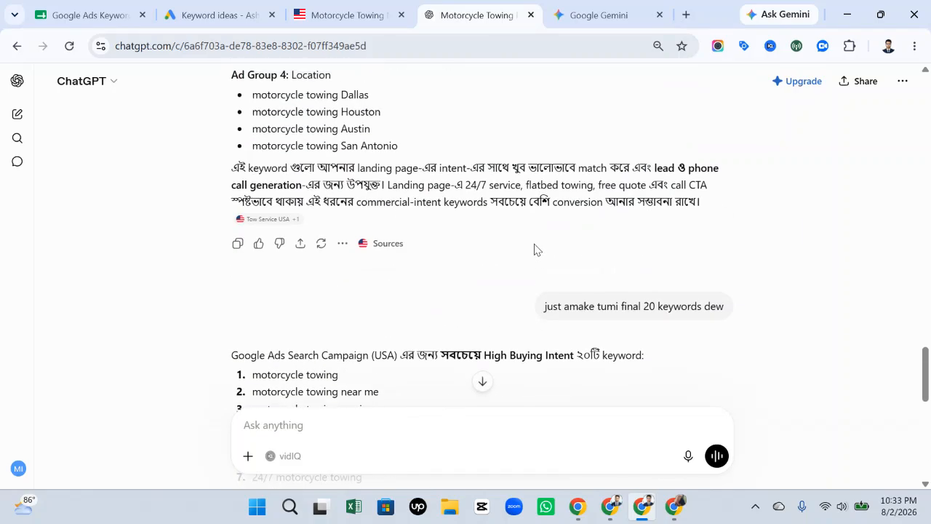
scroll(534, 250, up, 10)
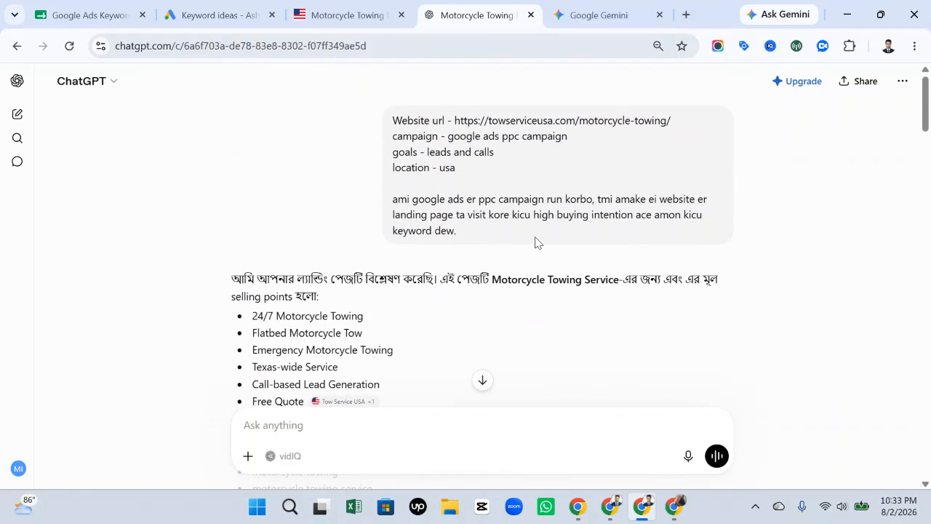
Switch to the Tow Service USA website and open its Motorcycle Towing service page at the main heading.
click(588, 14)
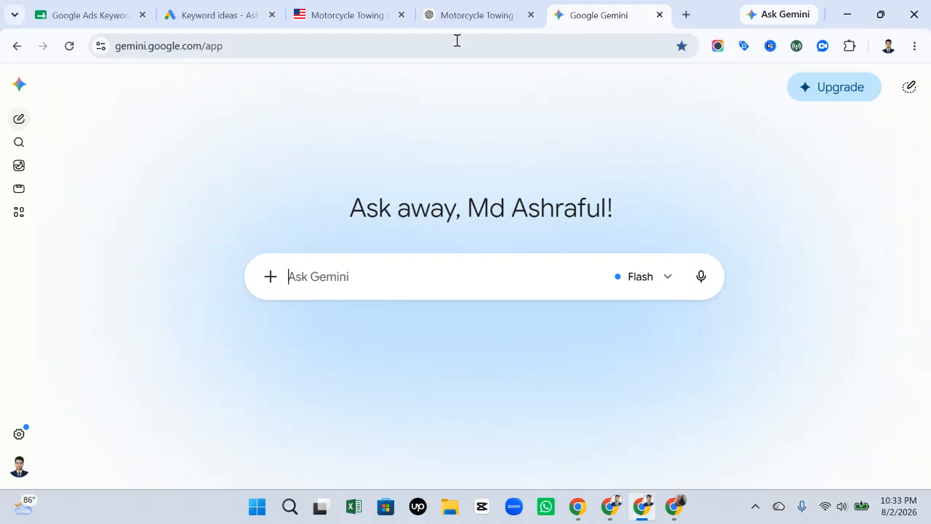
click(460, 6)
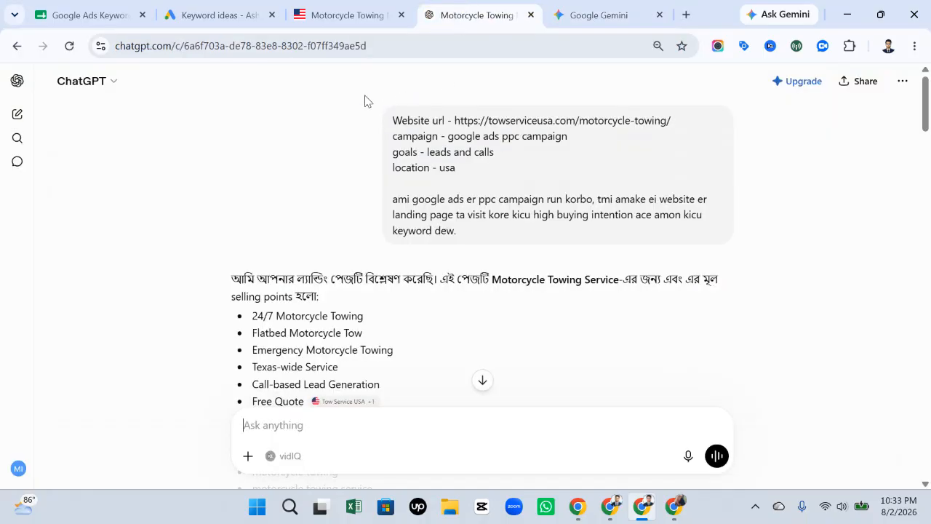
click(347, 14)
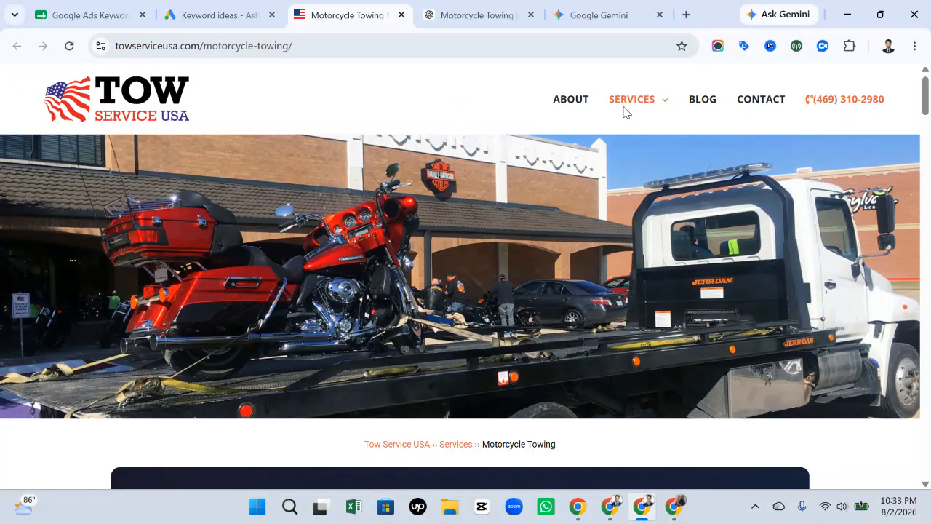
mouse_move(623, 127)
click(631, 220)
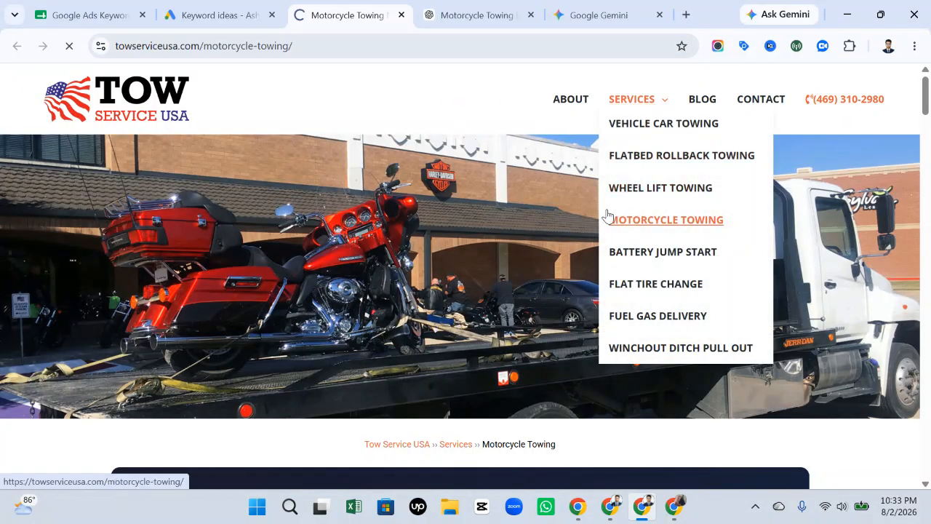
scroll(470, 198, down, 1)
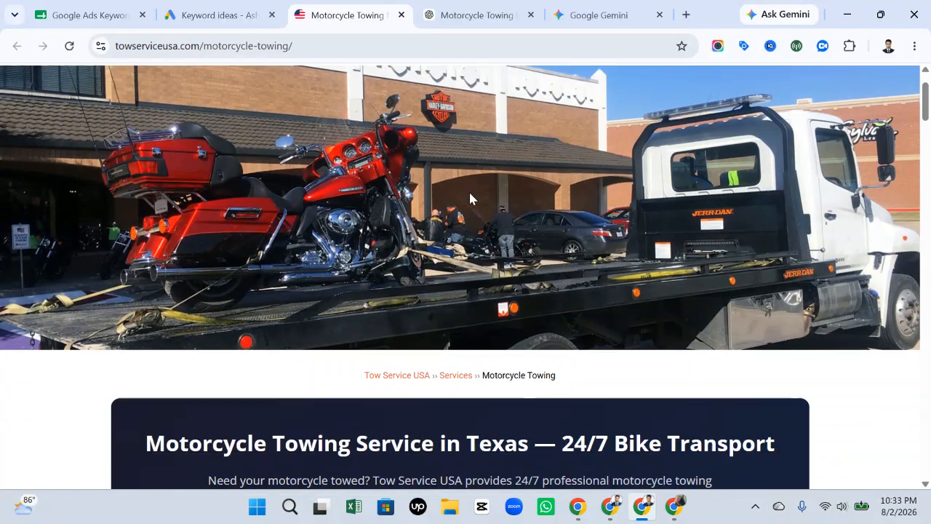
scroll(470, 198, down, 3)
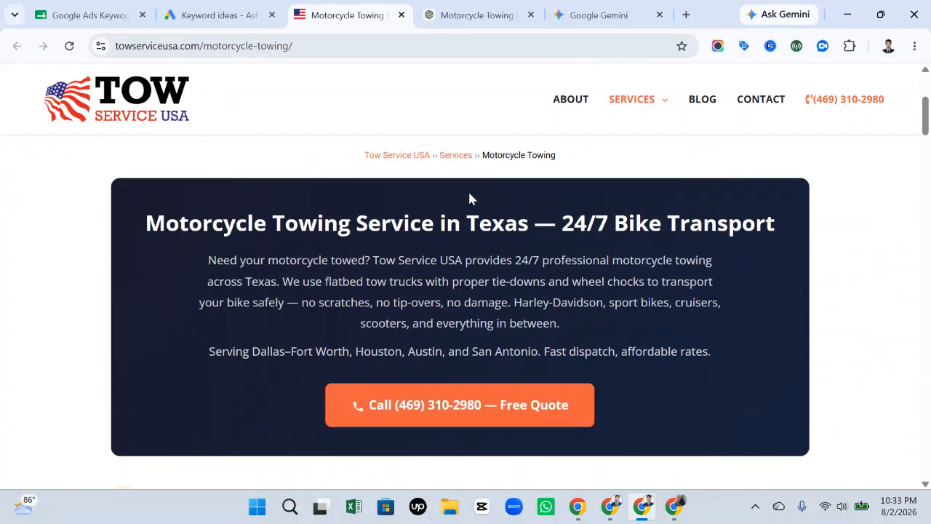
Examine the landing page heading for keyword phrases: "Motorcycle Towing Service in Texas" and "24/7 Bike Transport".
drag(149, 223, 529, 227)
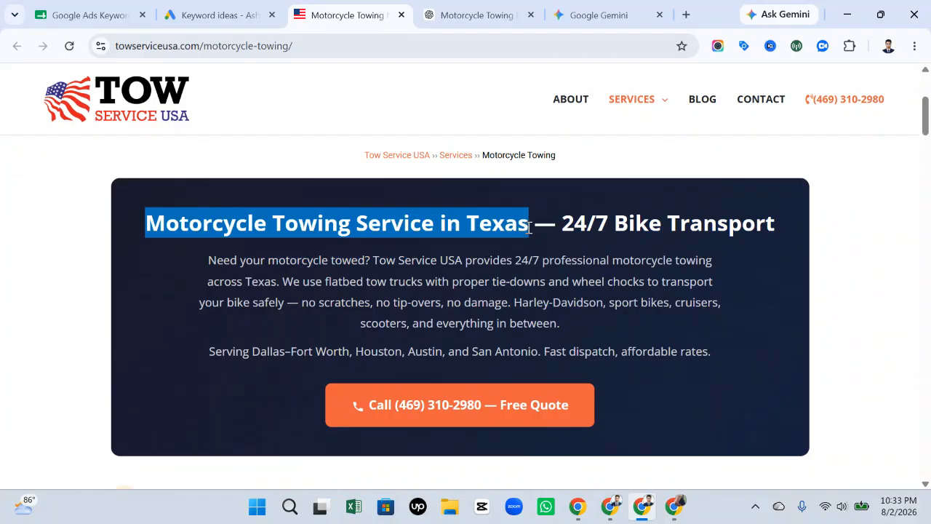
click(562, 229)
drag(564, 230, 784, 231)
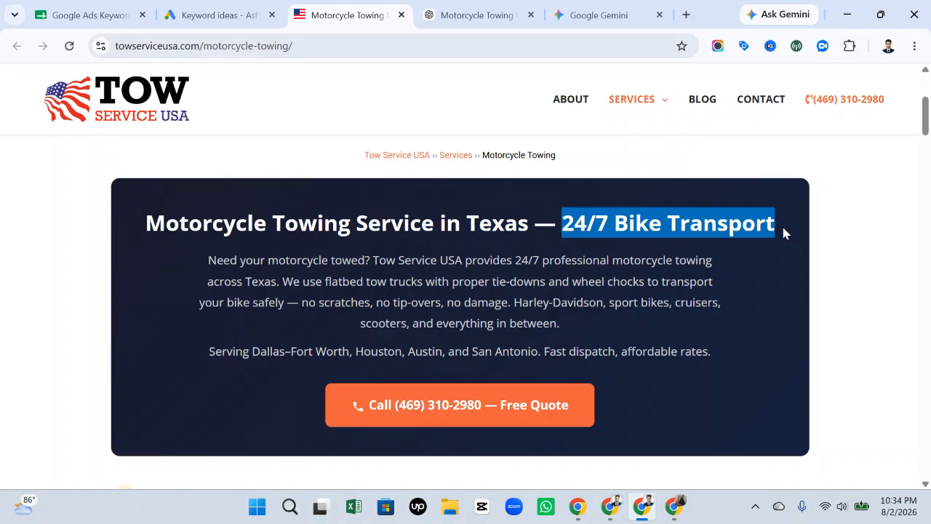
scroll(696, 256, up, 4)
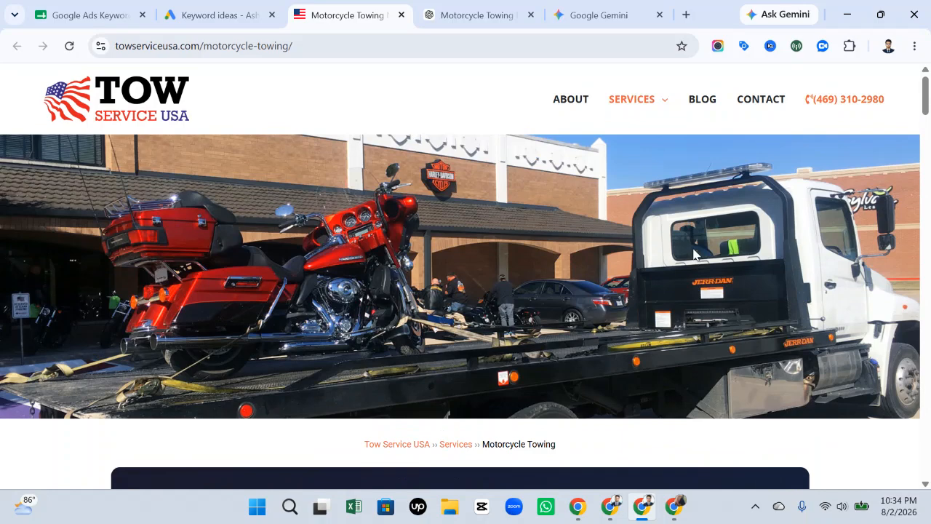
Copy the phrase "Motorcycle Towing Service in Texas" from the landing page's main heading.
scroll(694, 253, down, 5)
scroll(228, 253, up, 2)
click(143, 292)
drag(144, 292, 526, 295)
right_click(524, 295)
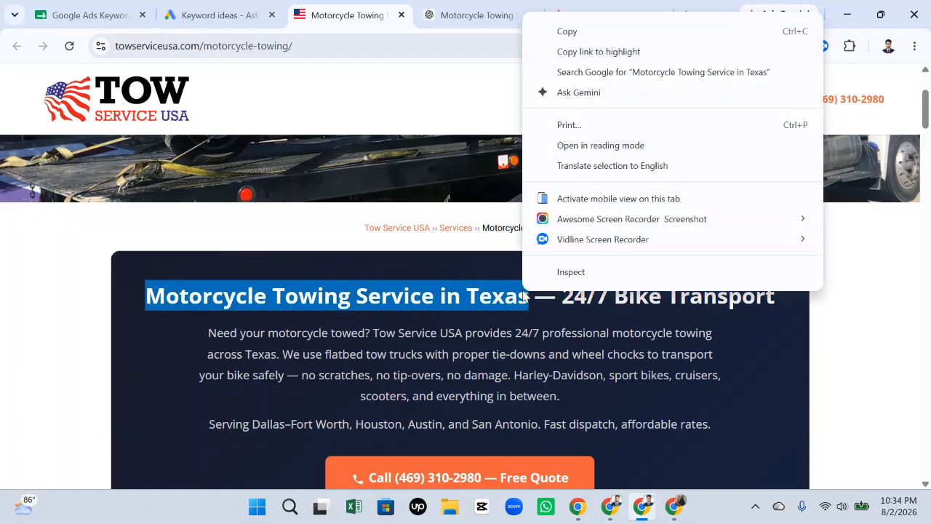
click(594, 32)
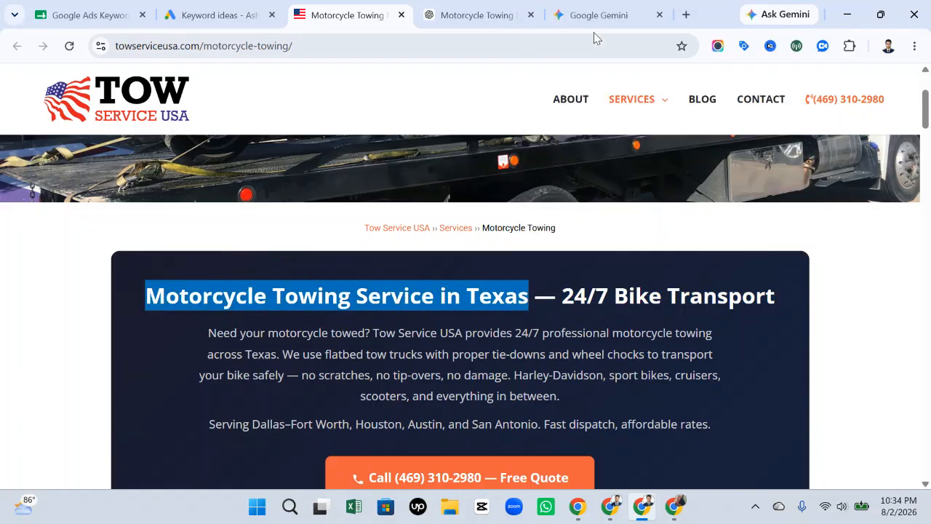
Paste "Motorcycle Towing Service in Texas" into Keywords cell C9 of the keyword research sheet.
click(109, 9)
scroll(261, 343, down, 1)
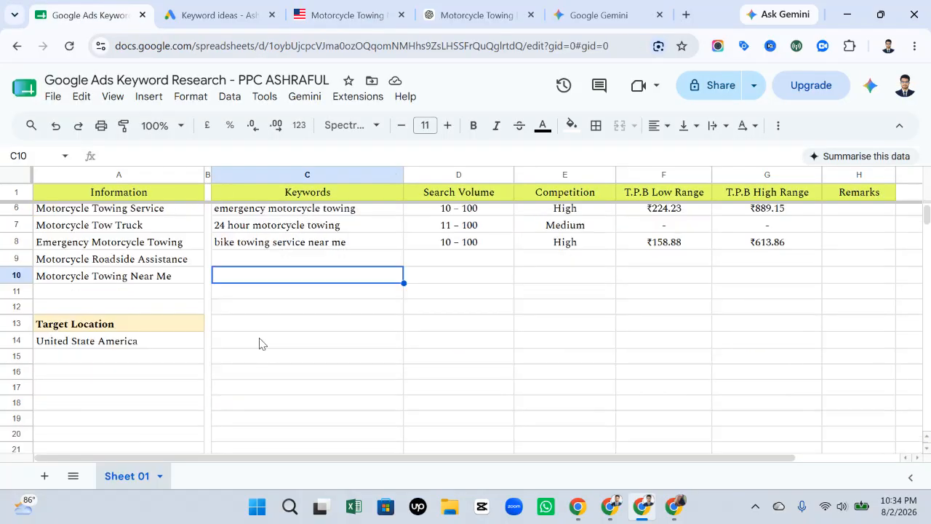
click(283, 256)
right_click(282, 257)
click(323, 270)
click(357, 324)
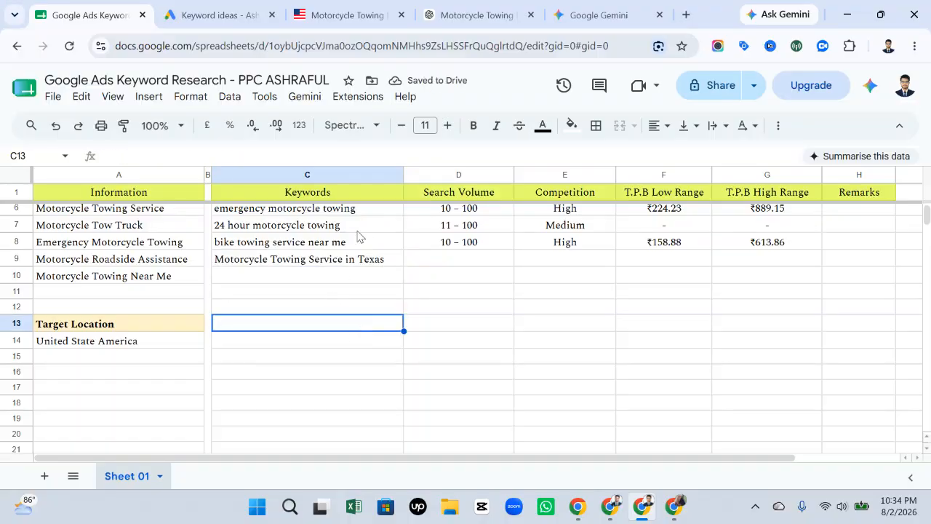
Read the landing page down to its flatbed towing section for more keyword phrases, and return to the keyword sheet.
click(353, 15)
scroll(575, 292, down, 3)
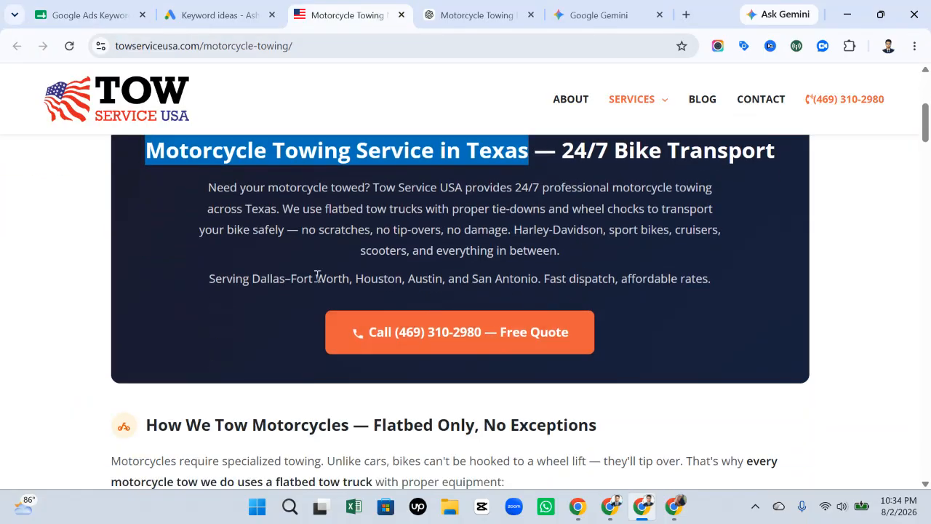
scroll(669, 349, down, 3)
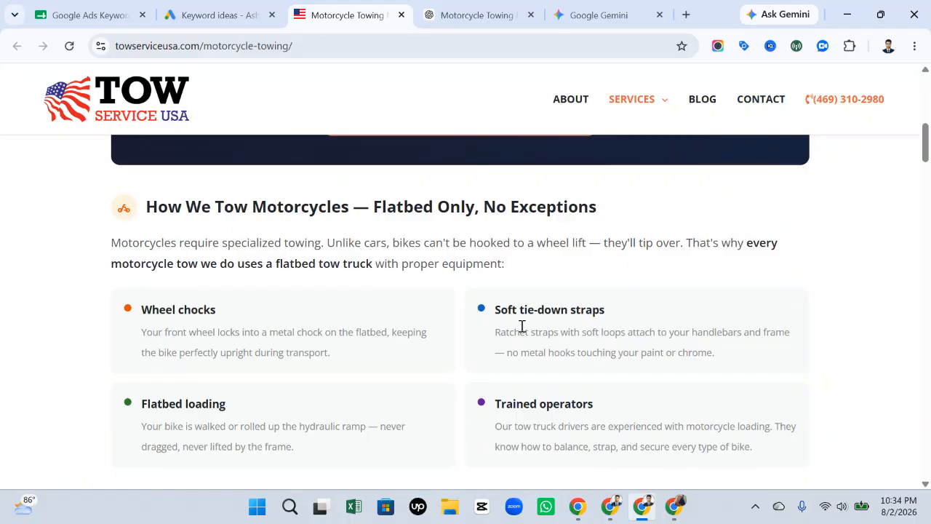
scroll(520, 325, up, 6)
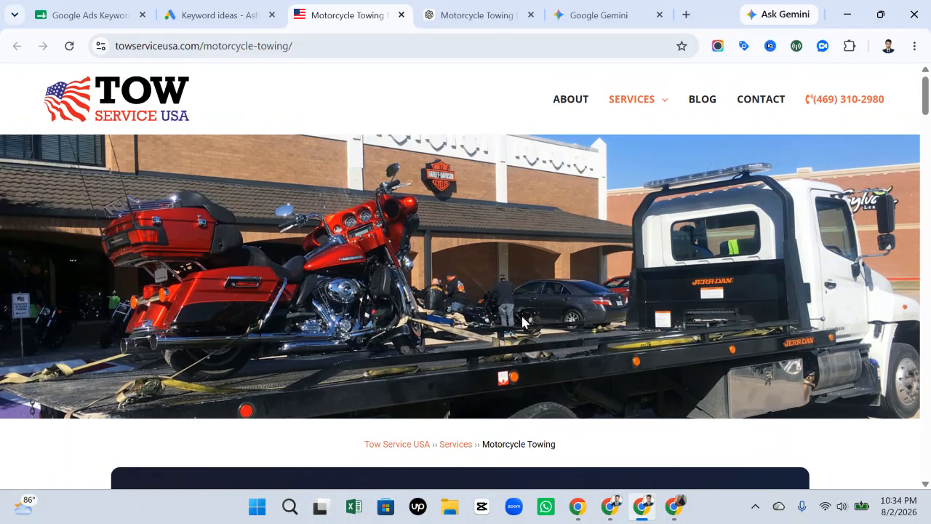
key(ctrl+Page_Up)
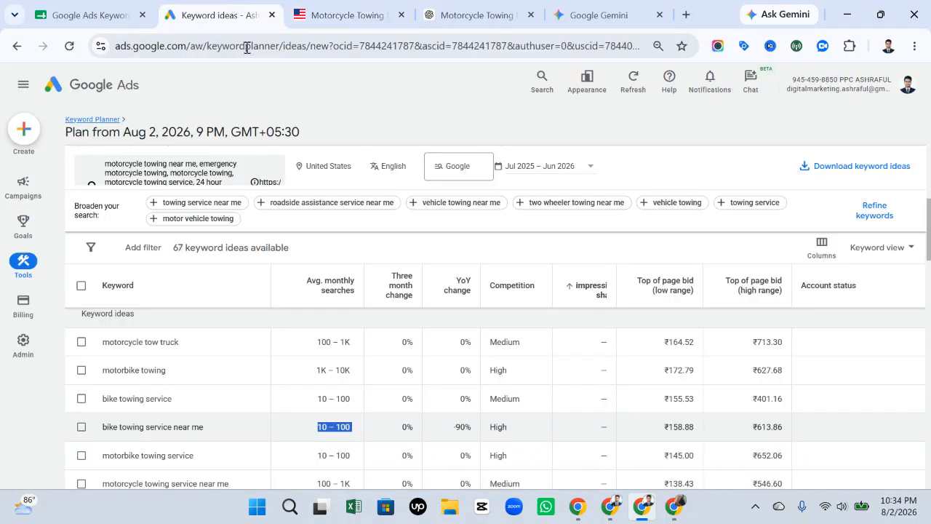
key(ctrl+Page_Up)
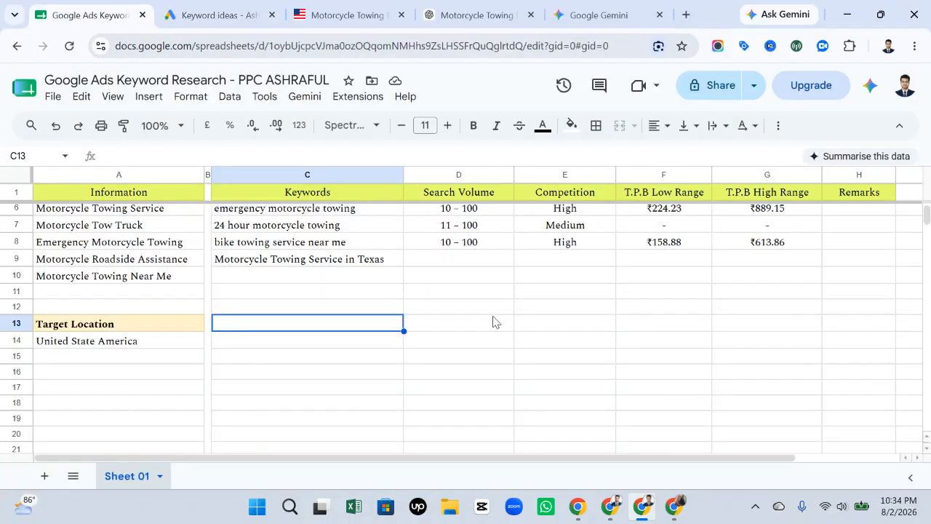
click(508, 309)
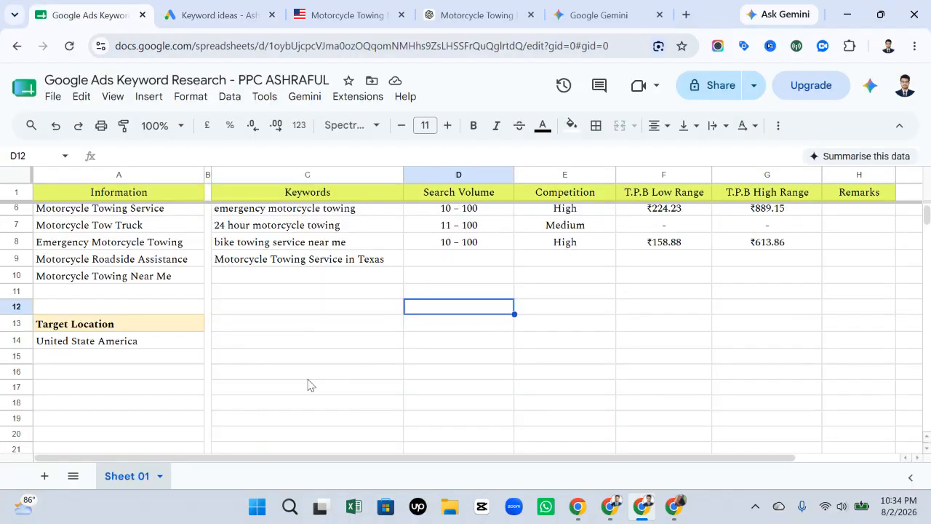
Check the spreadsheet's sharing settings without changing them and look over the whole keyword table.
click(704, 88)
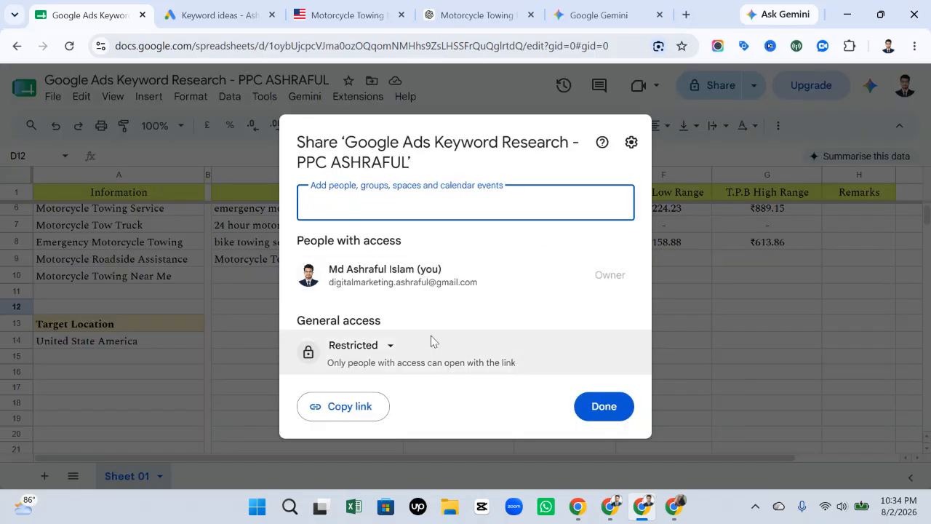
click(609, 412)
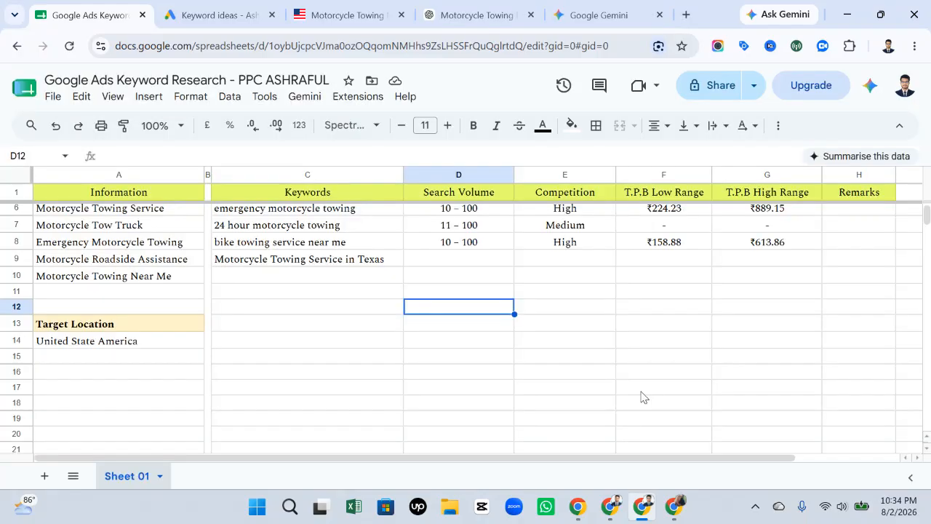
scroll(642, 397, up, 1)
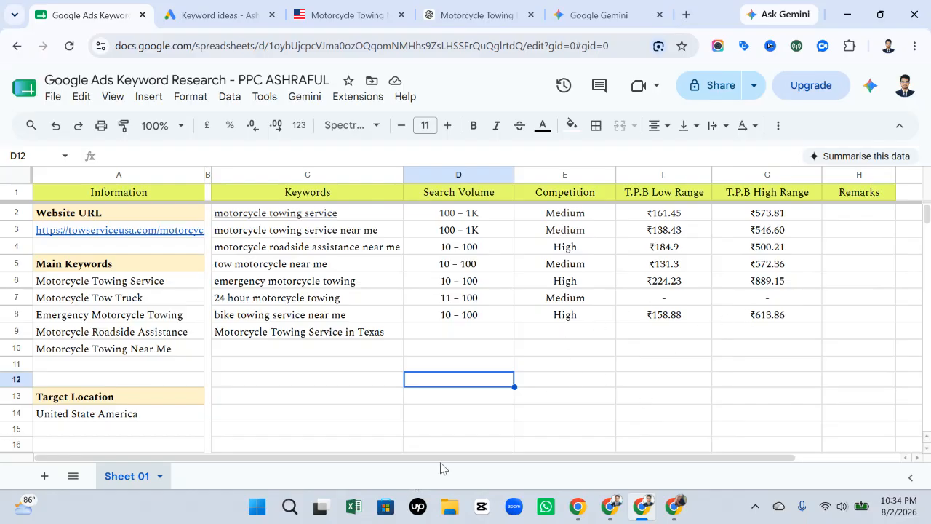
drag(444, 459, 602, 461)
scroll(441, 345, down, 2)
scroll(331, 347, up, 2)
drag(500, 458, 438, 462)
click(549, 401)
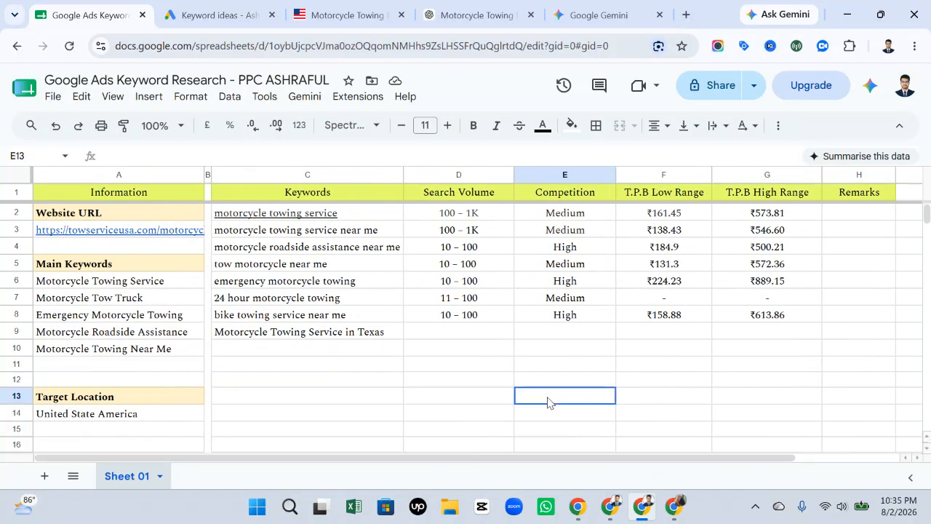
Review the Search Volume to Remarks columns, the recorded metrics and the keywords in C3:C8.
drag(423, 182, 858, 202)
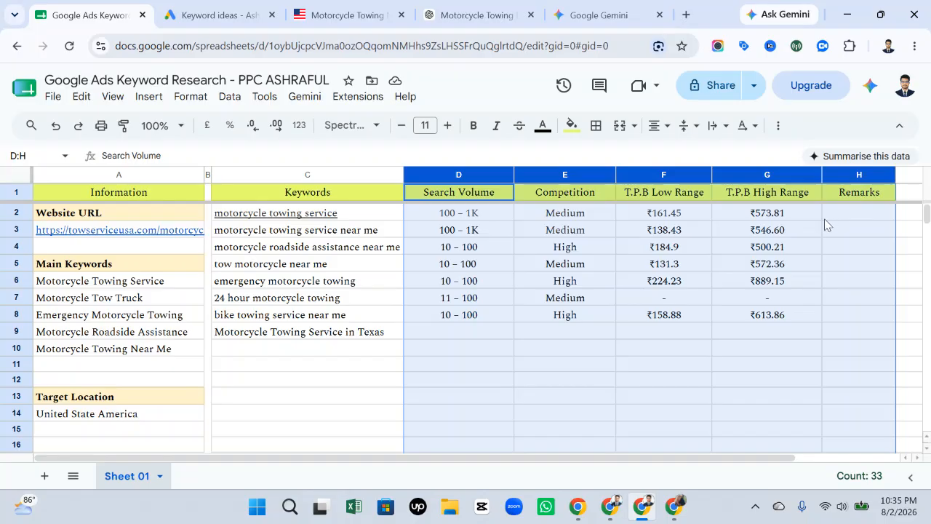
click(576, 259)
drag(494, 213, 790, 334)
click(301, 231)
drag(304, 242, 305, 314)
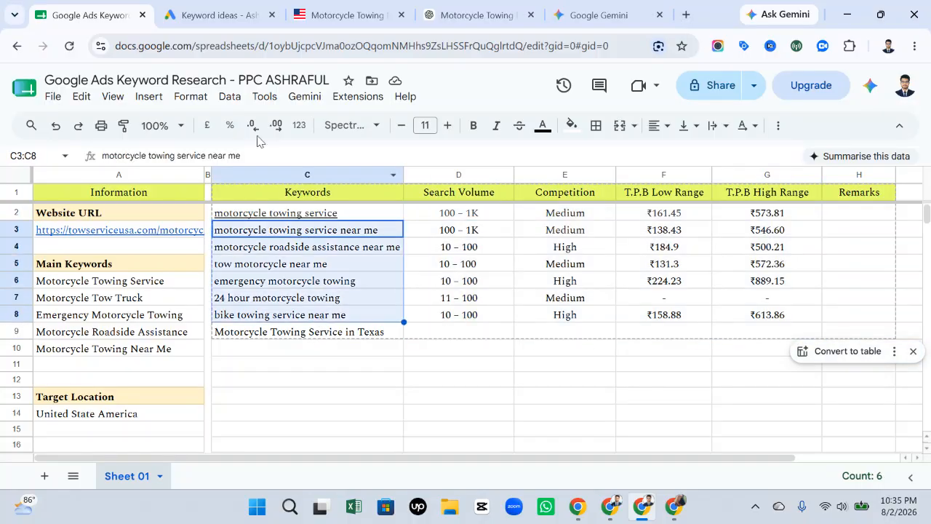
Select the keyword ideas "motorcycle tow truck", "motorbike towing", "bike towing service" and "bike towing service near me" in Keyword Planner and copy them.
click(218, 14)
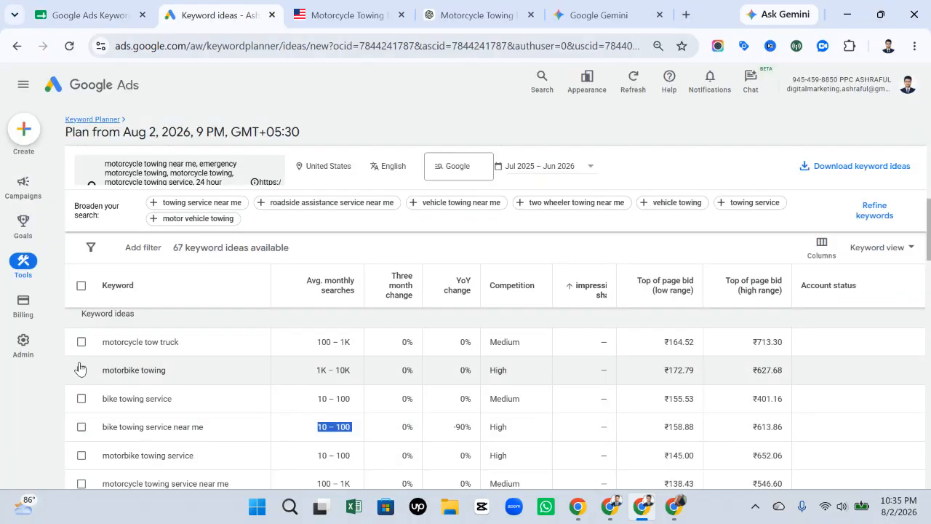
click(81, 370)
click(81, 341)
click(82, 398)
click(83, 427)
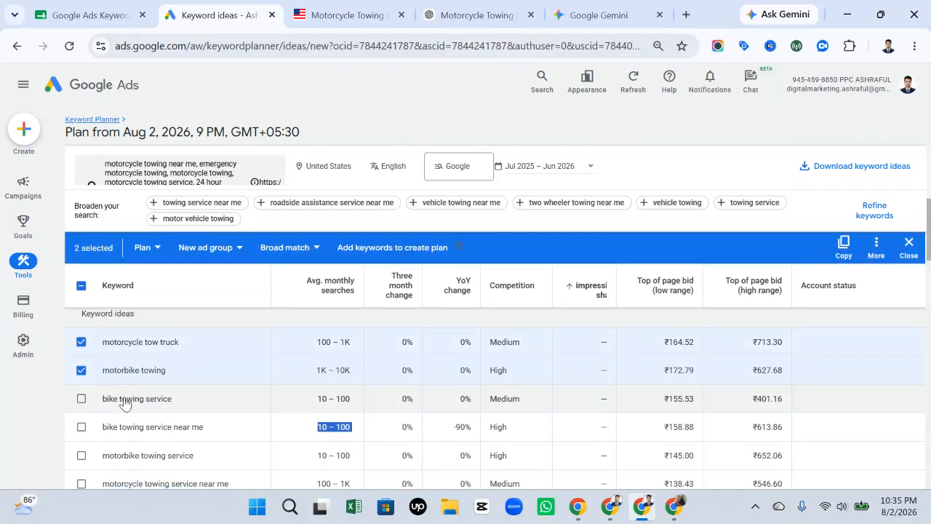
click(80, 402)
click(81, 401)
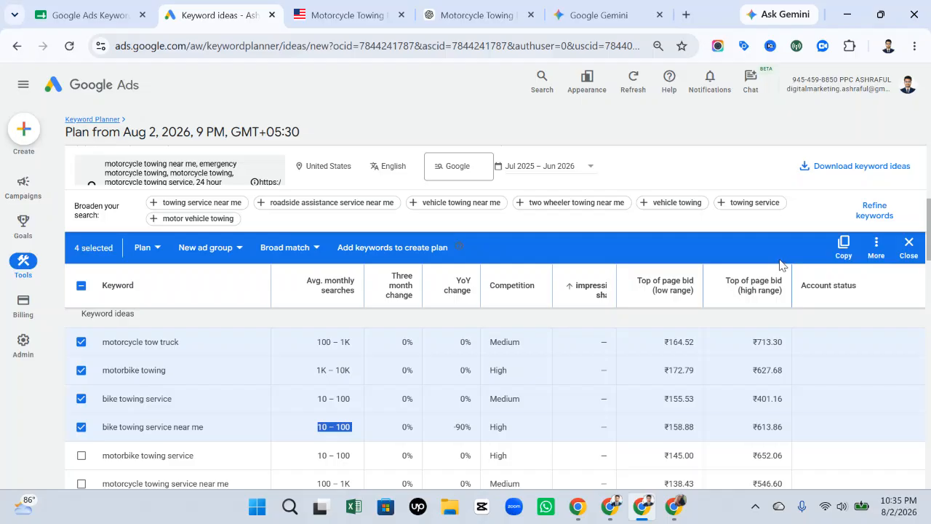
click(842, 246)
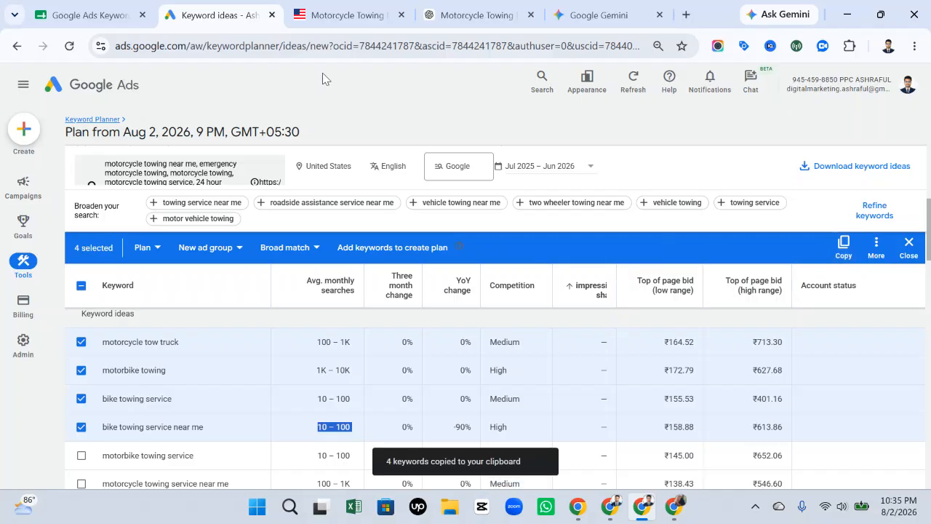
Paste the four copied keywords into Keywords cells C10:C13 of the sheet and check them.
click(87, 14)
click(305, 349)
right_click(302, 351)
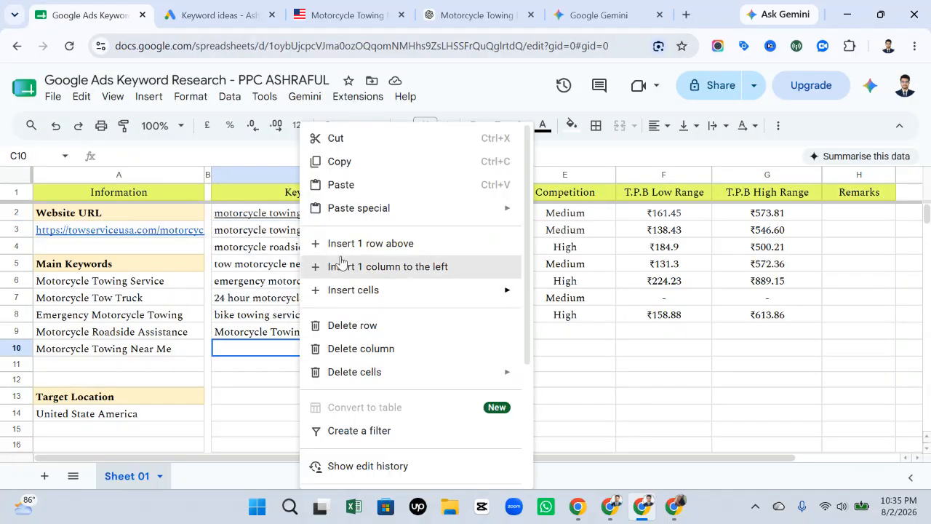
click(364, 190)
click(501, 363)
drag(328, 352, 312, 399)
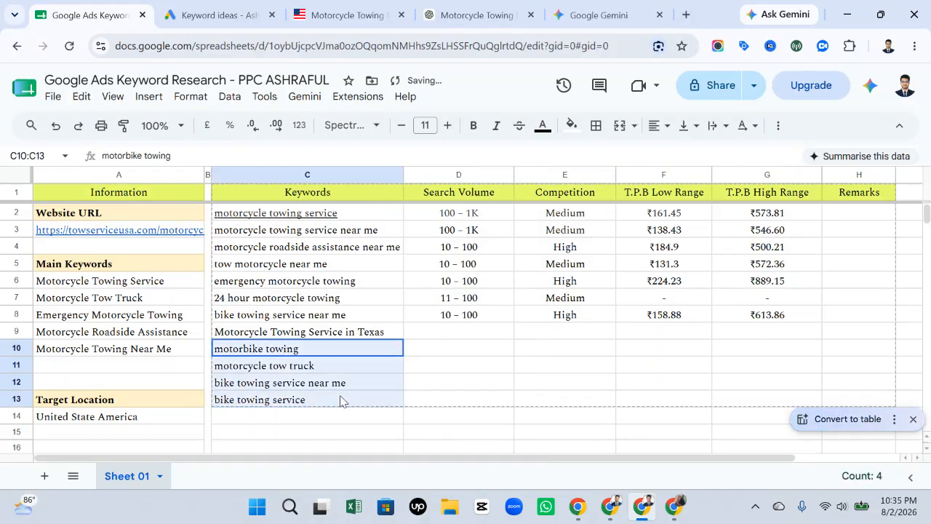
click(448, 352)
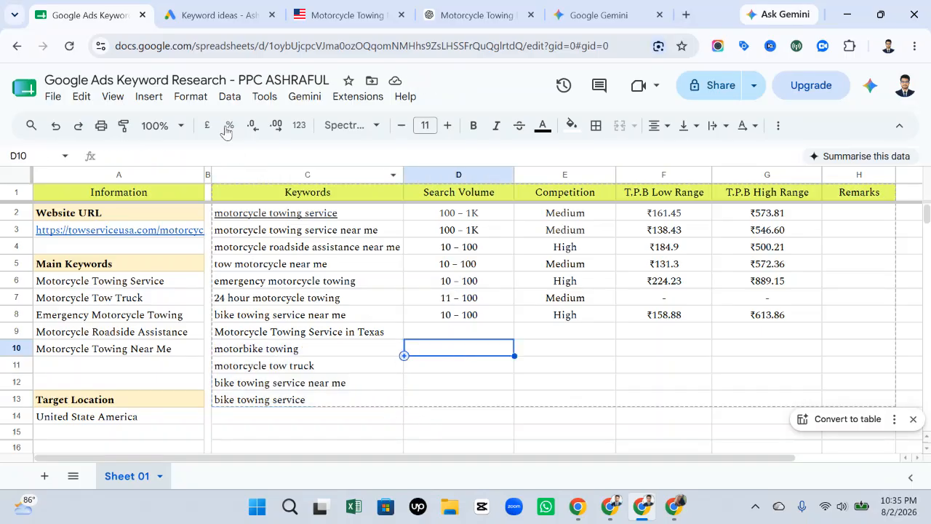
Add "motorbike towing service", "motorcycle towing service near me", "cheap motorcycle towing near me" and "motorcycle towing company" to the Keyword Planner selection.
click(215, 15)
scroll(134, 393, down, 1)
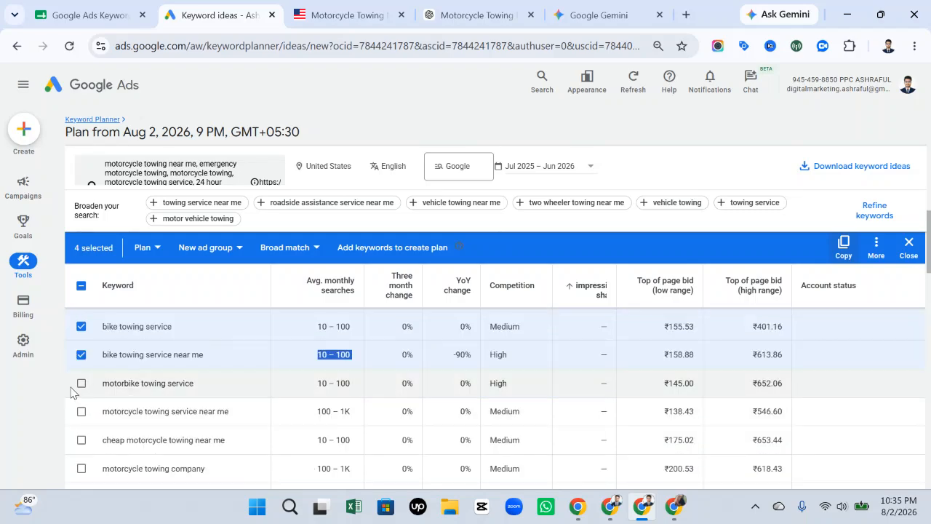
click(80, 383)
click(81, 411)
click(81, 468)
click(81, 440)
Also select "motorcycle towing service", "24 hour motorcycle towing", "motorcycle tow truck near me", "motorcycle roadside assistance" and "tow my motorcycle".
scroll(244, 410, down, 2)
click(81, 315)
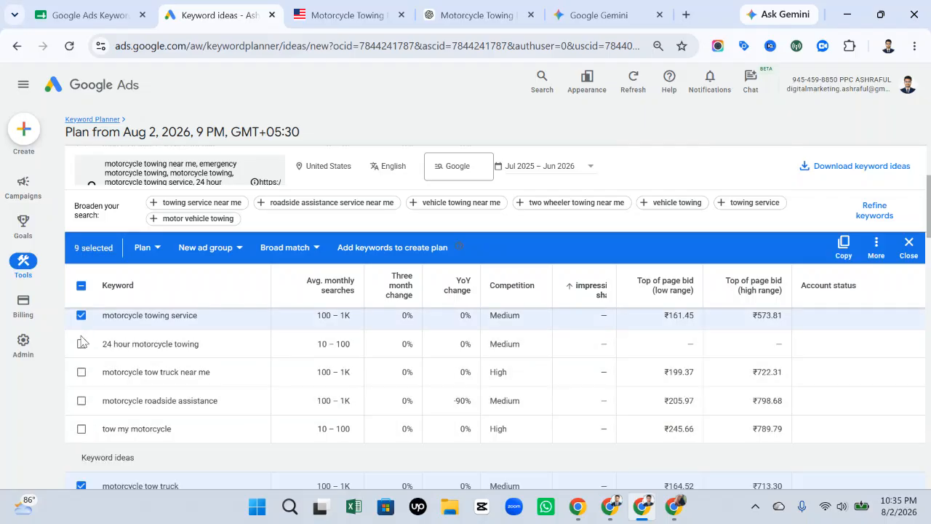
click(81, 343)
click(80, 372)
click(80, 400)
click(81, 428)
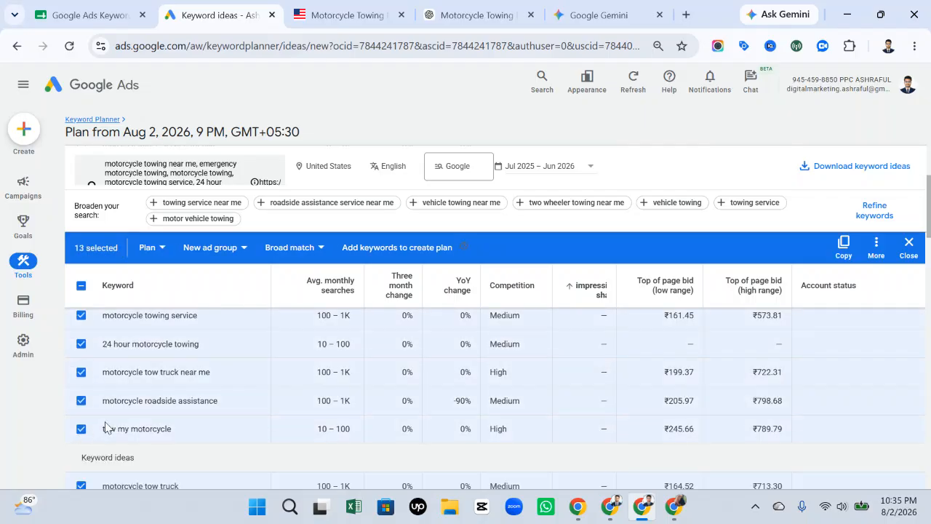
Export the keyword ideas to Google Sheets in My Drive under a custom file name, authorizing with the listed Google account.
click(851, 166)
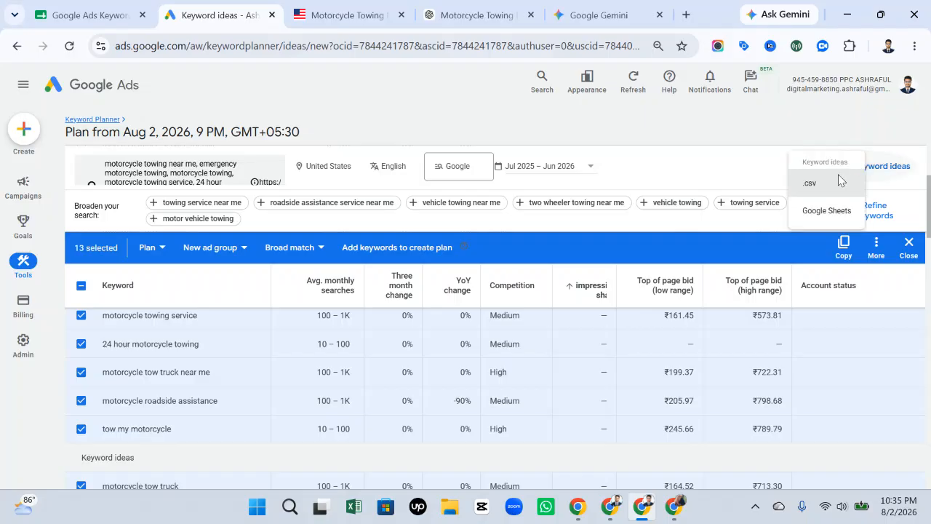
click(819, 212)
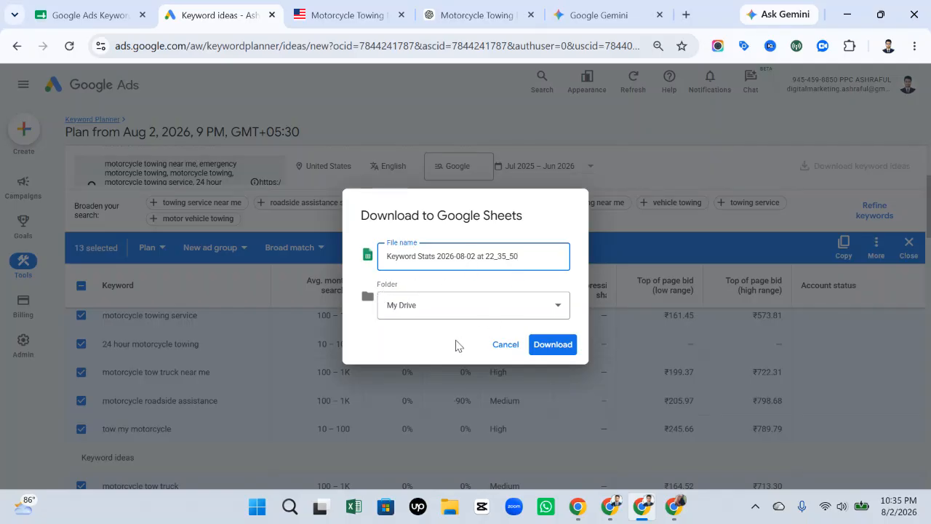
drag(541, 259, 369, 268)
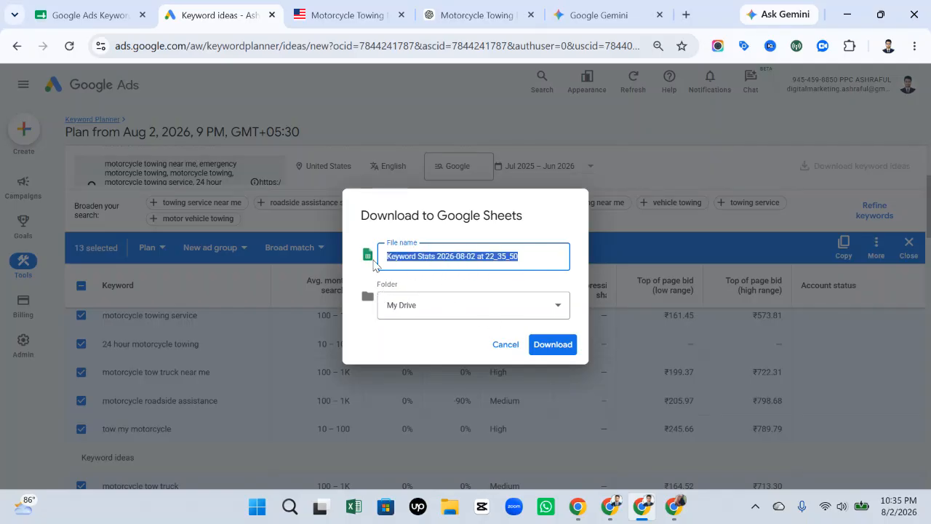
key(BackSpace)
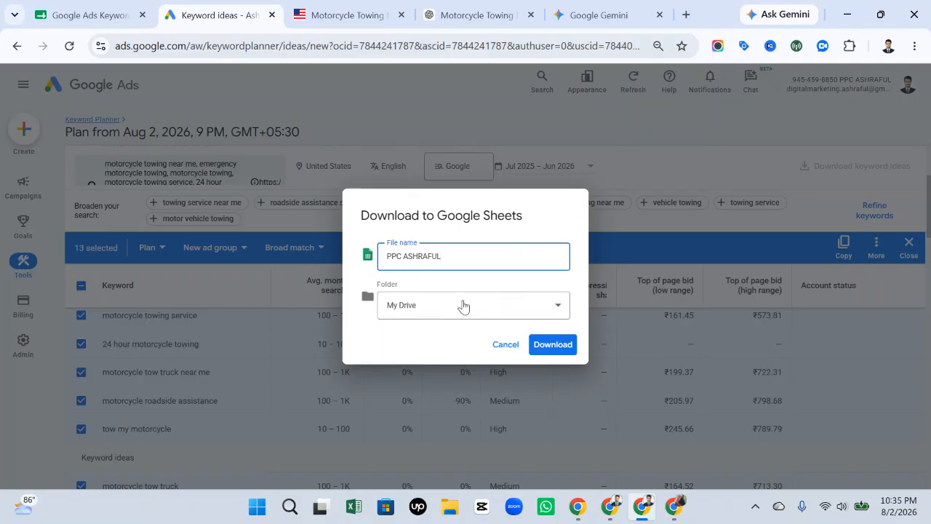
click(544, 349)
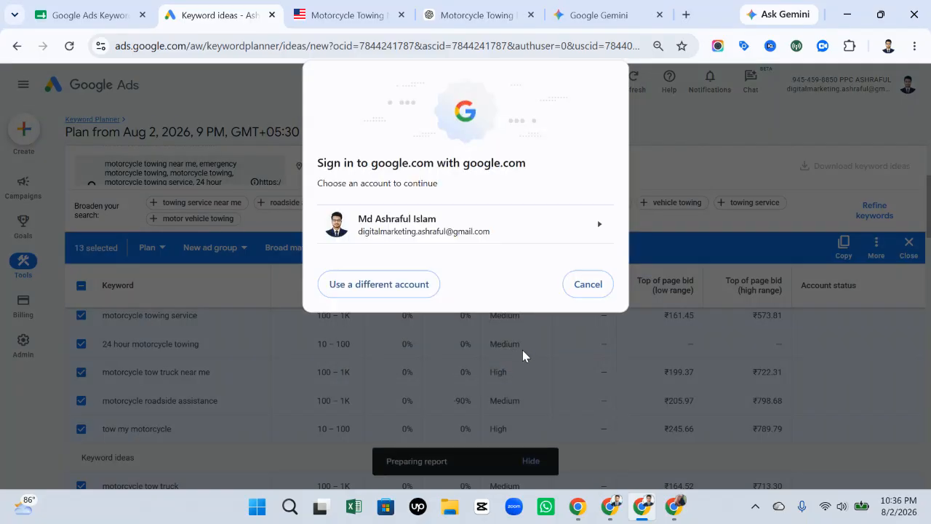
click(418, 240)
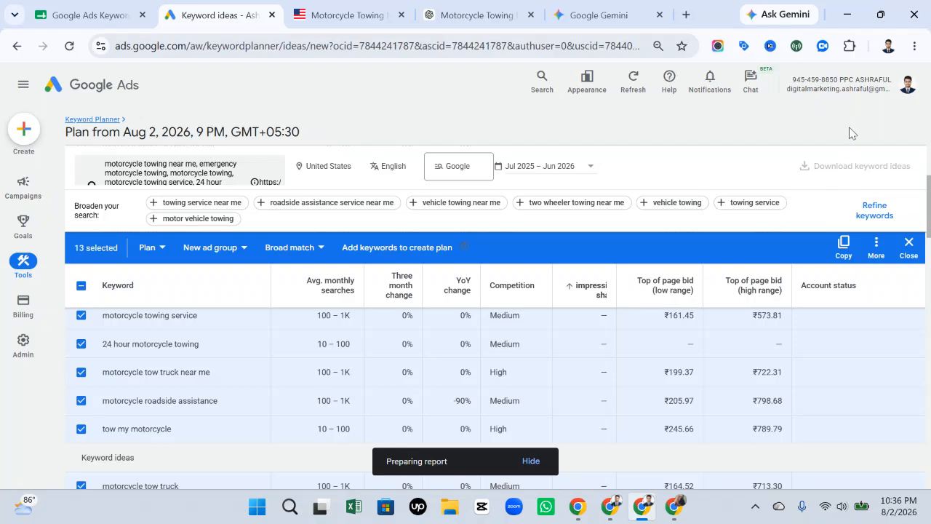
Export the keyword ideas to Google Sheets once more, keeping the default file name.
scroll(848, 110, up, 5)
scroll(855, 237, up, 5)
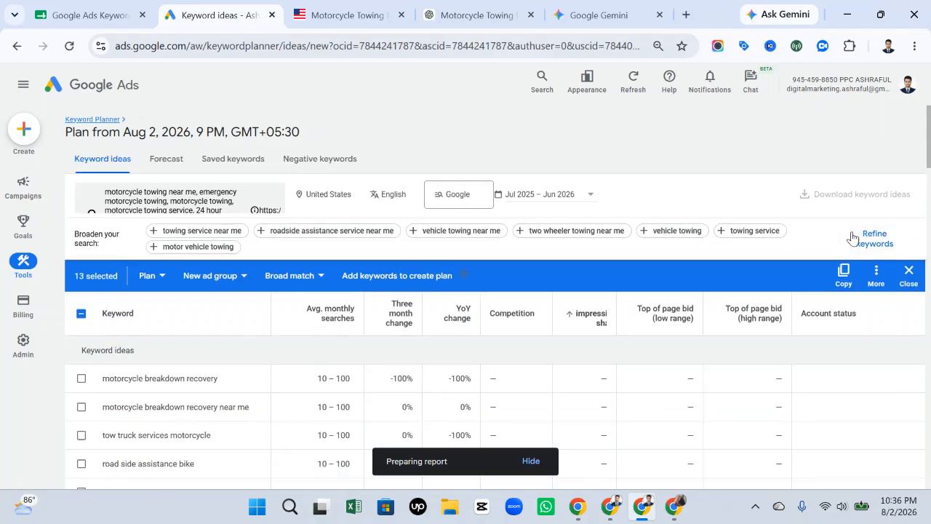
click(850, 195)
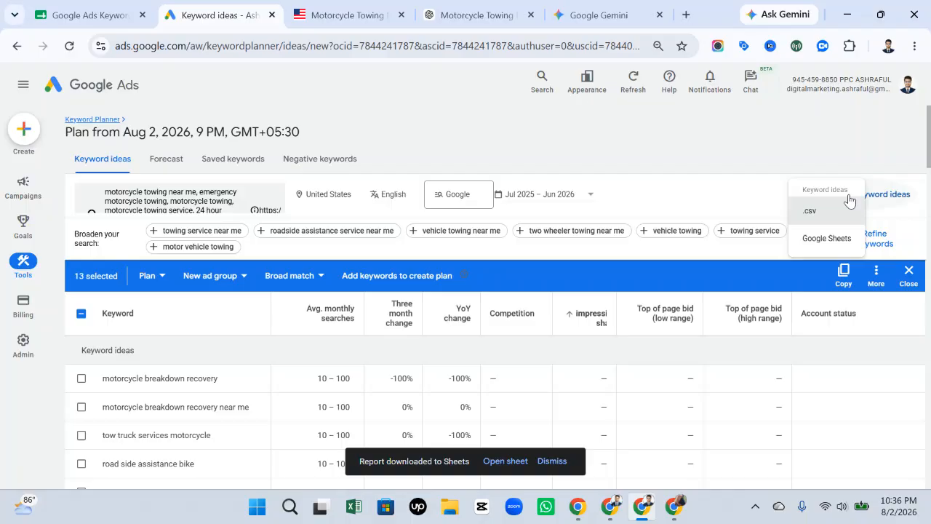
click(827, 237)
click(552, 345)
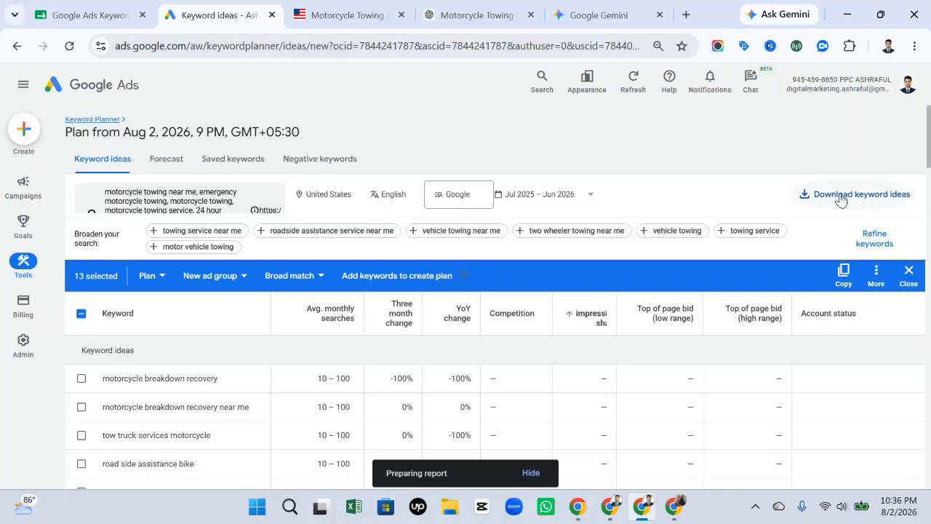
Open the exported Keyword Stats sheet and look through its keyword rows and metric columns.
click(847, 192)
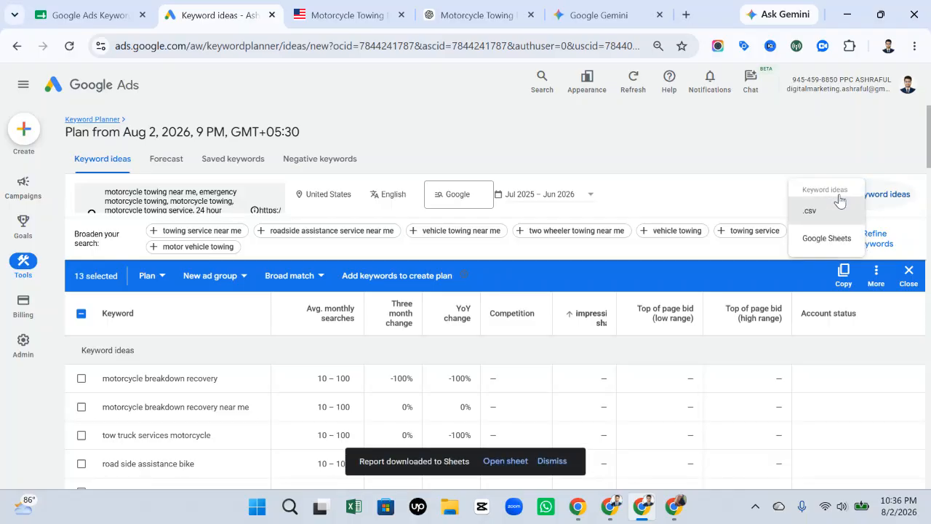
click(513, 462)
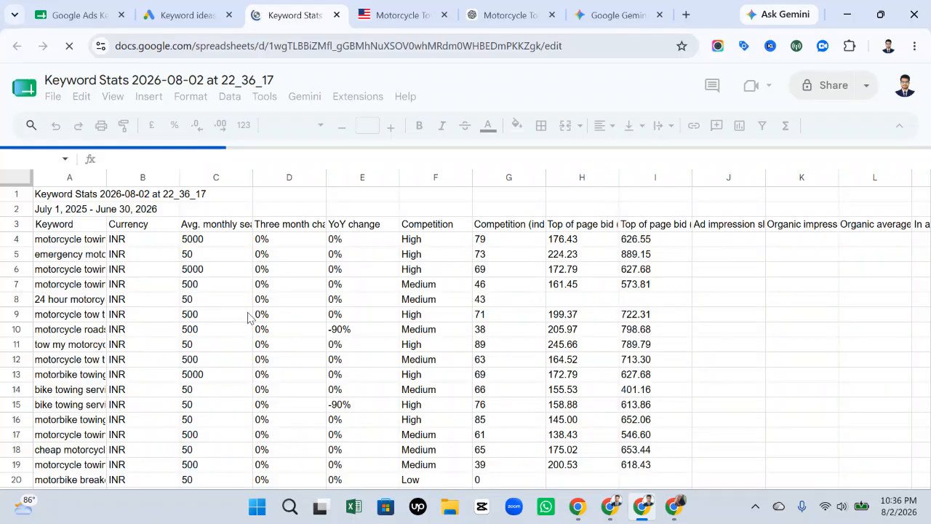
scroll(217, 293, down, 15)
scroll(225, 320, up, 10)
scroll(276, 327, up, 10)
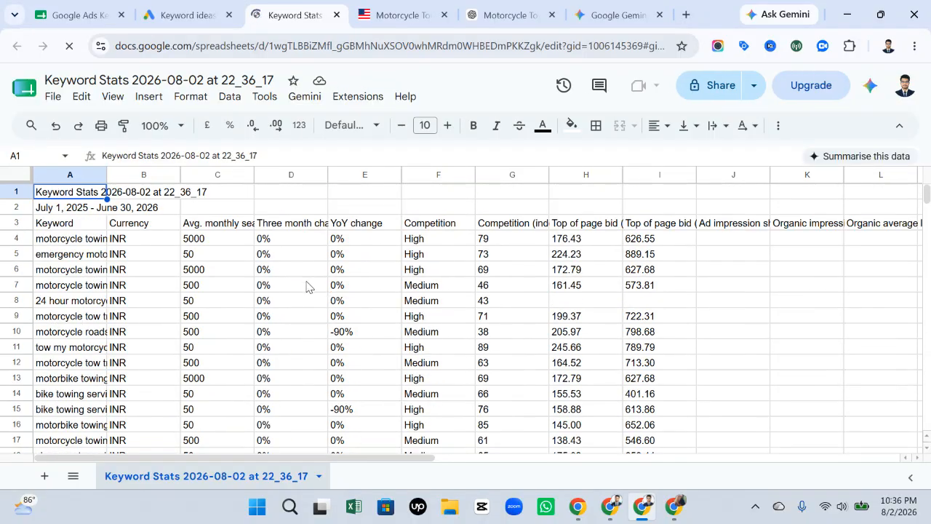
click(305, 251)
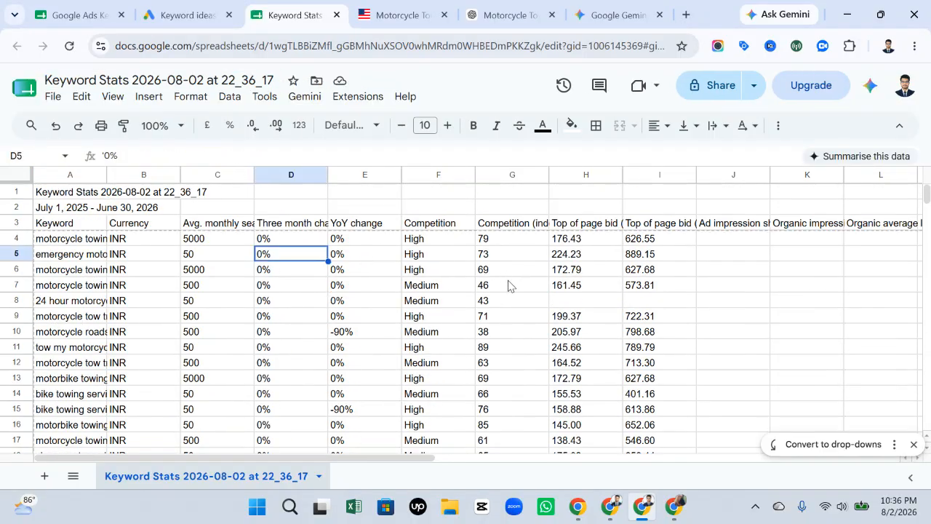
click(736, 288)
click(775, 259)
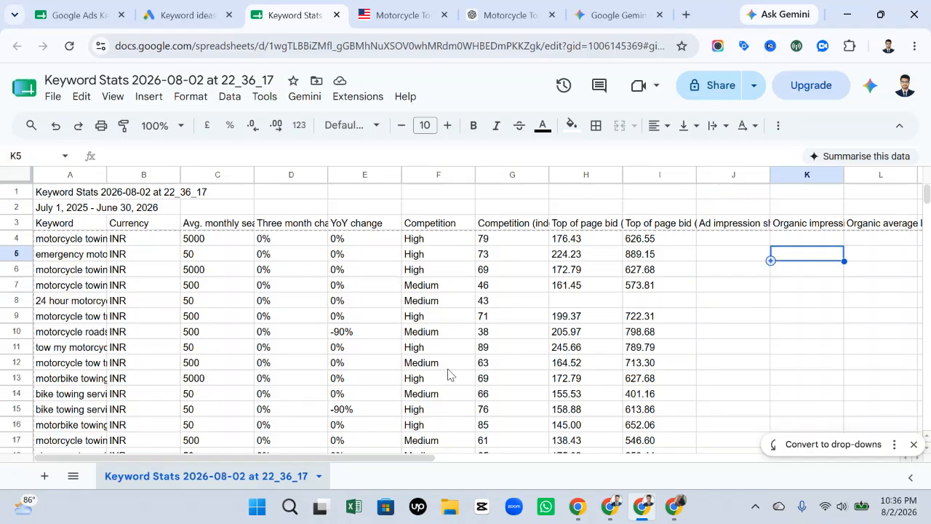
Clear and delete the report title and date range rows above the column headers.
click(16, 222)
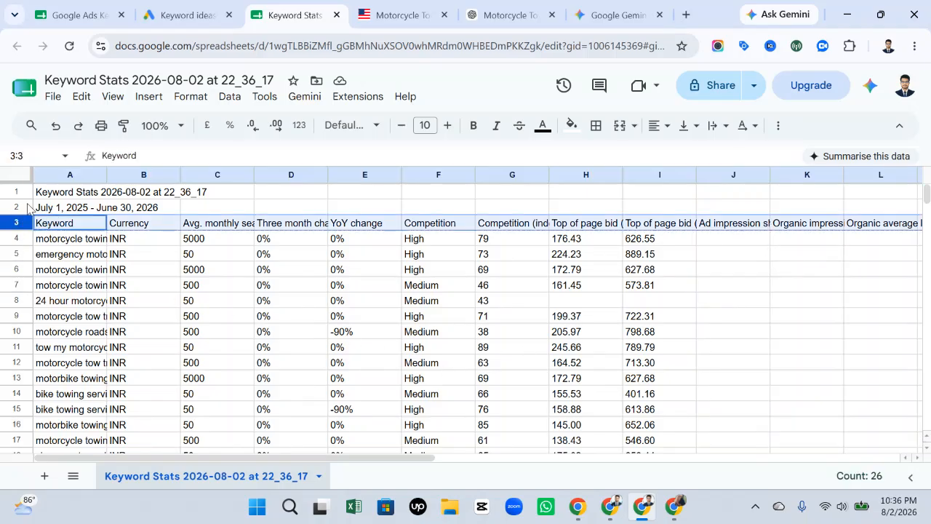
click(16, 193)
shift+click(16, 207)
key(Delete)
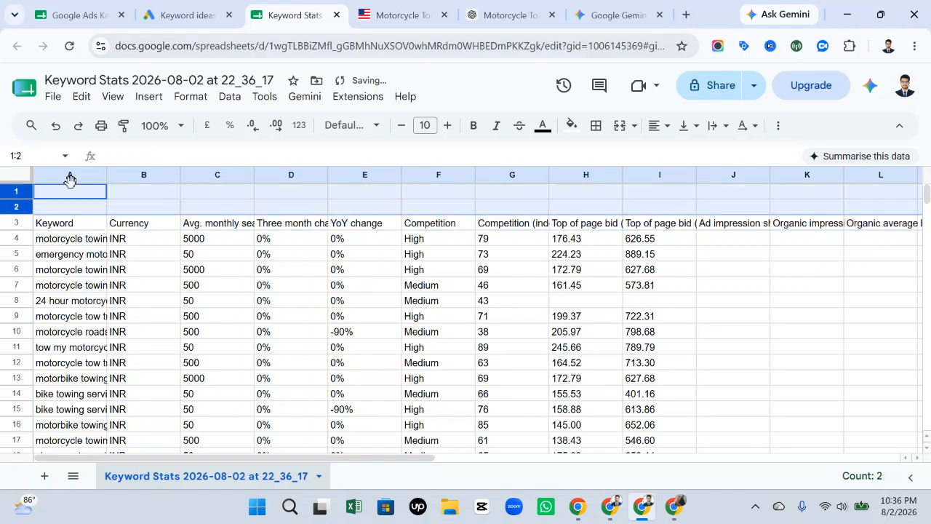
click(120, 269)
click(16, 223)
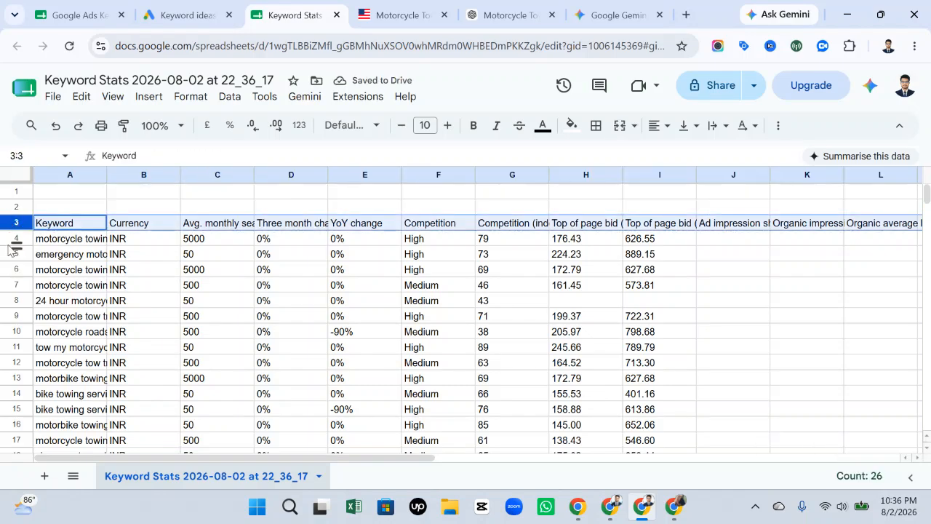
drag(16, 191, 16, 207)
right_click(17, 208)
click(89, 290)
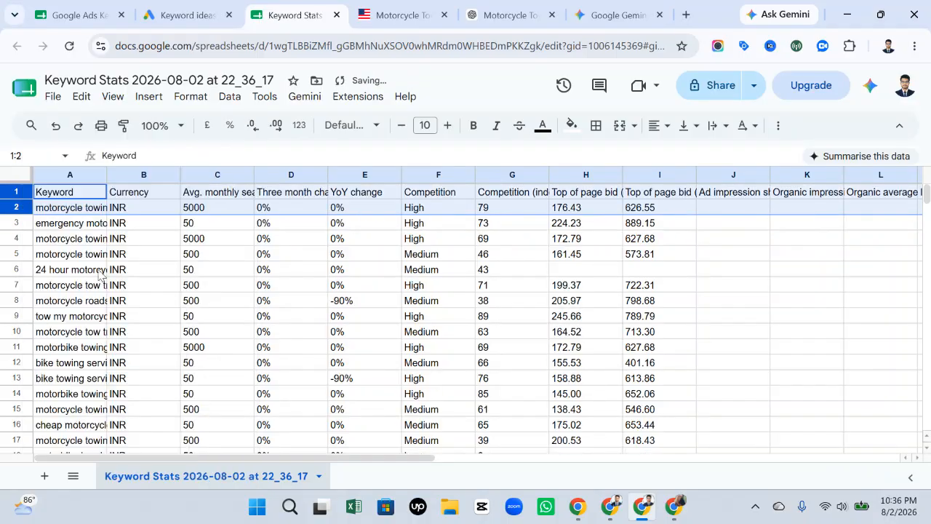
Format the header row in bold, centre-aligned, with a yellow fill.
click(216, 222)
click(24, 192)
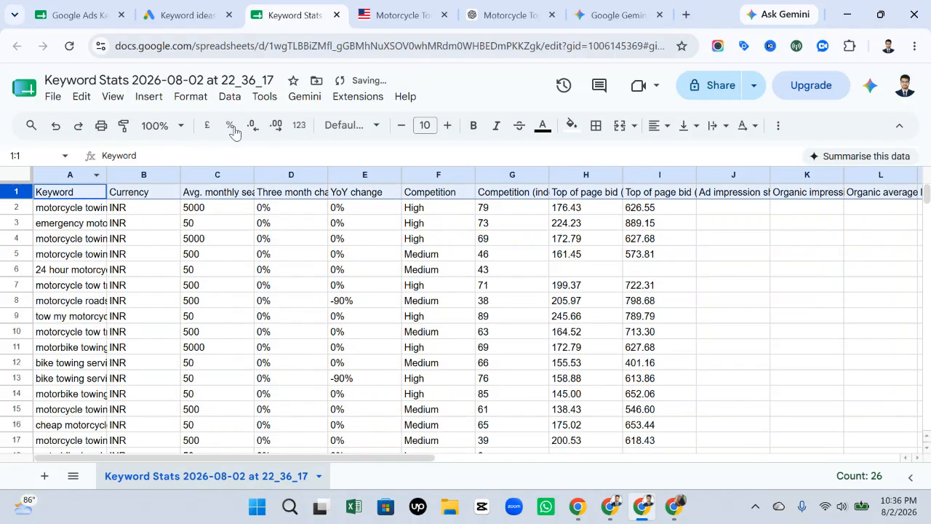
click(473, 125)
click(659, 125)
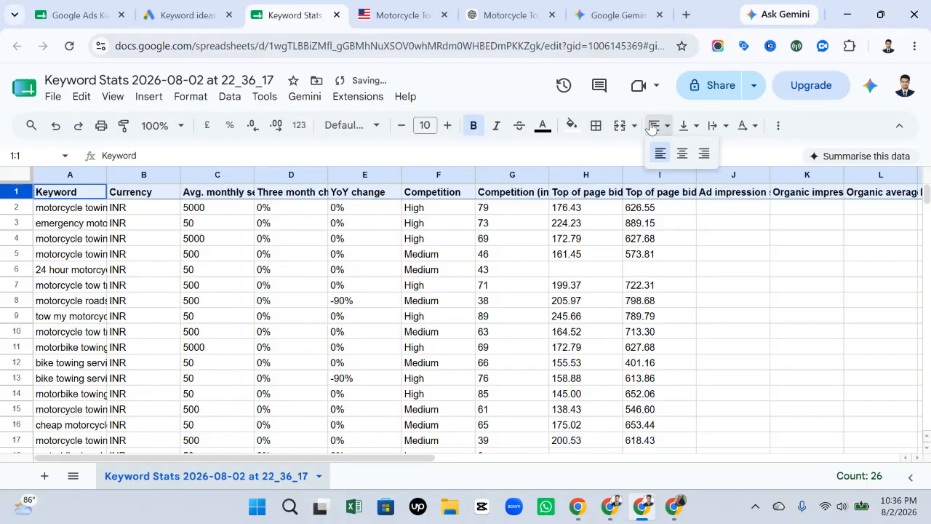
click(676, 154)
click(571, 125)
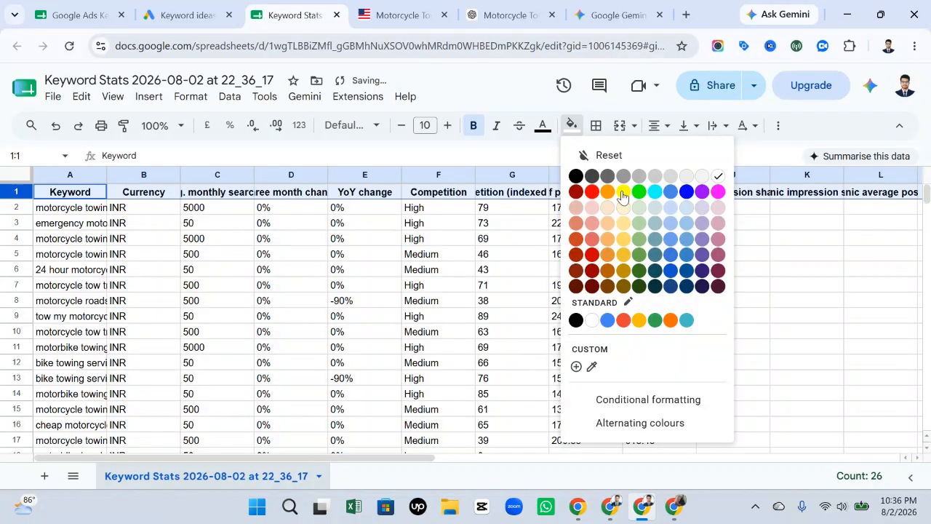
click(624, 193)
click(727, 253)
click(240, 260)
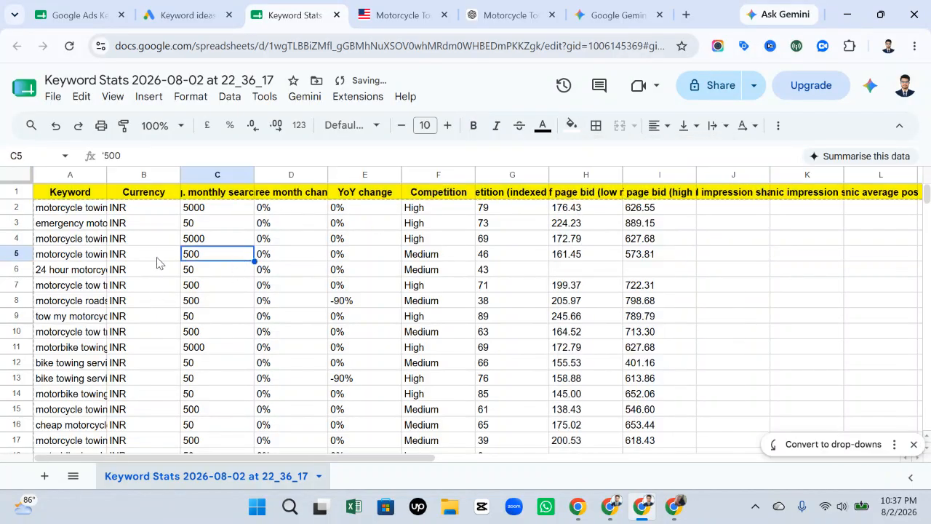
Widen column C so that the full "Avg. monthly searches" header fits.
click(143, 177)
click(173, 238)
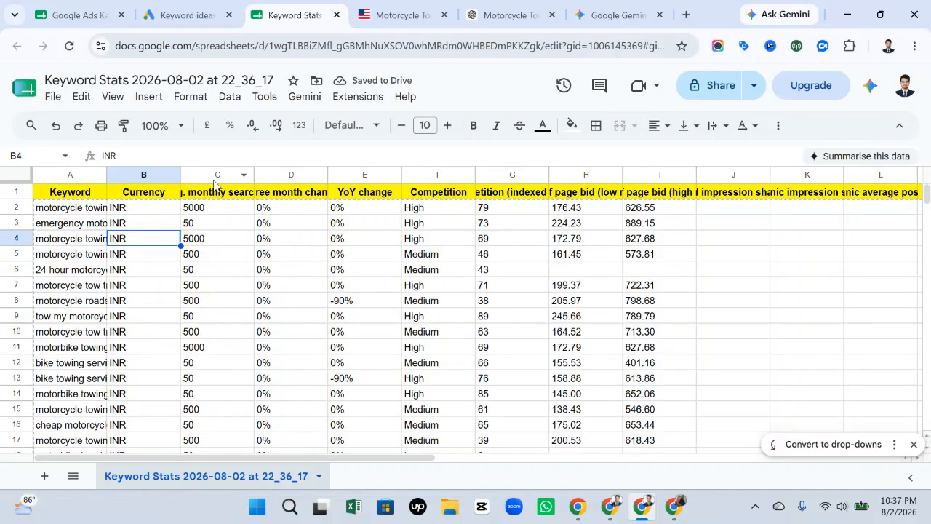
click(153, 223)
click(216, 205)
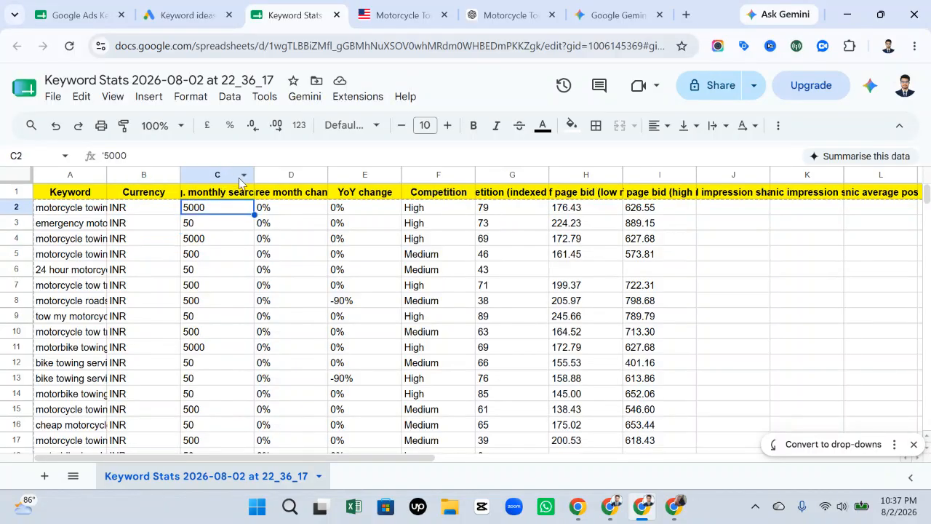
drag(254, 174, 298, 174)
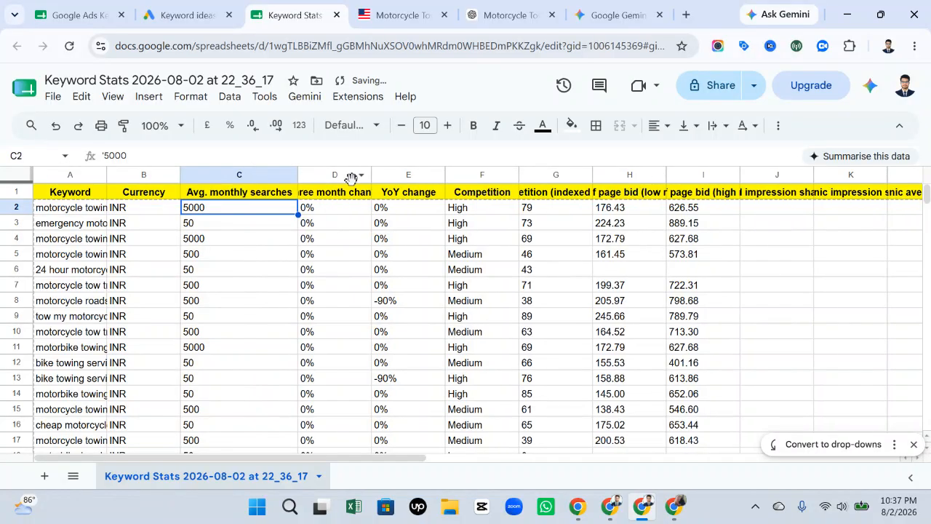
Centre-align the metrics in C1:H37, from average monthly searches to the low-range top of page bid.
click(10, 190)
click(171, 197)
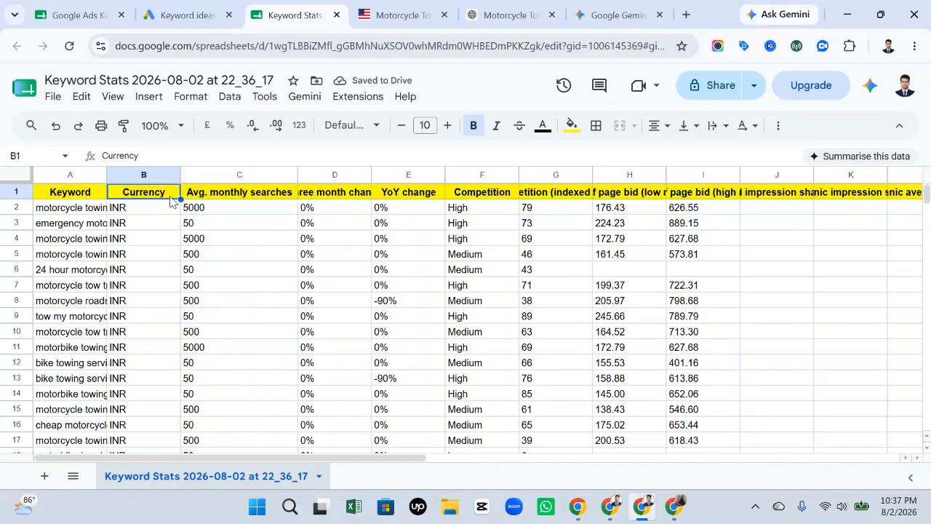
drag(193, 191, 629, 445)
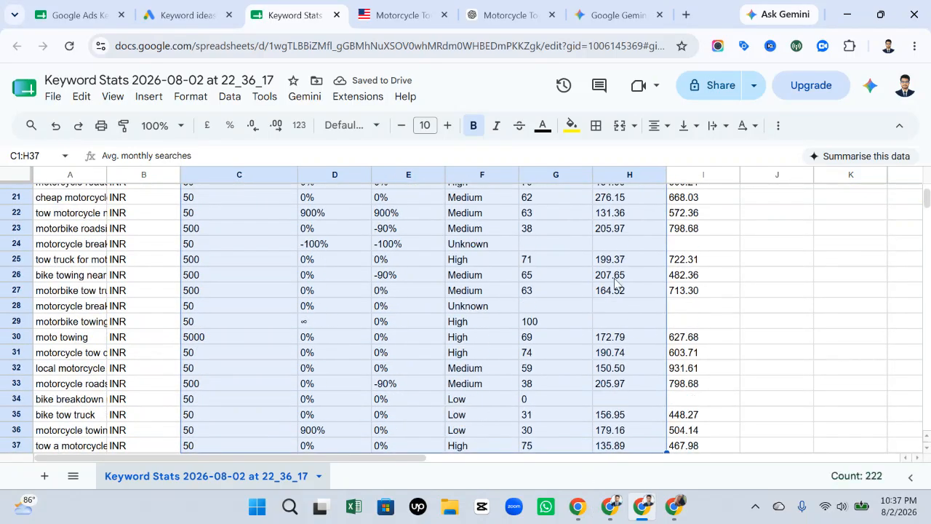
click(653, 125)
click(667, 155)
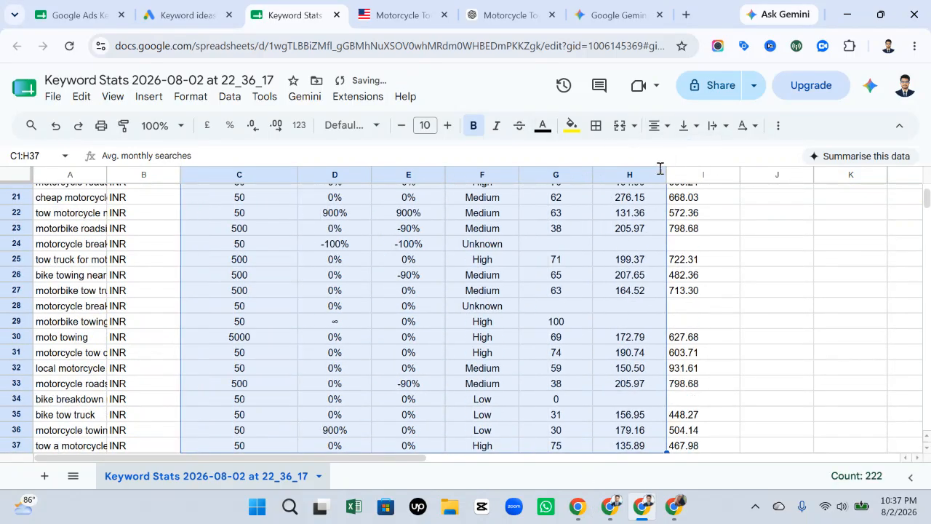
scroll(682, 283, up, 5)
click(822, 240)
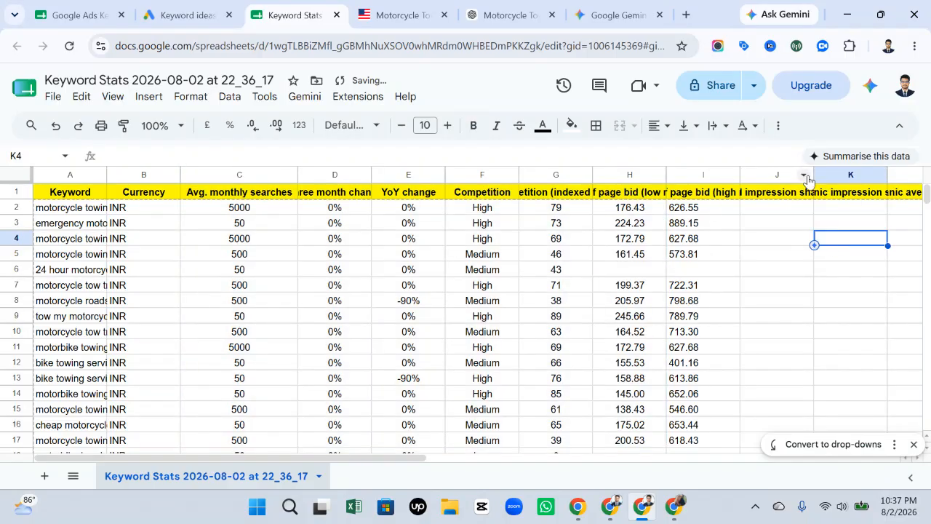
Delete columns J to Z, from "Ad impression share" through the monthly searches columns.
click(778, 173)
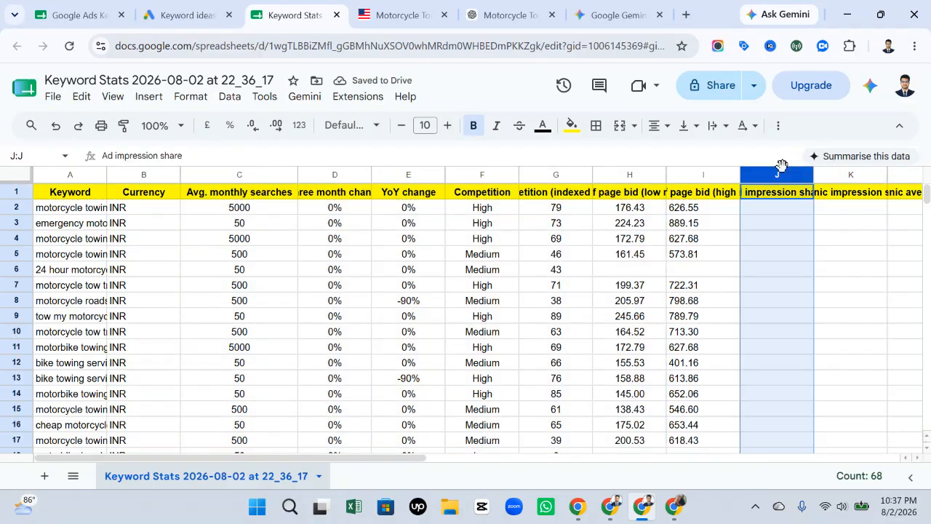
key(ctrl+shift+Right)
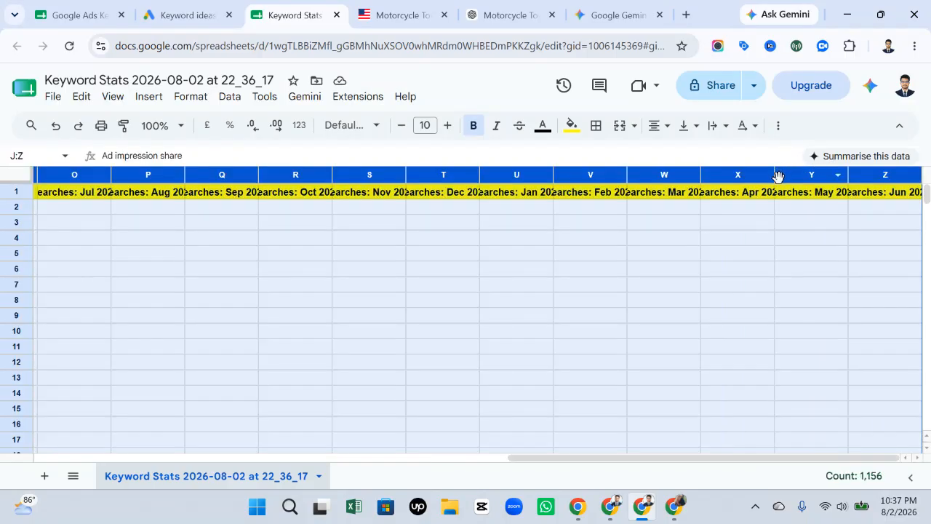
right_click(780, 174)
click(771, 290)
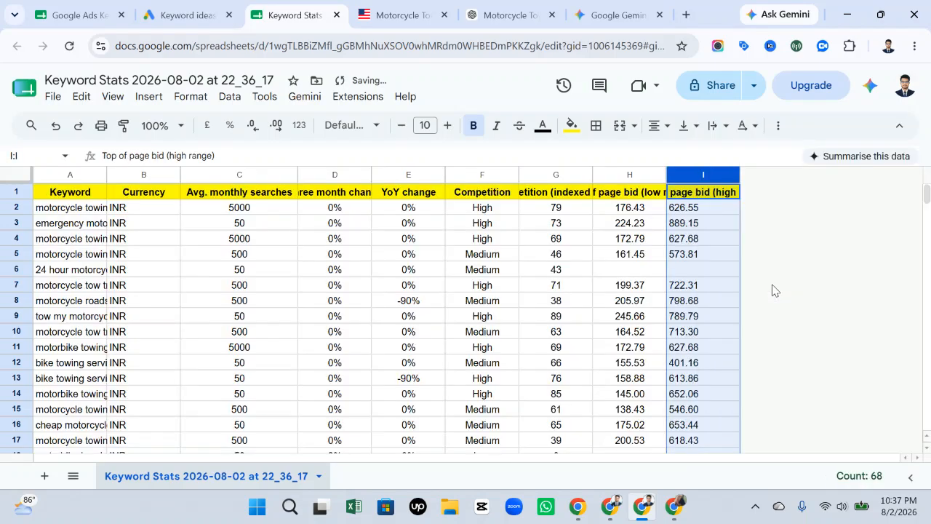
click(735, 319)
Look over the remaining keyword rows and check the spreadsheet's sharing options.
scroll(375, 359, down, 5)
scroll(366, 339, up, 5)
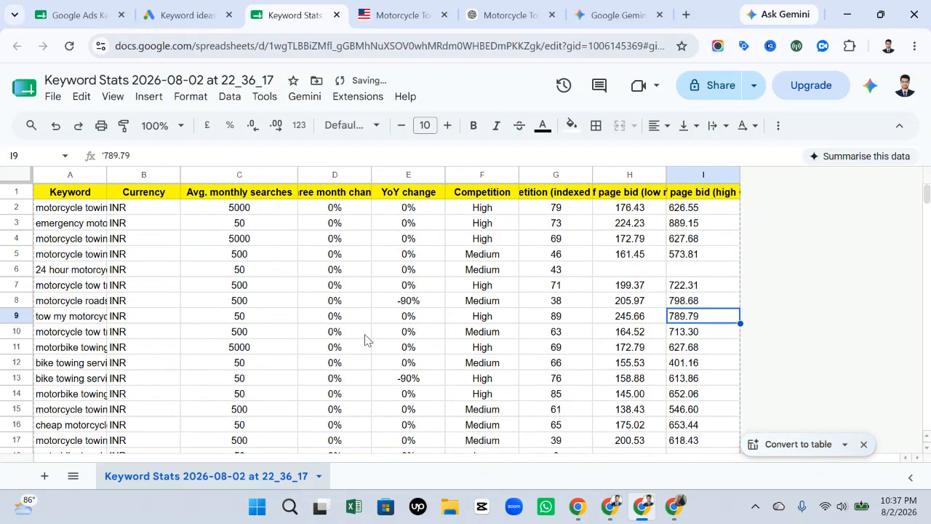
click(709, 87)
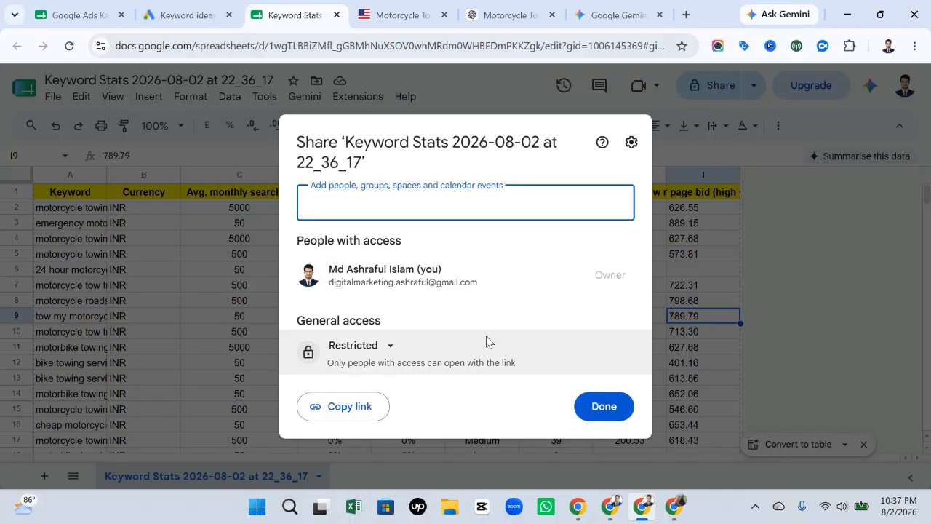
click(596, 406)
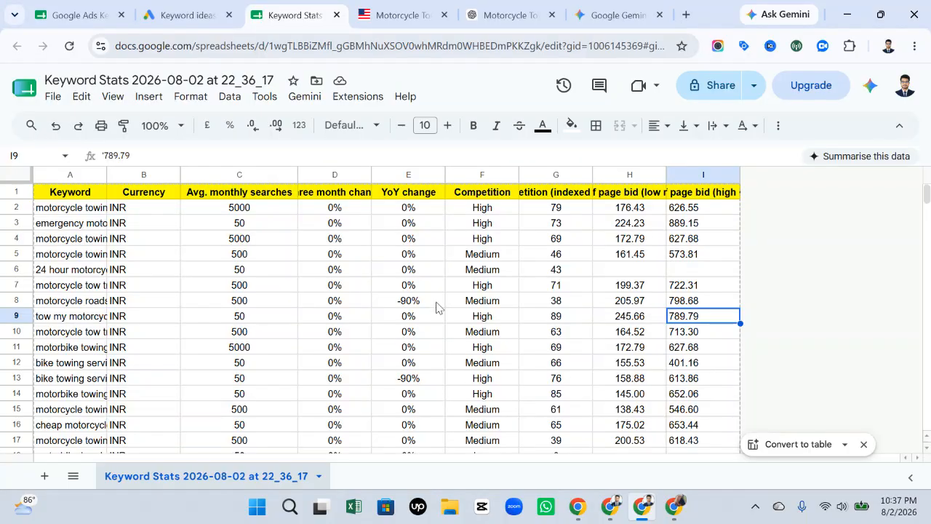
Review the exported keyword rows and the keyword table in the Google Ads Keyword Research spreadsheet.
scroll(456, 269, down, 10)
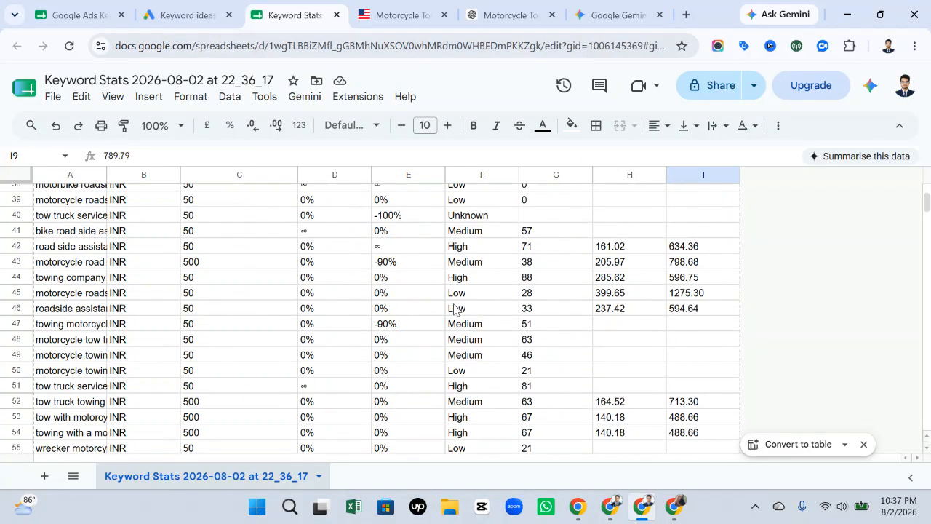
scroll(458, 306, down, 10)
scroll(444, 291, up, 10)
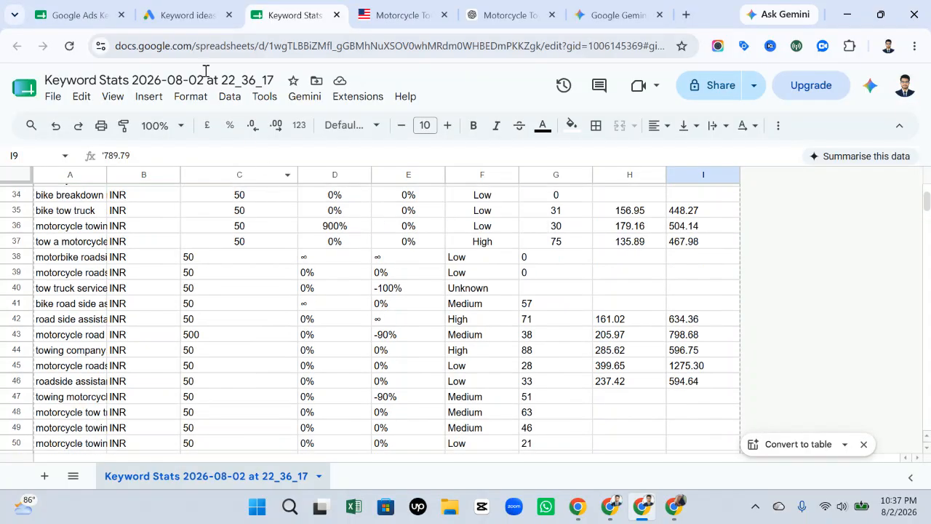
click(73, 15)
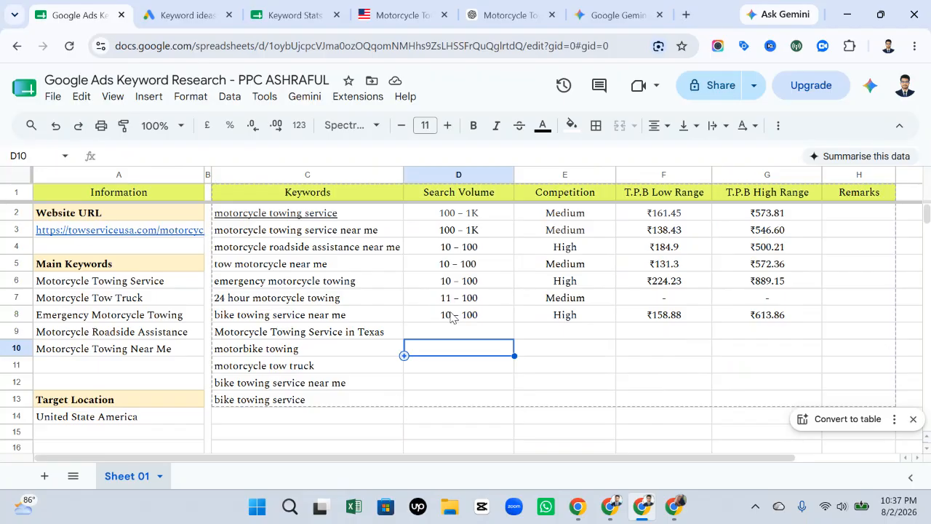
click(326, 251)
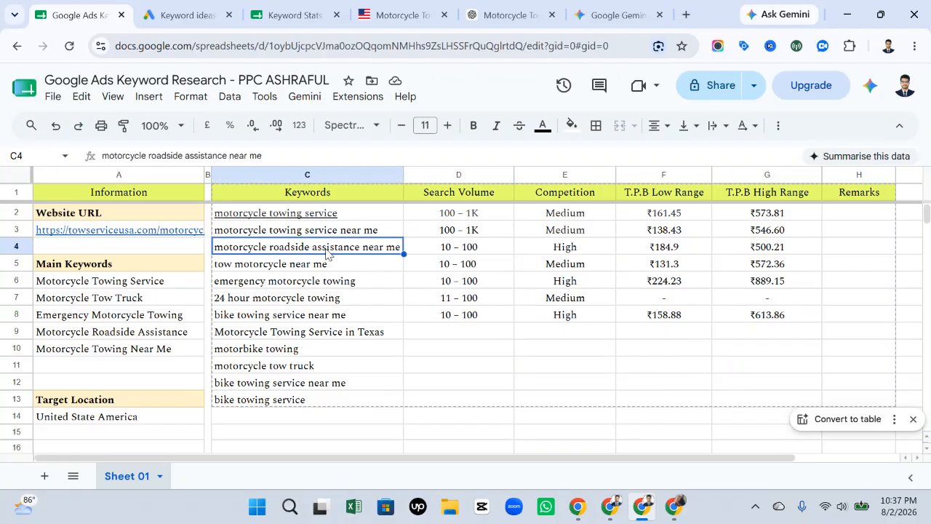
scroll(358, 230, down, 2)
scroll(364, 218, up, 2)
Switch to Google Ads Keyword Planner and clear the selection of keyword ideas.
click(185, 14)
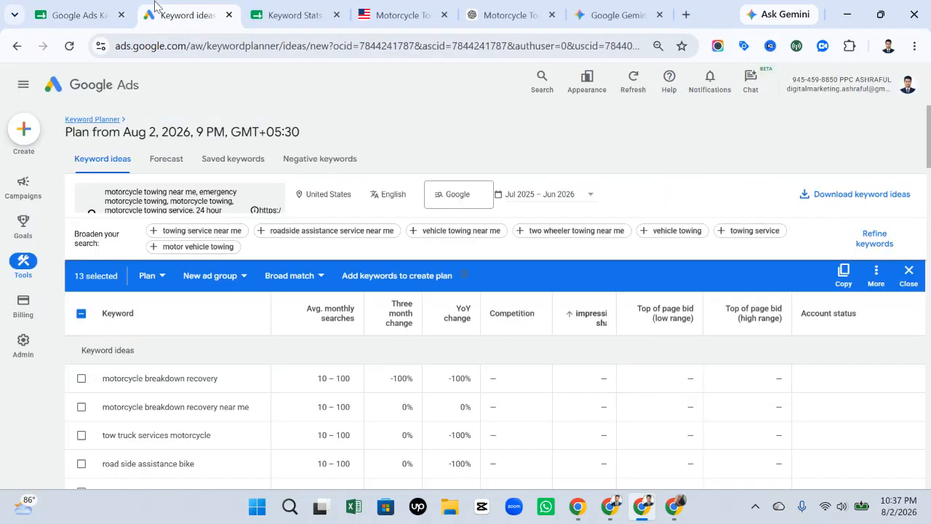
click(900, 288)
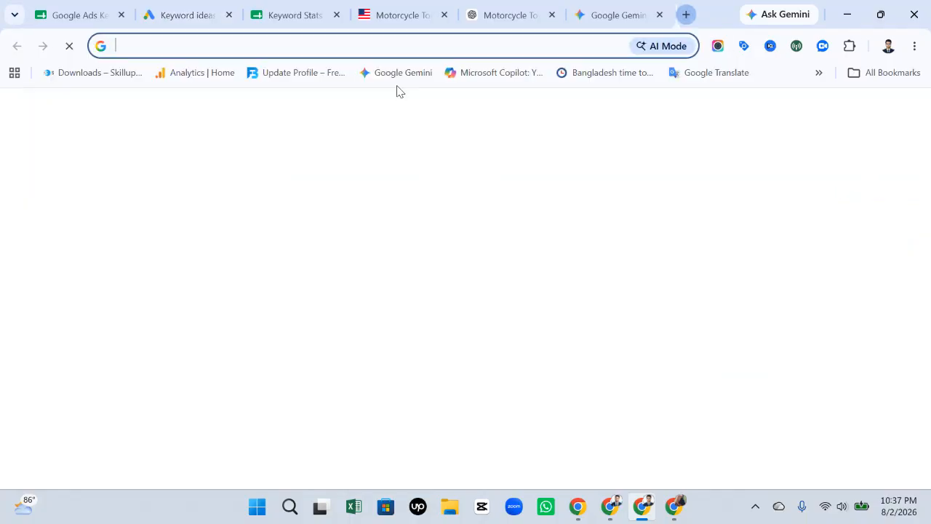
Enter the Google query "Towing service in usa" in a new browser tab.
click(686, 14)
text(Z)
key(BackSpace)
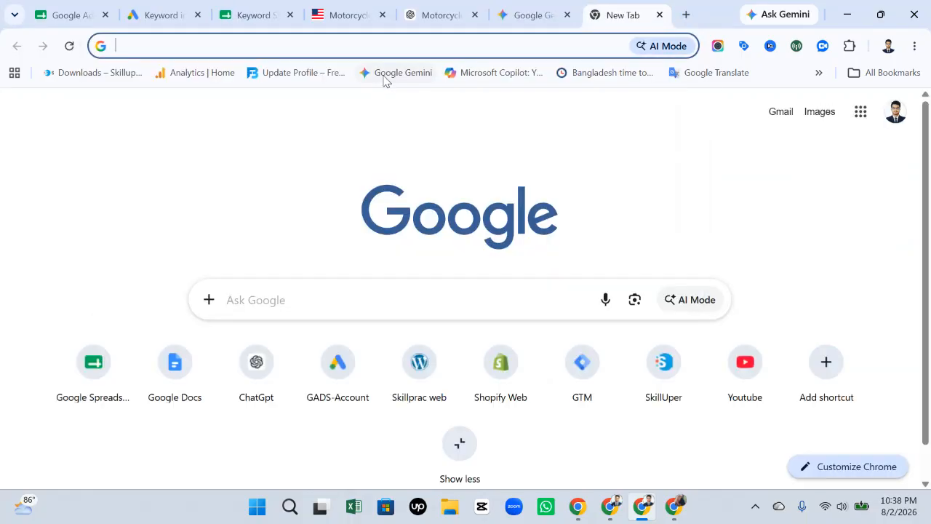
text(TOWI)
key(BackSpace)
key(BackSpace)
key(BackSpace)
text(owing service in)
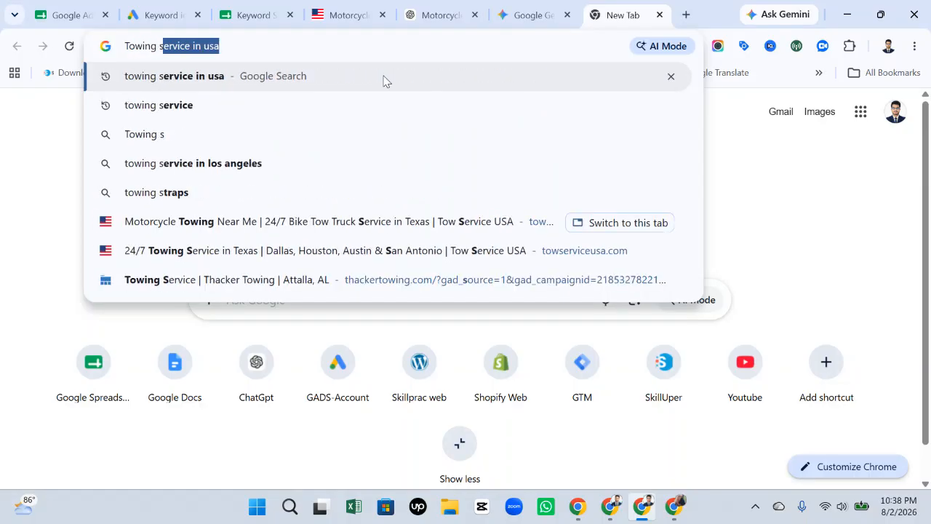
text( usa)
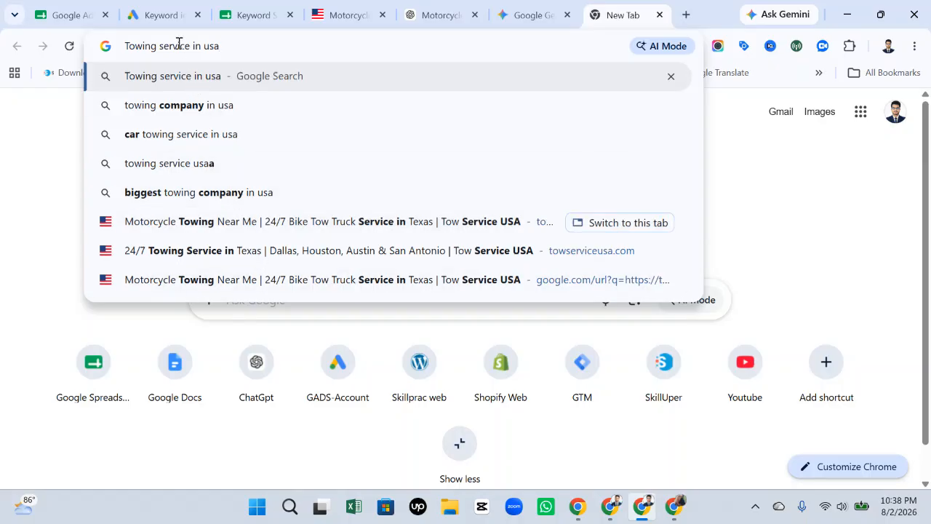
Extend the query to "Motorcycle Towing service in usa", run the search and show its related search suggestions.
drag(235, 48, 149, 49)
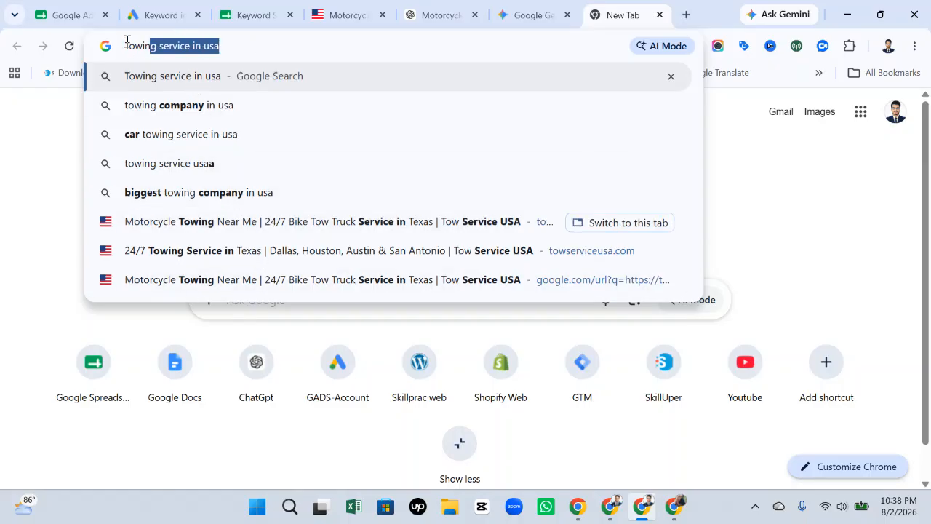
click(126, 43)
text(M)
key(BackSpace)
text(torcu)
key(BackSpace)
text(ycle T)
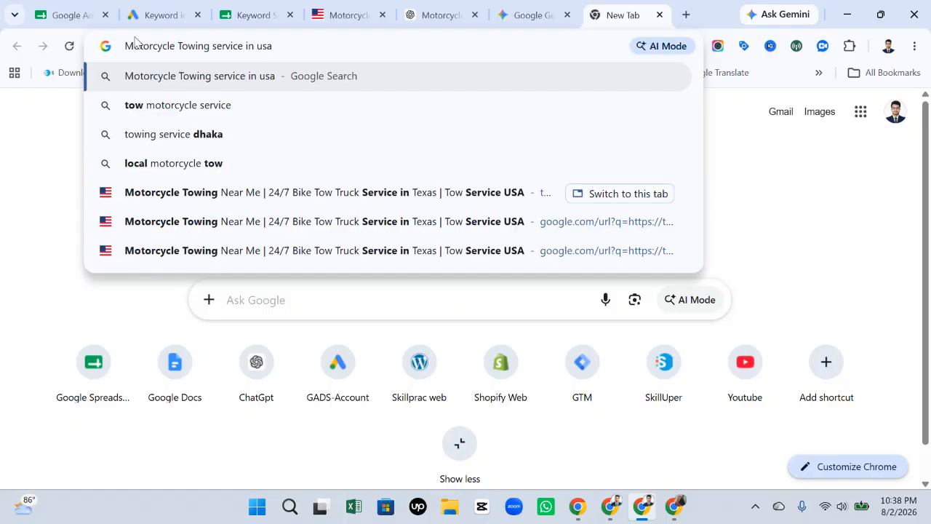
key(Return)
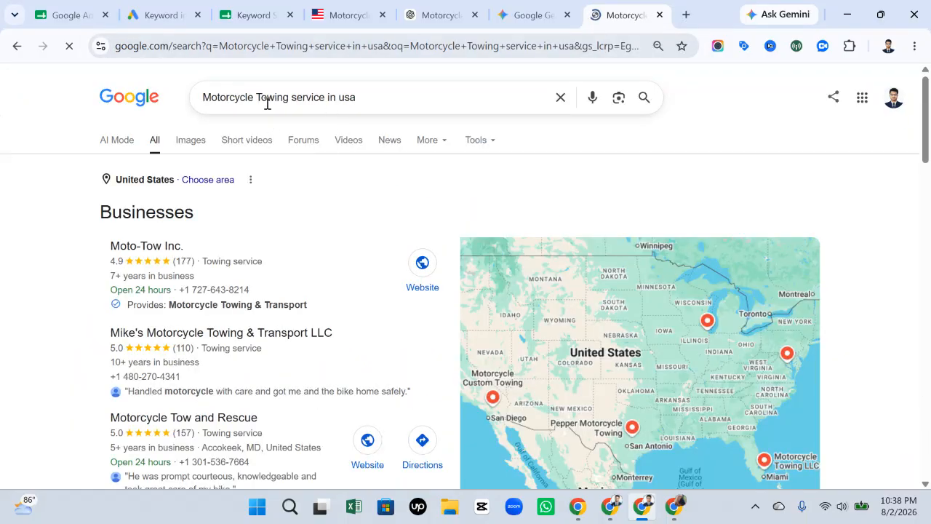
click(363, 102)
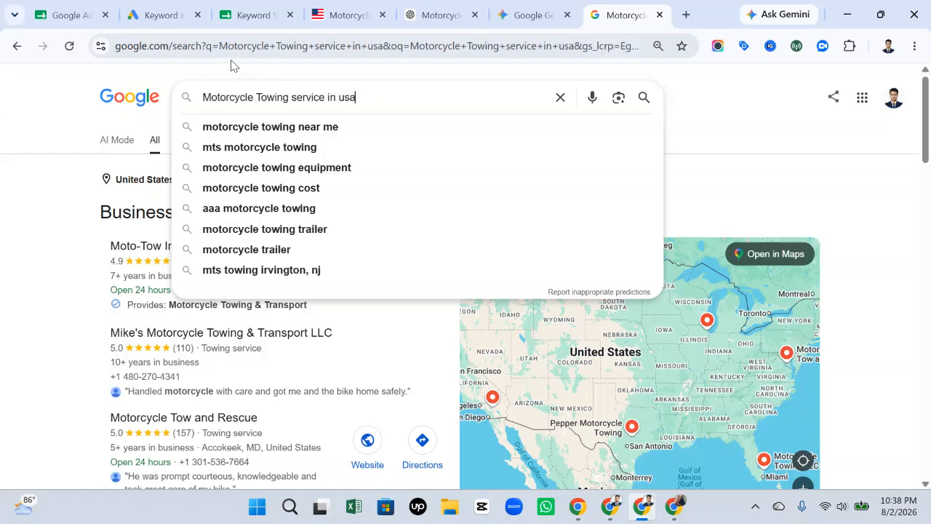
Return to Keyword Planner, look over the keyword ideas and open the seed keywords for editing.
click(175, 6)
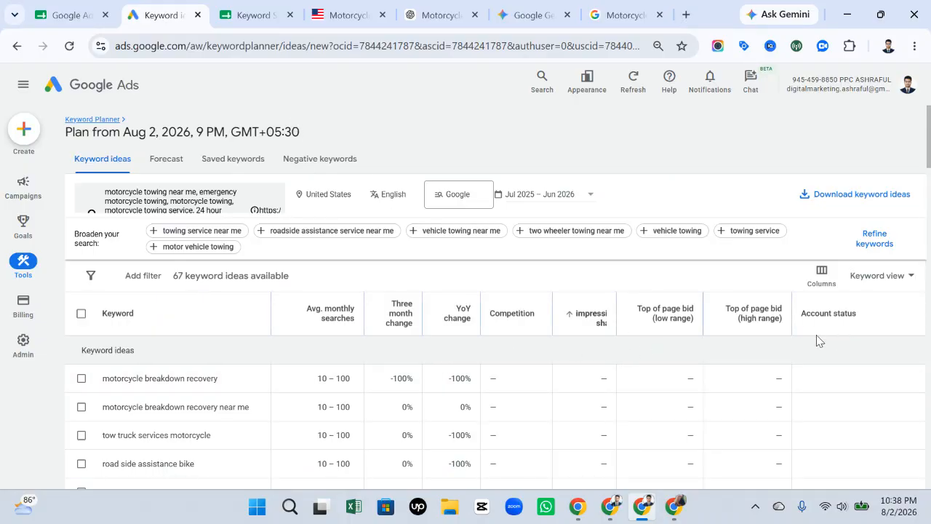
scroll(348, 331, down, 3)
scroll(348, 331, up, 5)
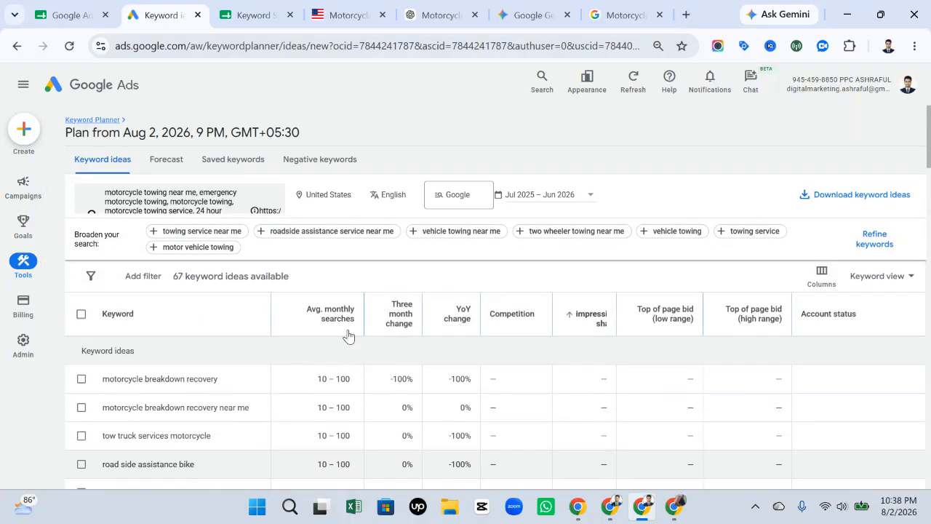
scroll(349, 333, down, 6)
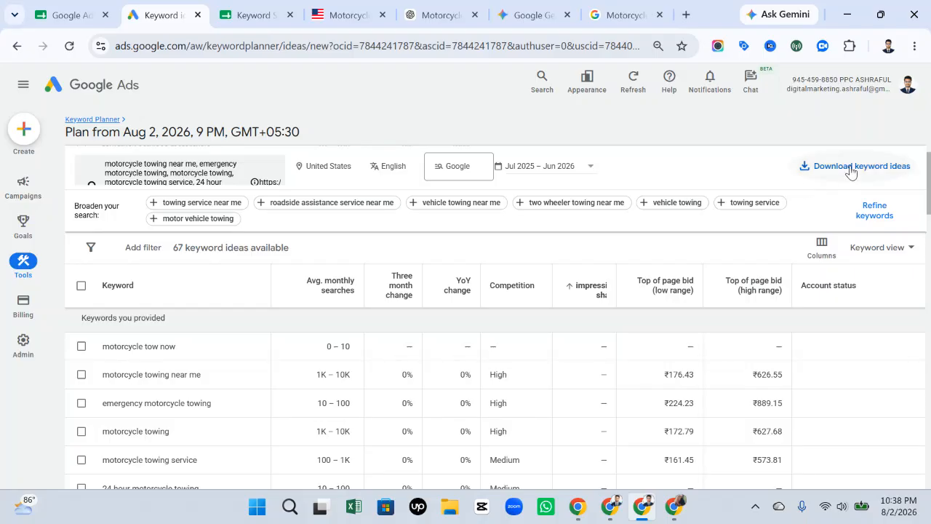
click(234, 176)
scroll(193, 395, down, 2)
scroll(445, 361, down, 2)
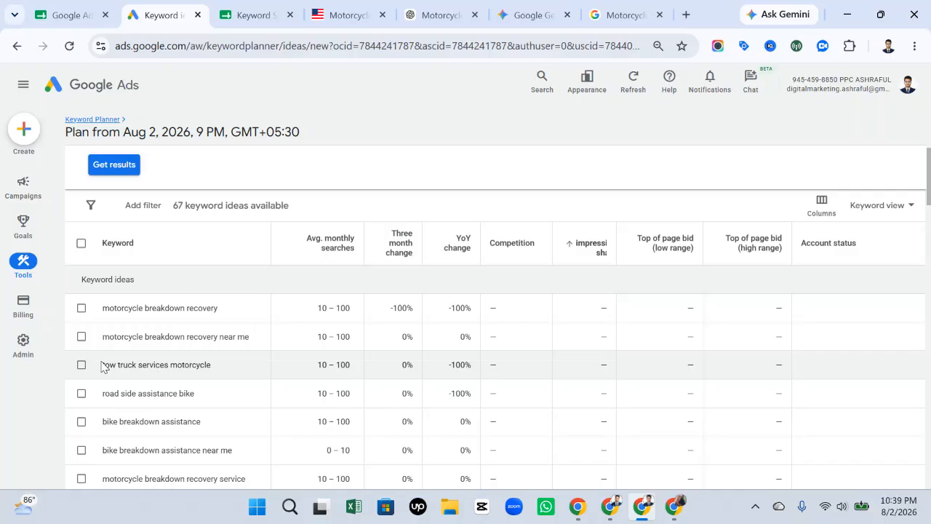
Close the exported Keyword Stats spreadsheet and keep the Google Ads Keyword Research spreadsheet open.
click(69, 14)
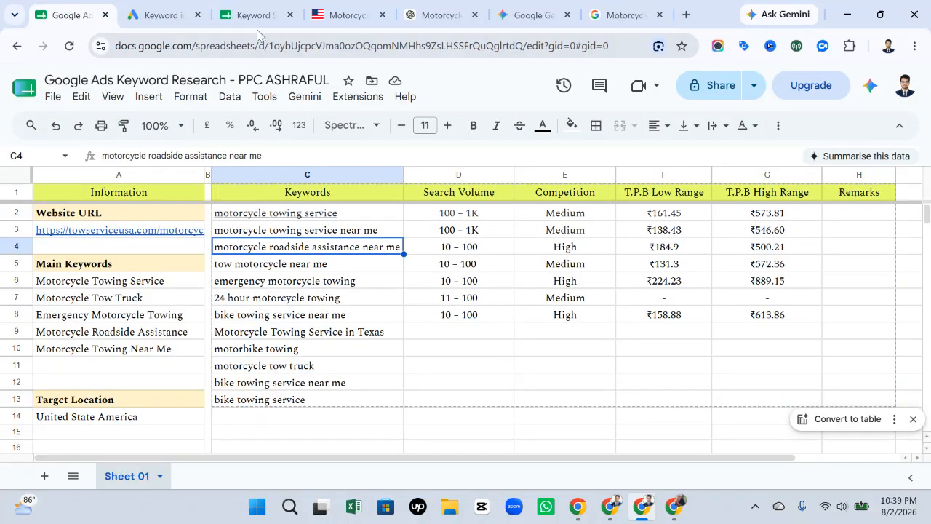
click(289, 15)
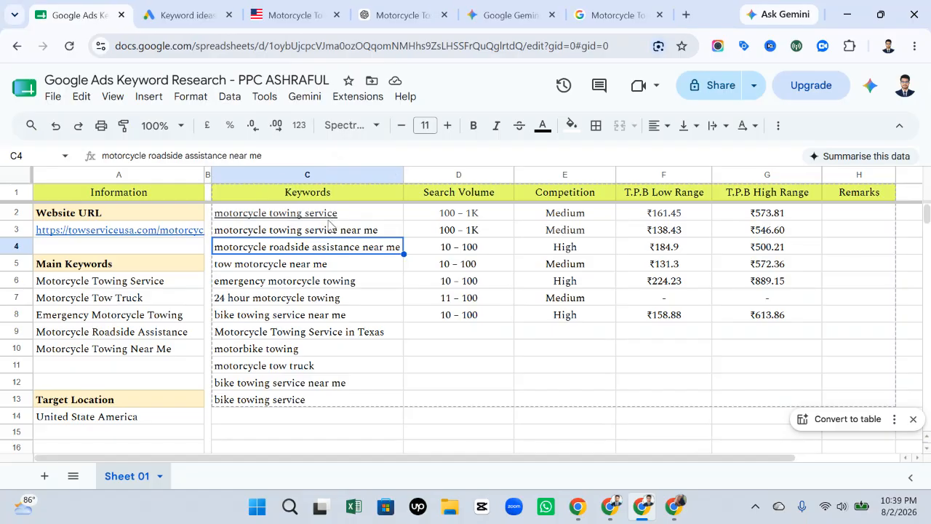
Examine Keyword Planner's option to start with a website and close the seed editor without fetching new results.
click(212, 9)
scroll(231, 270, up, 4)
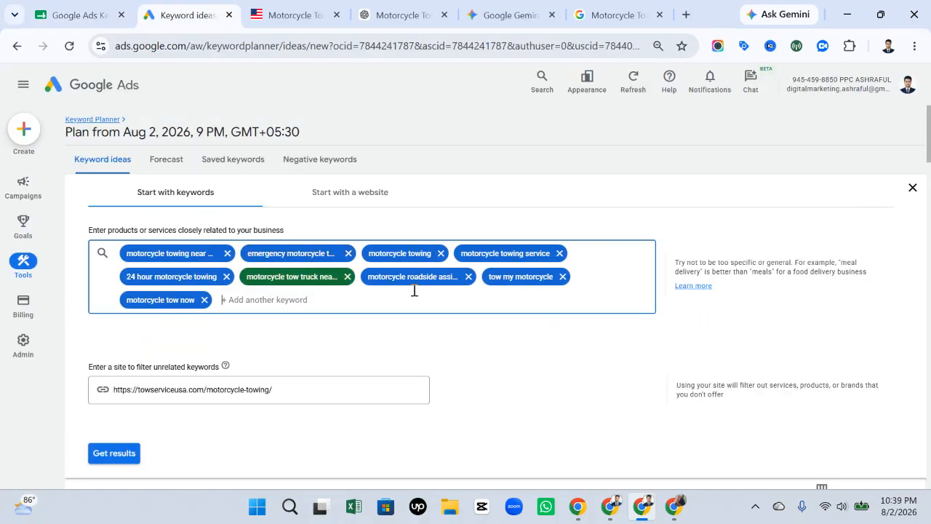
click(351, 194)
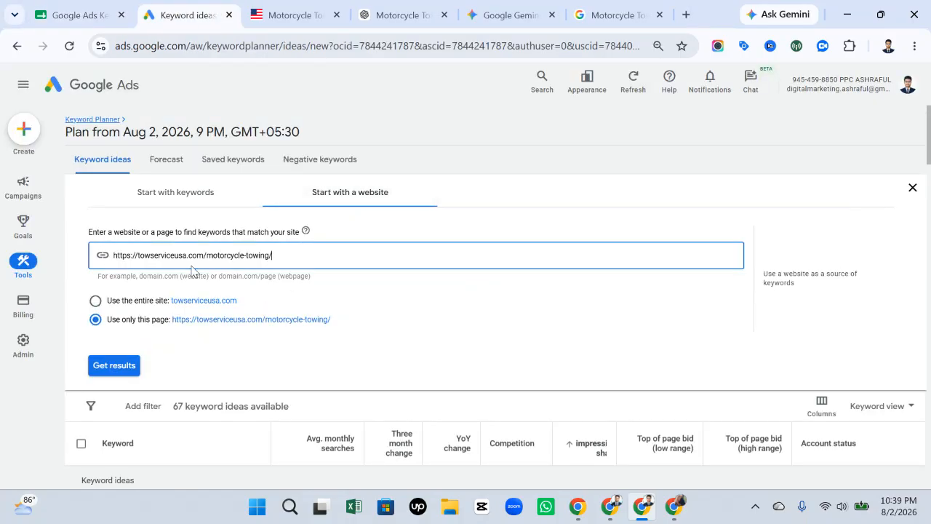
scroll(391, 314, down, 3)
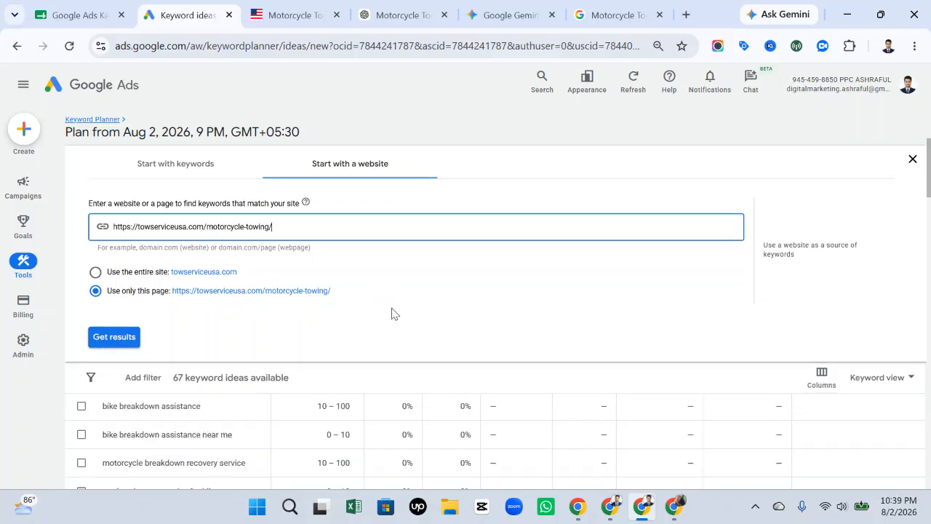
scroll(391, 314, down, 2)
scroll(546, 366, down, 5)
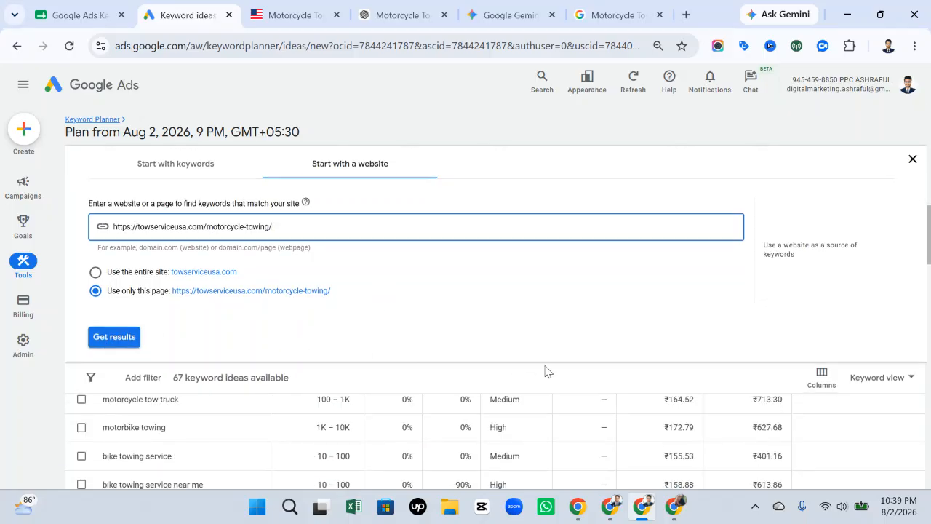
click(915, 159)
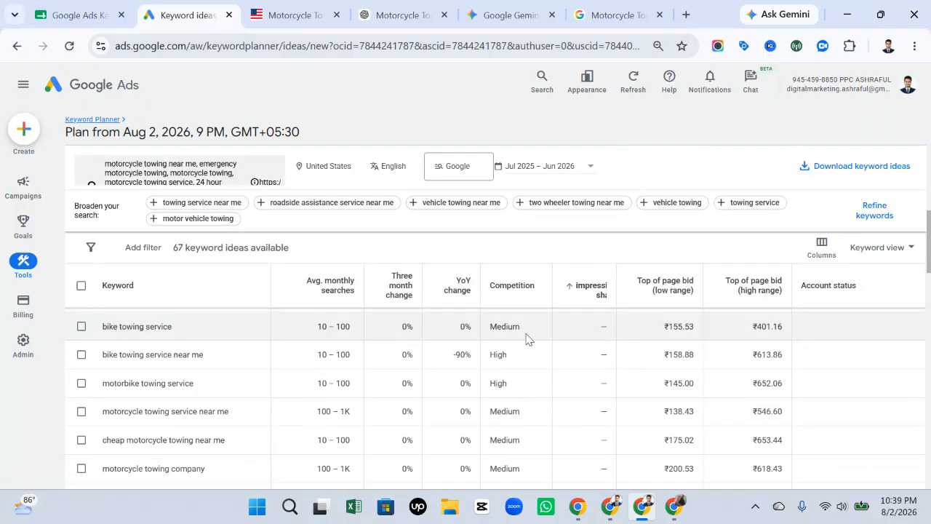
Switch to ChatGPT and read through the suggested high-intent keywords, ad groups and numbered keyword list.
click(407, 14)
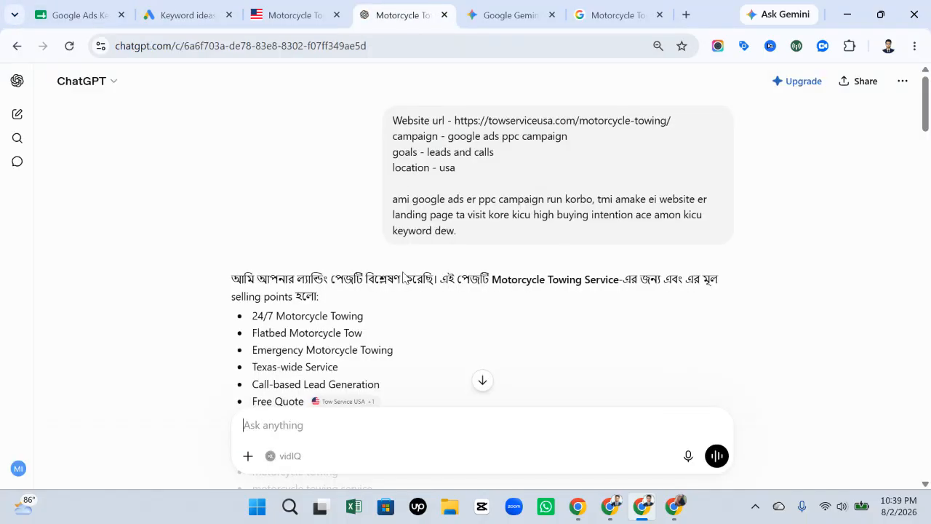
scroll(426, 351, down, 2)
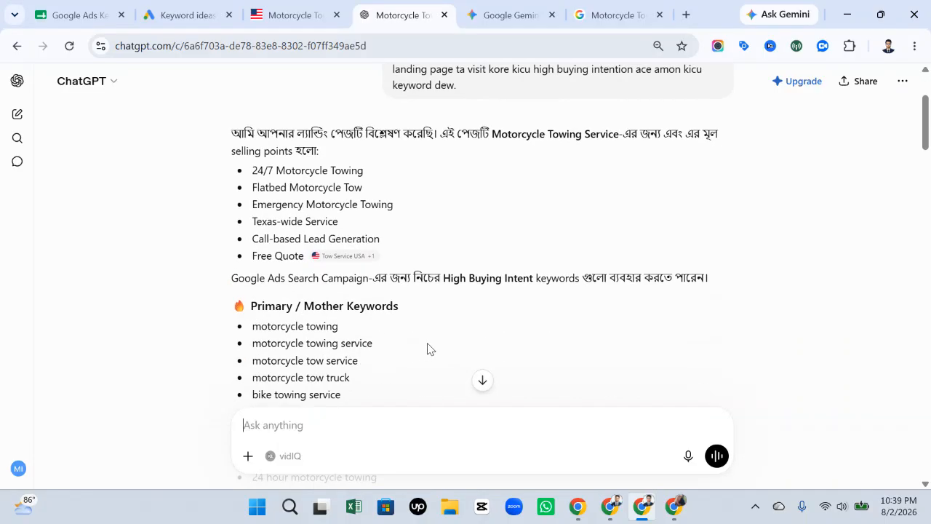
scroll(428, 348, down, 10)
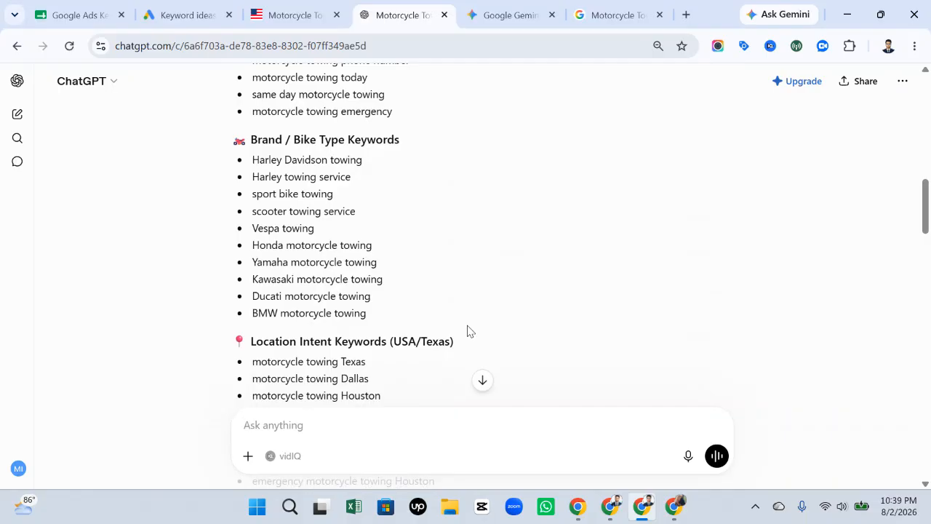
scroll(466, 329, down, 15)
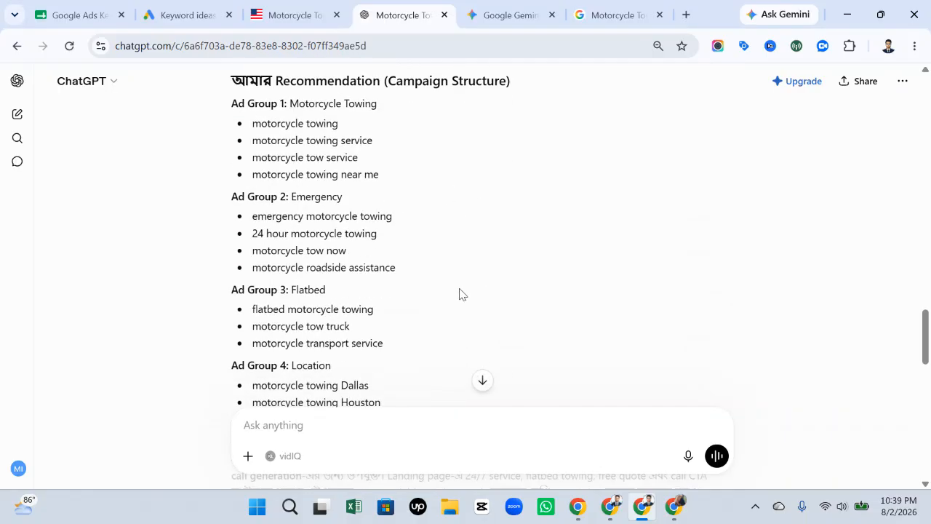
scroll(459, 291, down, 10)
scroll(461, 288, down, 3)
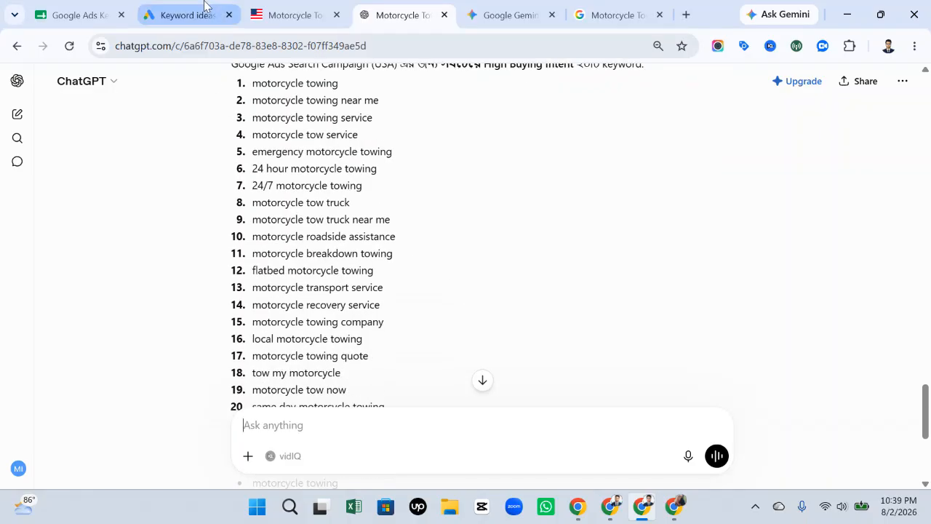
Return to Keyword Planner, read the explanation of average monthly searches and revisit the other research pages.
click(191, 14)
mouse_move(344, 283)
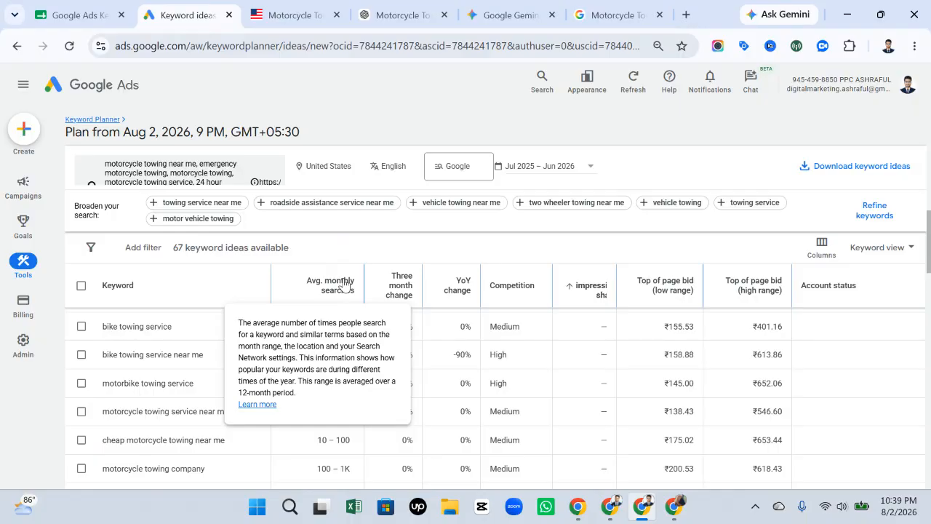
scroll(359, 249, up, 5)
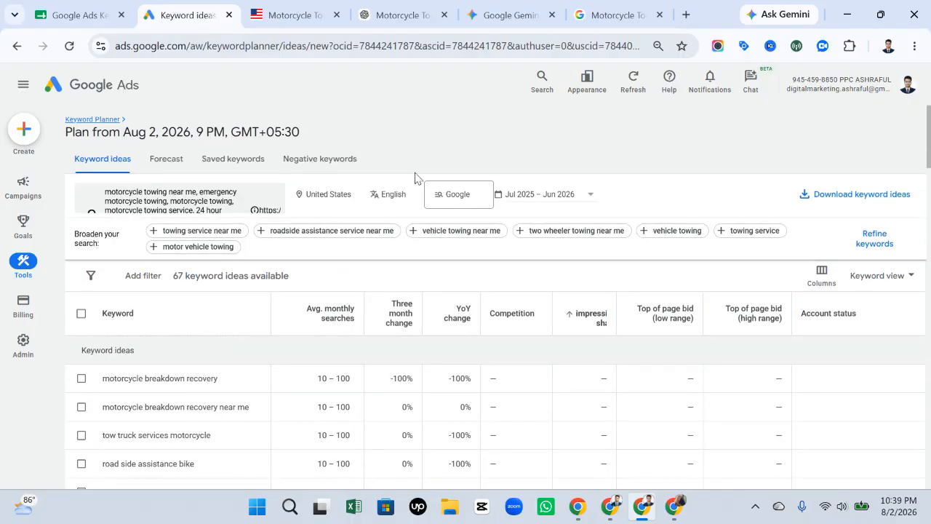
click(299, 6)
click(388, 13)
click(317, 5)
click(195, 10)
Switch to the Google Ads Keywords Research presentation in Google Slides and show the "Thanks for Watching" slide.
mouse_move(673, 506)
click(673, 430)
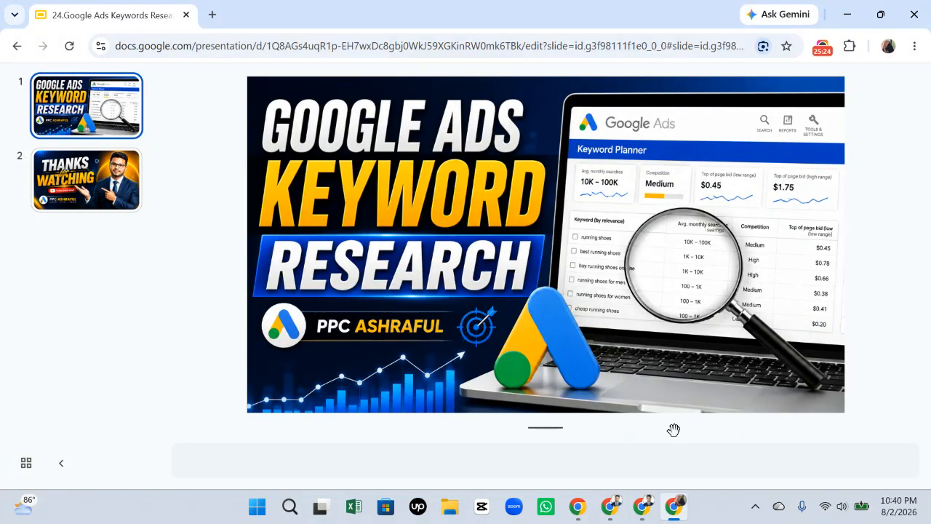
click(86, 180)
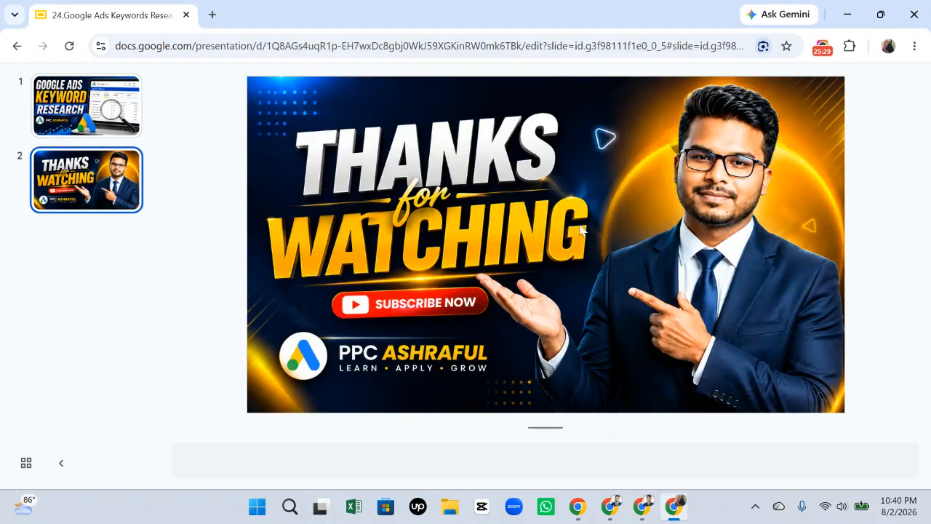
click(822, 46)
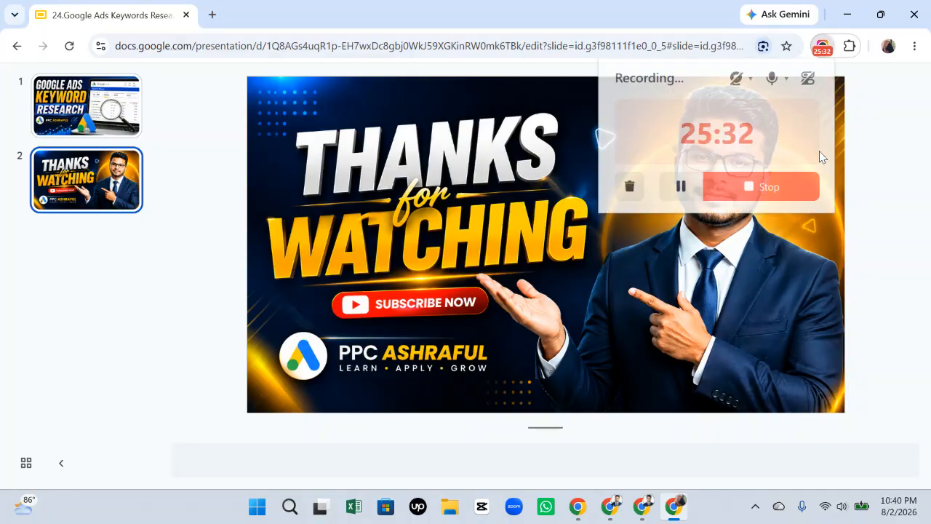